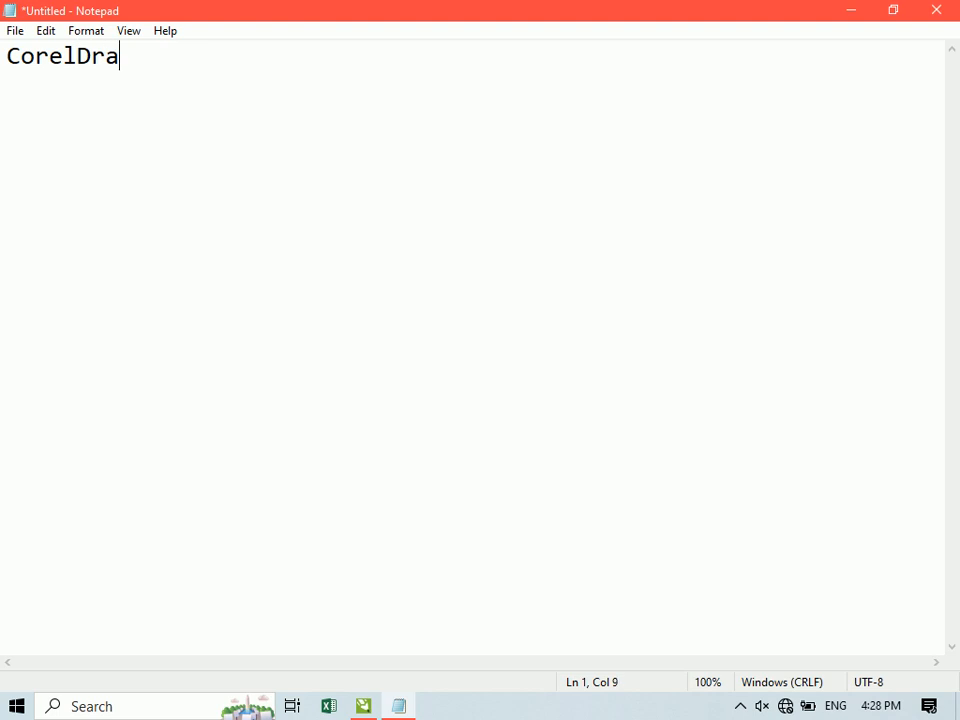
Finish the note's heading as "CorelDraw Lecture No: 10" with a dashed line beneath it, and switch to CorelDRAW.
type("No: ")
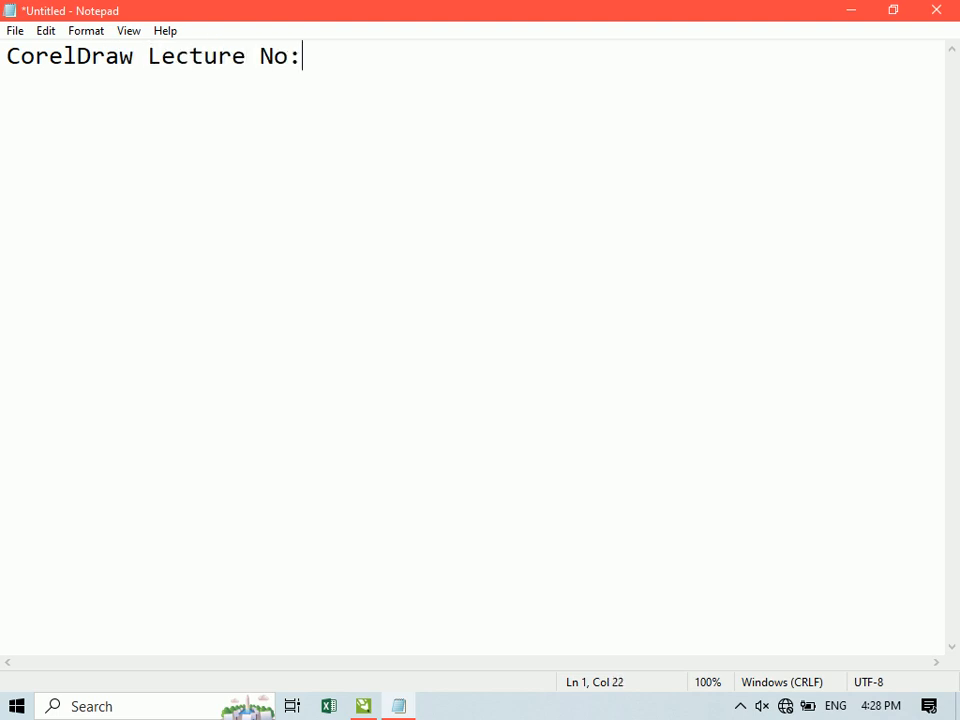
type("10")
key("Return")
type("------------------------")
key("Return")
left_click(850, 9)
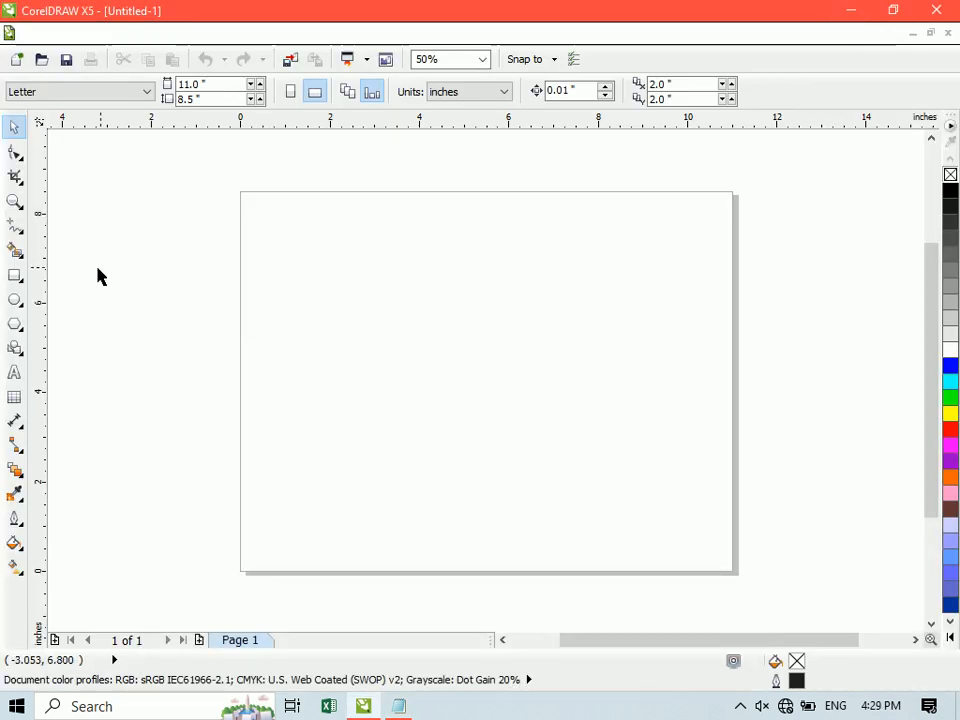
Draw a rectangle near the page centre and widen it evenly on both sides to about 6 by 4.24 inches.
left_click(15, 275)
mouse_move(384, 244)
left_mouse_down()
mouse_move(422, 319)
mouse_move(573, 434)
left_mouse_up()
key("space")
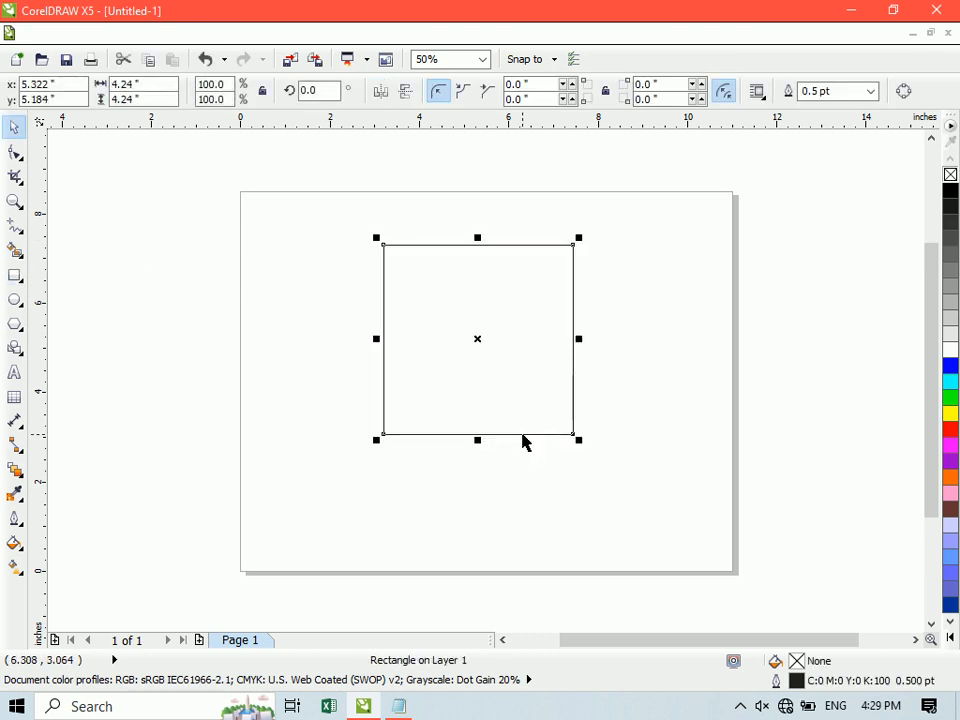
left_click_drag(493, 373, 494, 395)
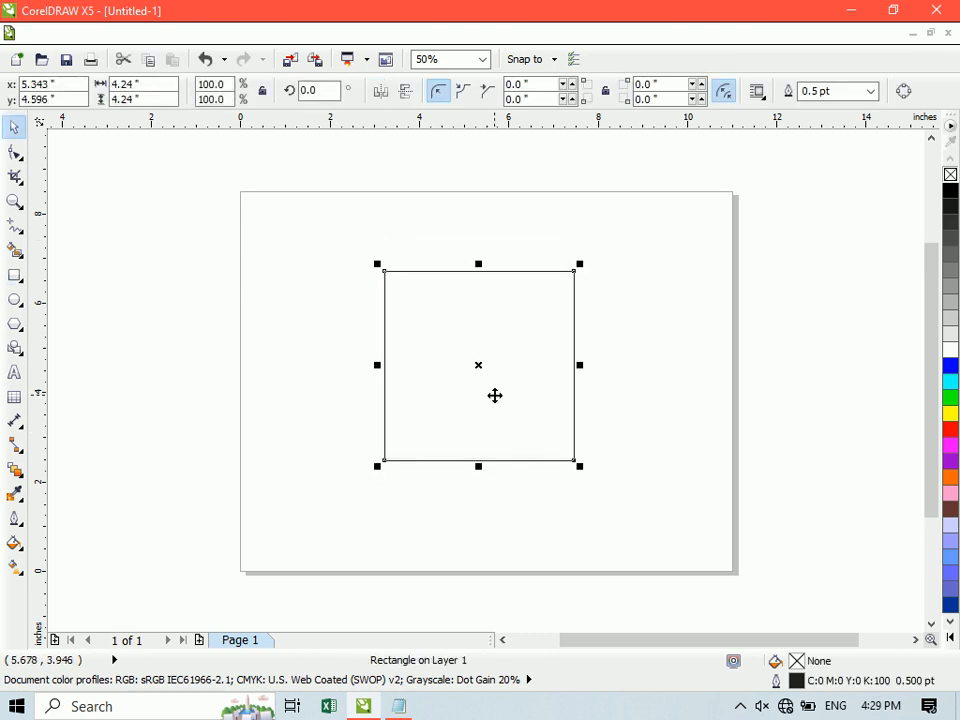
left_click_drag(581, 366, 621, 380)
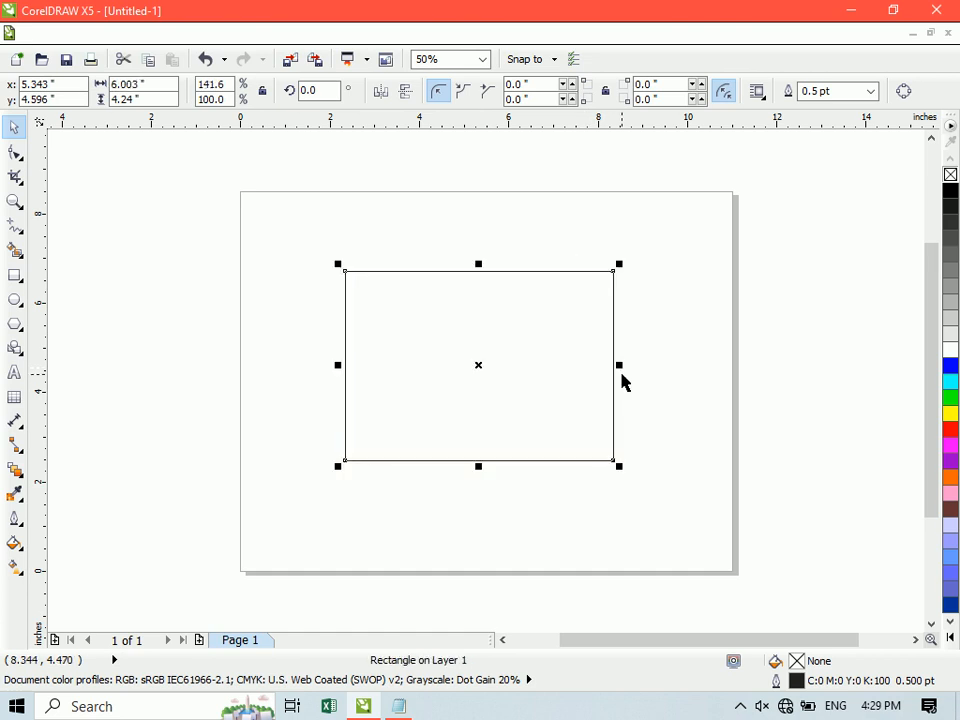
Convert the rectangle to curves and select each of its corner nodes in turn with the Shape tool.
left_click(15, 152)
key("ctrl+q")
left_click_drag(360, 264, 673, 343)
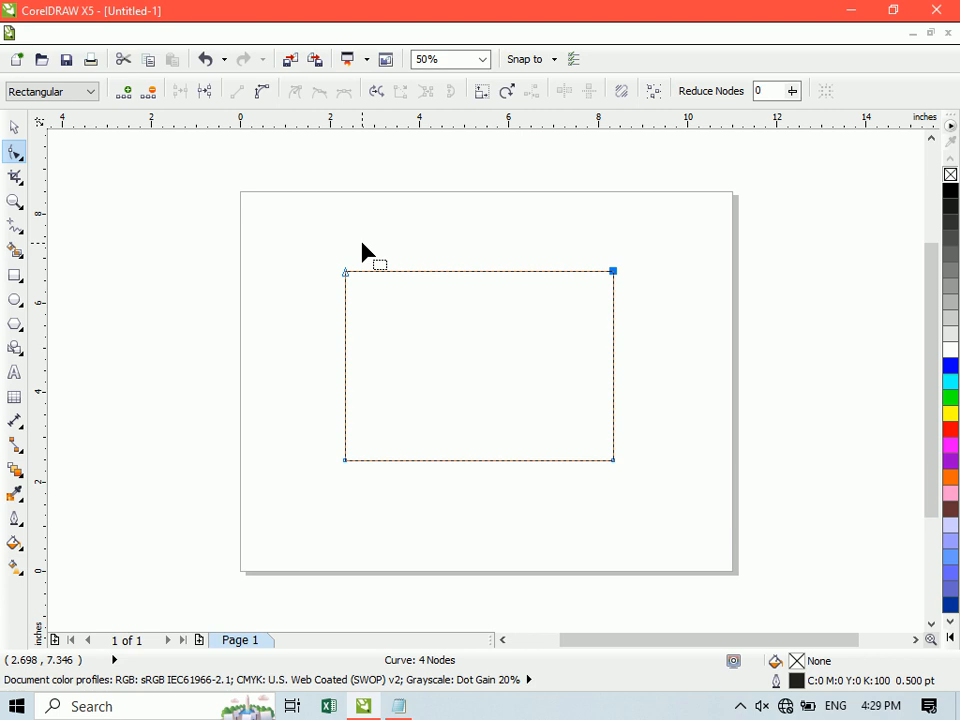
left_click_drag(306, 251, 396, 326)
left_click_drag(527, 251, 623, 325)
left_click_drag(585, 430, 634, 501)
left_click_drag(285, 430, 377, 520)
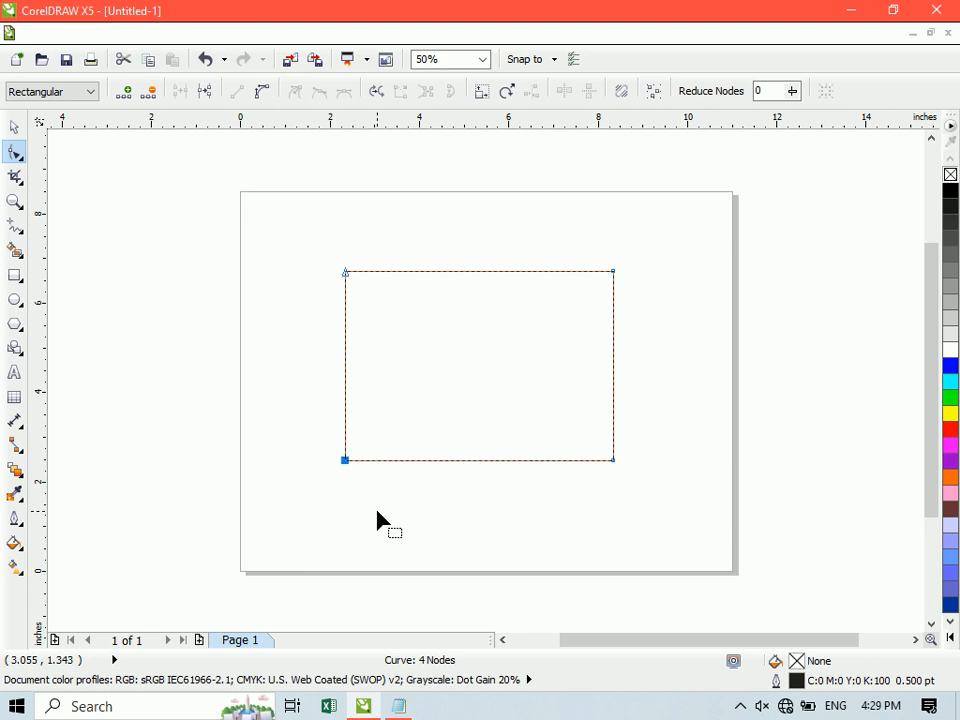
Add a midpoint node to each of the rectangle's four sides, working from one corner node at a time.
left_click_drag(565, 262, 630, 303)
left_click(127, 97)
left_click_drag(300, 251, 394, 317)
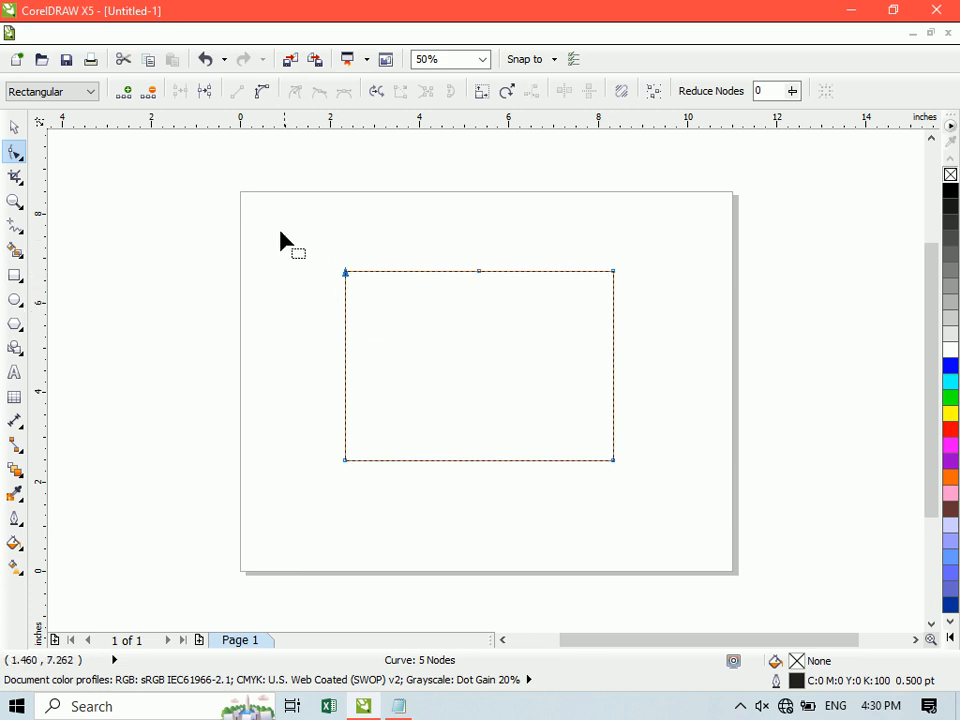
left_click(126, 93)
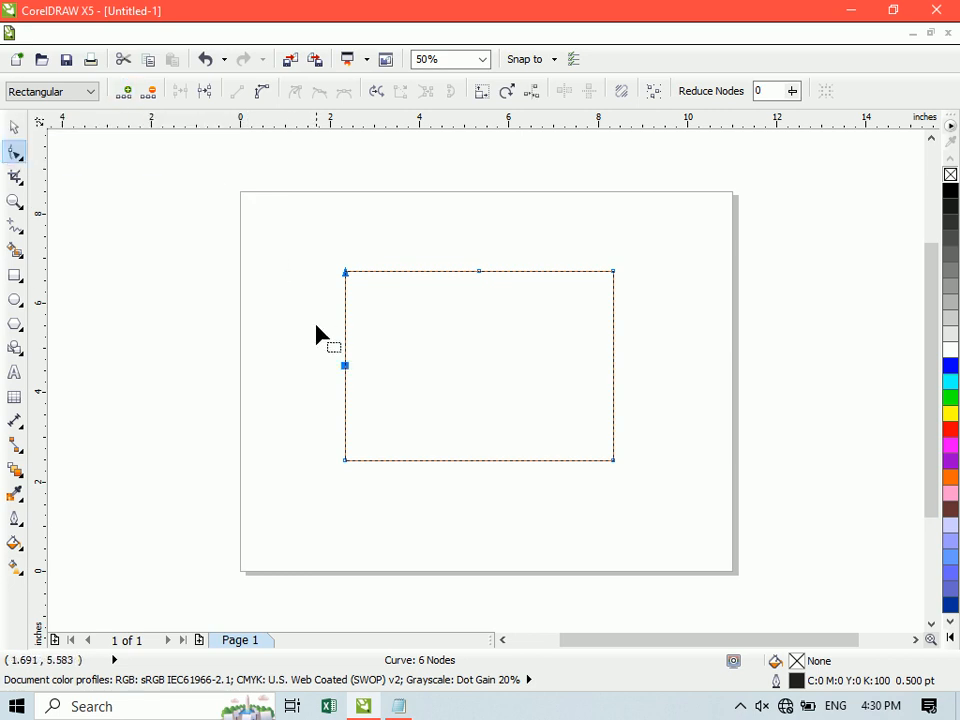
left_click_drag(328, 429, 381, 514)
left_click(128, 92)
left_click_drag(557, 424, 699, 527)
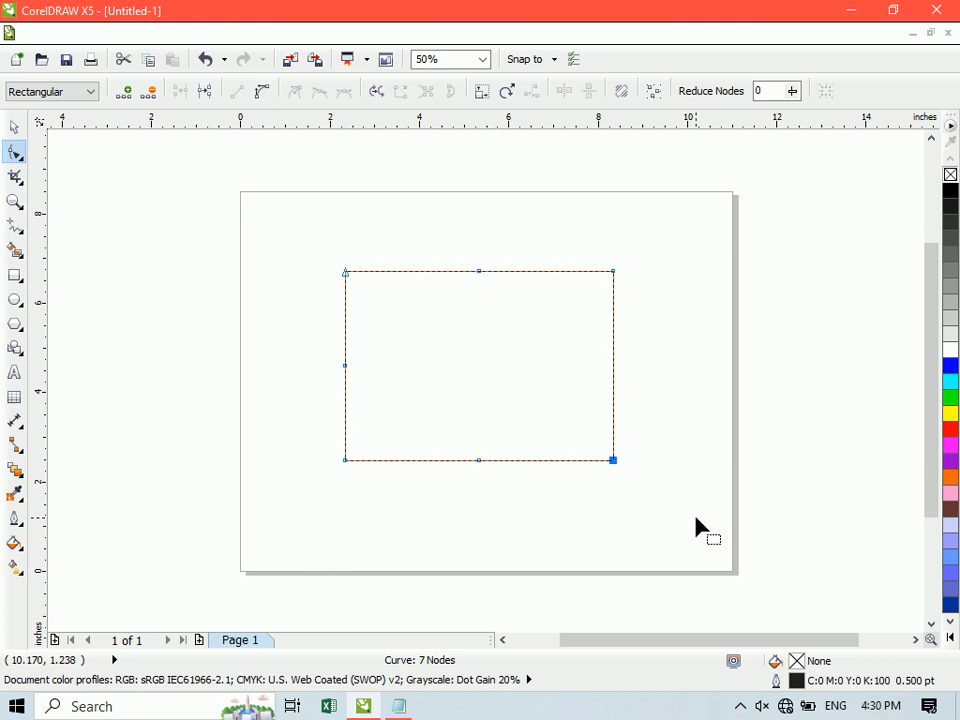
left_click(124, 92)
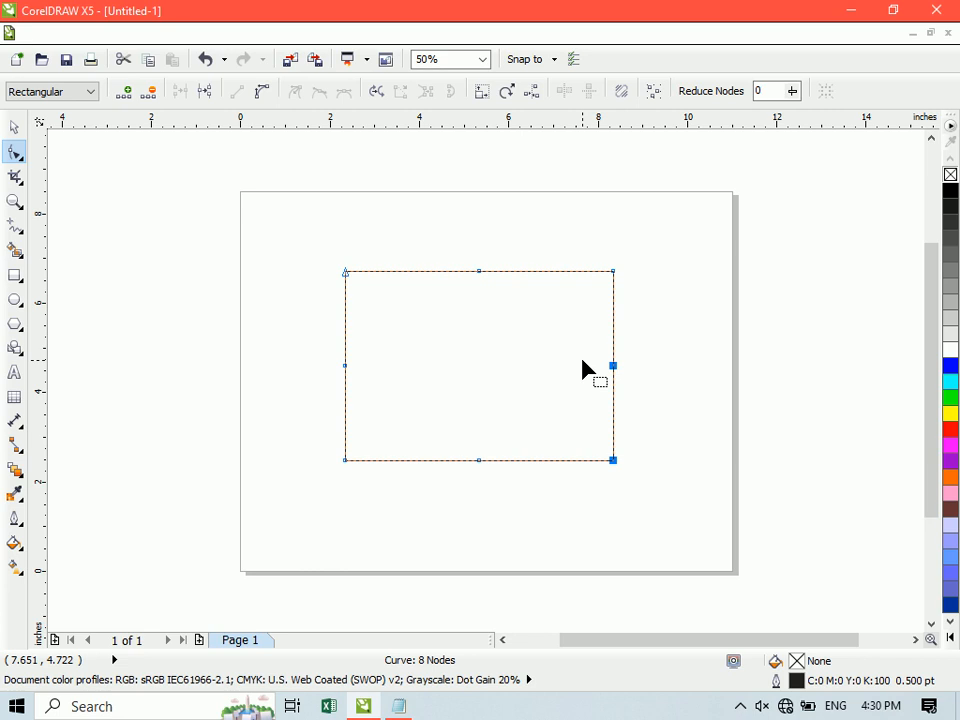
Undo the midpoint nodes added to the rectangle's sides.
key("ctrl+z")
key("ctrl+z")
key("ctrl+z")
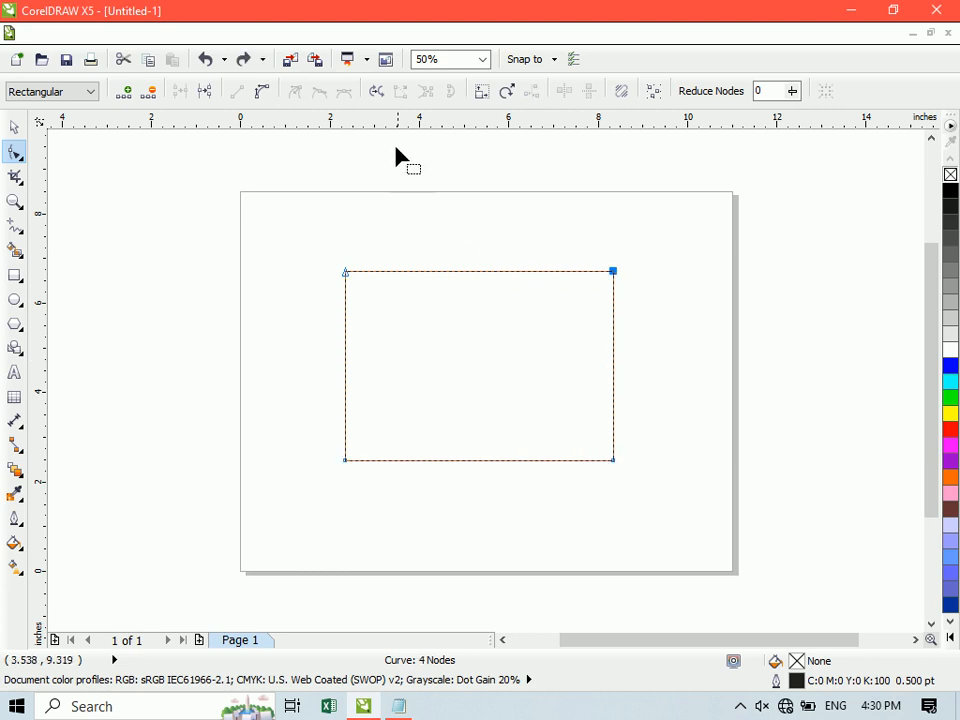
Reverse the curve's direction and add a midpoint node to the rectangle's right side from its top-right corner node.
left_click(382, 99)
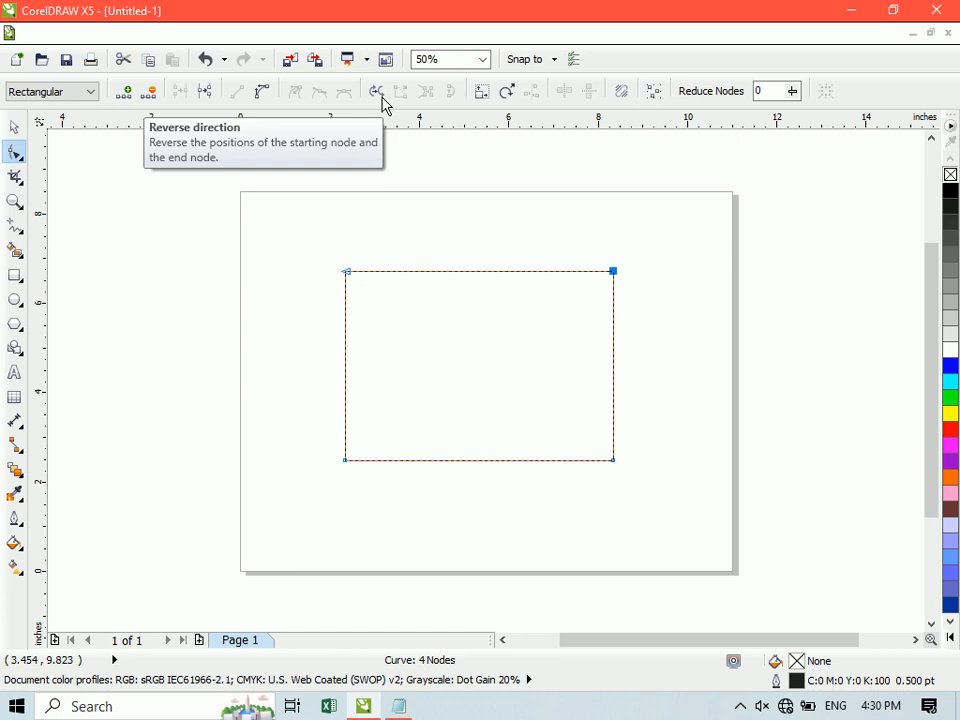
left_click(688, 196)
left_click_drag(581, 254, 640, 300)
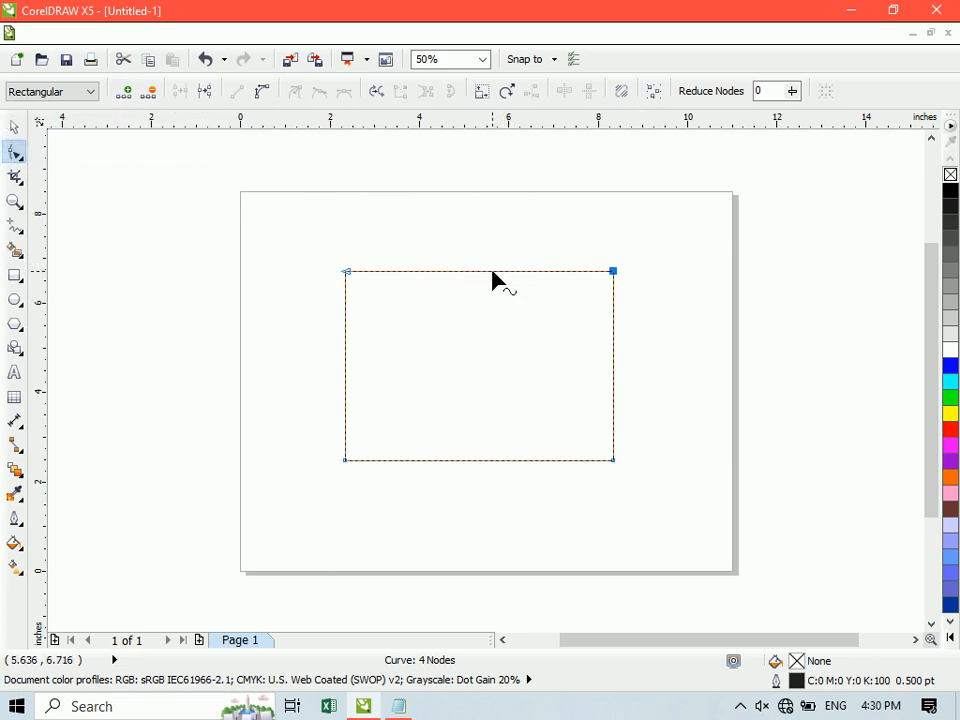
left_click(124, 91)
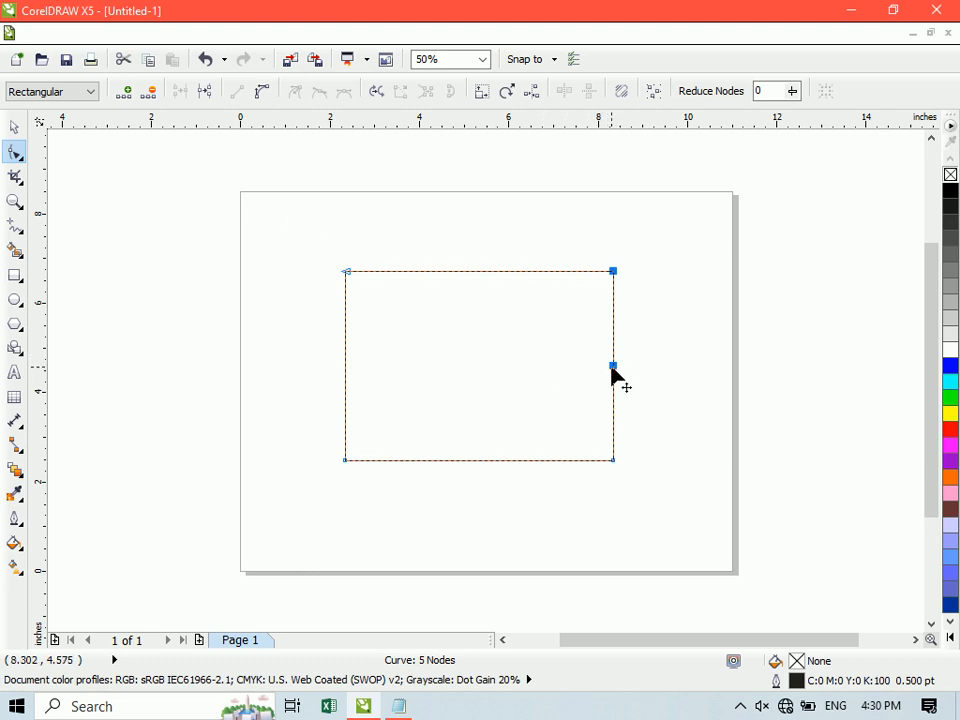
Add a midpoint node to the rectangle's top side from its top-left corner node and reverse the curve's direction again.
left_click_drag(309, 242, 394, 314)
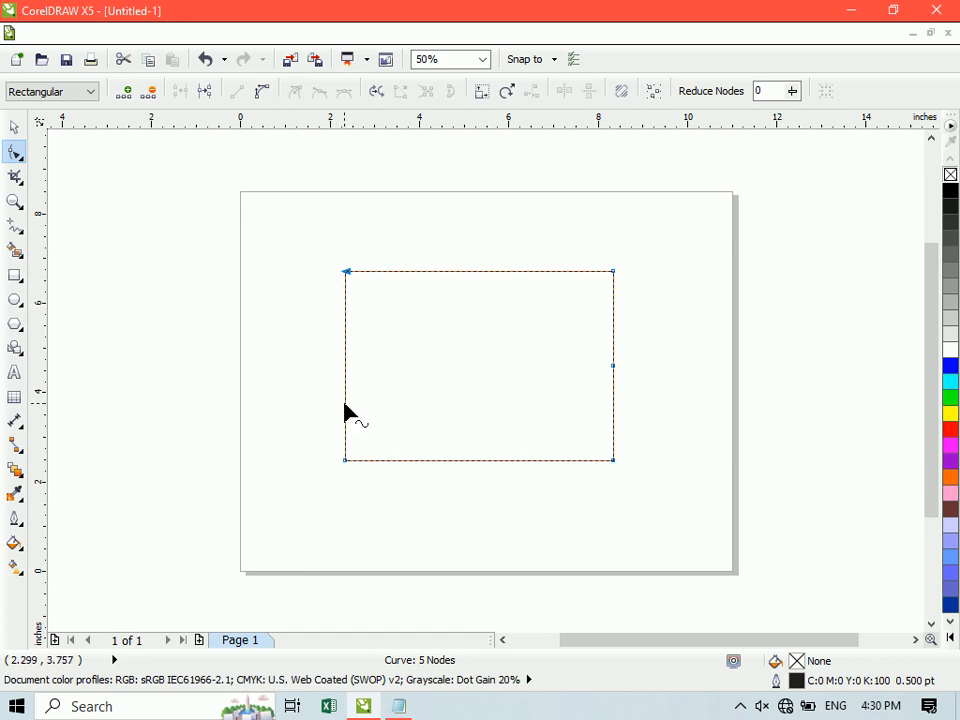
left_click(125, 91)
left_click(378, 108)
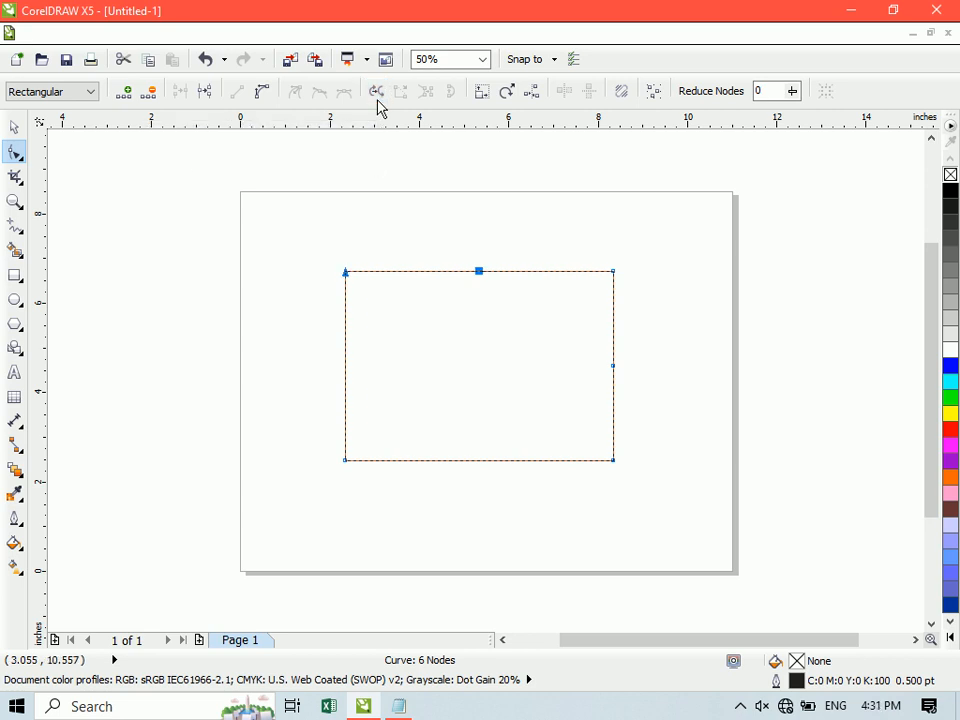
Delete only the midpoint node from the rectangle's top side, undoing any wrong deletion.
left_click(148, 93)
key("ctrl+z")
left_click_drag(381, 165, 486, 295)
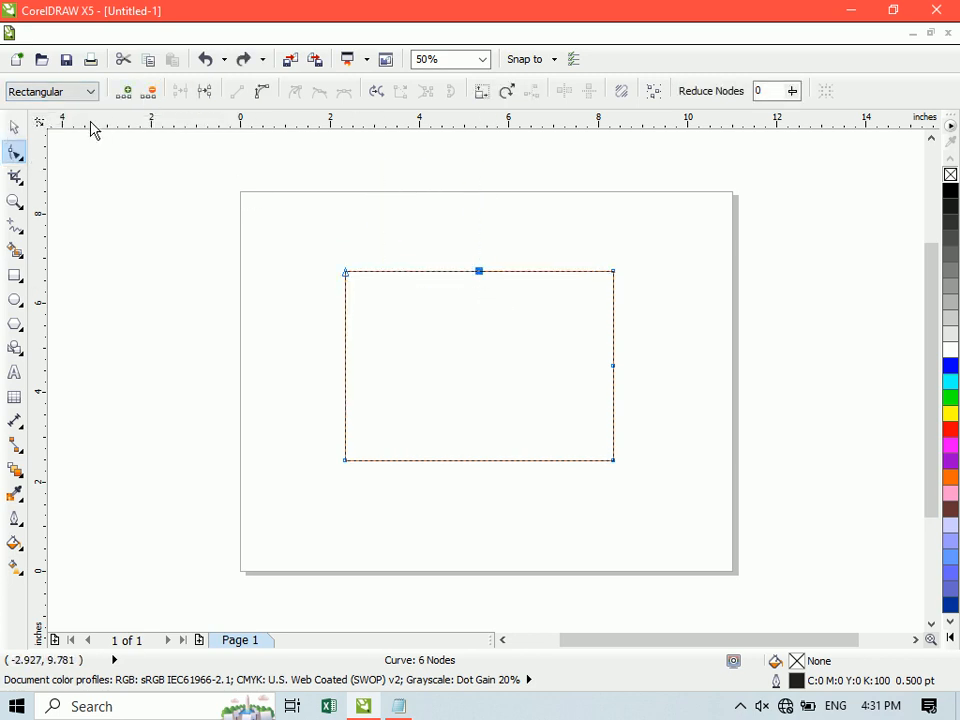
left_click(148, 91)
Try adding a midpoint node to the top side from the top-right corner node, and undo it.
left_click_drag(622, 268, 594, 300)
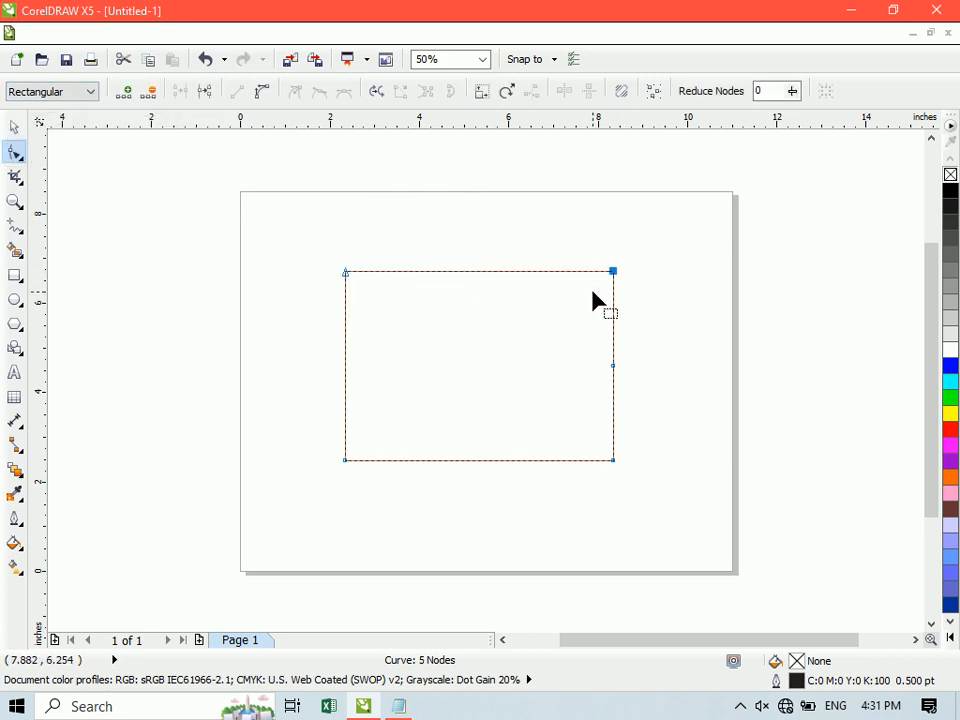
left_click(127, 98)
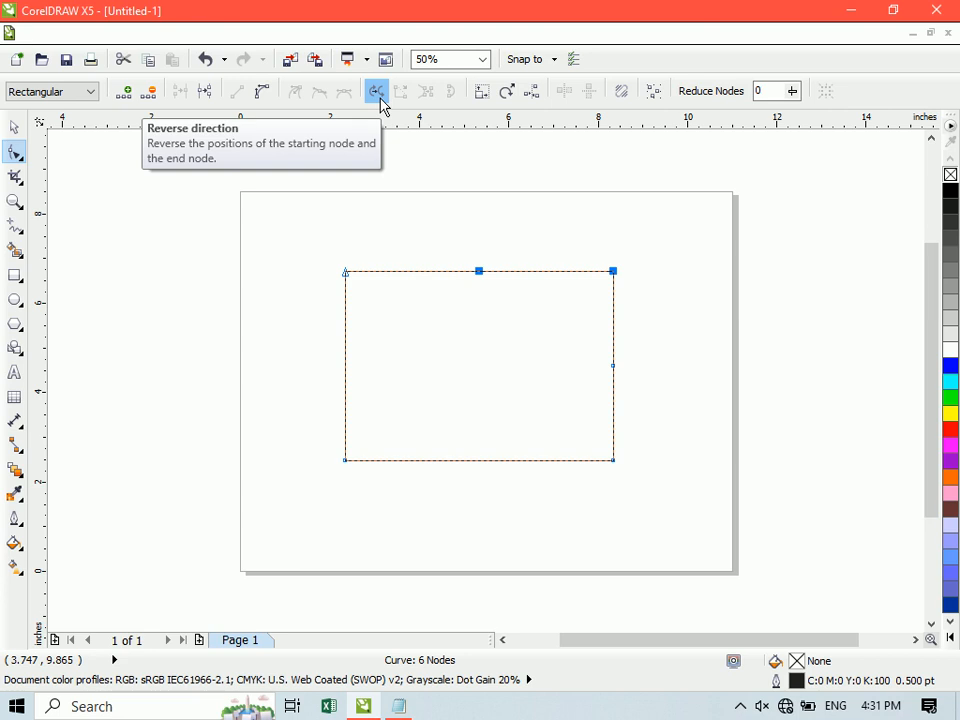
key("ctrl+z")
Zoom in on the rectangle and move it slightly to the right.
left_click(15, 200)
left_click_drag(337, 263, 614, 454)
key("space")
left_click_drag(526, 372, 561, 379)
Delete the midpoint node from the rectangle's right side.
key("F10")
left_click_drag(688, 392, 870, 452)
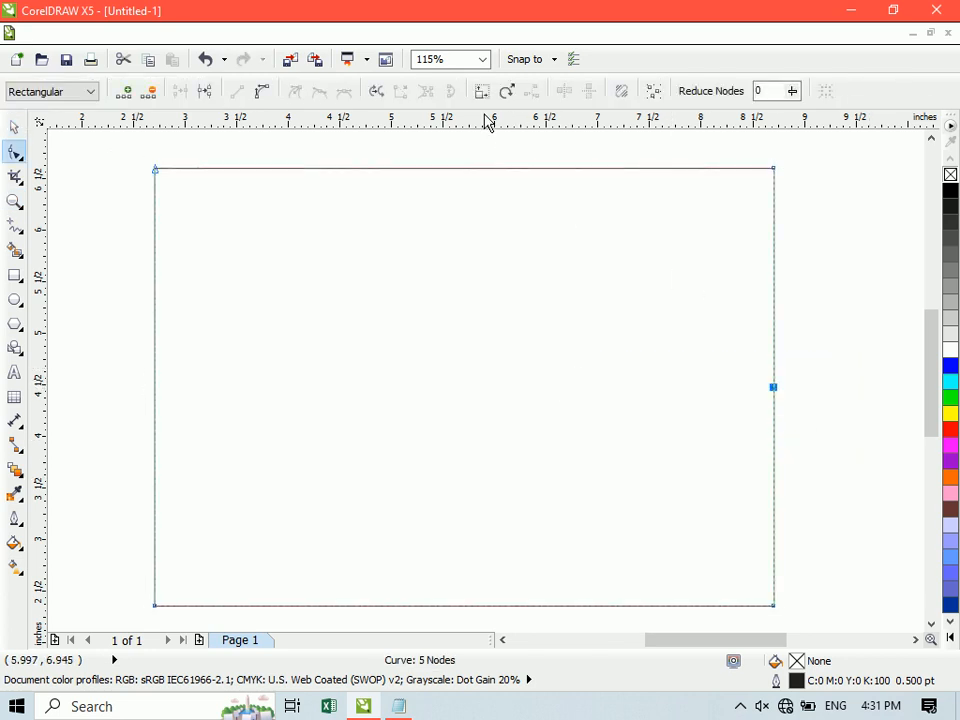
left_click(149, 92)
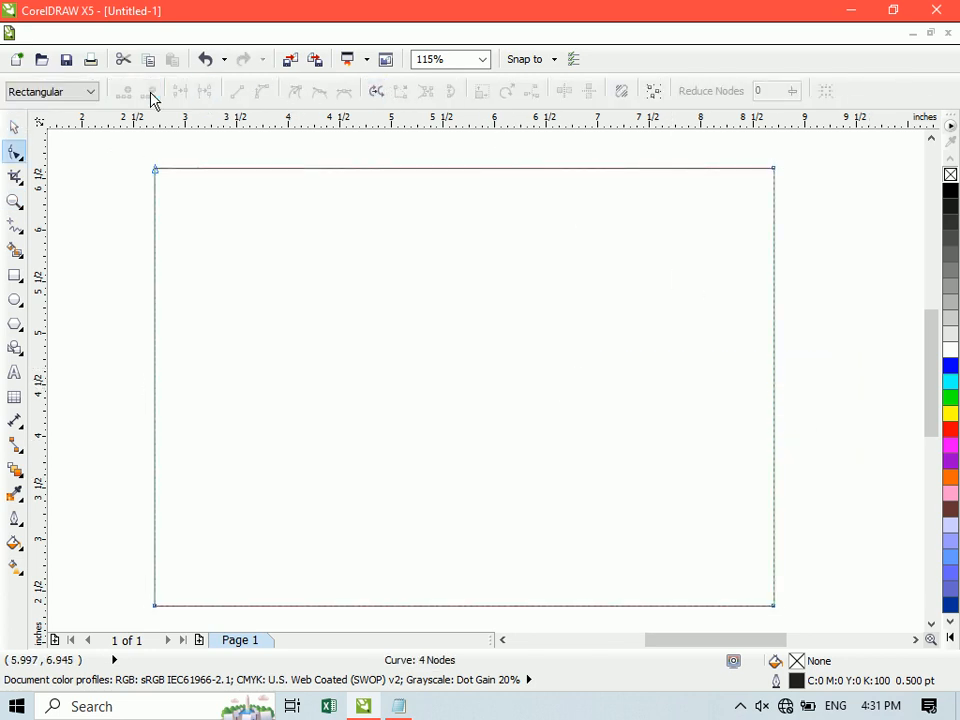
Break the curve at the top-right corner node and move the two resulting end nodes apart.
left_click_drag(714, 135, 820, 205)
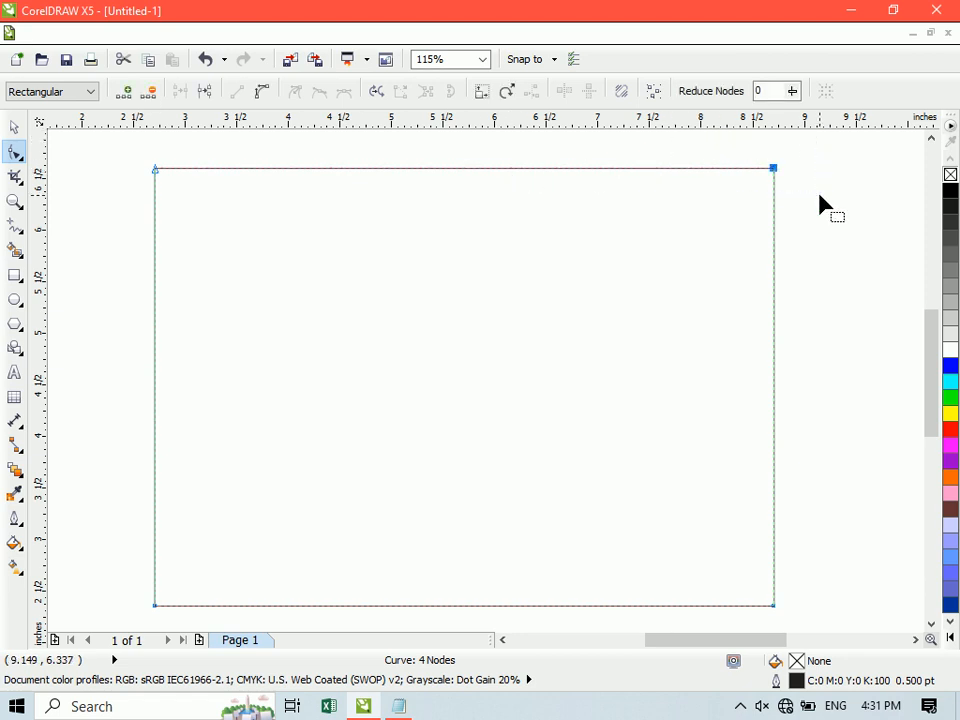
left_click(206, 93)
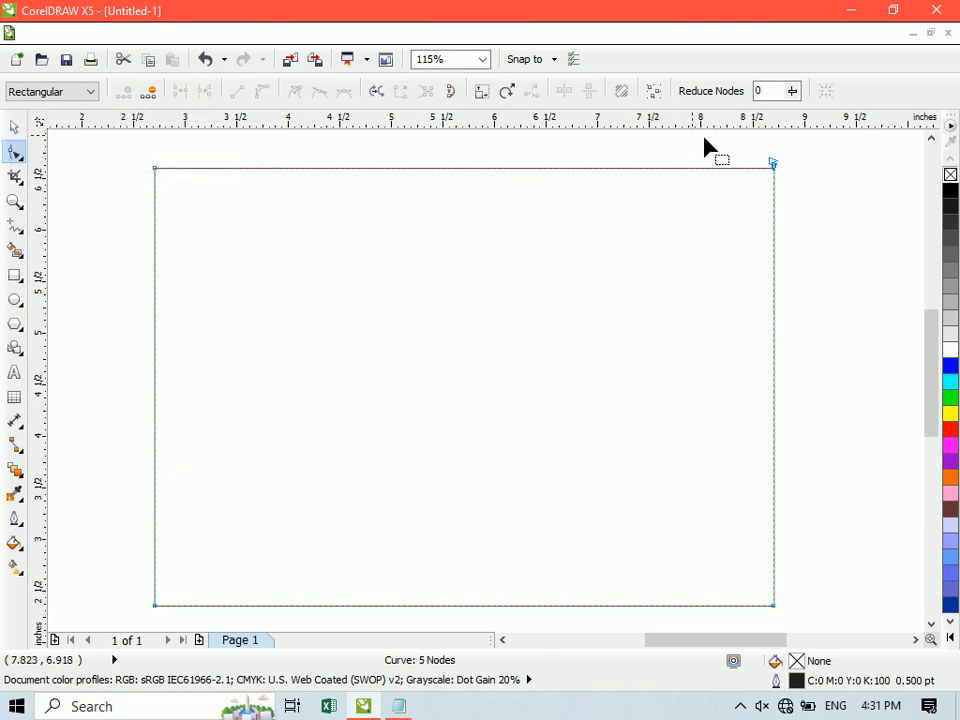
left_click_drag(773, 164, 700, 150)
left_click_drag(774, 168, 775, 285)
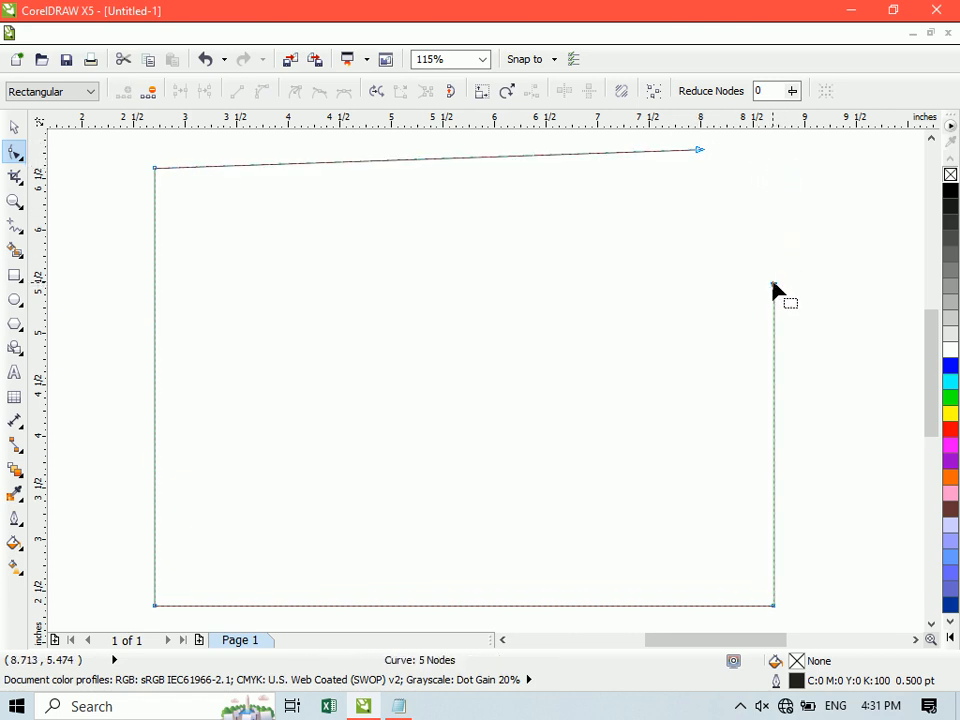
left_click_drag(700, 150, 648, 142)
key("shift+F4")
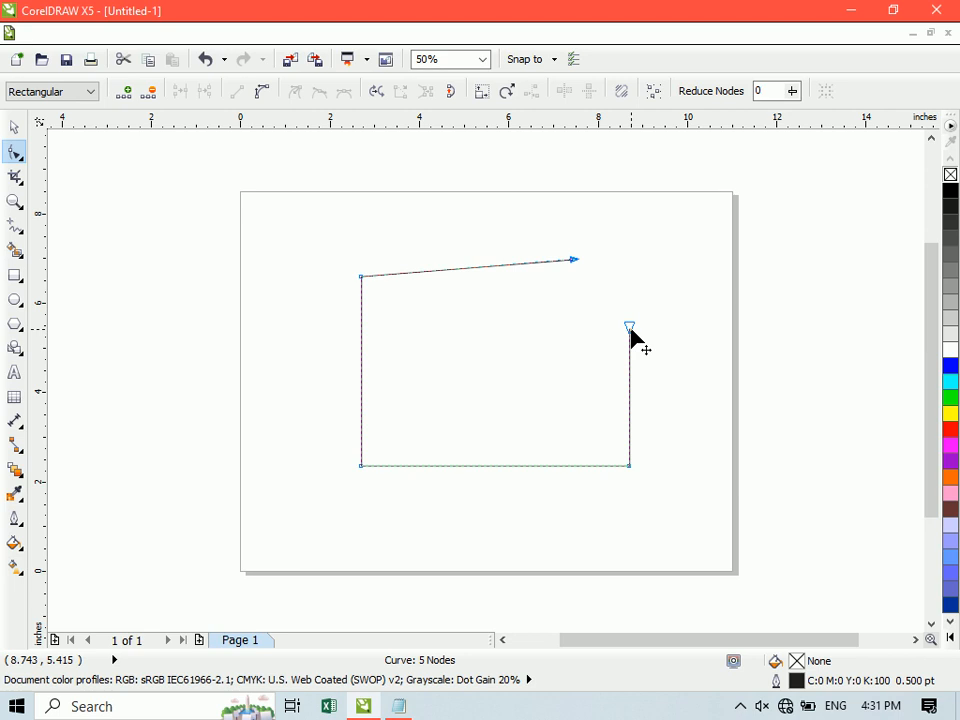
Break the curve at the top-left corner node and move the top segment's loose end up and to the right.
left_click_drag(324, 236, 399, 339)
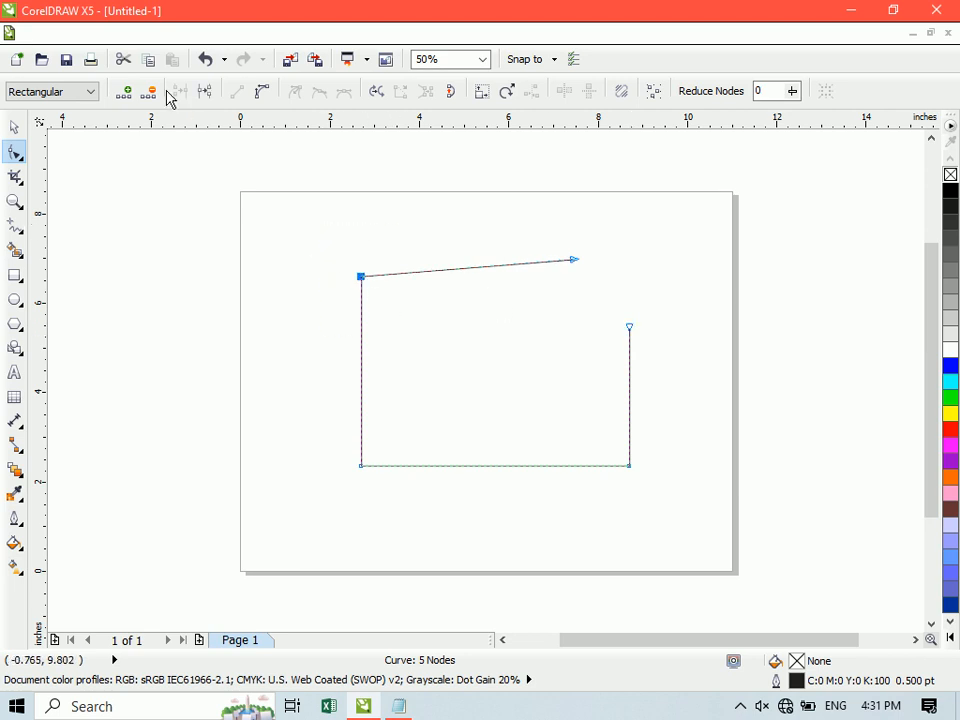
left_click(205, 97)
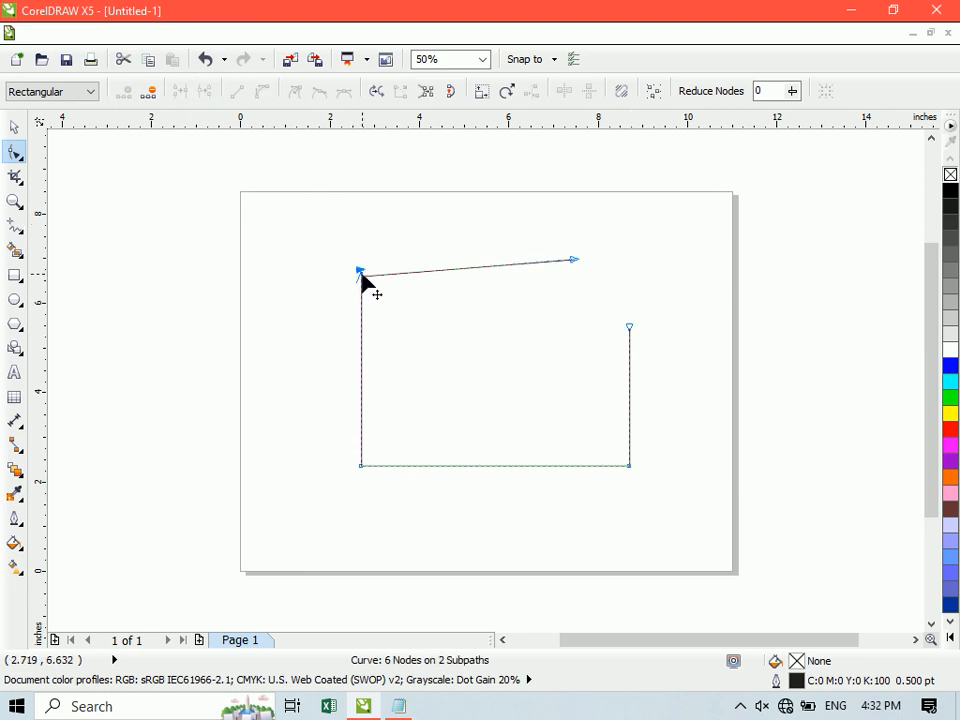
left_click_drag(362, 275, 448, 208)
Join the top segment's right end to the open end of the right side with a straight segment.
left_click_drag(578, 259, 647, 356)
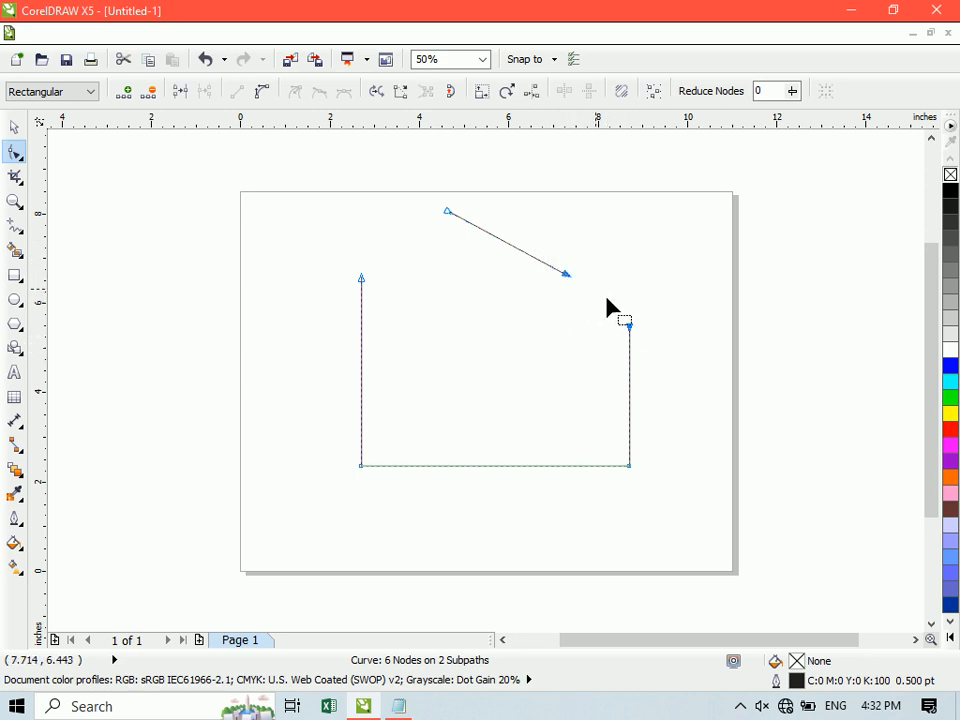
left_click(400, 91)
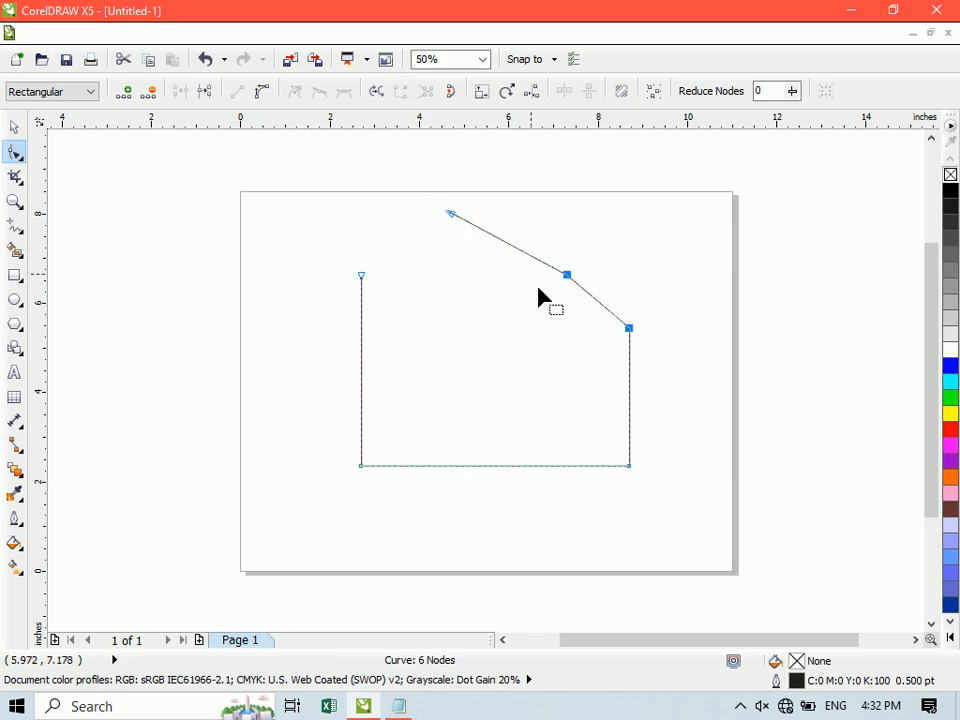
left_click(647, 325)
Close the remaining gap by joining the left side's open end to the top segment's upper end with a straight segment.
left_click_drag(405, 194, 515, 258)
left_click_drag(294, 257, 411, 321)
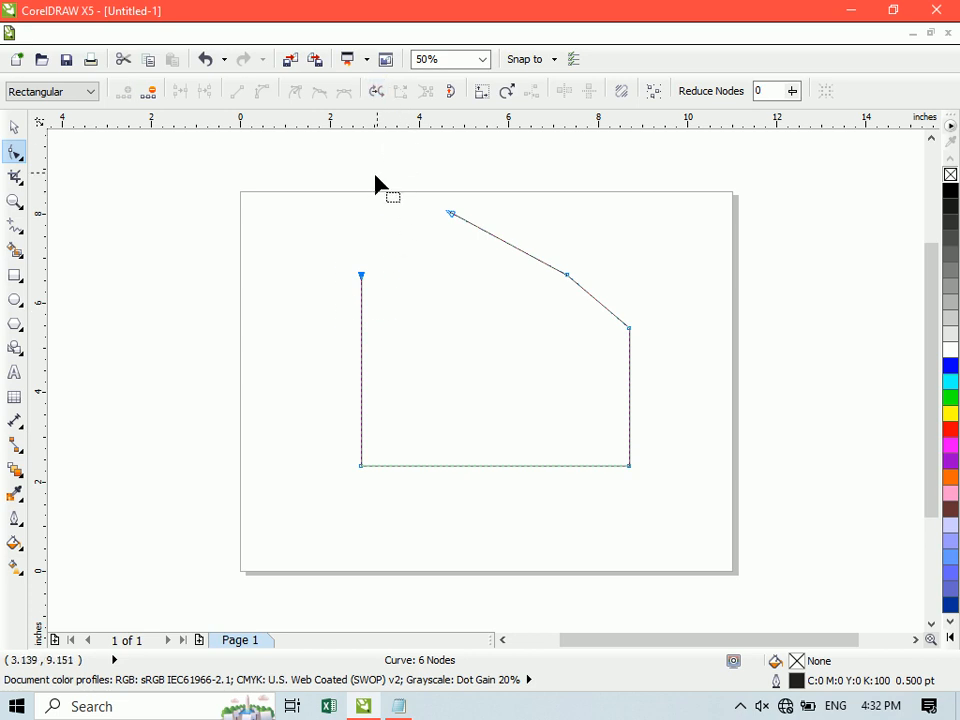
left_click_drag(349, 193, 460, 265)
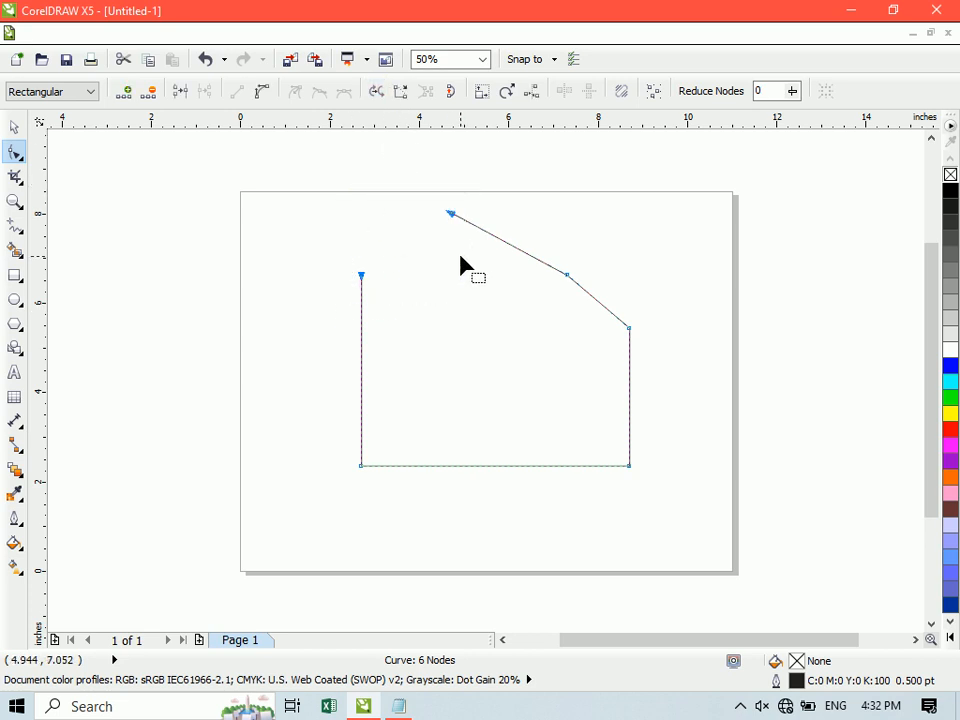
left_click(400, 91)
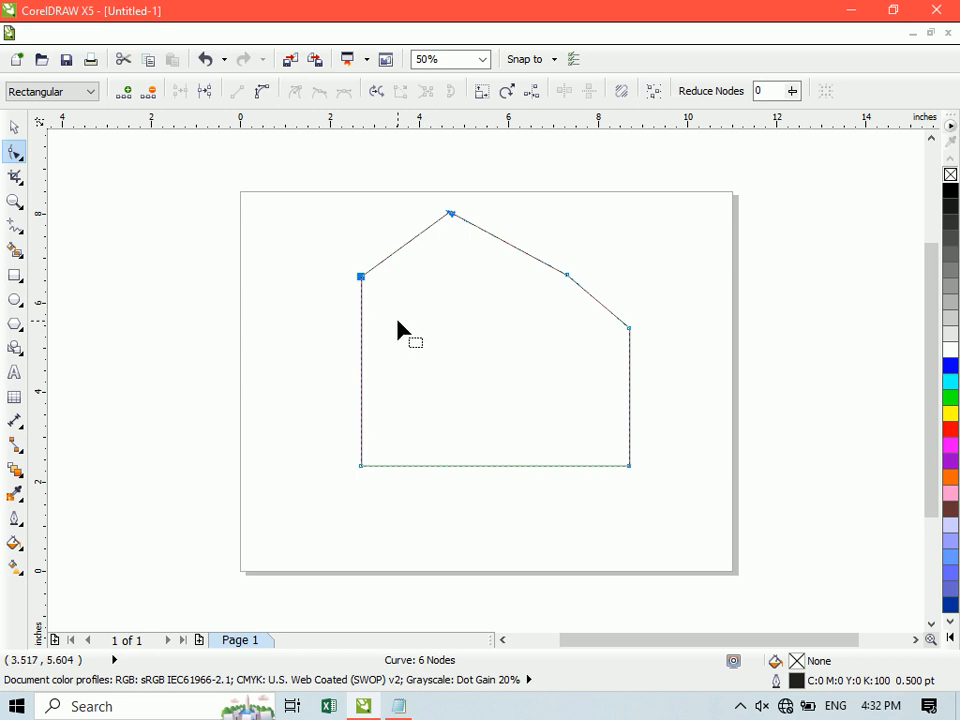
Reshape the roof by raising its right-hand node level with the peak and moving the peak node slightly right.
left_click(592, 252)
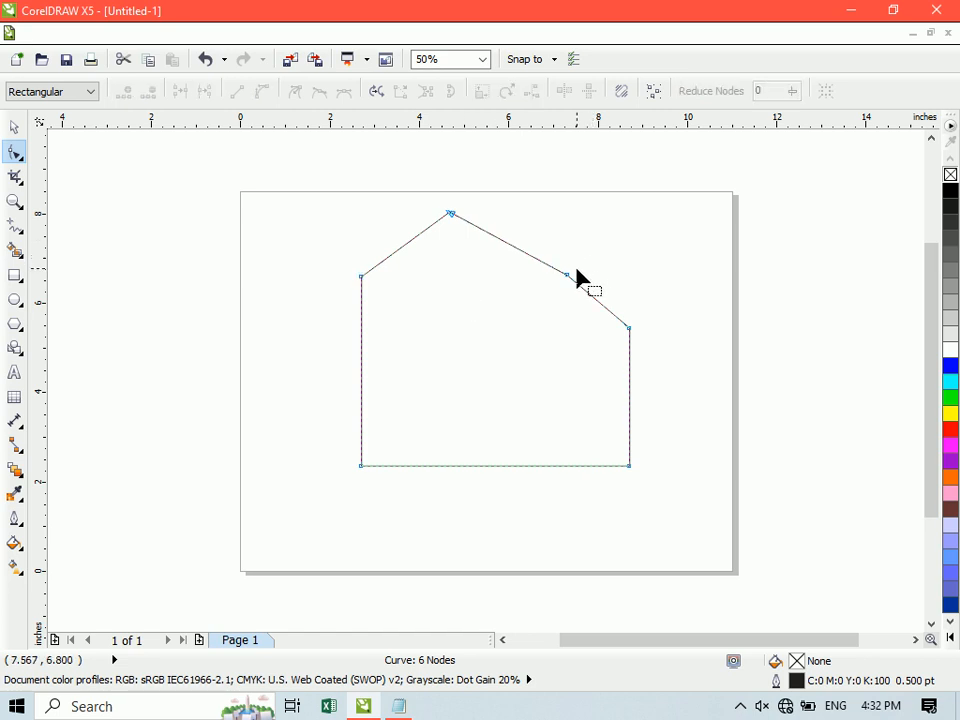
left_click_drag(569, 278, 544, 212)
left_click(446, 213)
left_click_drag(445, 211, 466, 212)
Align the right side's upper node horizontally with the left side's upper node.
left_click_drag(467, 300, 660, 480)
left_click_drag(71, 229, 392, 311)
left_click_drag(501, 448, 641, 322)
left_click(361, 276)
left_click_drag(525, 304, 654, 343)
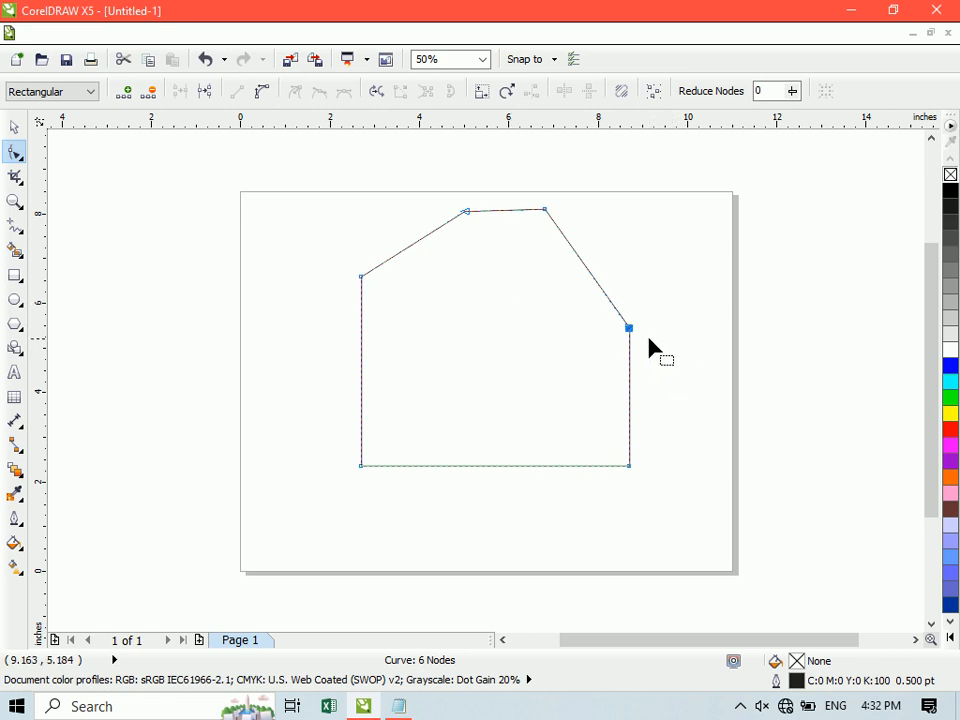
left_click_drag(234, 242, 410, 278)
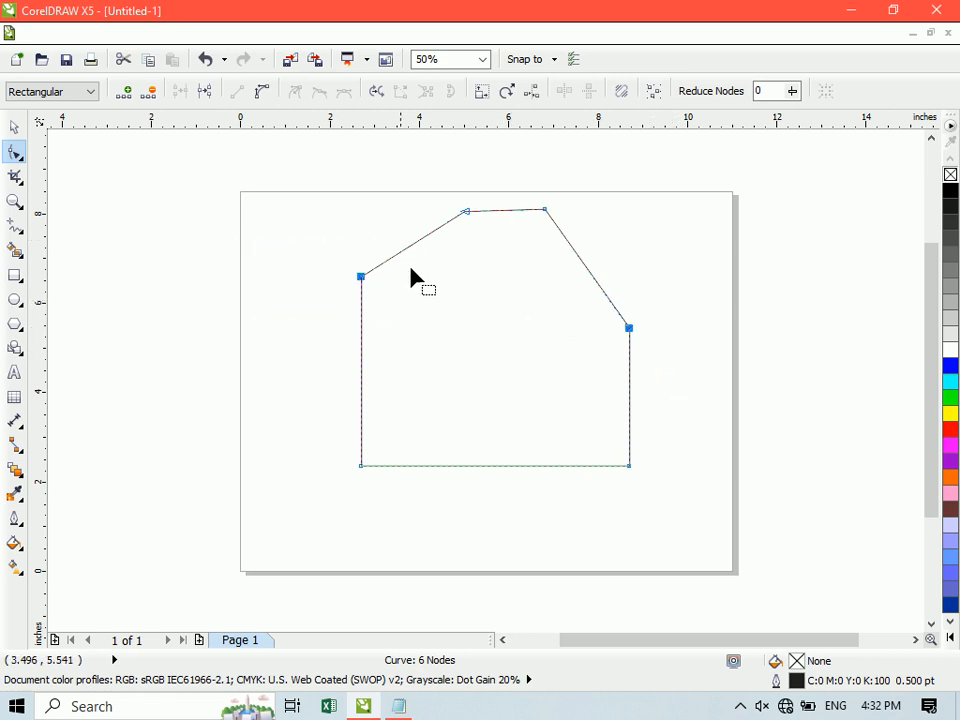
left_click(533, 92)
left_click(455, 331)
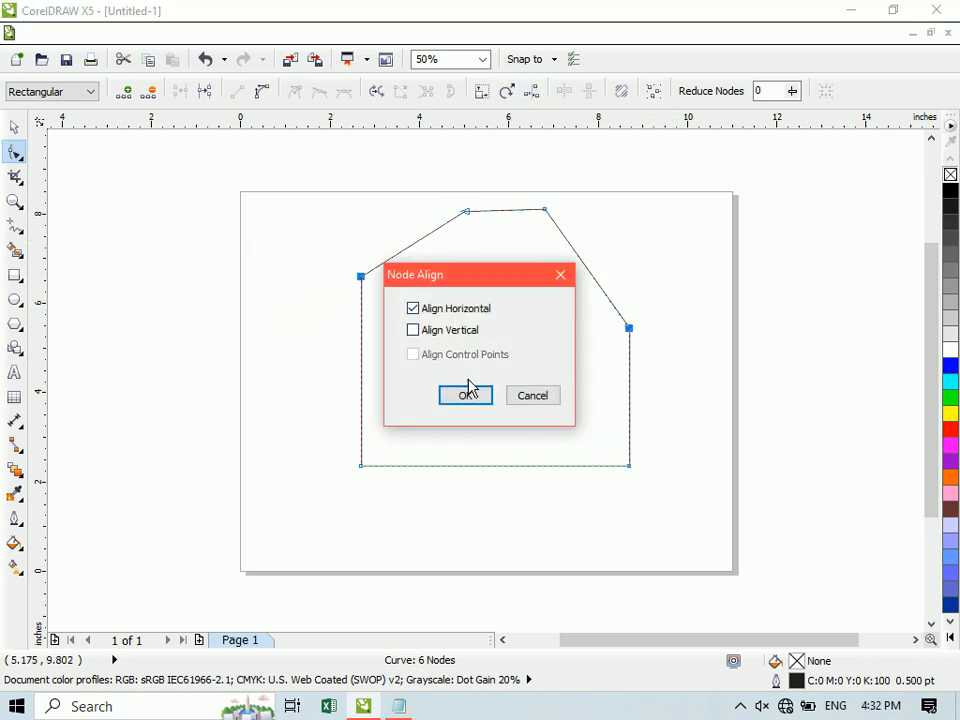
left_click(465, 395)
Align the two roof-top nodes horizontally so the segment between them is level.
left_click_drag(424, 182, 603, 258)
left_click(533, 92)
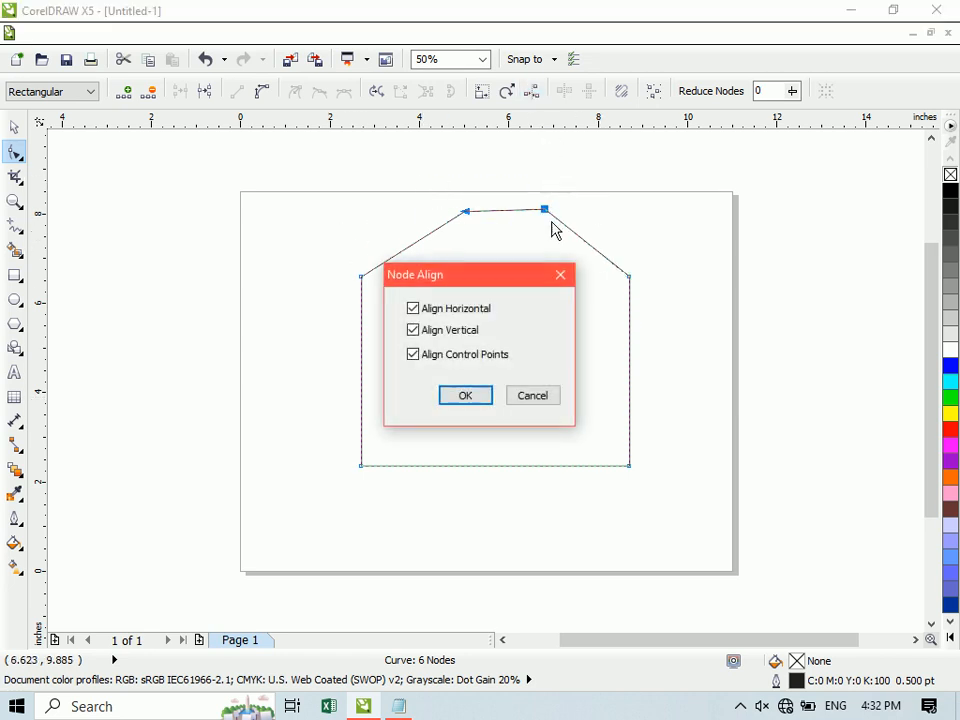
left_click(455, 331)
left_click(465, 395)
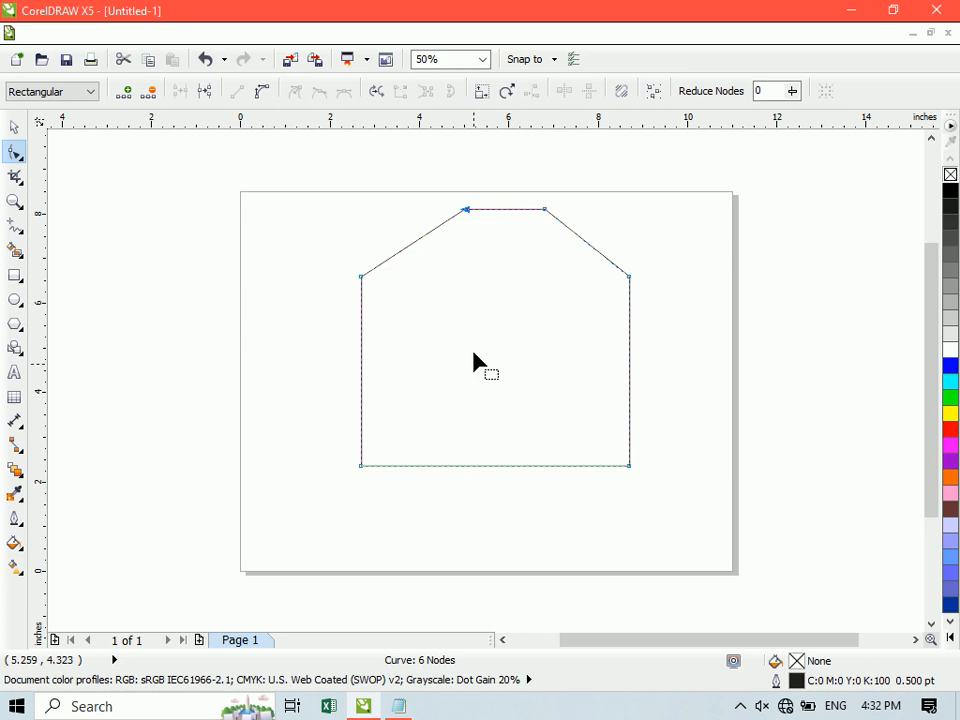
Move the whole shape down and to the right, centring it at about x 6.57, y 4.75 inches, and resume node editing.
key("space")
key("space")
left_click(293, 201)
left_click_drag(485, 333, 523, 355)
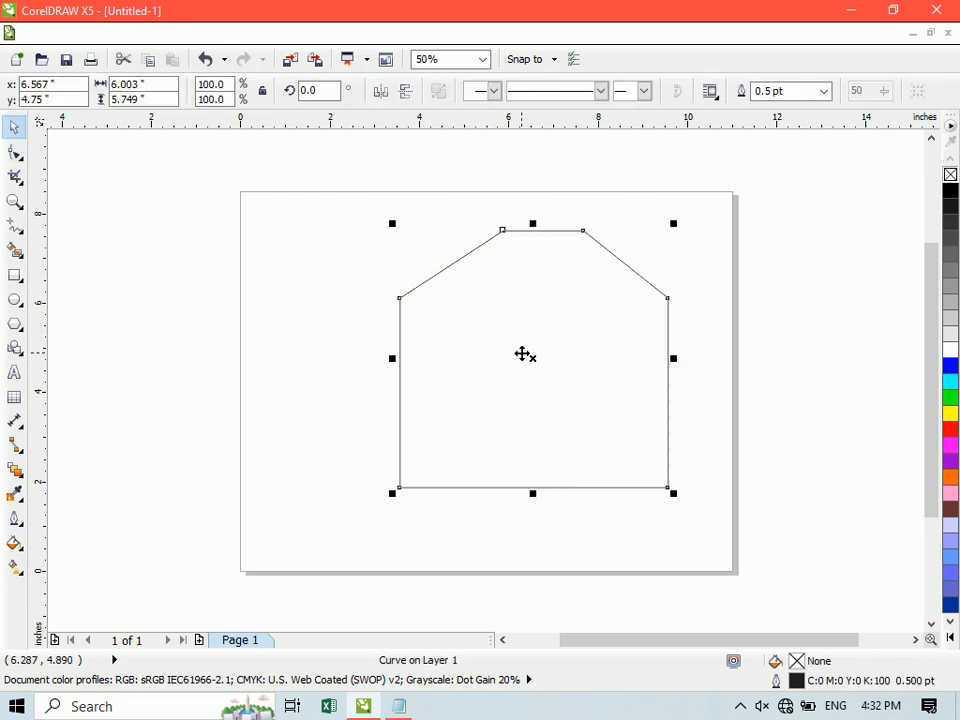
left_click(523, 355)
key("space")
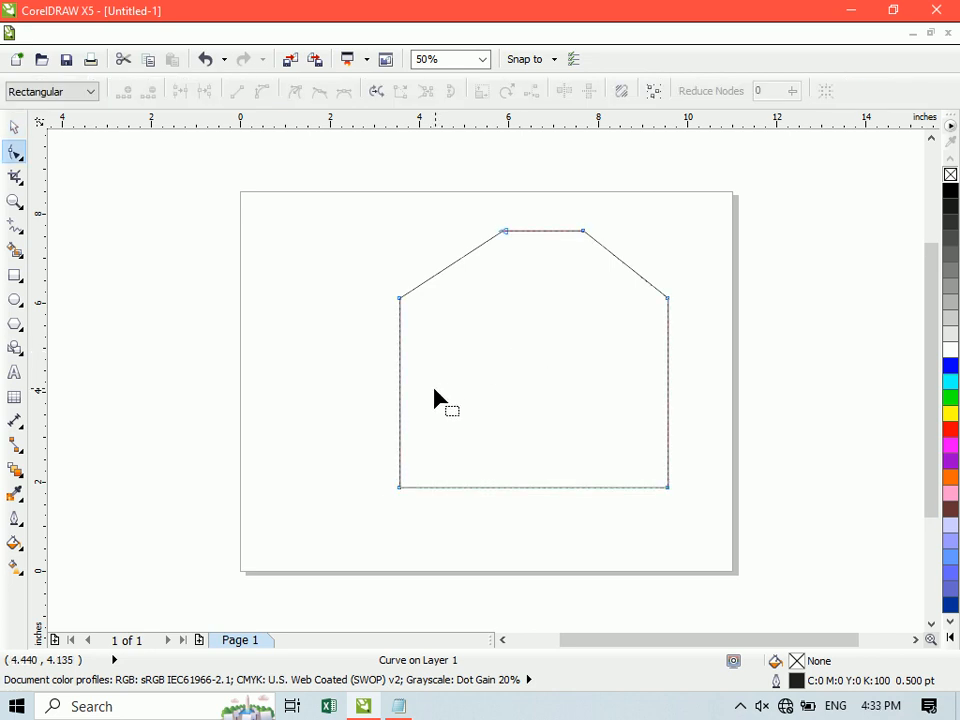
left_click(397, 488)
left_click(124, 91)
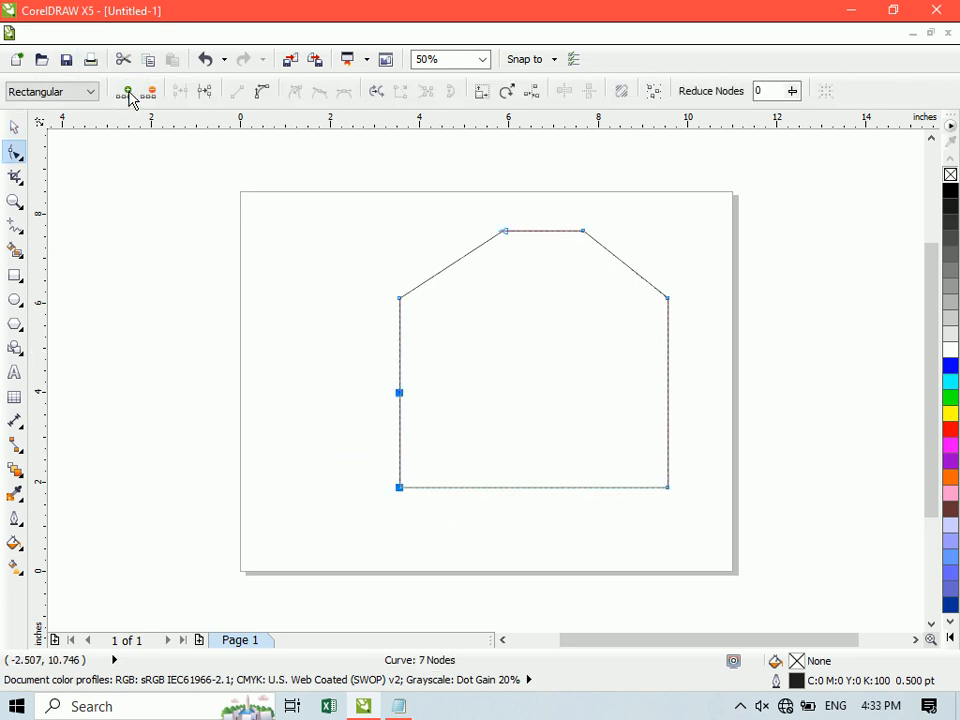
key("ctrl+z")
Add a node at the middle of the bottom edge.
left_click(667, 487)
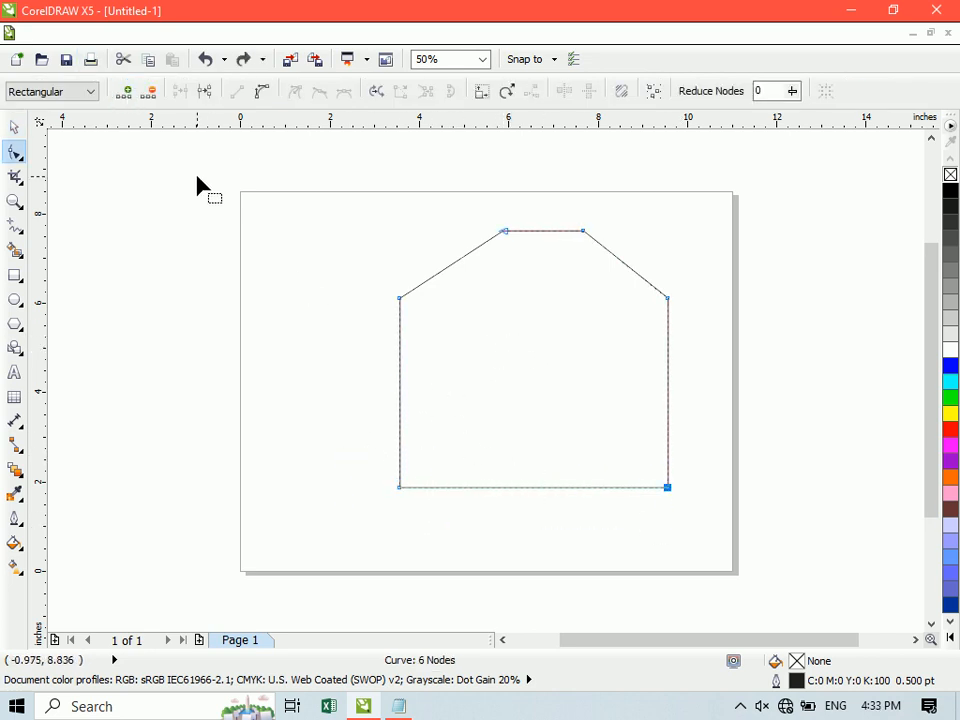
left_click(124, 91)
left_click_drag(450, 205, 600, 276)
left_click(600, 276)
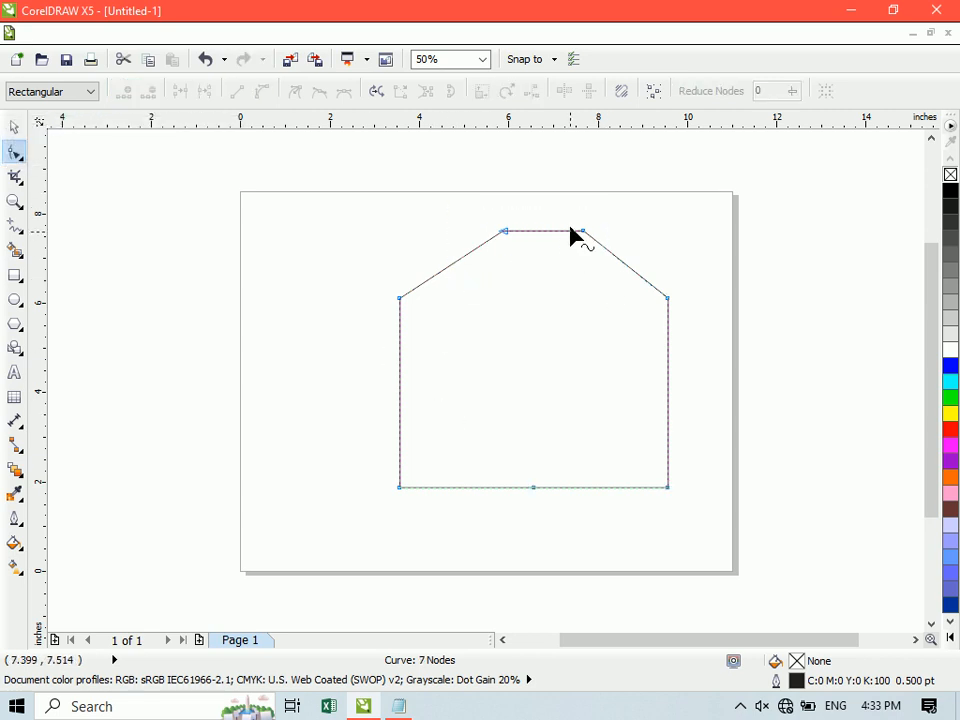
Try to align the two roof-top nodes vertically with the bottom edge's middle node.
left_click_drag(490, 213, 606, 279)
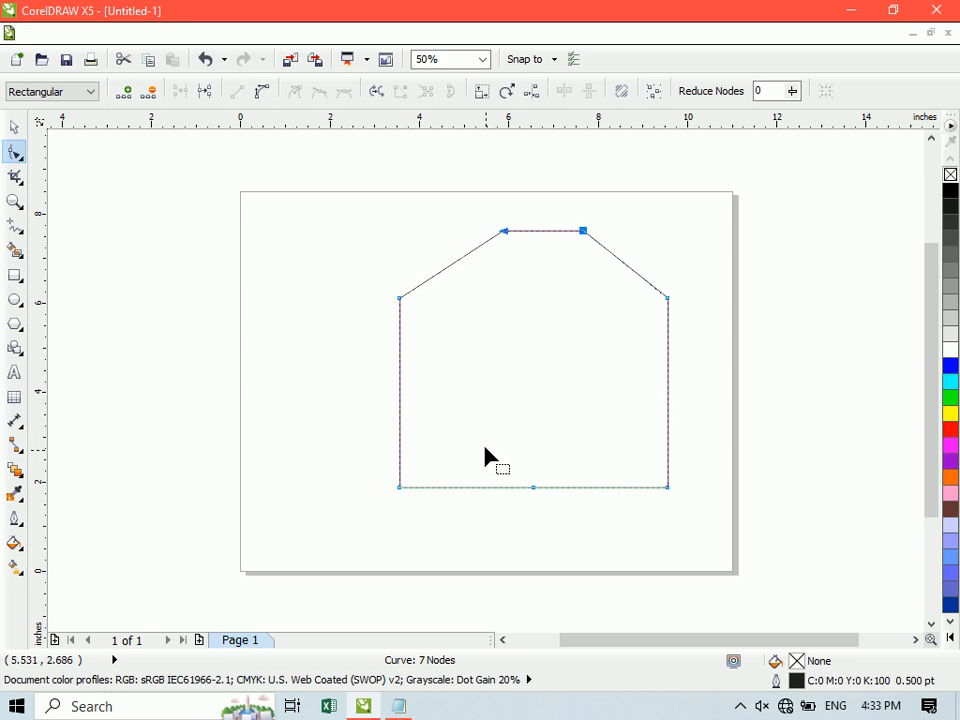
left_click_drag(523, 453, 557, 514)
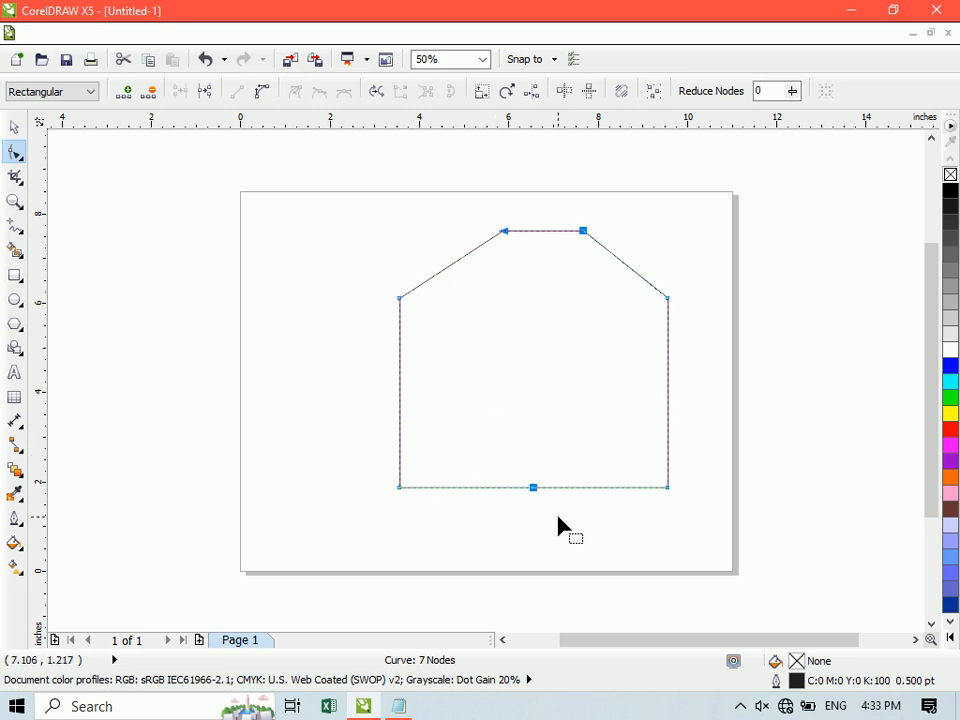
left_click(540, 94)
left_click(452, 309)
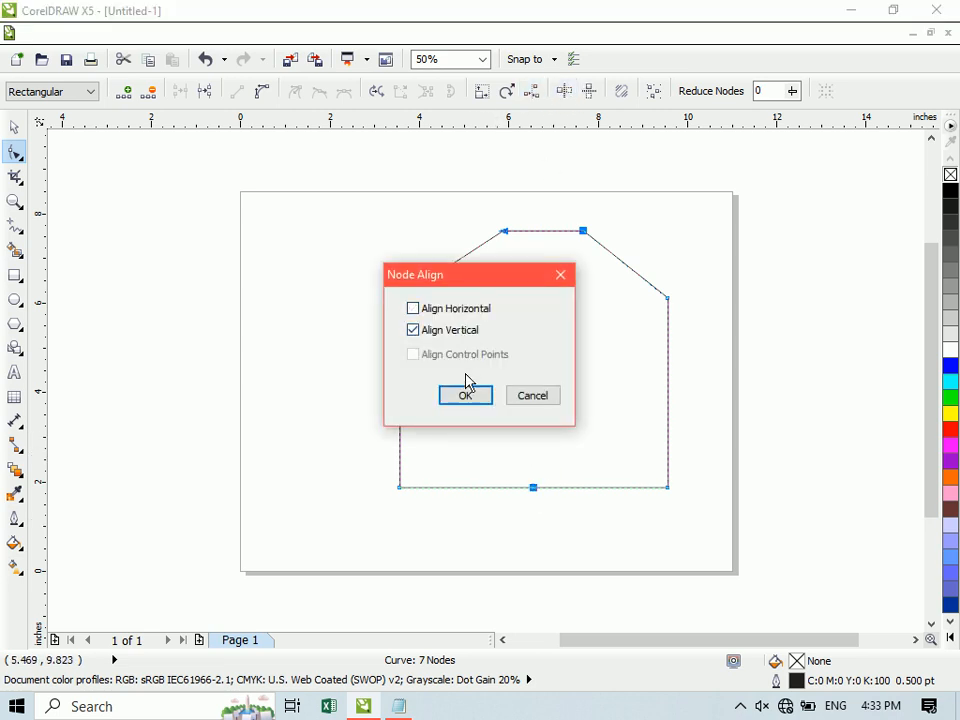
left_click(466, 396)
key("ctrl+z")
Undo the recent edits back to the open curve with the gap between the left side and the roof segment.
left_click_drag(475, 204, 545, 440)
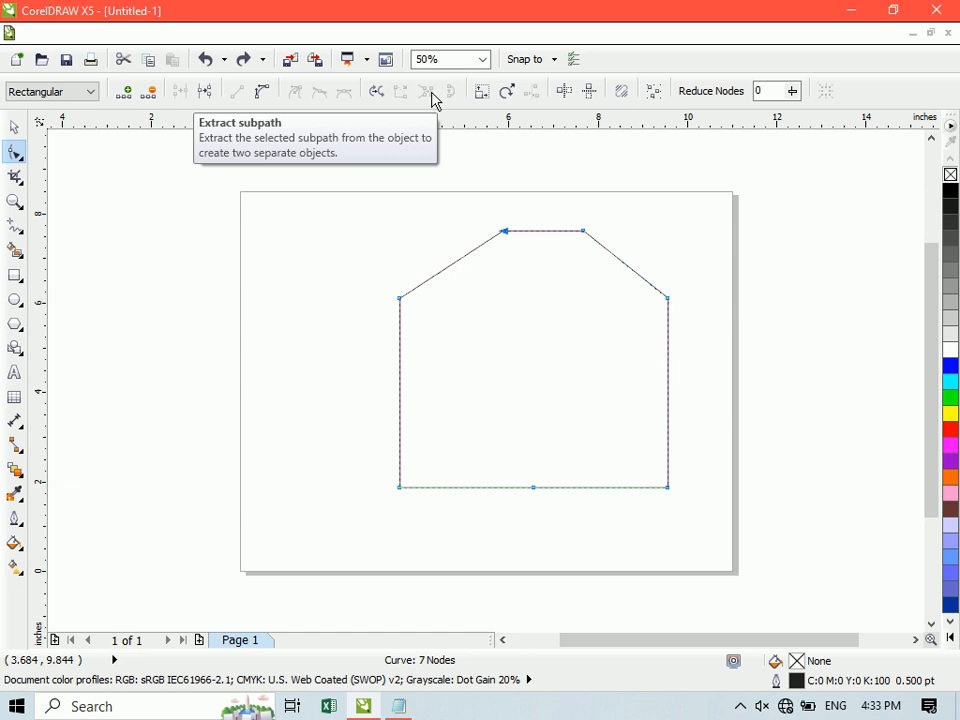
left_click_drag(563, 189, 685, 345)
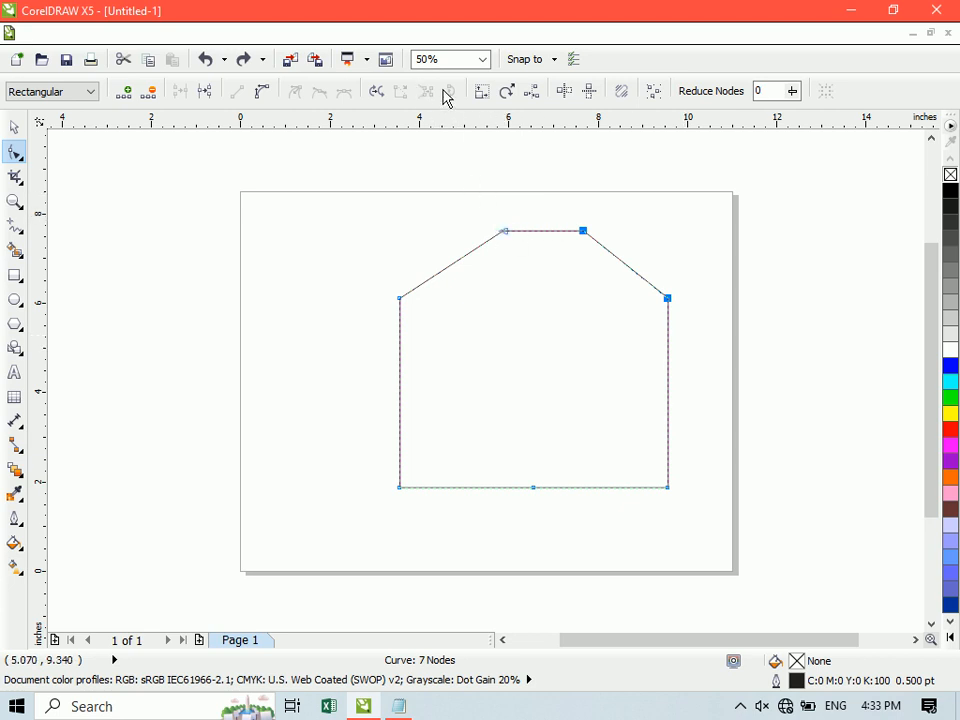
key("ctrl+z")
key("ctrl+z")
key("ctrl+z")
key("ctrl+z")
key("ctrl+z")
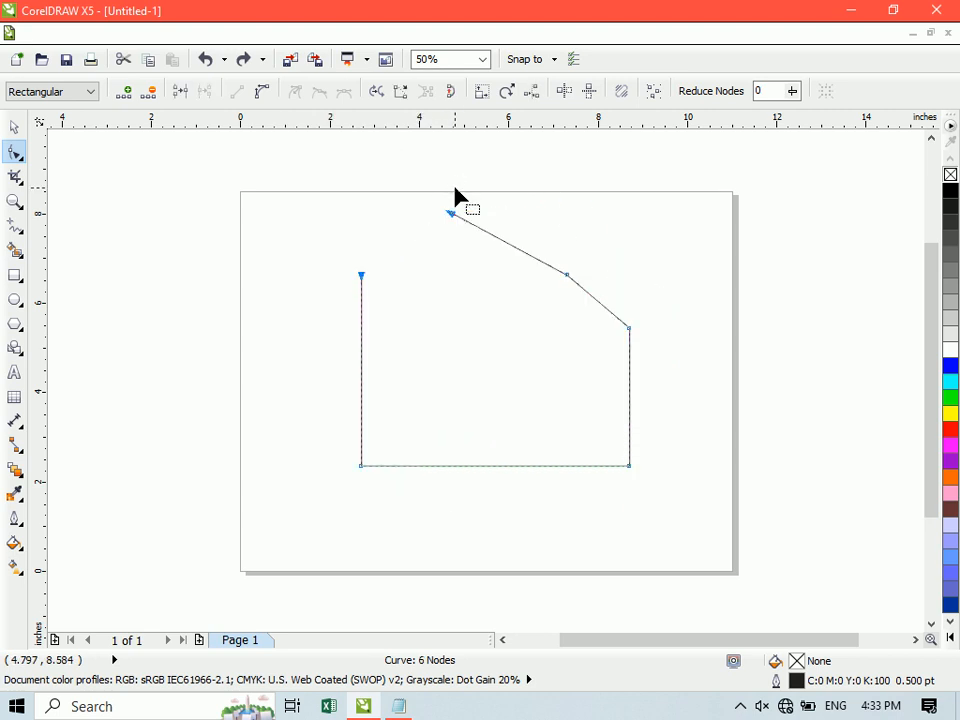
left_click_drag(284, 193, 501, 317)
left_click(376, 92)
key("ctrl+z")
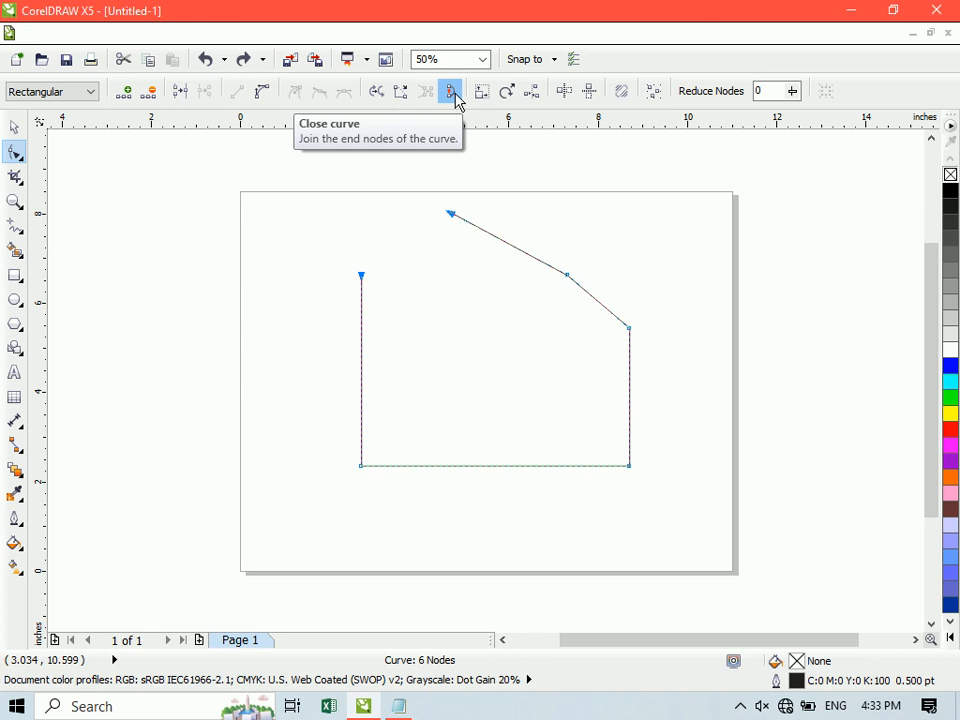
Delete the open curve from the page.
left_click(14, 127)
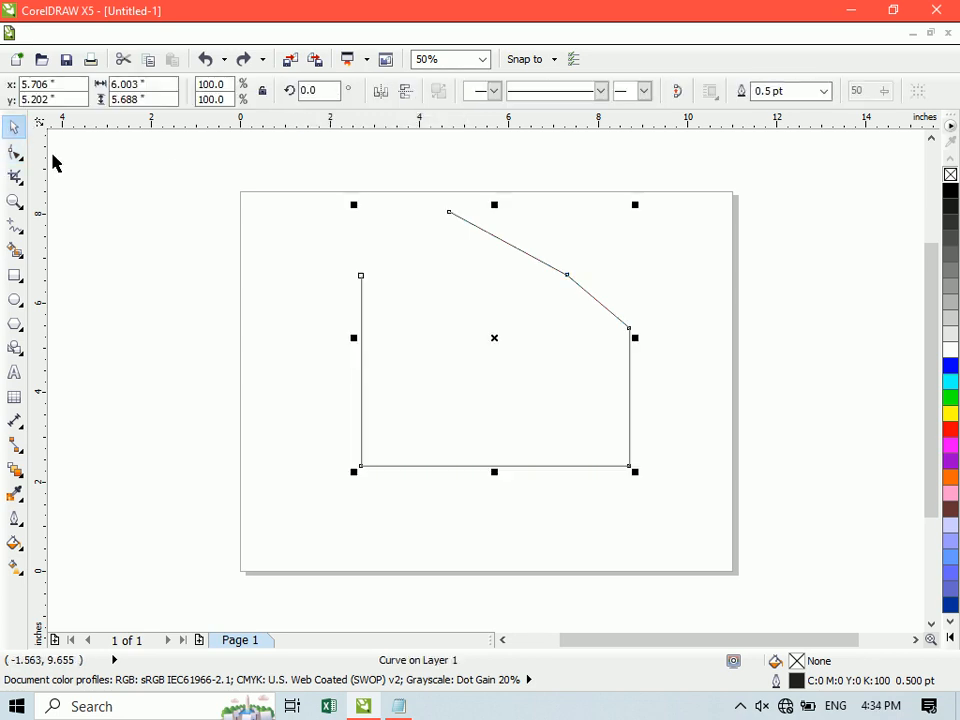
key("Delete")
Draw a square about 6.6 inches wide, centre it at about x 6.1, y 4.07 inches, and convert it to curves.
left_click(14, 275)
left_click_drag(367, 296, 664, 527)
key("space")
left_click_drag(538, 424, 538, 371)
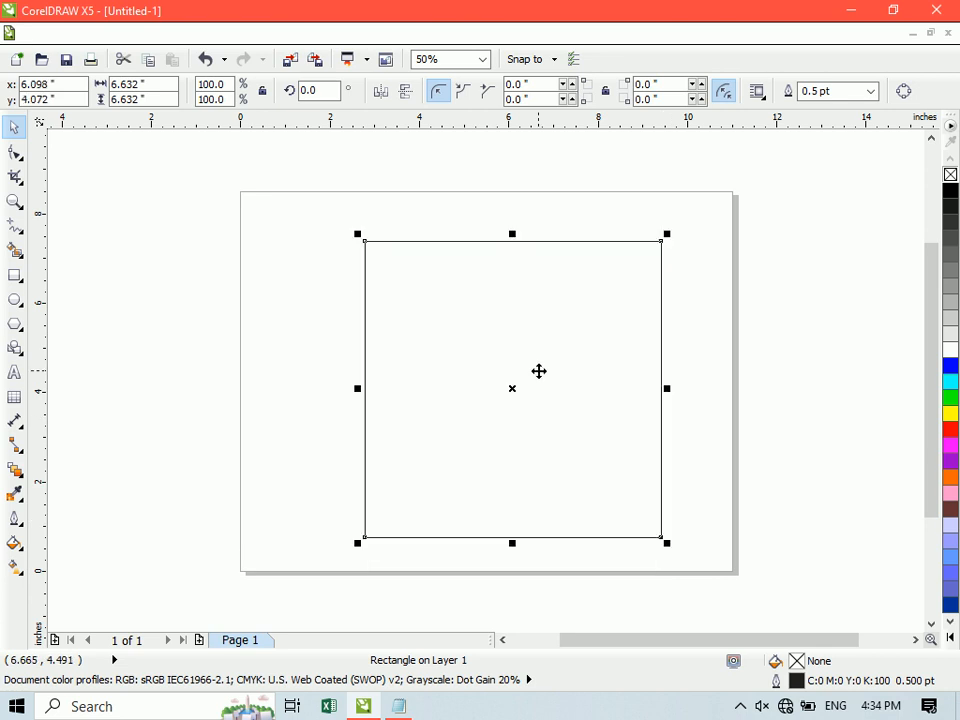
left_click(14, 151)
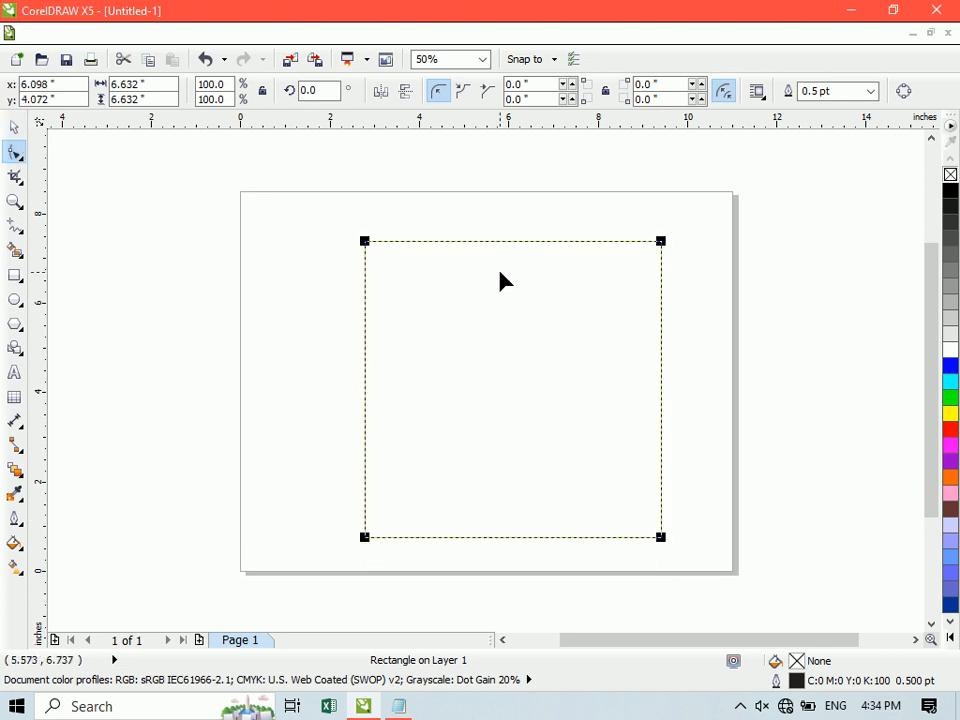
key("ctrl+q")
Break the curve at the top-right corner node and move the top segment's loose end up and to the left.
left_click_drag(606, 191, 709, 343)
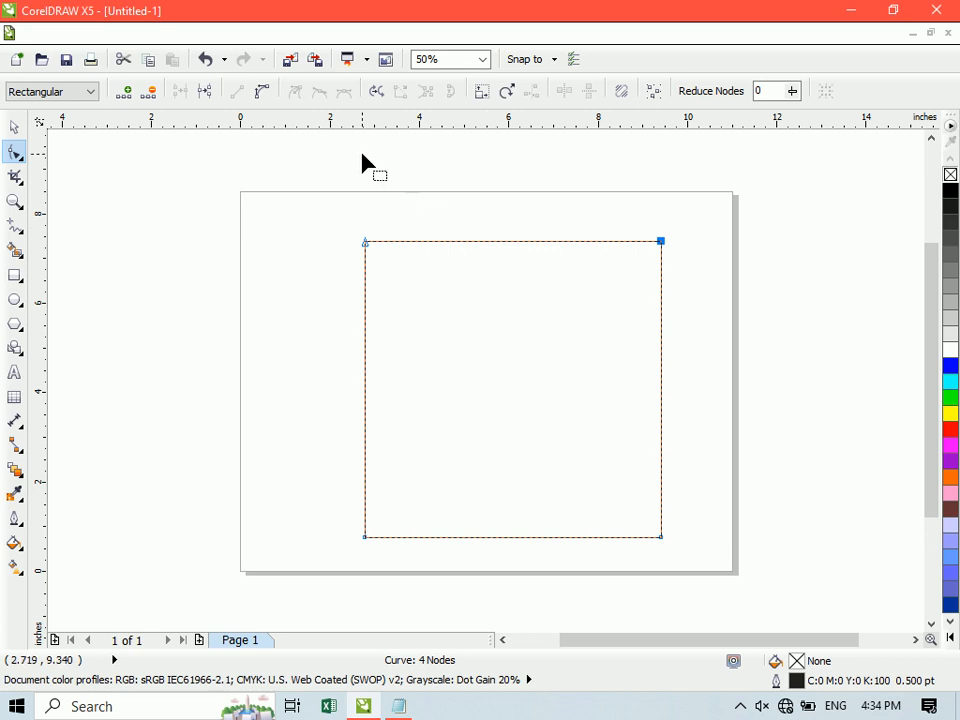
left_click(204, 92)
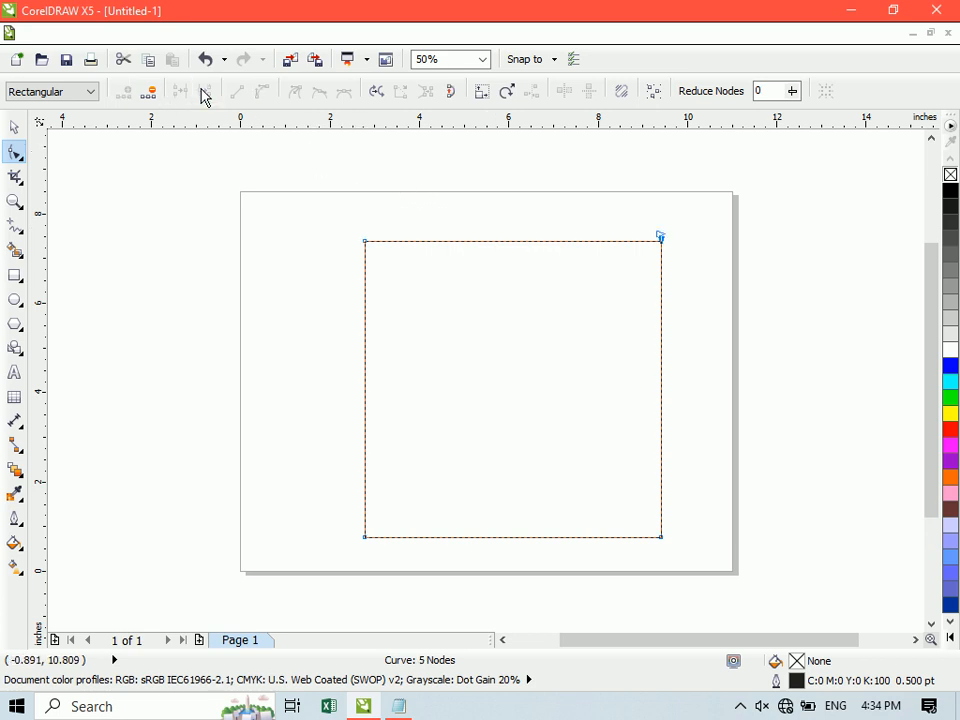
left_click_drag(662, 240, 587, 210)
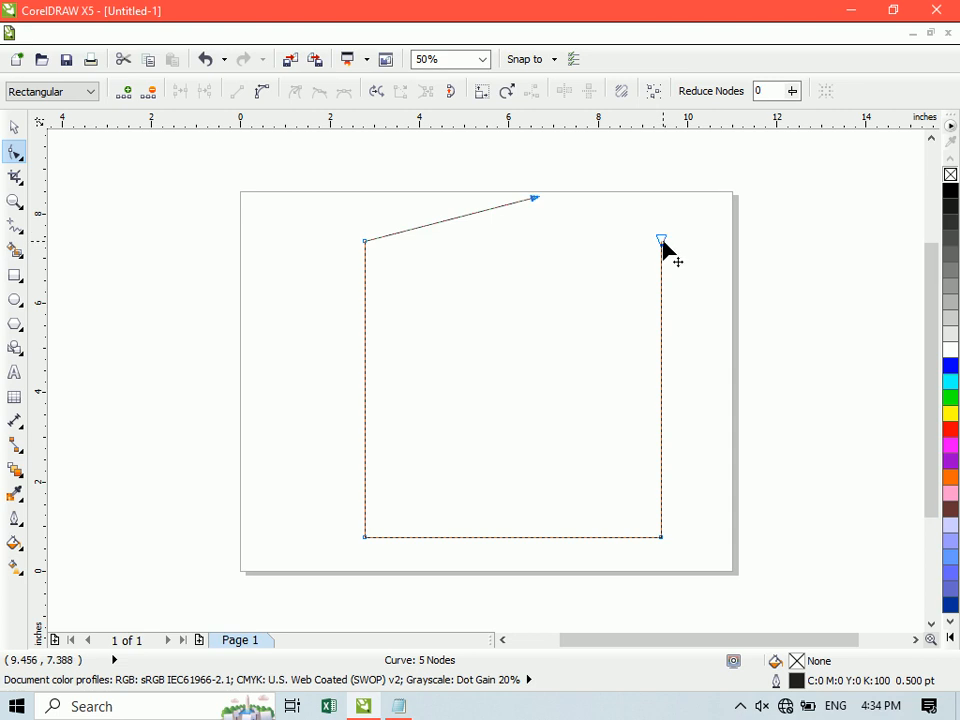
Try closing the gap with a straight segment by selecting both open end nodes and extending the curve to close.
left_click_drag(490, 161, 676, 285)
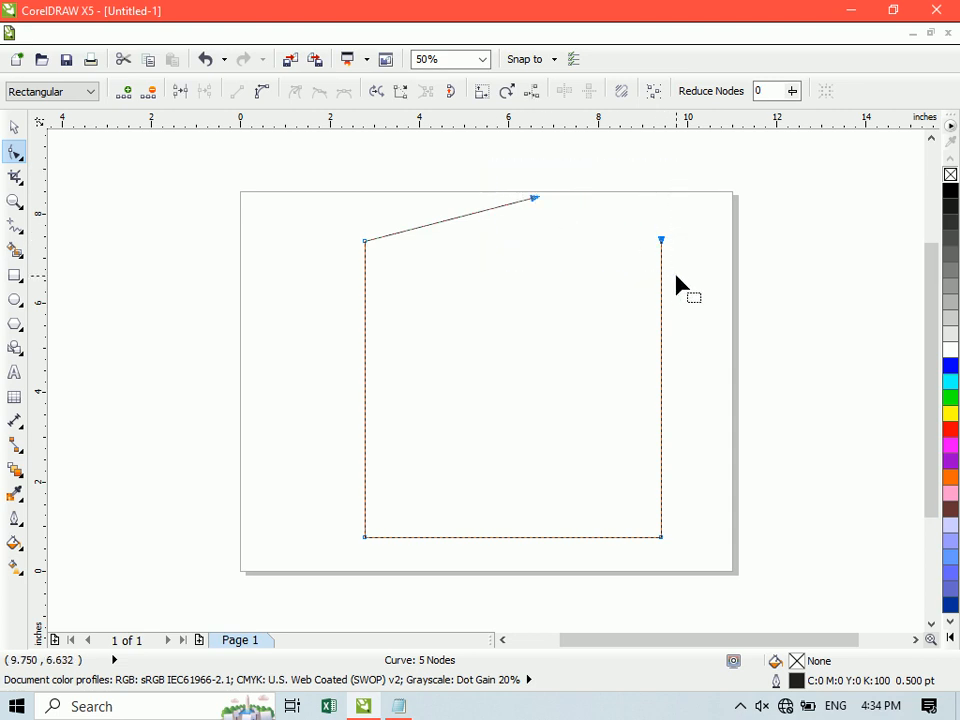
left_click_drag(495, 171, 698, 280)
left_click(401, 92)
key("ctrl+z")
left_click(592, 160)
left_click_drag(503, 180, 684, 274)
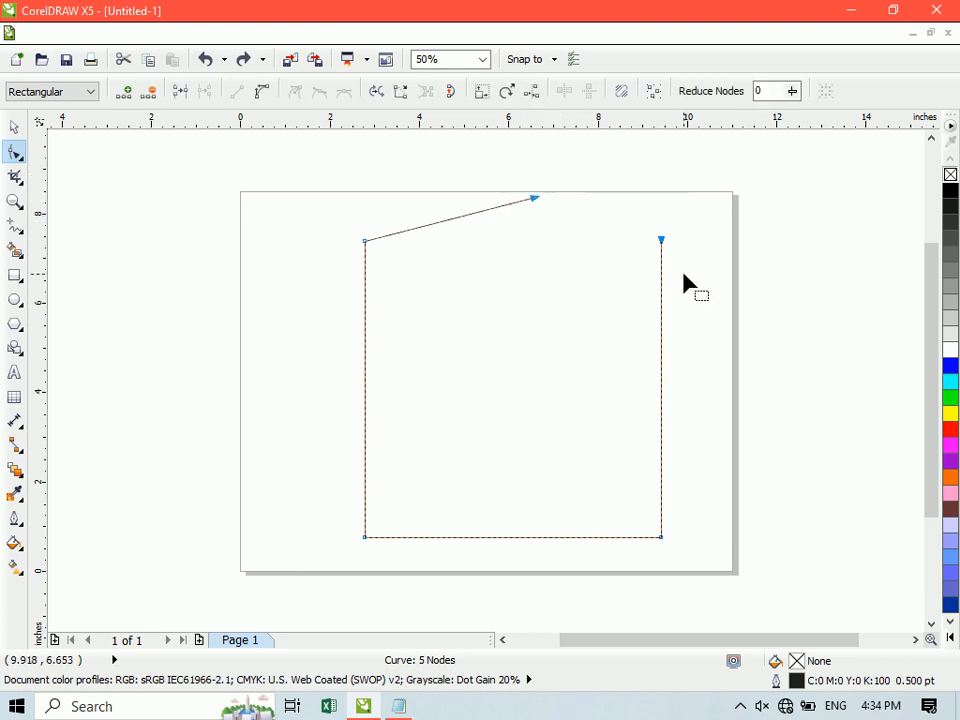
left_click(396, 94)
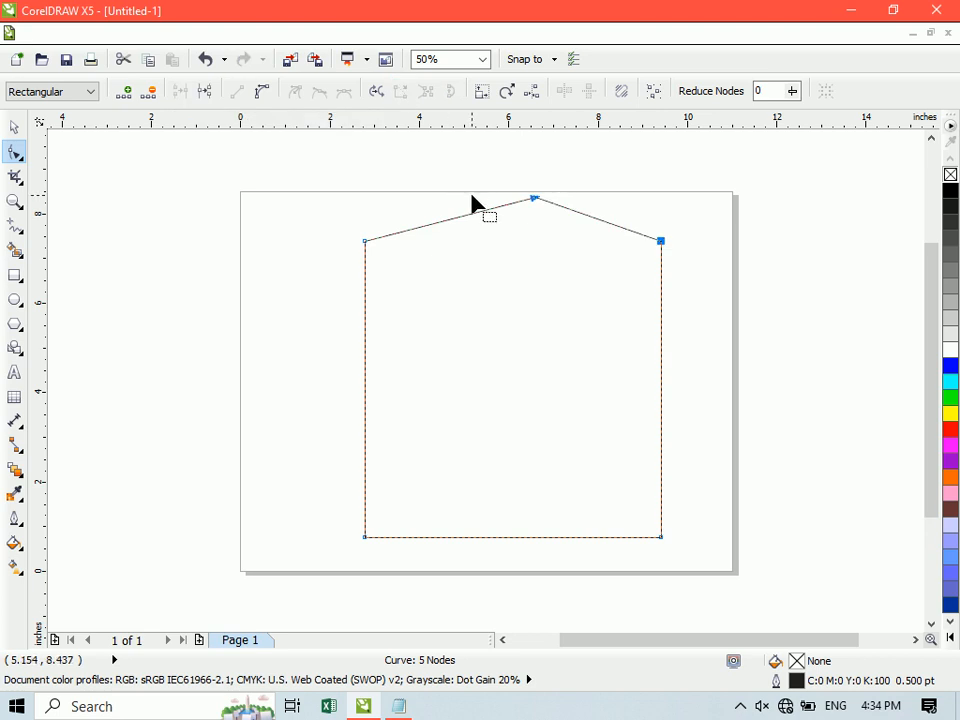
key("ctrl+z")
Try closing the open shape with the Close Curve command while no nodes are selected.
left_click_drag(459, 140, 583, 237)
left_click(582, 226)
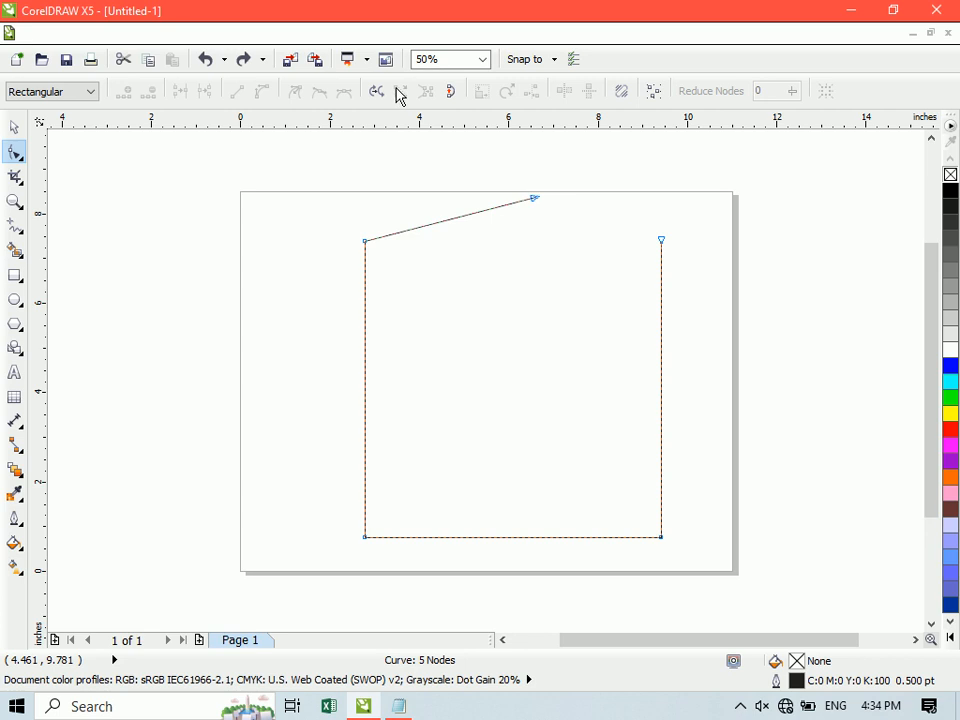
left_click(453, 92)
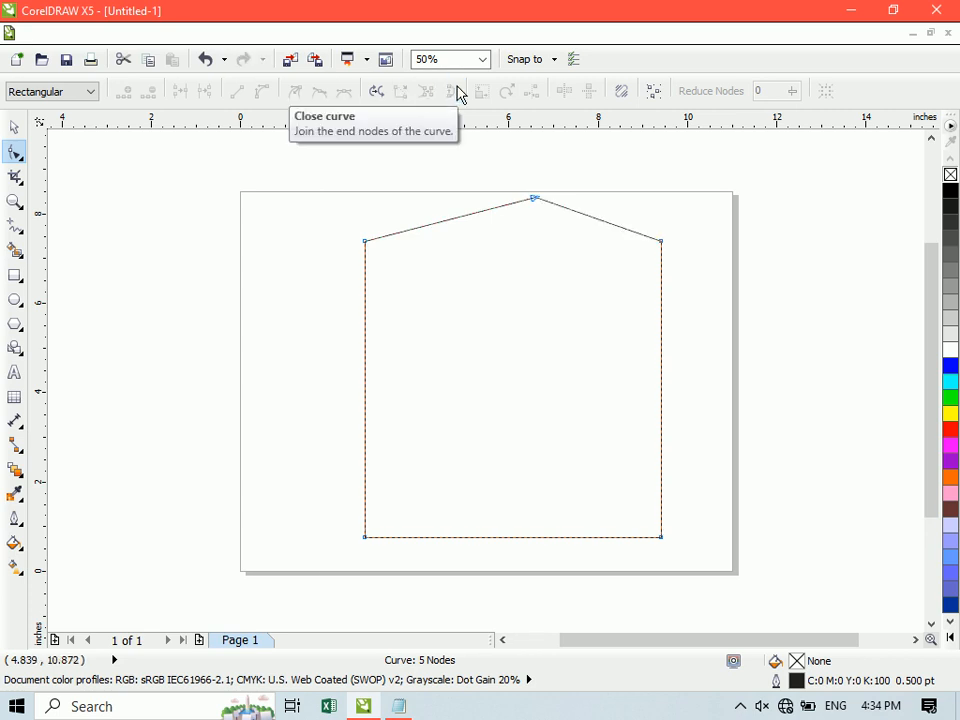
key("ctrl+z")
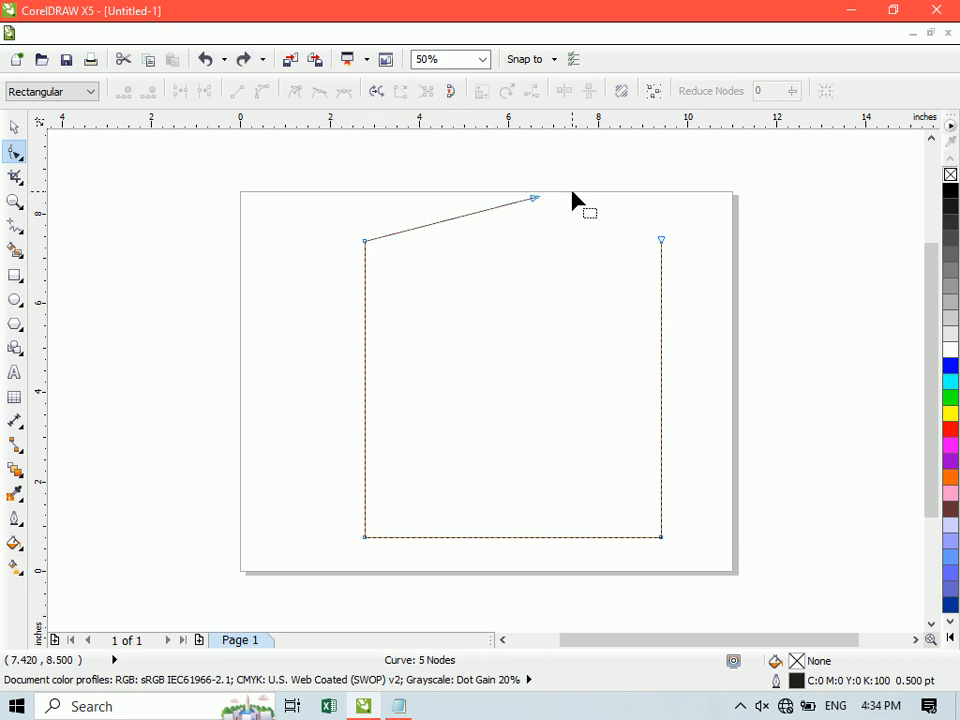
Look at the Join Curves options for the open curve and close them.
left_click(248, 36)
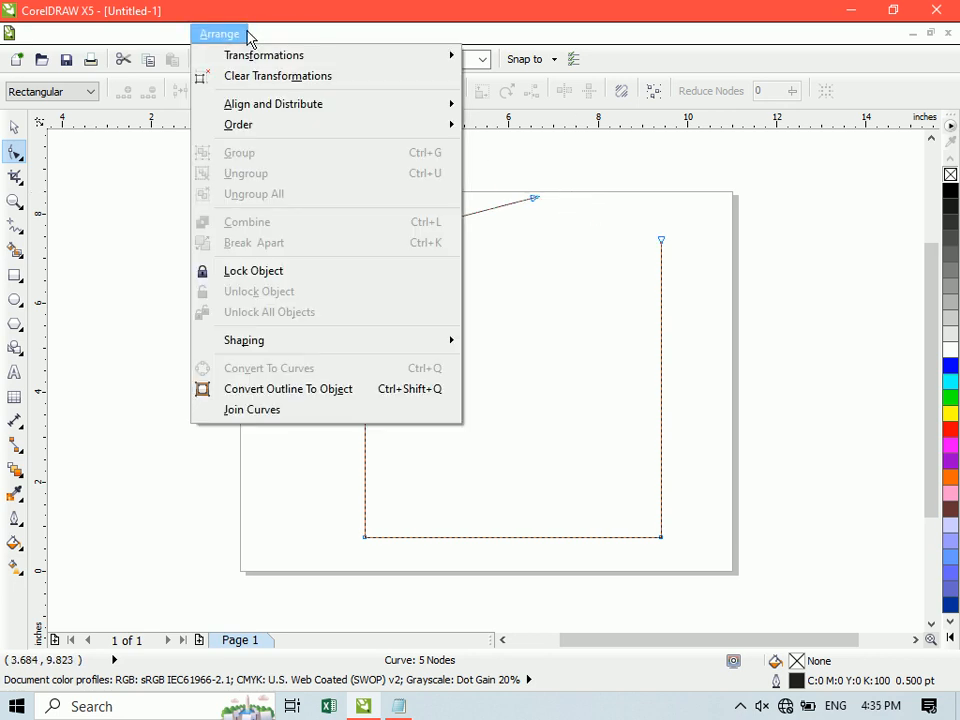
left_click(252, 410)
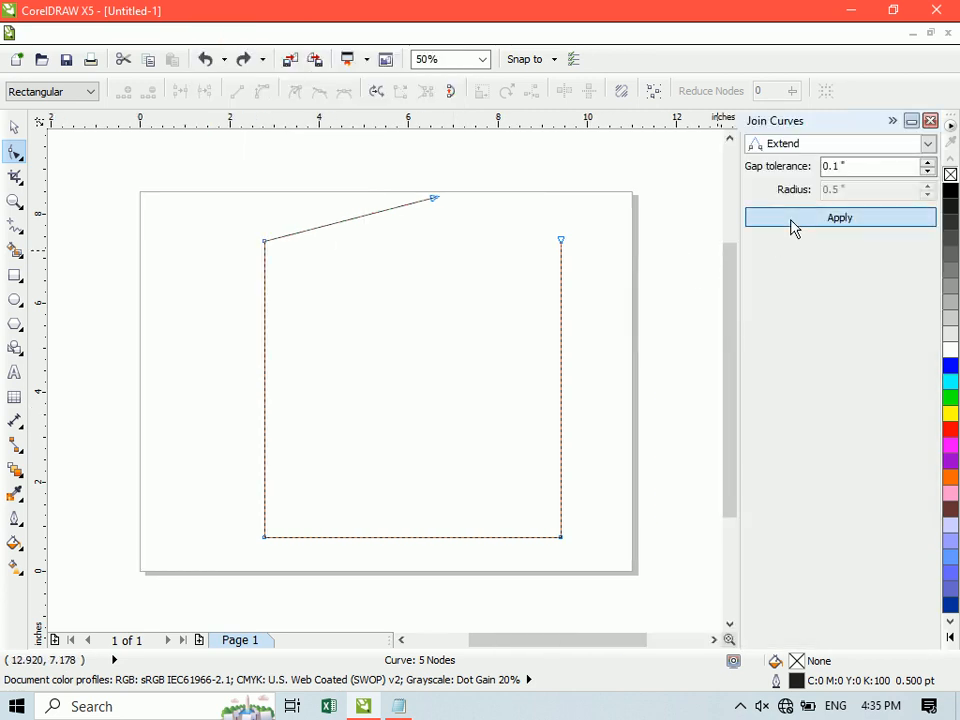
left_click(930, 121)
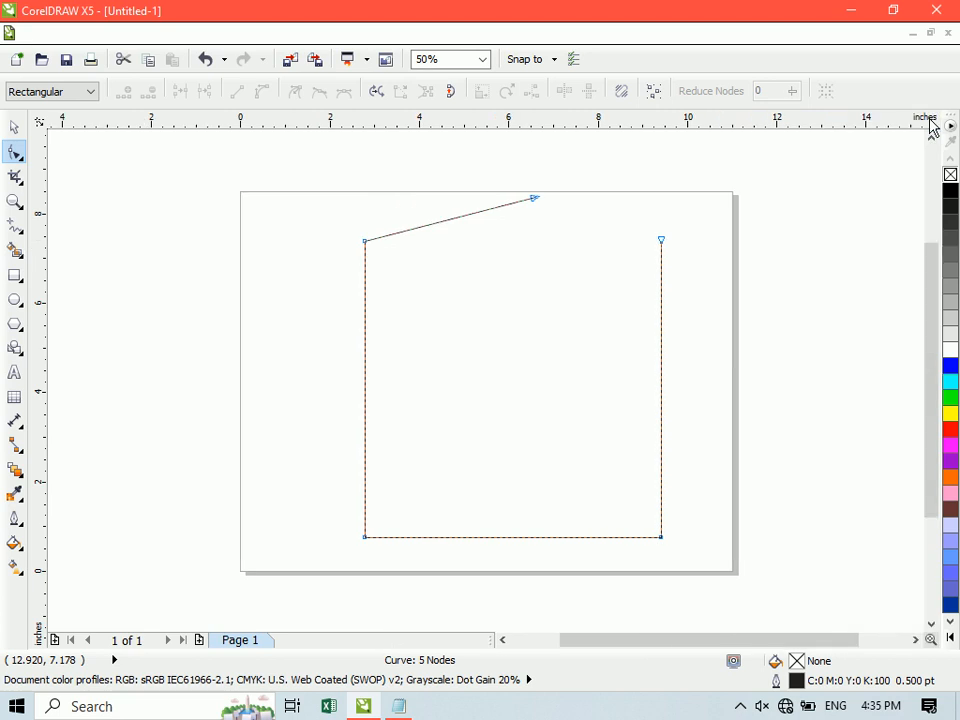
left_click(240, 42)
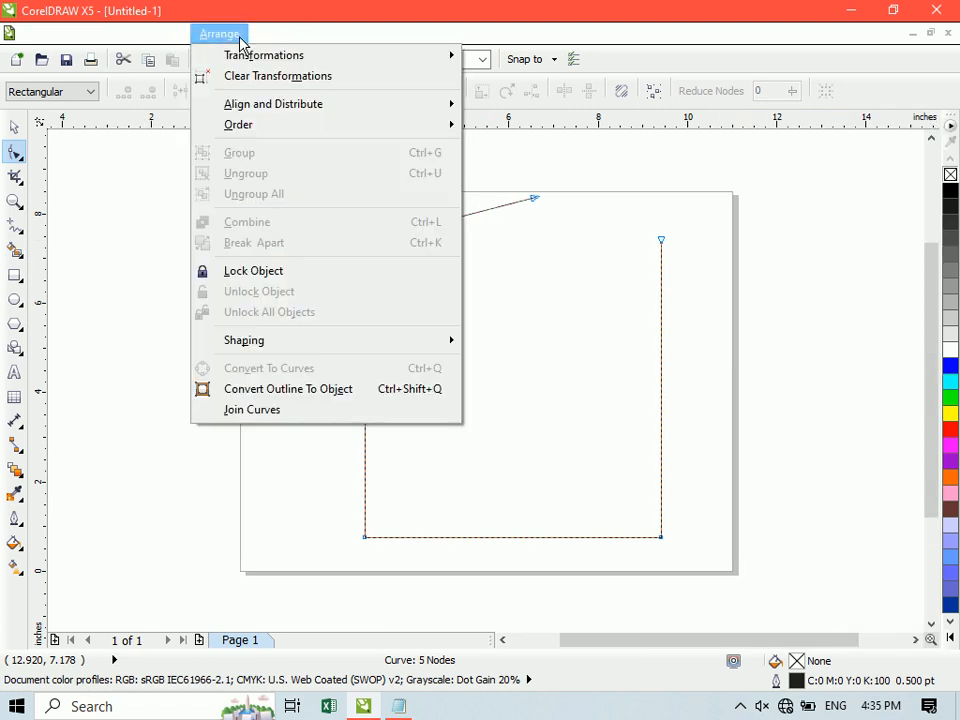
mouse_move(282, 42)
mouse_move(214, 40)
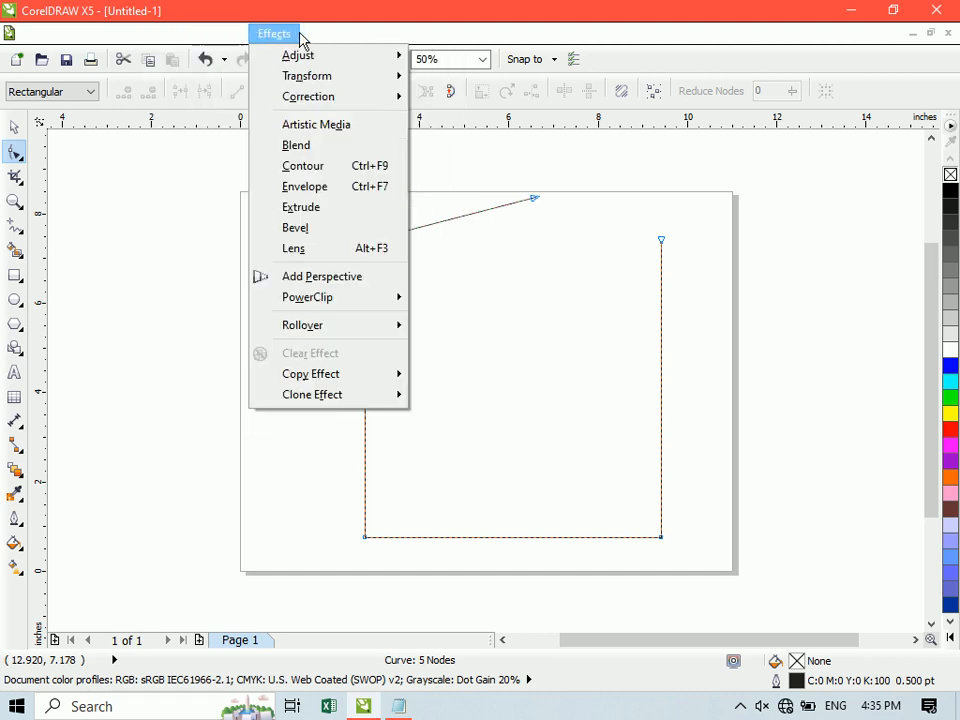
left_click(510, 212)
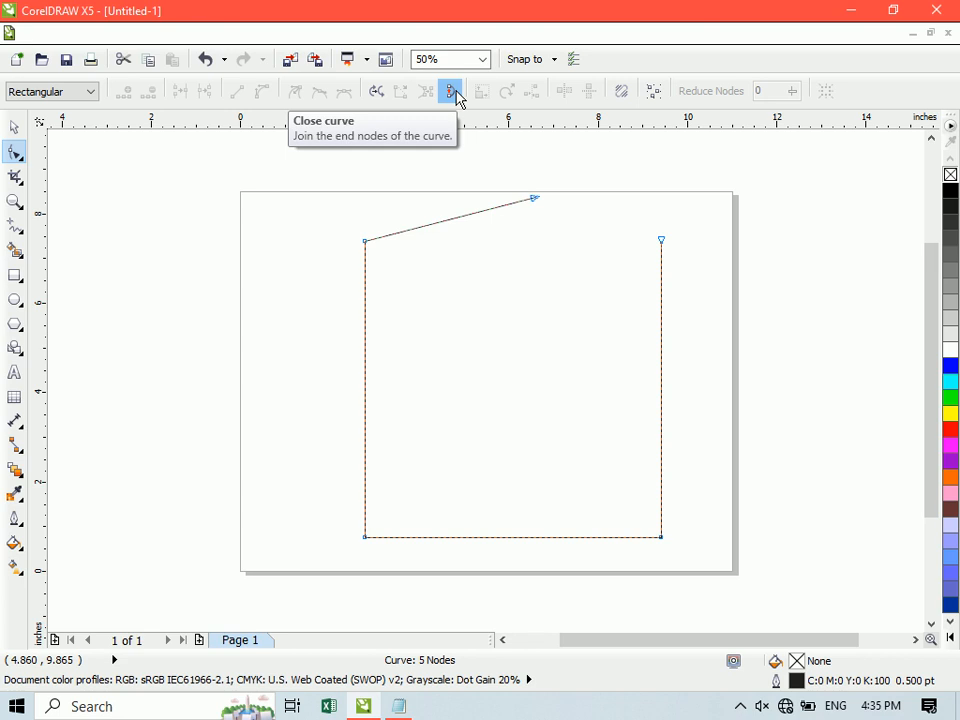
Close the open shape with the Close Curve command, then undo back to the plain square.
left_click(458, 98)
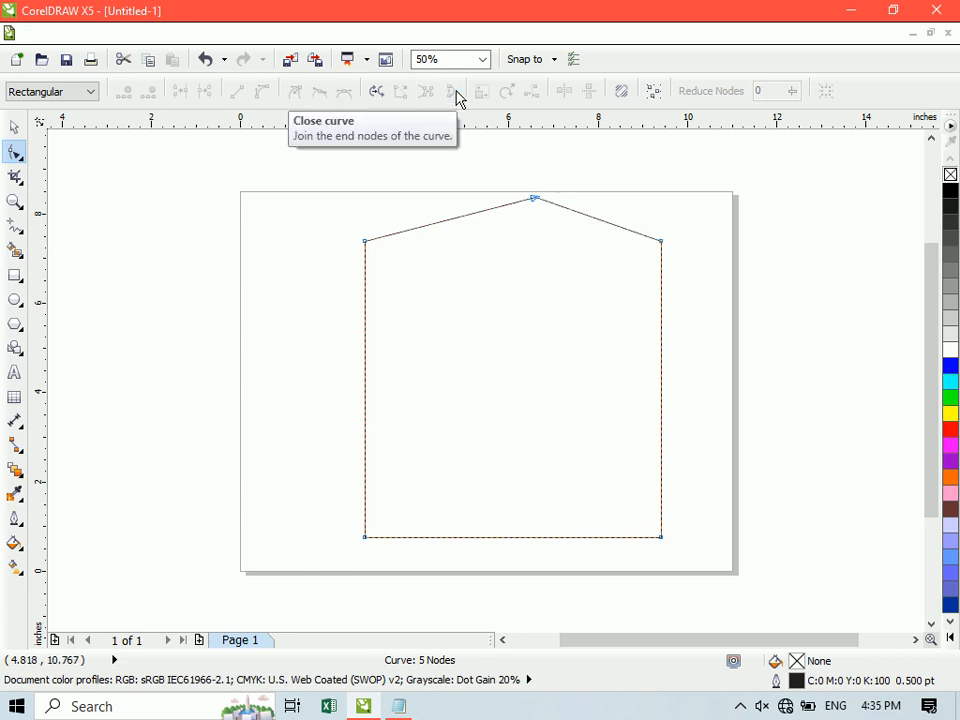
key("Delete")
key("space")
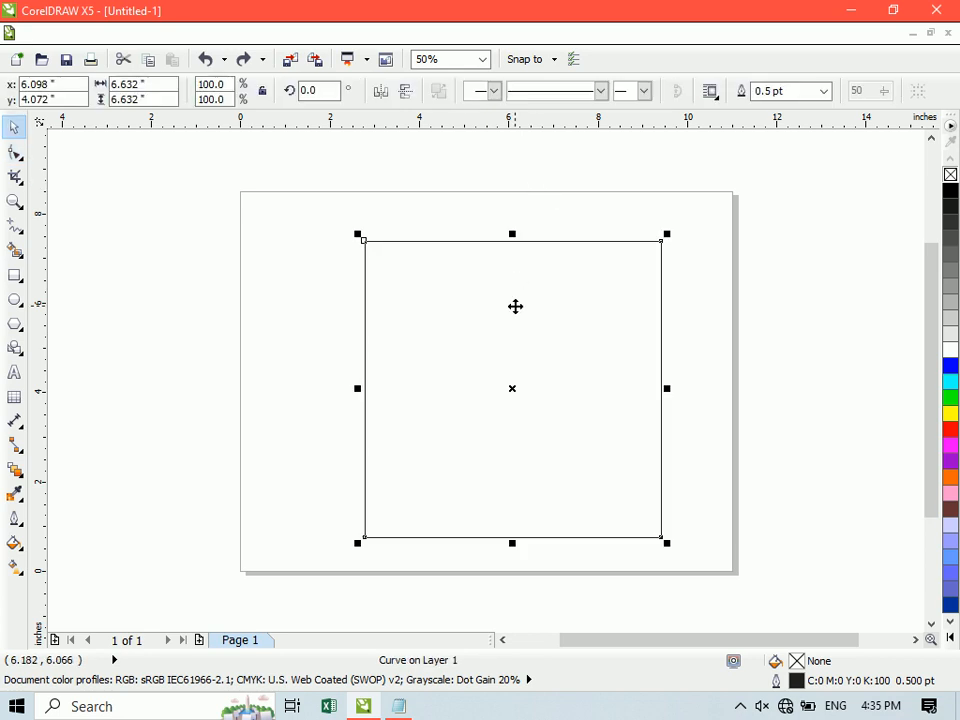
Move the square down and to the left on the page and shorten its height to about 4.53 inches.
left_click_drag(515, 307, 498, 273)
left_click_drag(495, 509, 482, 462)
left_click_drag(471, 382, 462, 426)
Add two nodes on the rectangle's top edge and two on its right edge, all near the top-right corner.
left_click(15, 151)
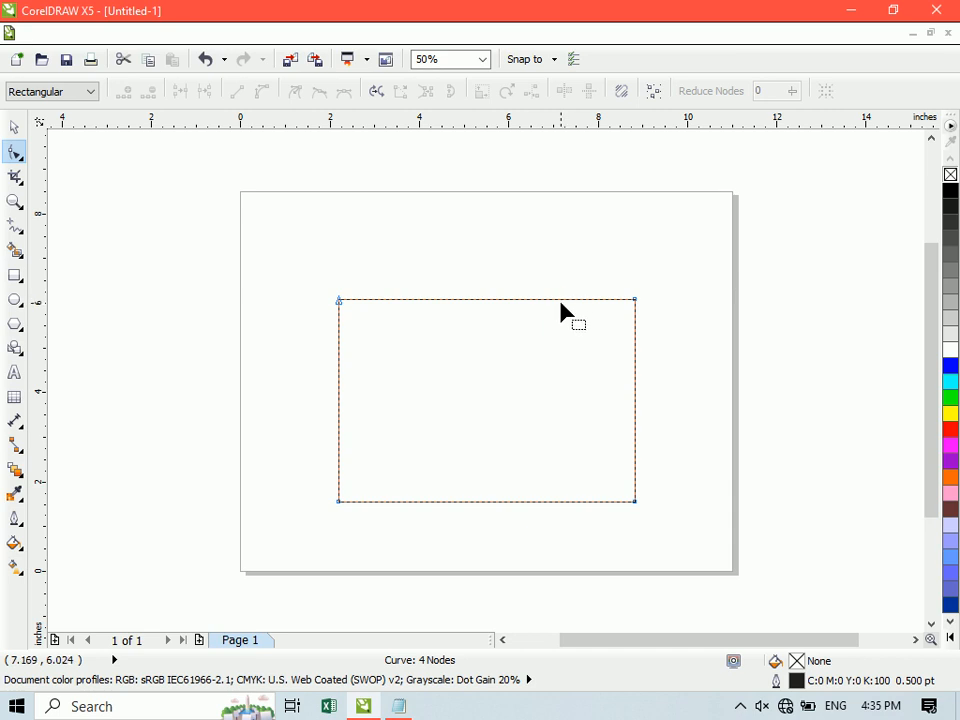
double_click(591, 300)
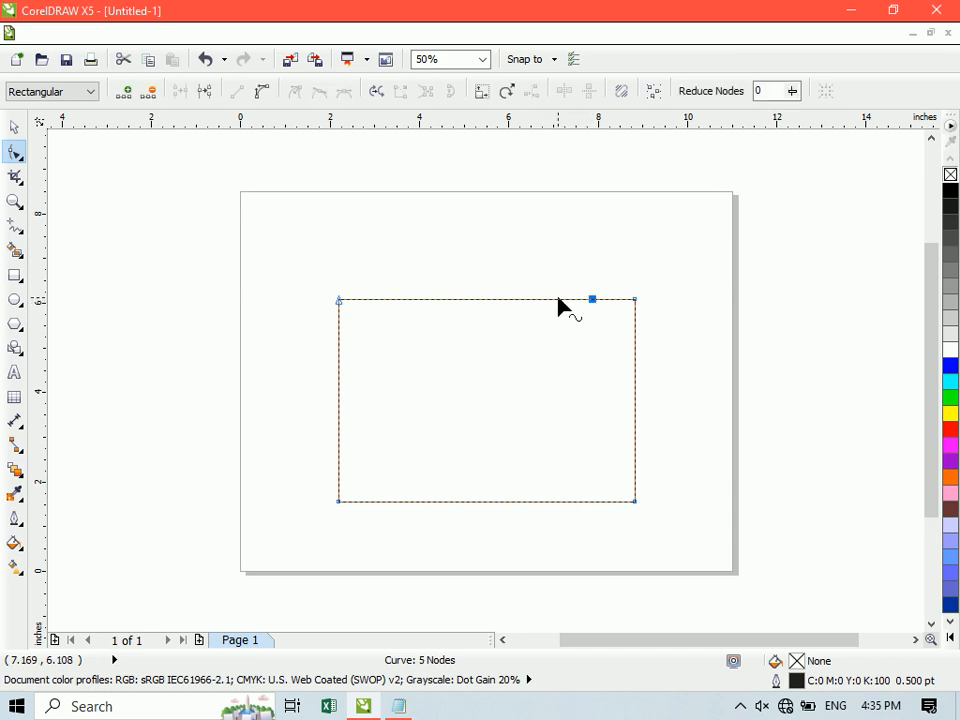
double_click(557, 300)
double_click(634, 322)
double_click(634, 345)
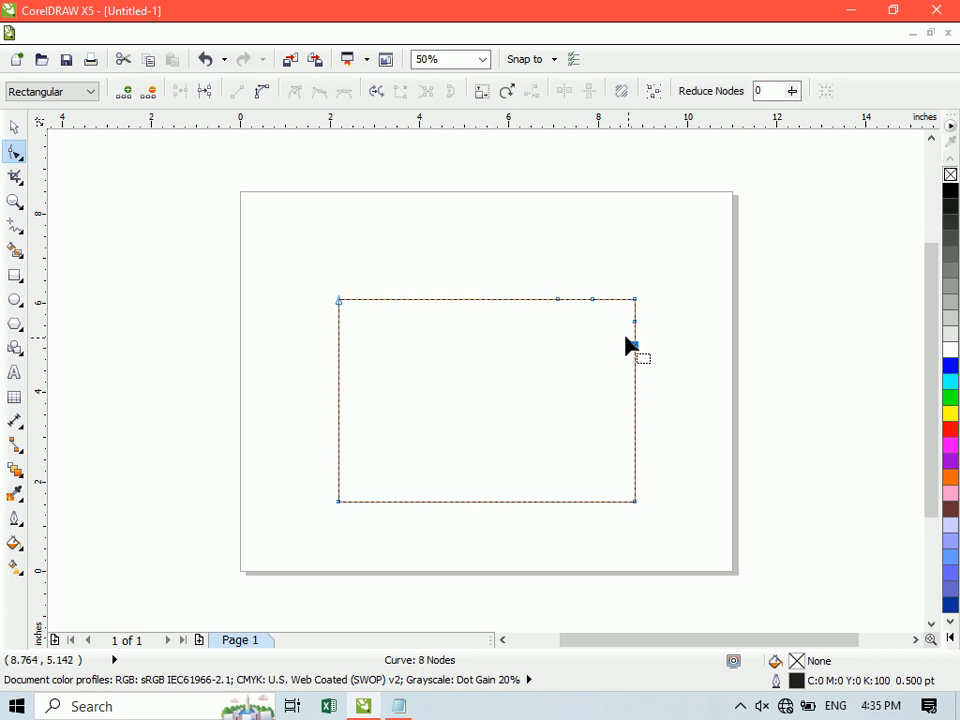
Stretch the rectangle's top-right corner node and its two nearest neighbours outward beyond the page's upper-right corner.
left_click_drag(569, 256, 647, 343)
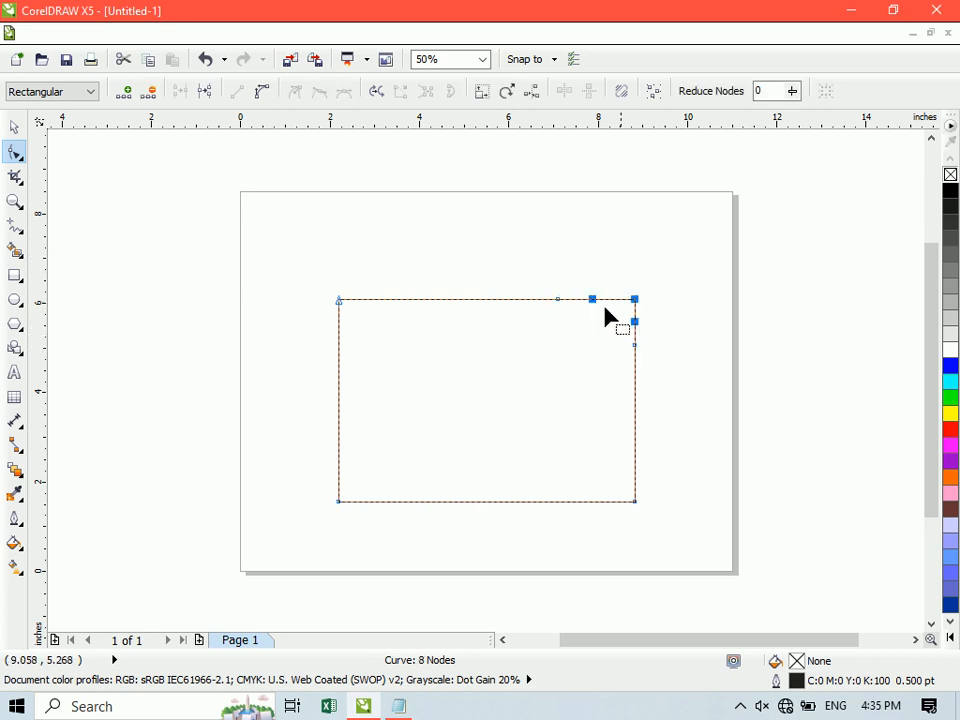
left_click(485, 97)
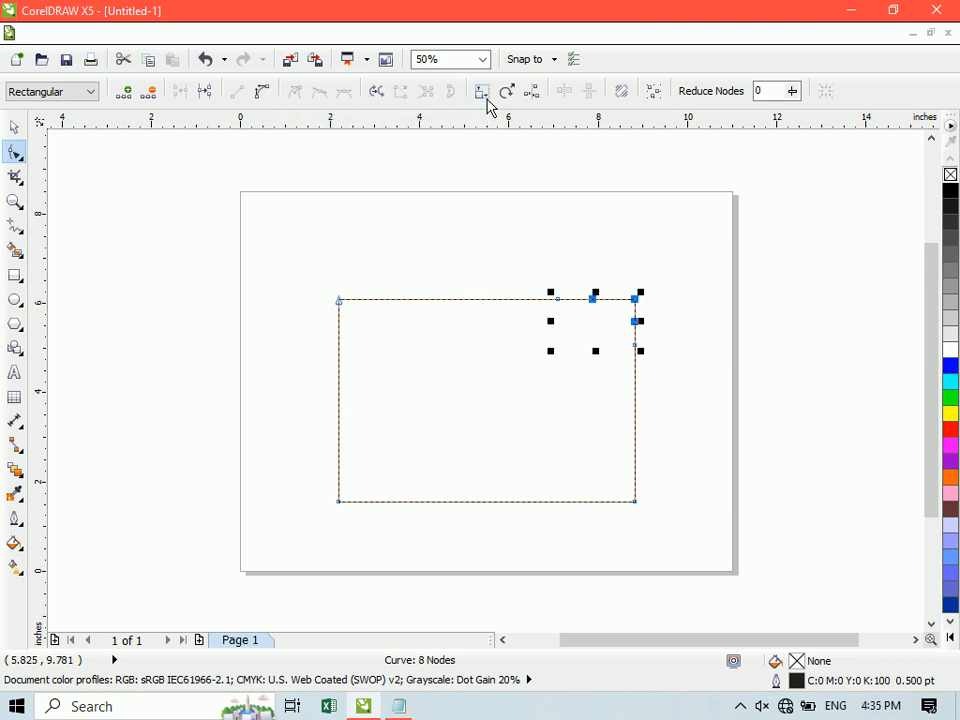
left_click_drag(641, 292, 830, 185)
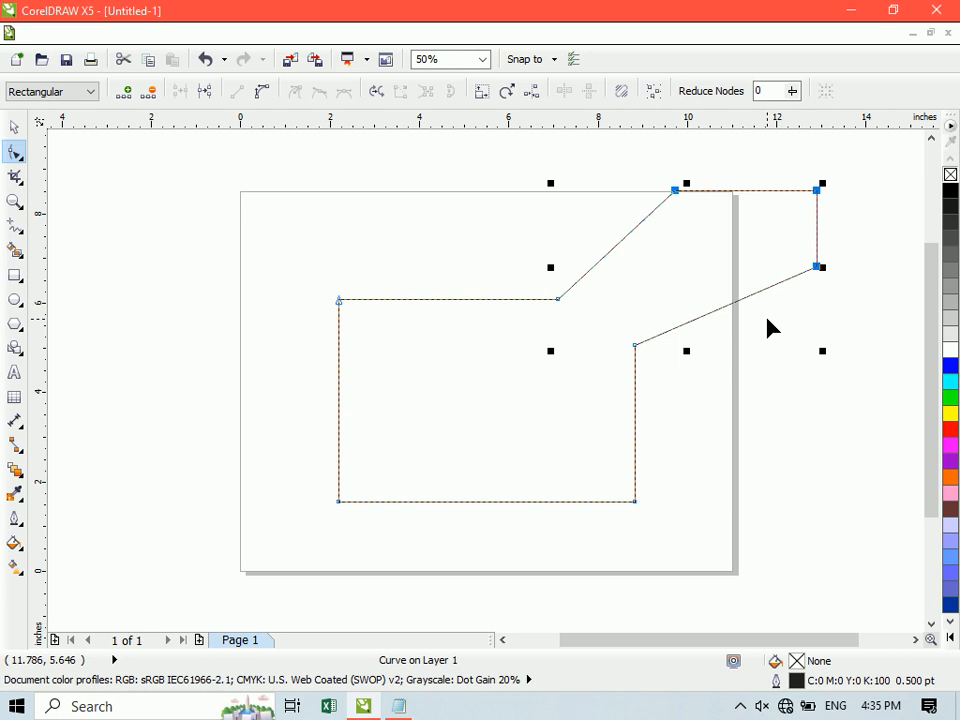
Rotate the three selected corner nodes clockwise and then back counter-clockwise, and finish node editing.
left_click(507, 100)
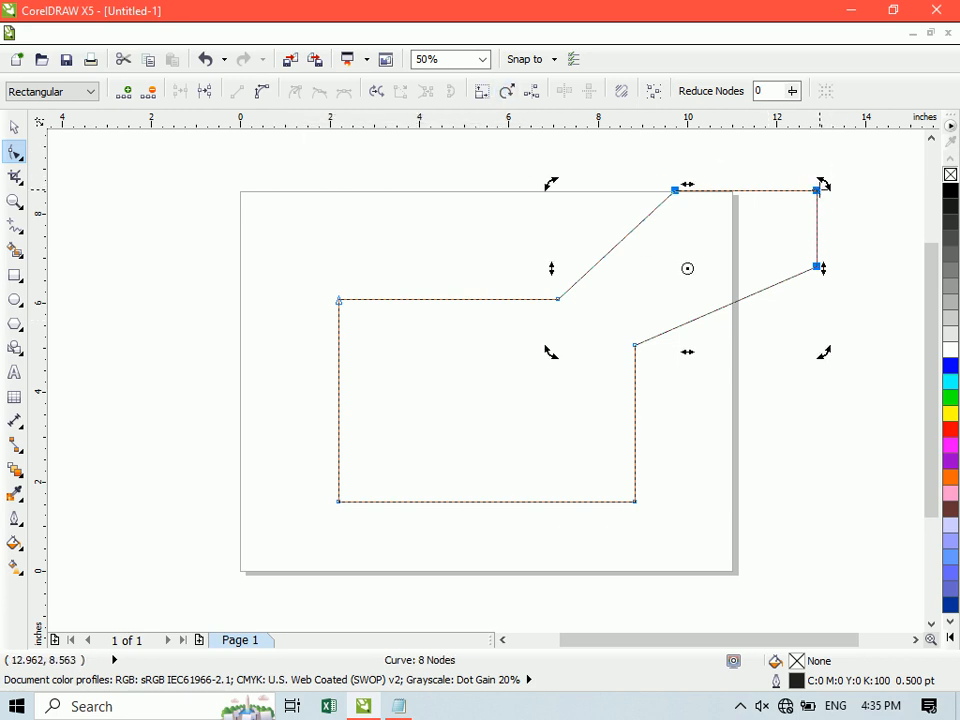
left_click_drag(825, 184, 745, 388)
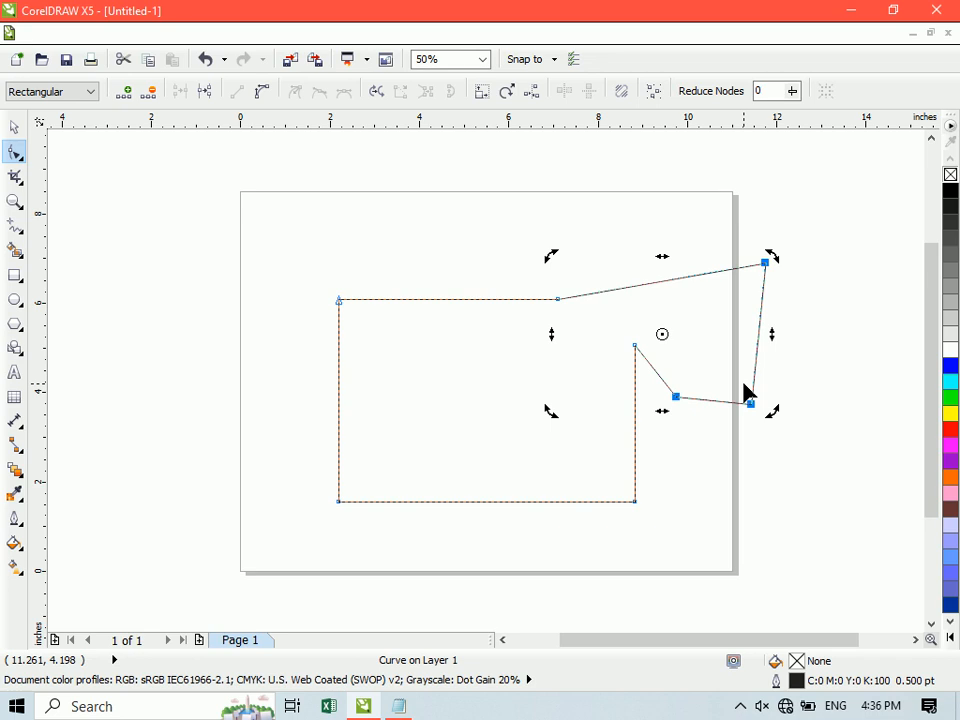
left_click_drag(773, 413, 664, 262)
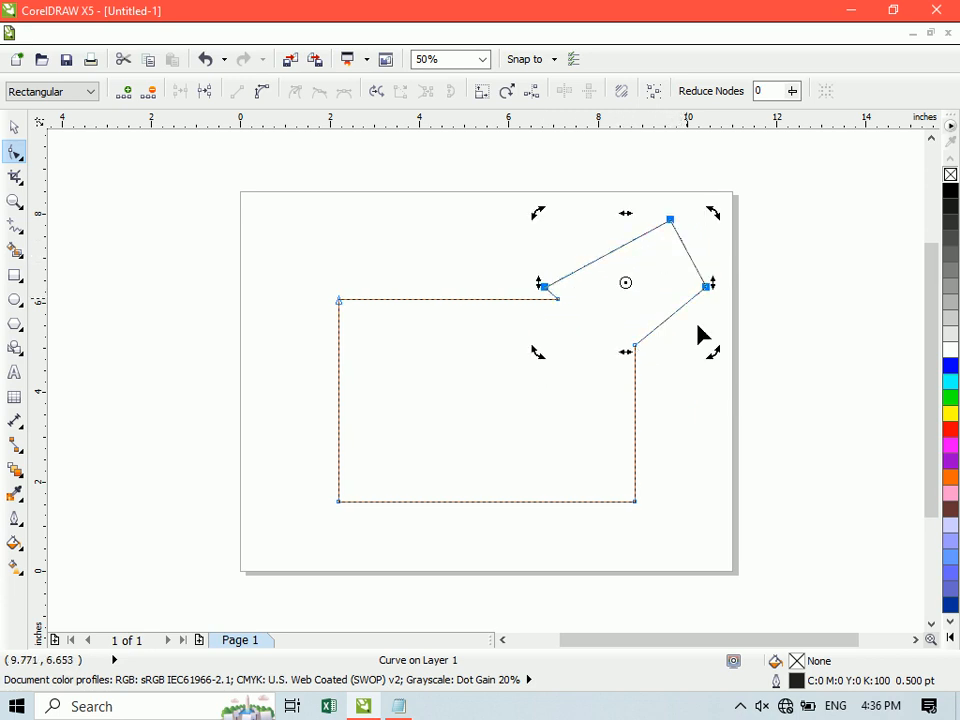
key("Escape")
key("space")
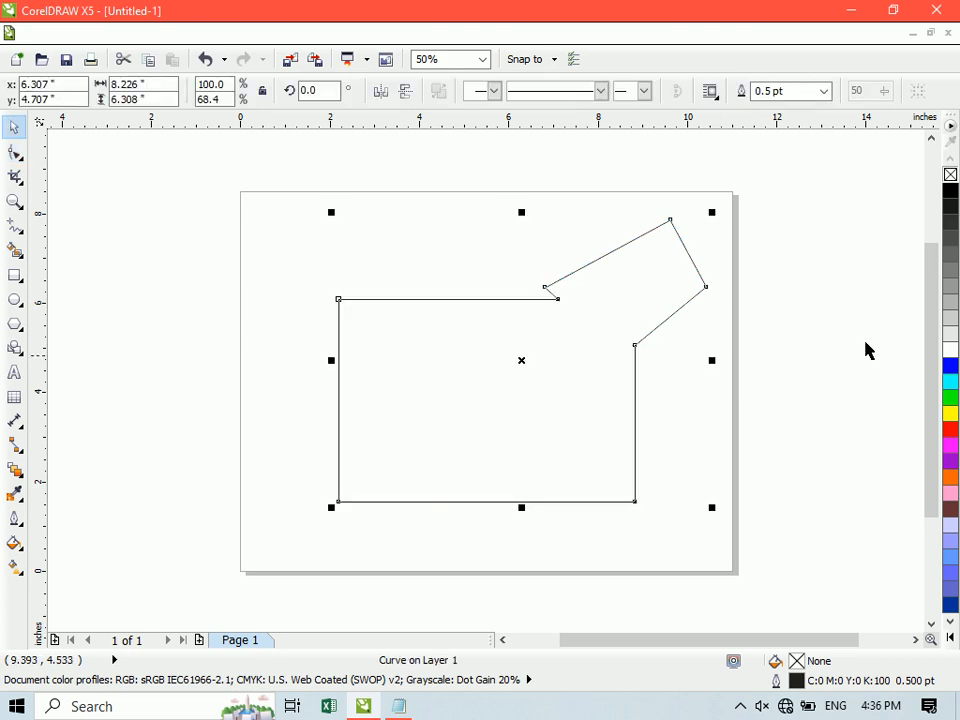
Colour the shape's fill and outline yellow and move it slightly upward, then undo these changes and the last node rotation.
left_click(948, 412)
left_click(782, 341)
left_click_drag(534, 346, 528, 319)
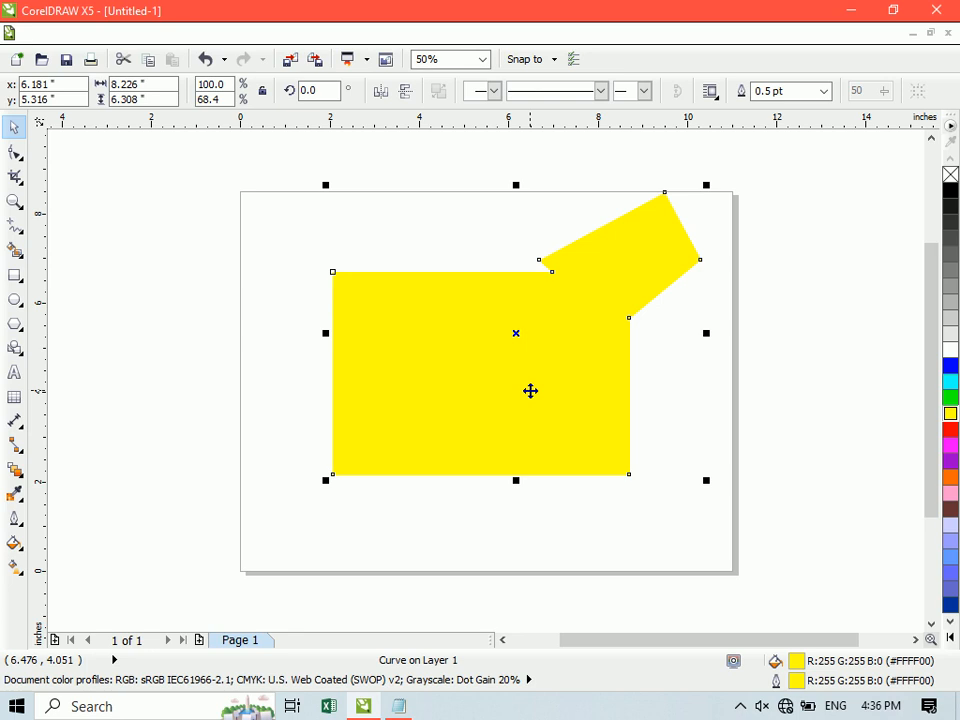
key("ctrl+z")
key("ctrl+z")
key("ctrl+z")
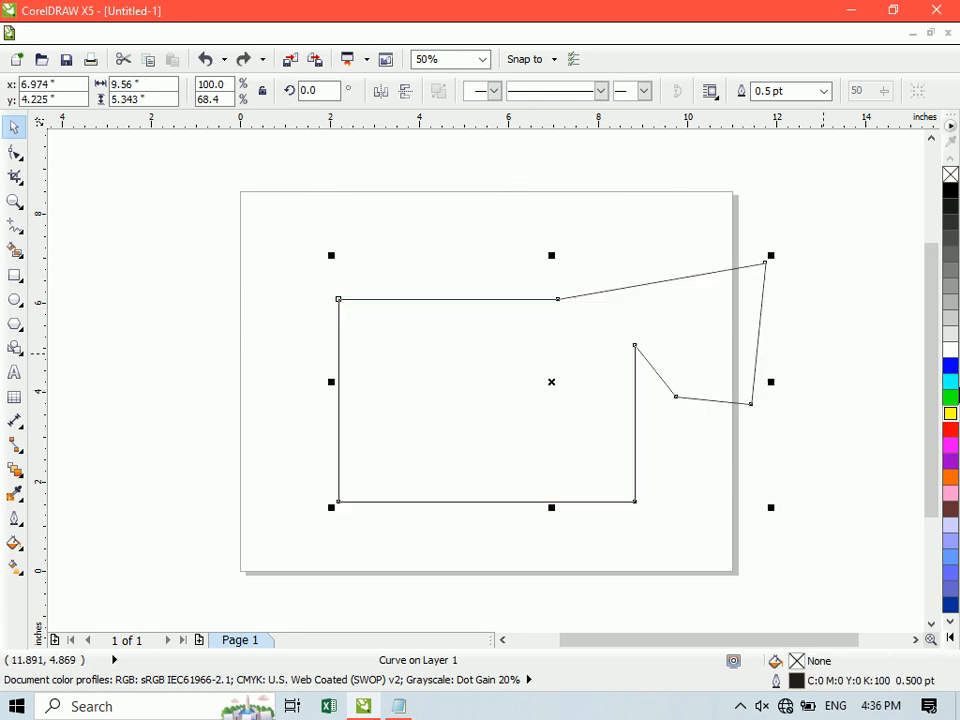
Apply yellow fill and outline to the distorted shape, then undo back to the plain rectangle with its added nodes.
left_click(950, 415)
right_click(950, 415)
left_click(890, 393)
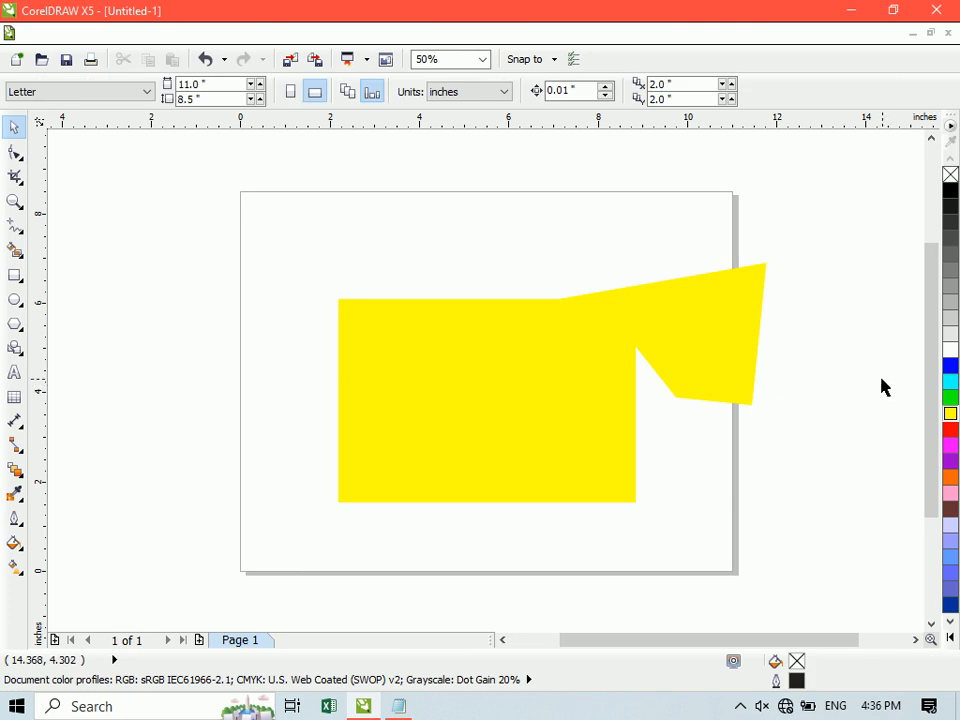
left_click(698, 371)
key("ctrl+z")
key("ctrl+z")
key("ctrl+z")
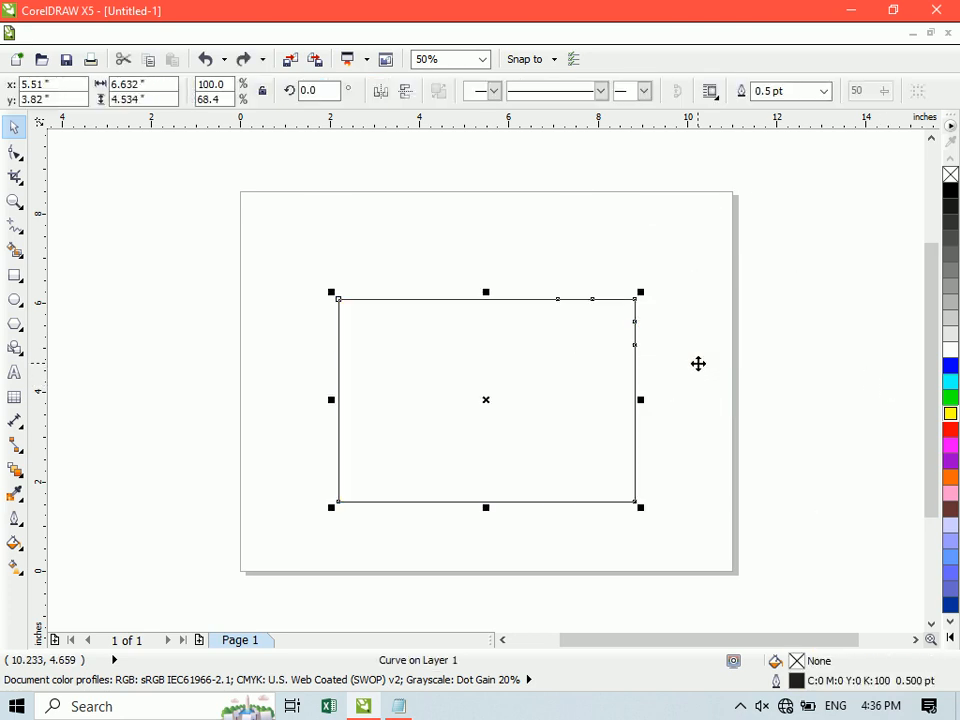
Remove the four extra nodes near the rectangle's top-right corner with Reduce Nodes.
left_click(15, 152)
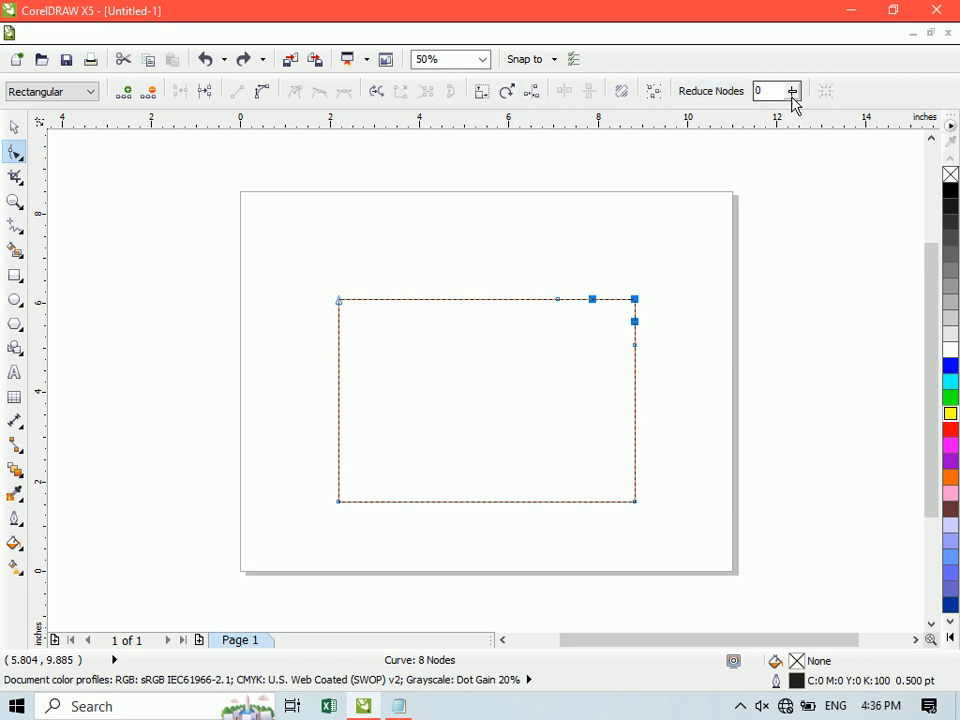
left_click_drag(792, 99, 849, 124)
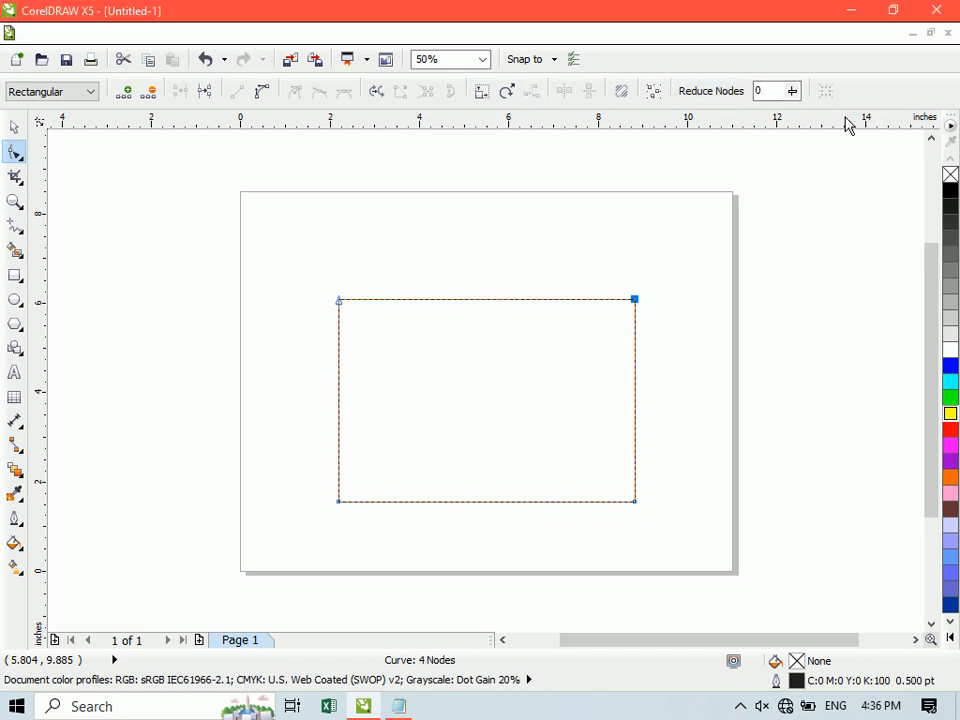
key("space")
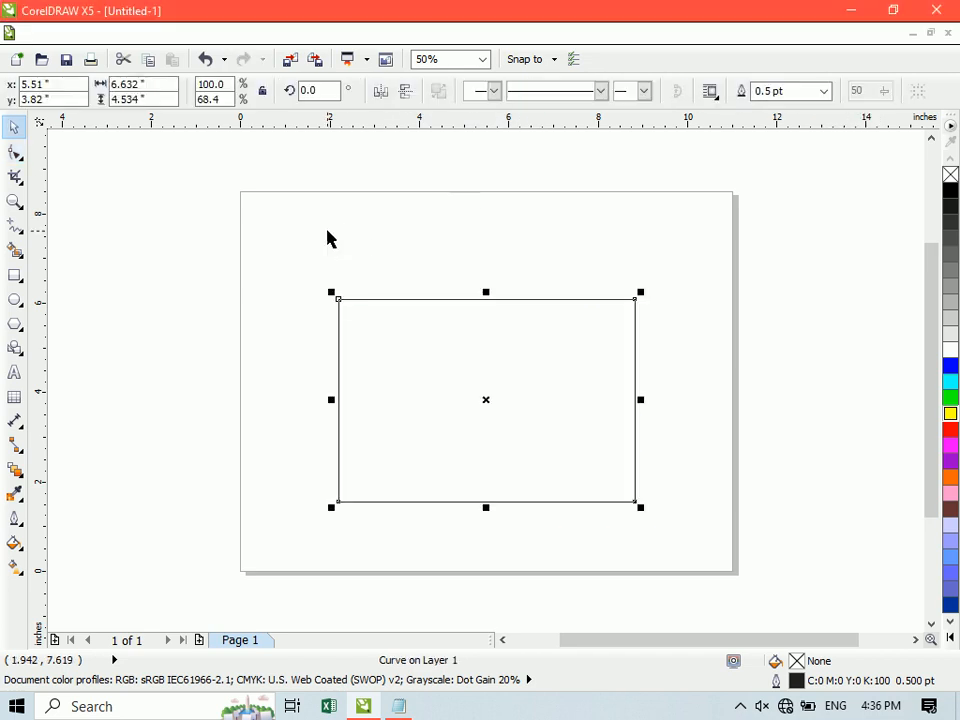
Draw a square about 2.5 inches wide beside the page's left edge.
left_click(15, 200)
left_click(15, 275)
left_click_drag(99, 260, 210, 372)
key("space")
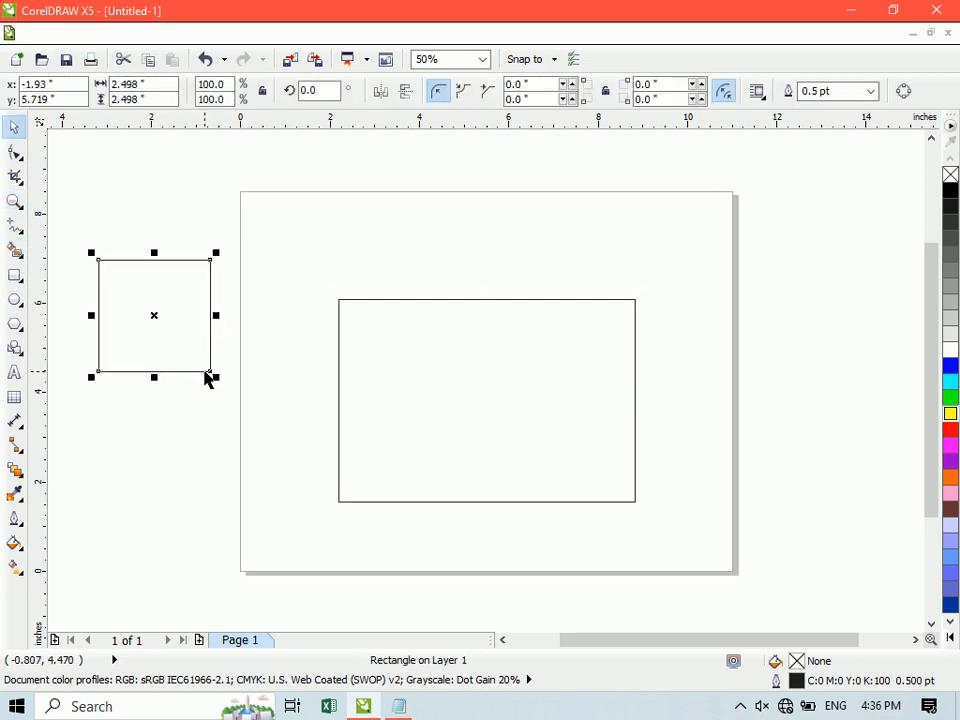
Delete the large rectangle and move the small square onto the right half of the page.
left_click(437, 377)
key("Delete")
left_click_drag(108, 302, 555, 332)
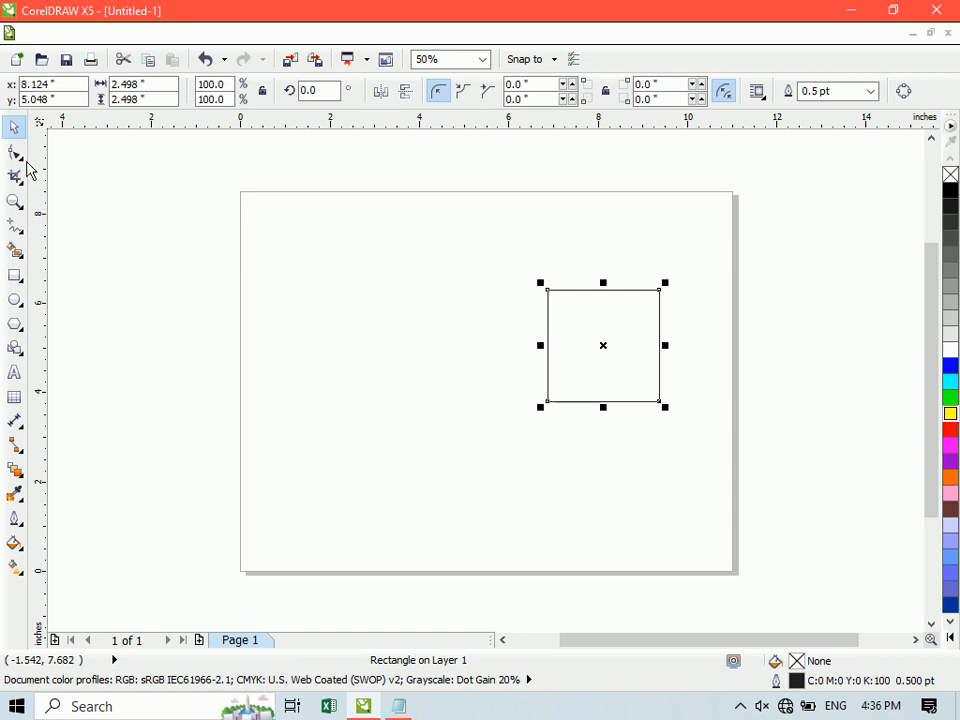
Convert the small square to curves, select all its nodes and try to simplify it with Reduce Nodes.
left_click(15, 152)
key("ctrl+q")
left_click_drag(362, 268, 718, 426)
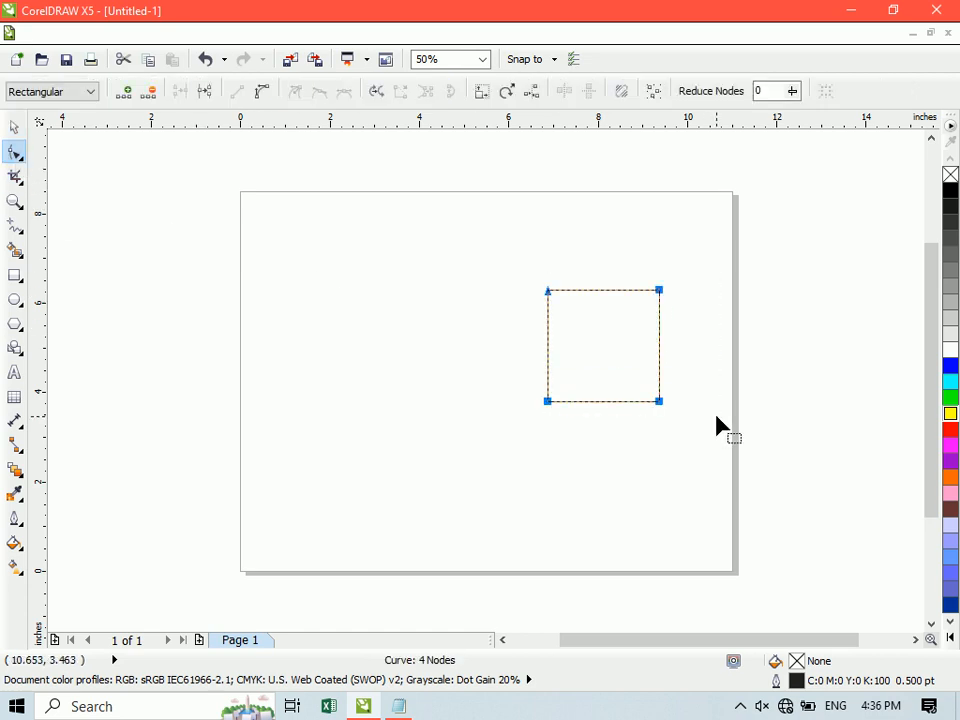
left_click(777, 88)
key("Return")
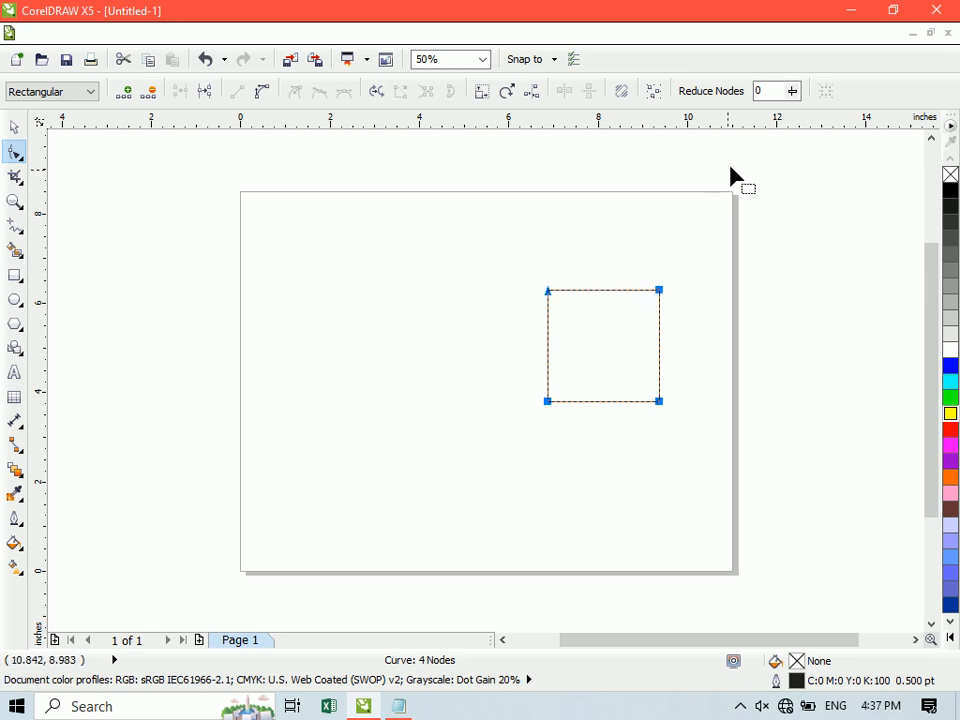
left_click_drag(800, 114, 870, 118)
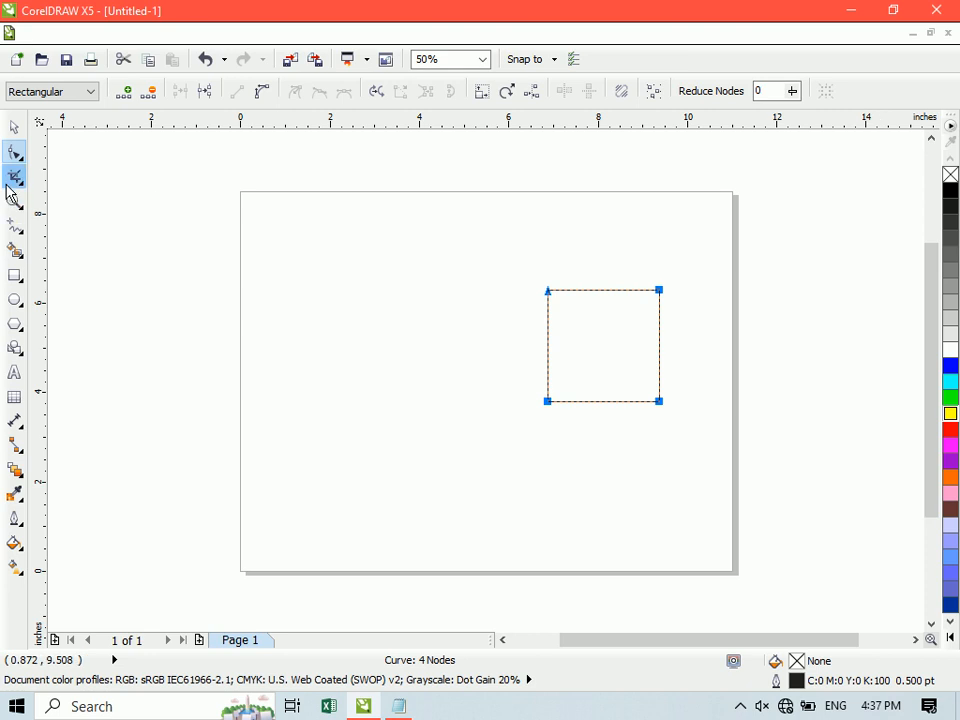
Draw a second square about 3.2 inches wide on the left half of the page and move it downward.
left_click(15, 275)
left_click_drag(283, 252, 428, 396)
key("space")
left_click_drag(370, 322, 413, 404)
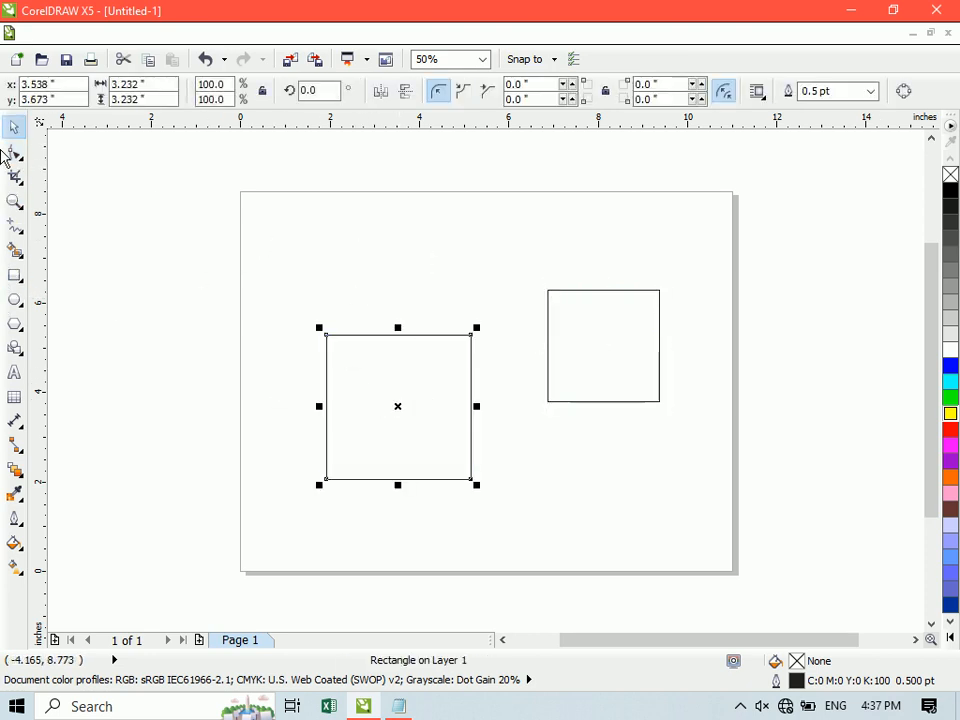
Round all corners of the larger square to a radius of about 0.69 inches and move it up the page.
left_click(15, 152)
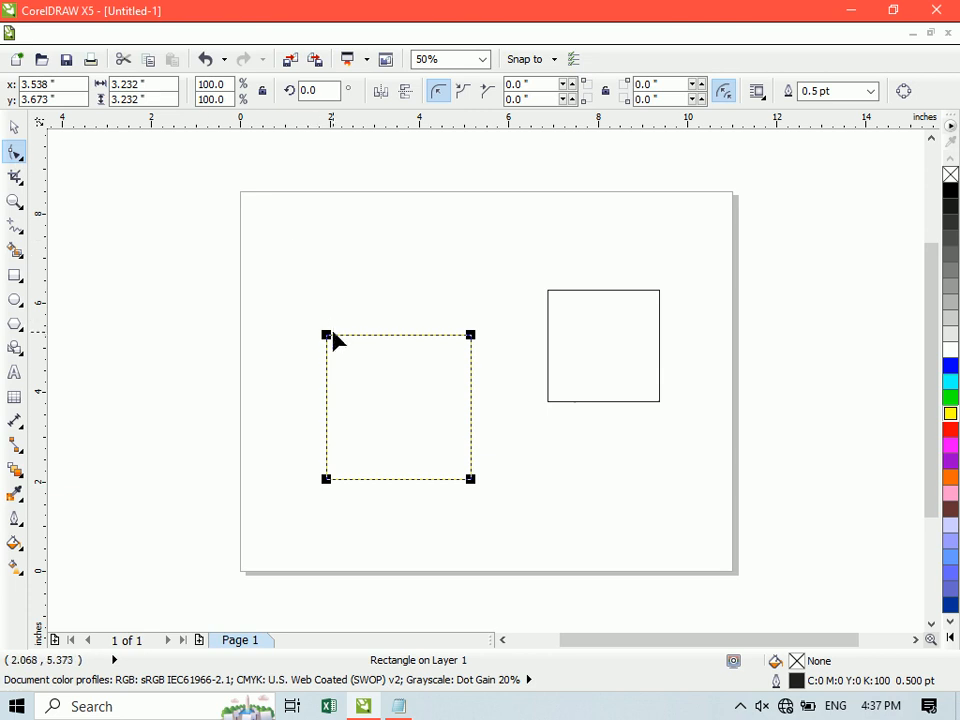
left_click_drag(328, 335, 399, 335)
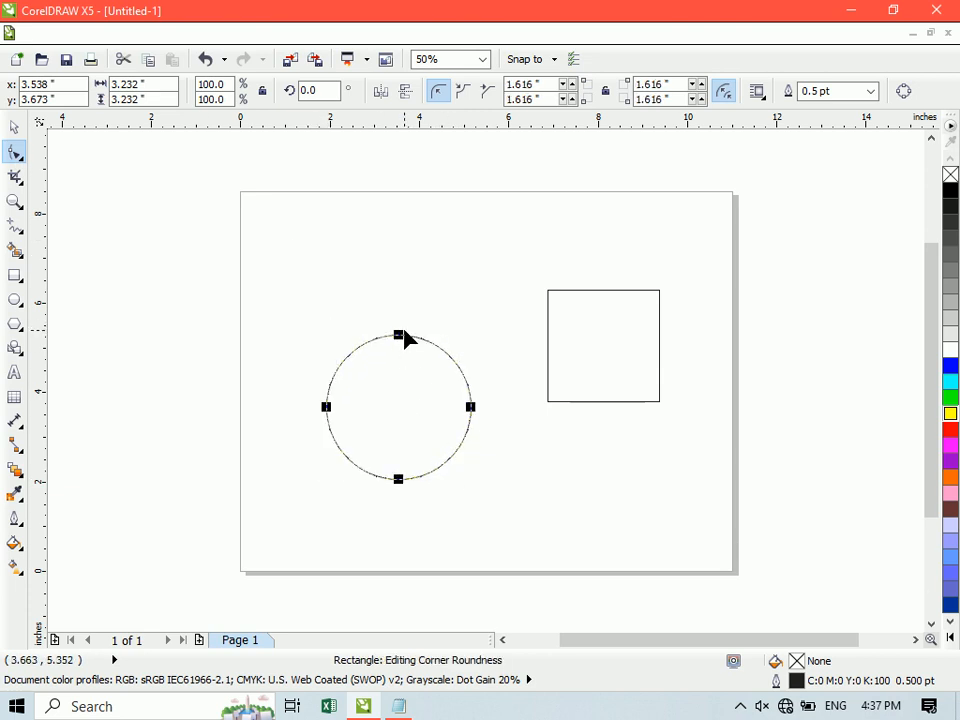
left_click_drag(397, 335, 346, 331)
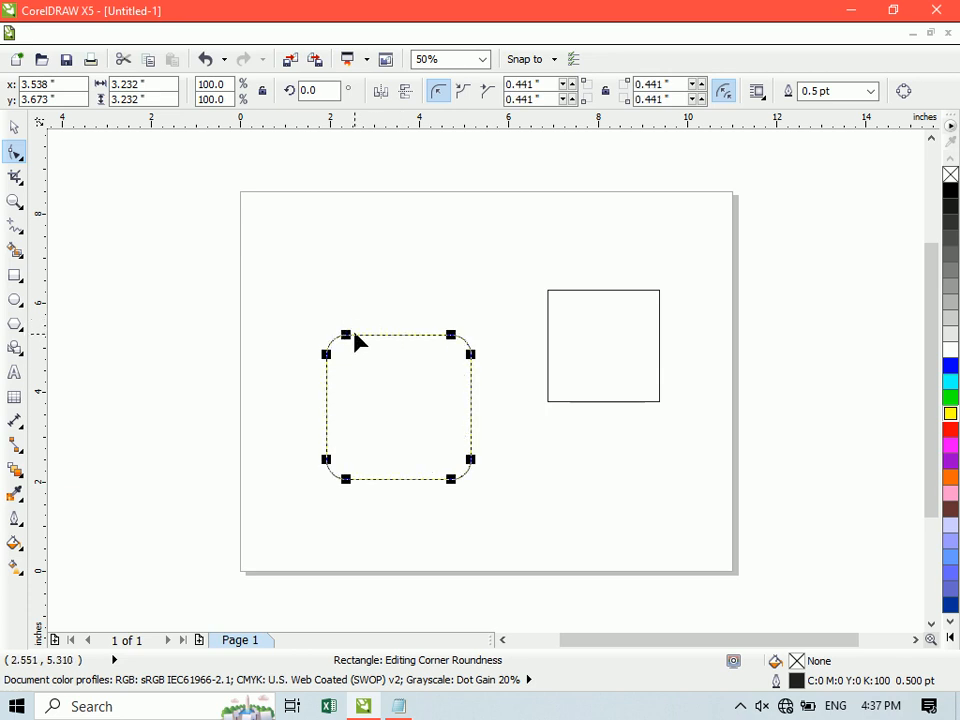
mouse_move(348, 336)
left_mouse_down()
mouse_move(399, 334)
mouse_move(355, 336)
left_mouse_up()
key("space")
left_click_drag(424, 409, 425, 307)
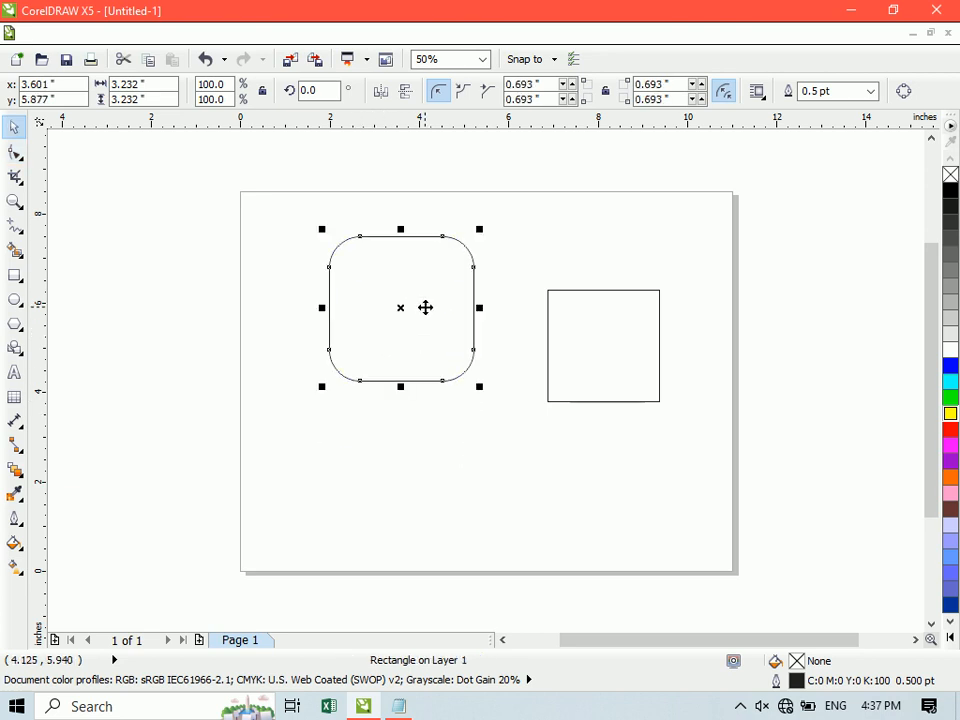
Delete the small square and move the rounded square to the upper-right area of the page.
left_click(585, 343)
key("Delete")
left_click_drag(358, 314, 579, 311)
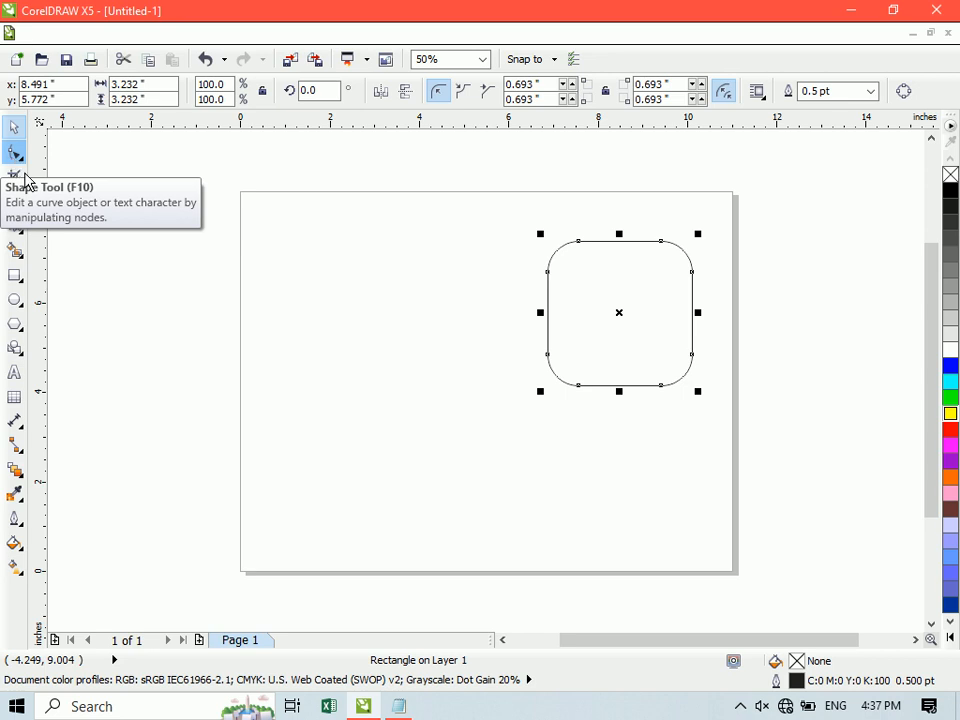
Add a rectangle matching the 11 by 8.5 inch page.
double_click(15, 275)
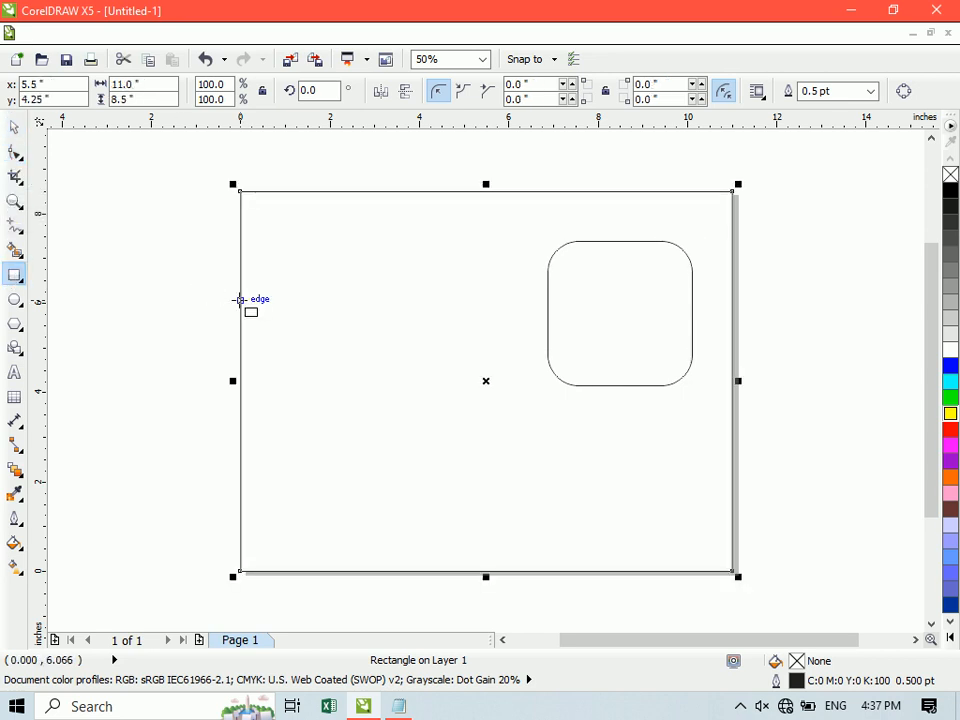
key("space")
Apply a linear black-to-white fountain fill to the rounded square, running from above the page to below it with Interactive Fill.
left_click(631, 291)
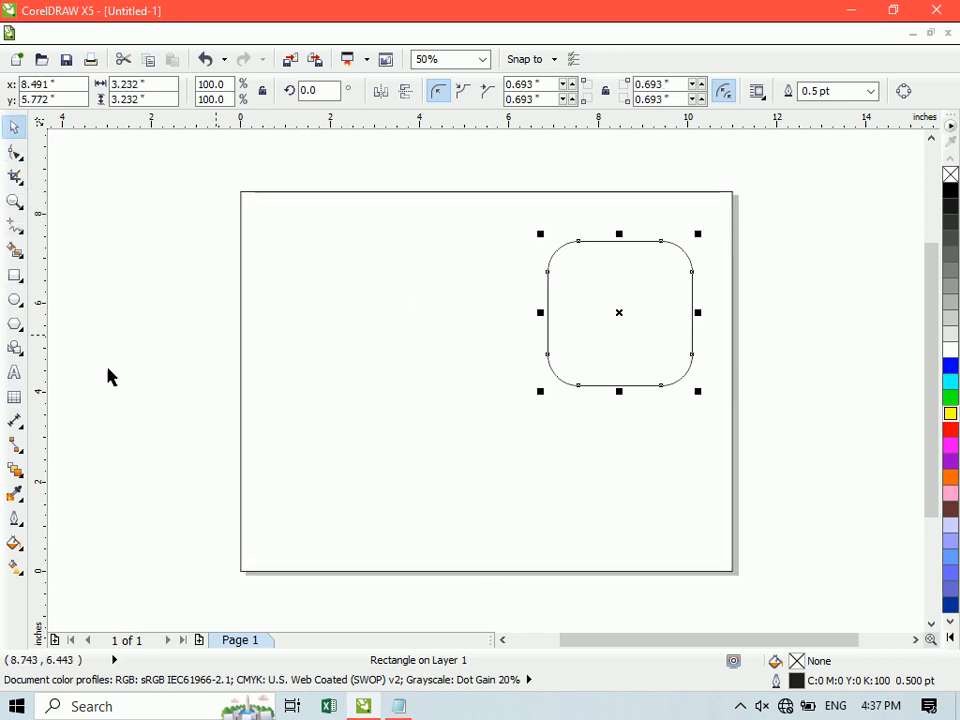
left_click(14, 543)
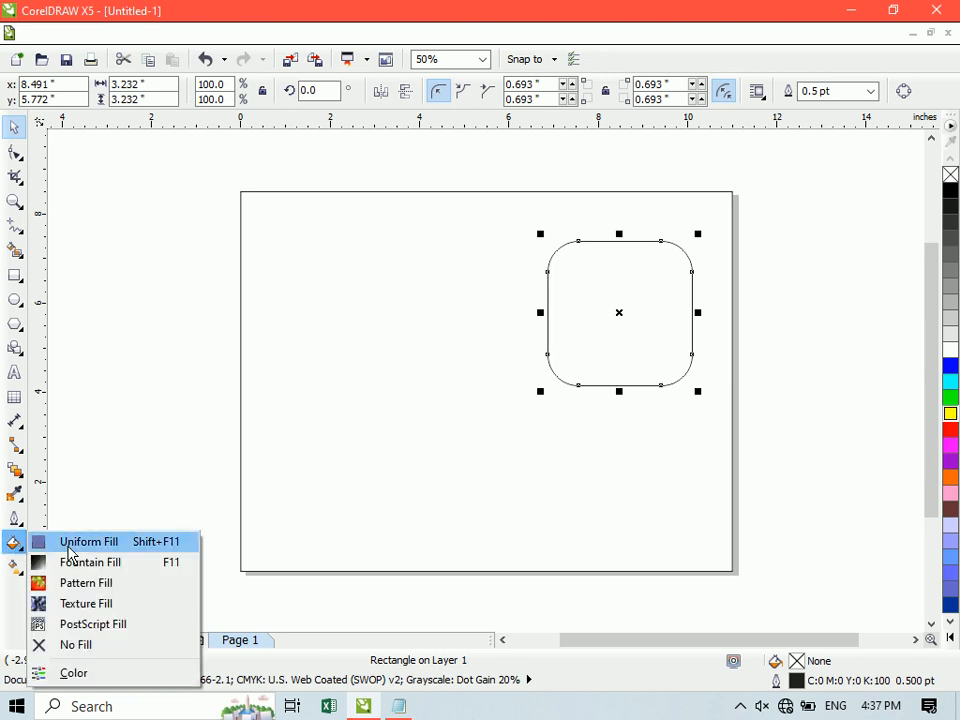
left_click(16, 567)
left_click(66, 568)
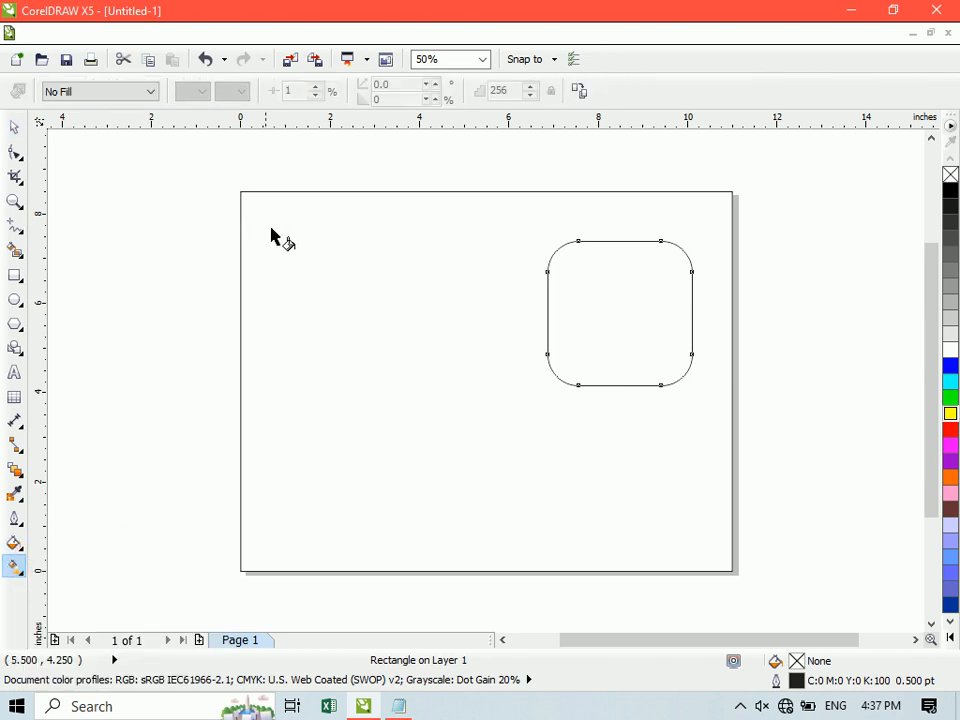
left_click_drag(456, 156, 469, 590)
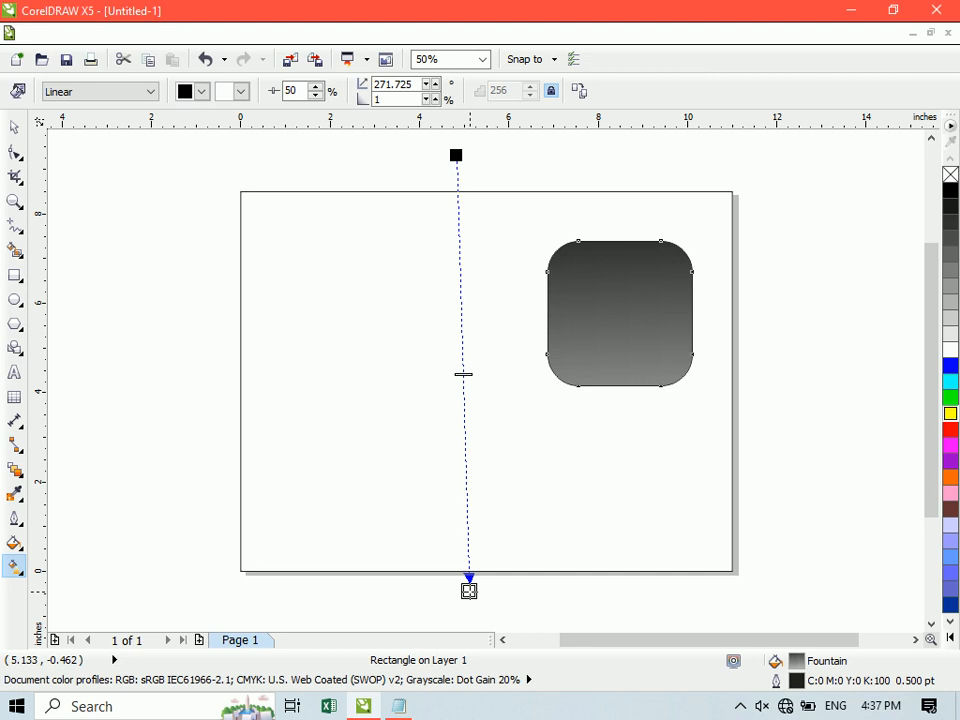
Apply a linear black-to-white fountain fill to the page-sized rectangle, running vertically from above the page to below it.
key("space")
left_click(296, 301)
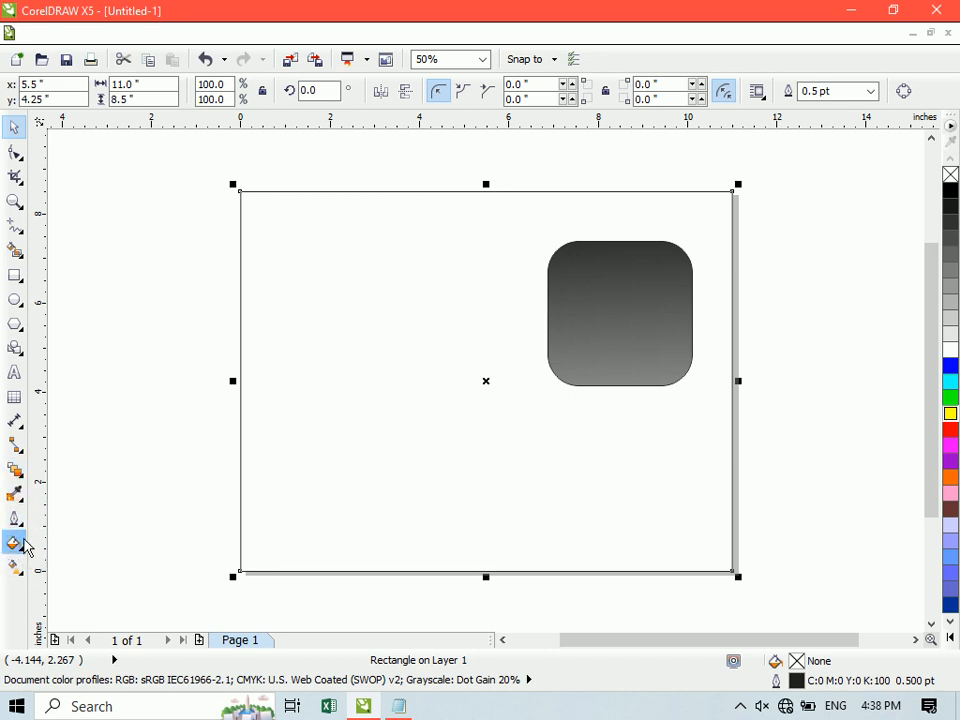
left_click(15, 565)
left_click_drag(449, 155, 447, 598)
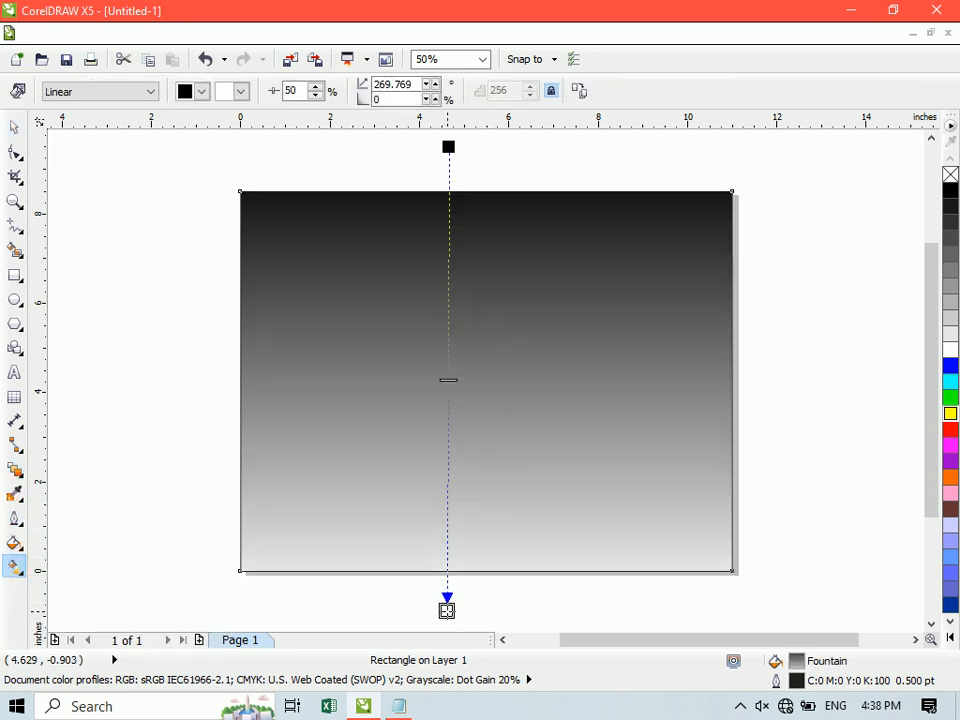
Recolour the page rectangle's gradient to run from slate blue to light blue, starting slightly higher above the page.
left_click(201, 91)
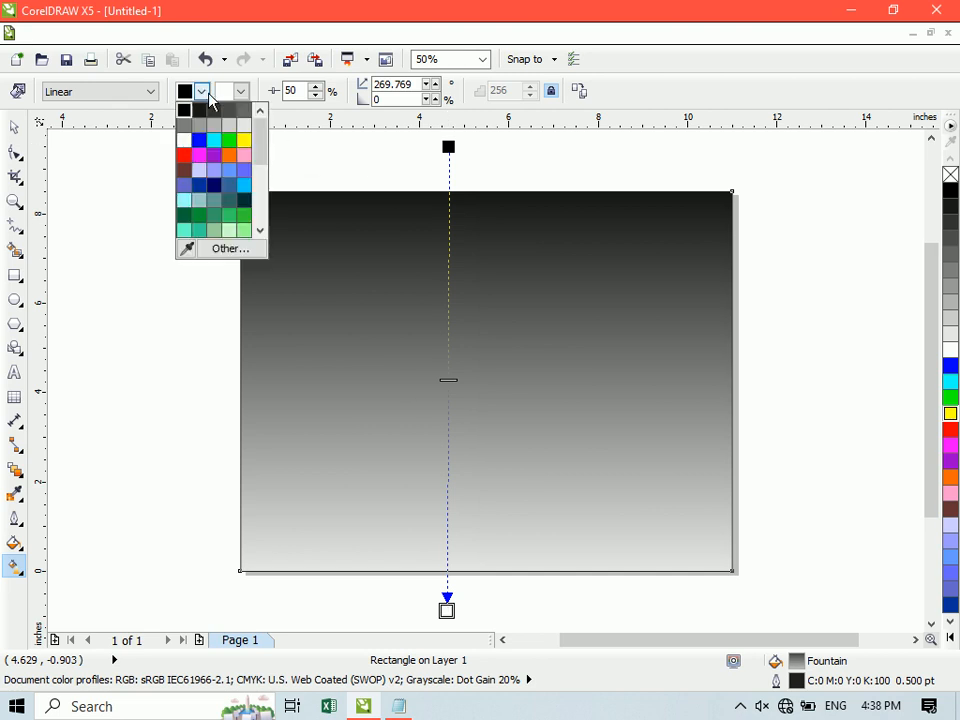
left_click(199, 140)
left_click(241, 91)
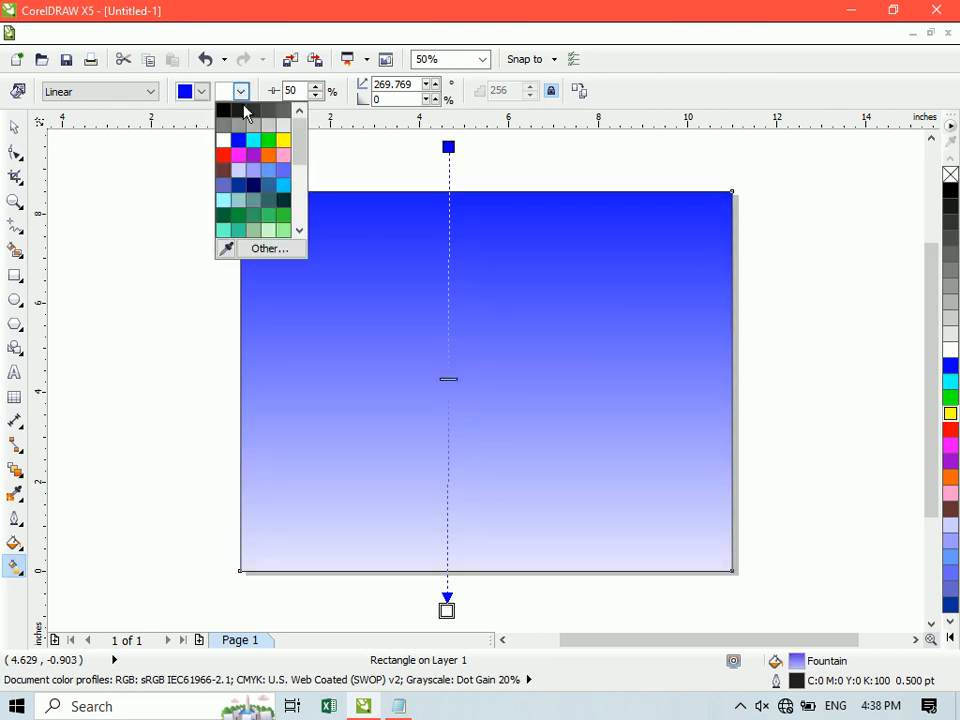
left_click(282, 187)
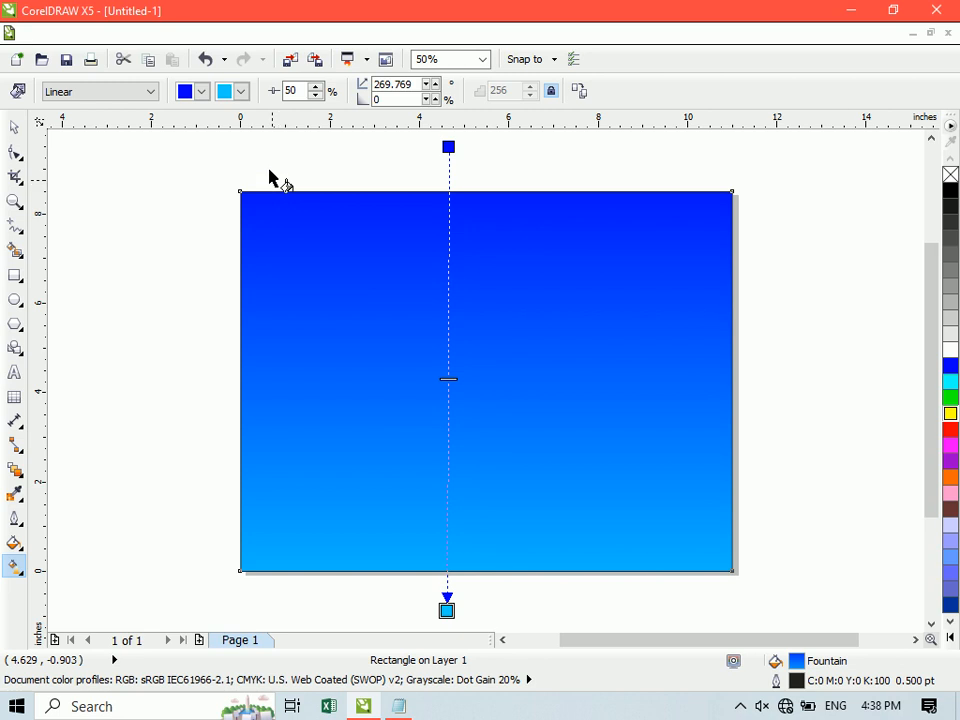
left_click_drag(448, 146, 446, 130)
left_click(201, 91)
left_click(184, 154)
Move the gradient rectangle partly off the page's left side and undo the move.
left_click(12, 130)
left_click(409, 306)
left_click_drag(409, 306, 336, 306)
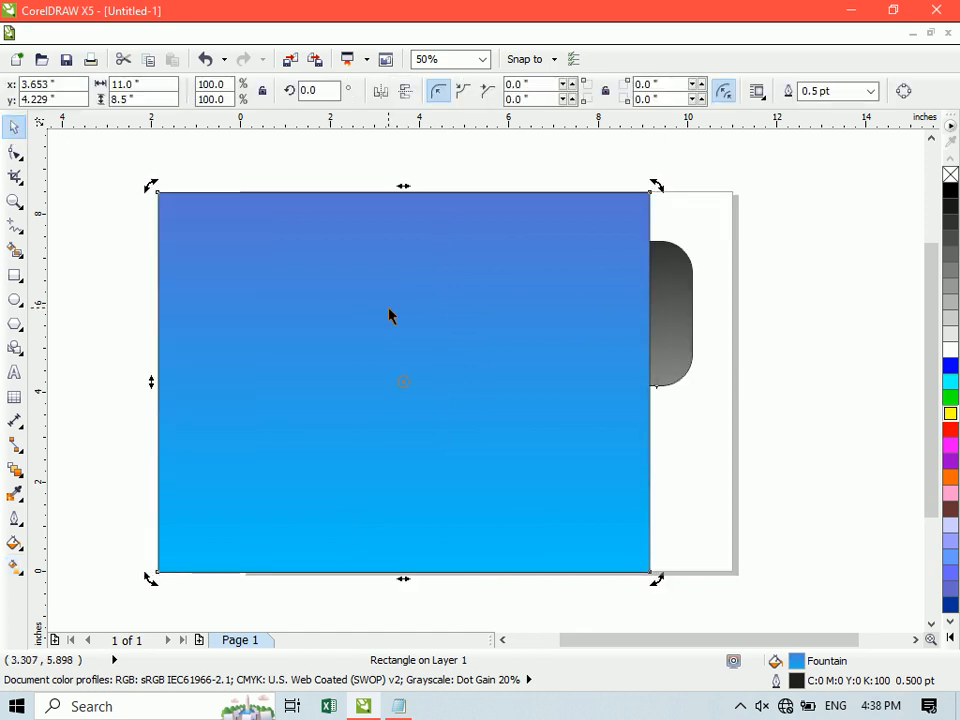
key("p")
key("ctrl+v")
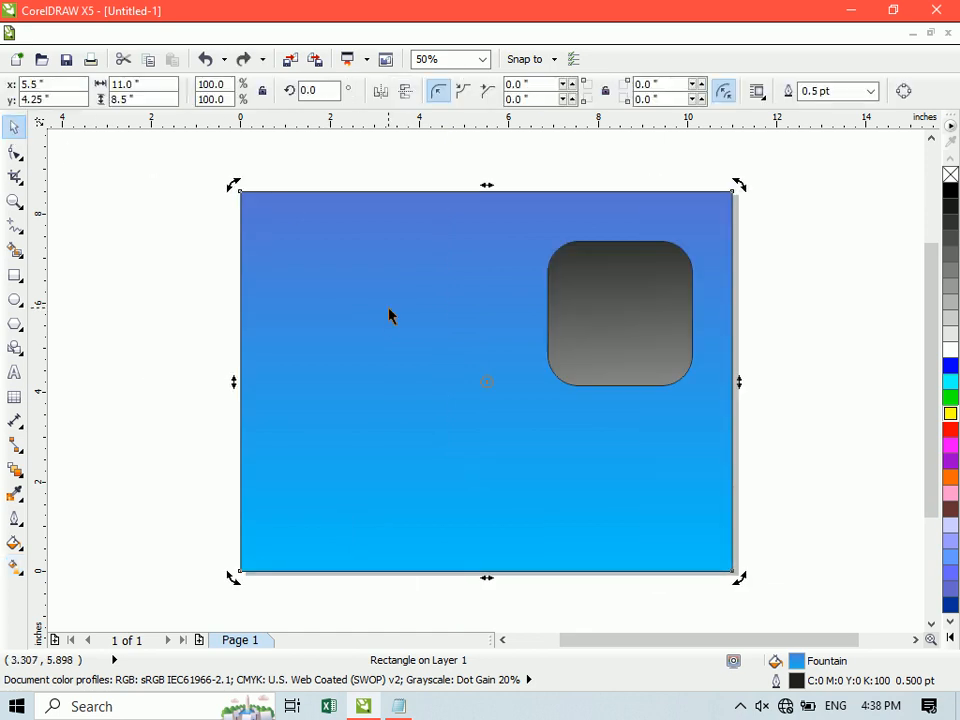
Duplicate the rounded square twice to the left to form an evenly spaced row of three.
left_click(666, 328)
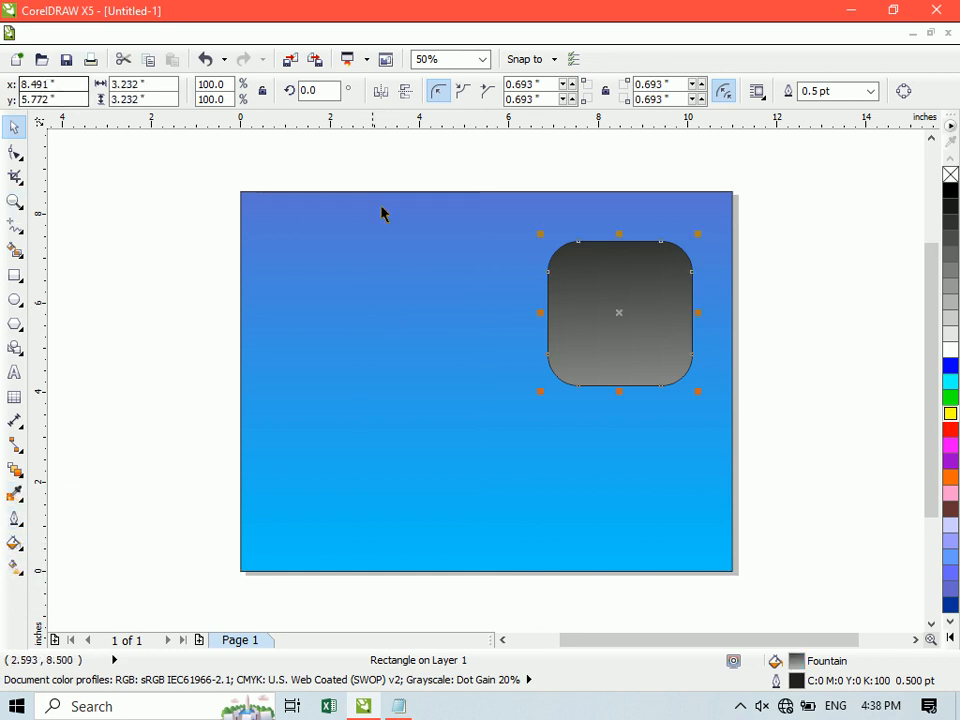
left_click_drag(626, 272, 457, 274)
key("ctrl+r")
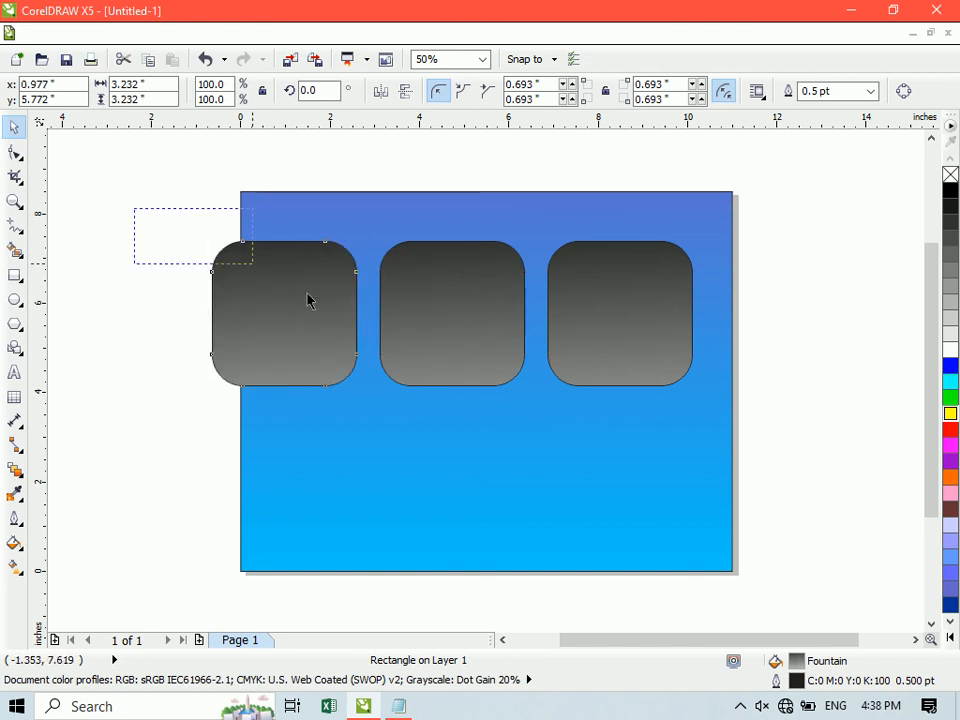
Scale the three rounded squares together to 80.5% and centre the row on the page.
left_click_drag(148, 222, 684, 450)
left_click_drag(696, 392, 649, 379)
left_click_drag(428, 298, 462, 381)
left_click(180, 347)
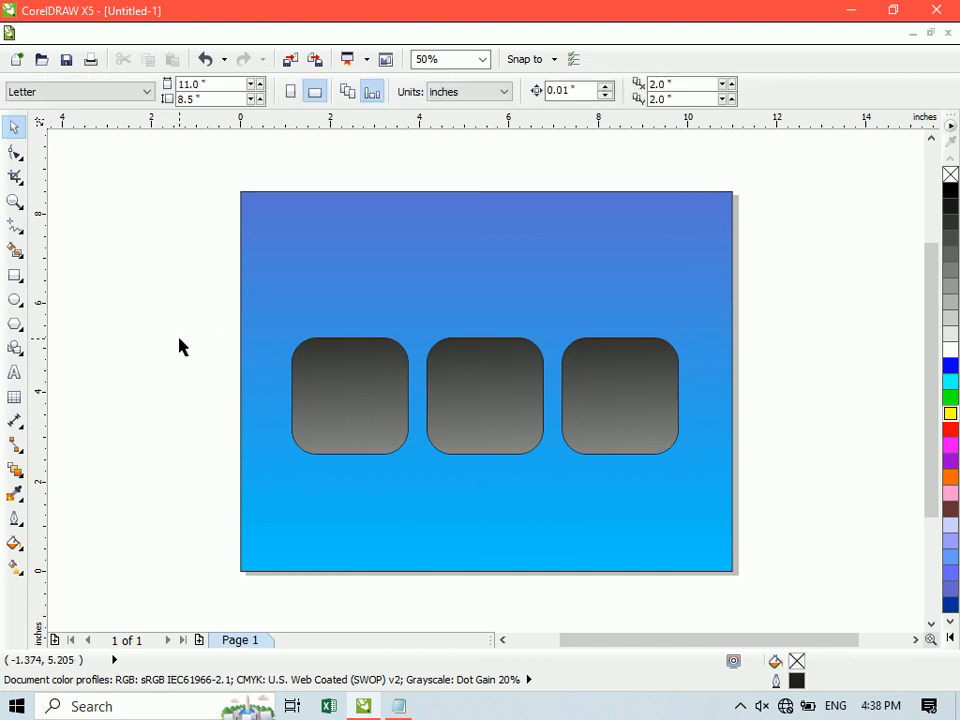
left_click(40, 33)
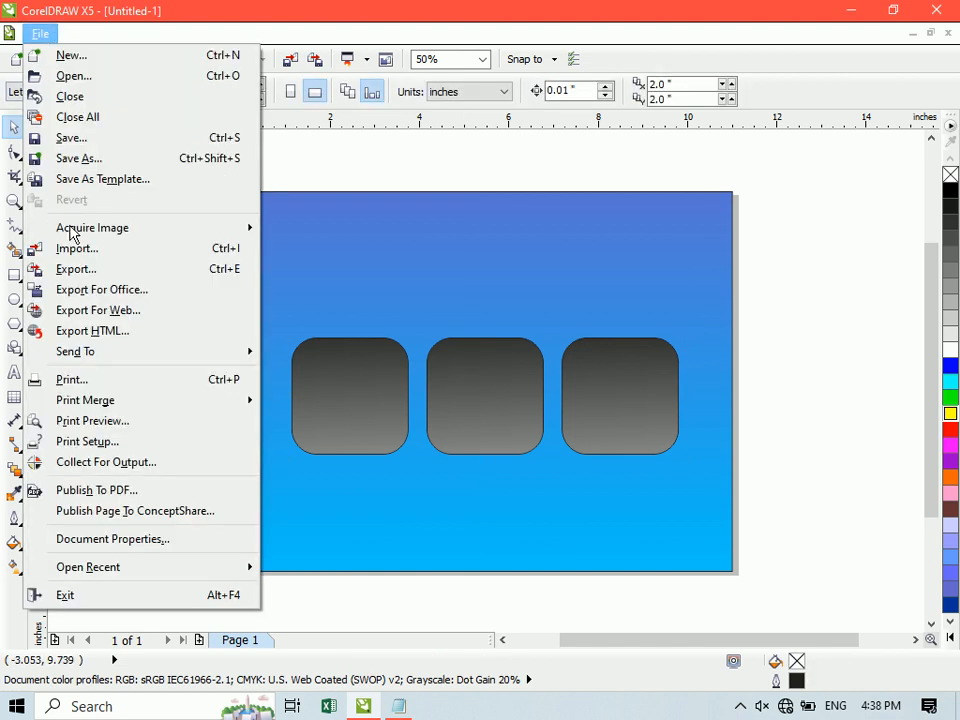
left_click(81, 268)
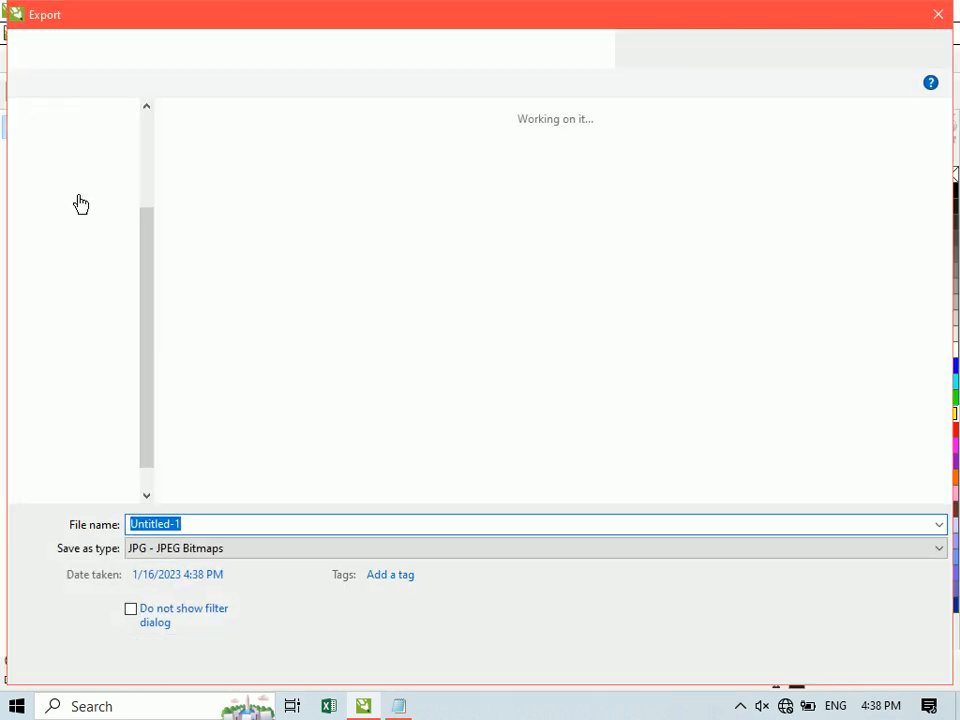
scroll(145, 345, "down", 1)
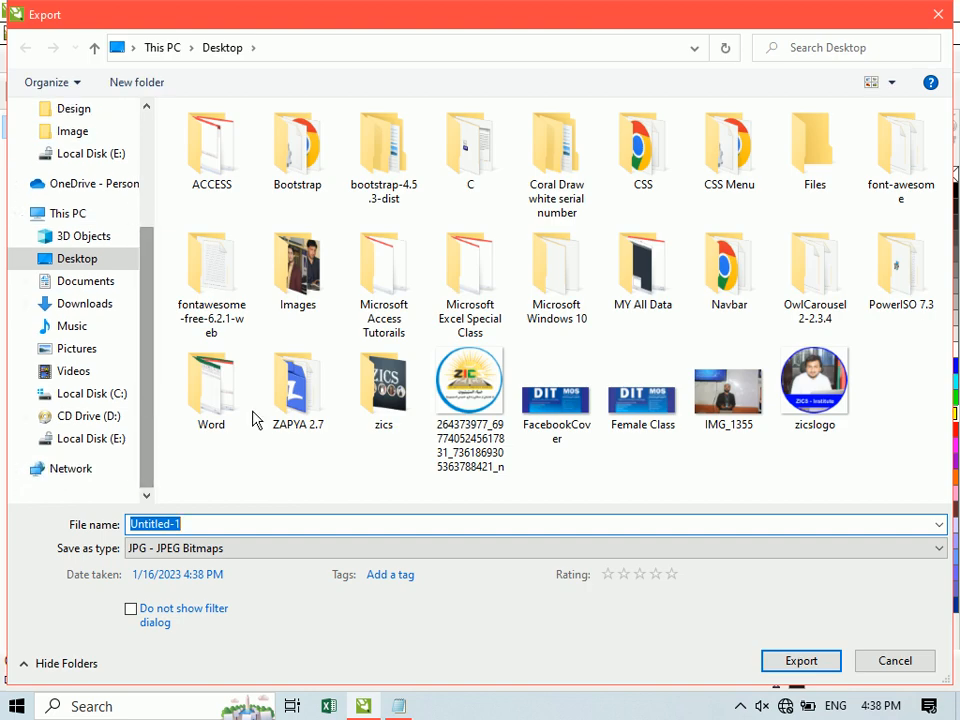
left_click(885, 661)
Import the ASDASDASDASD picture and place it about 3.7 inches wide, overlapping the page's left edge.
key("ctrl+i")
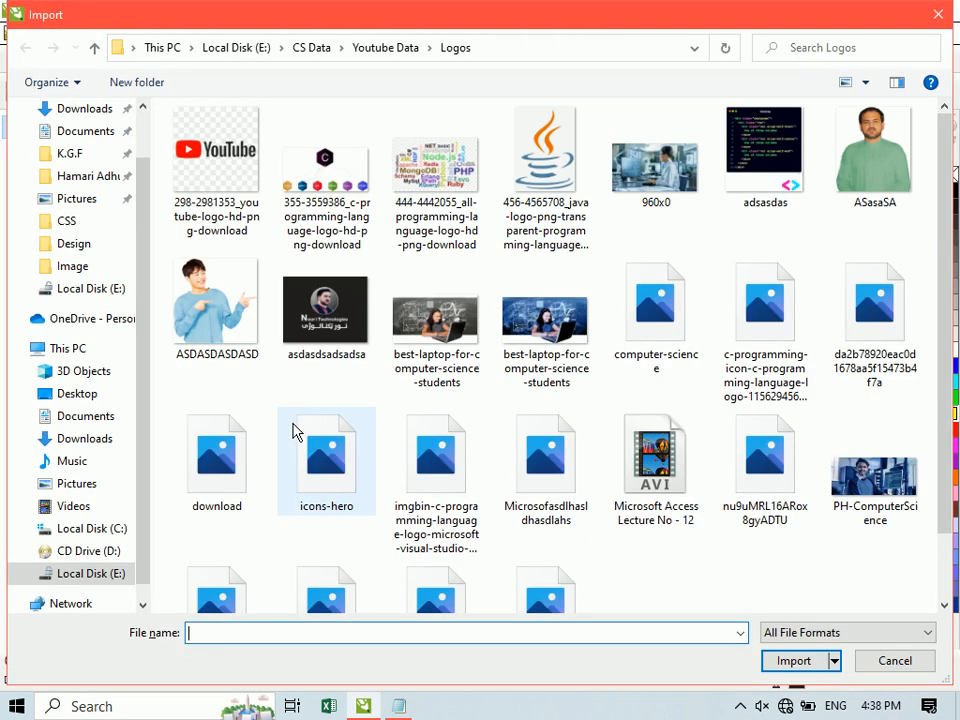
double_click(216, 305)
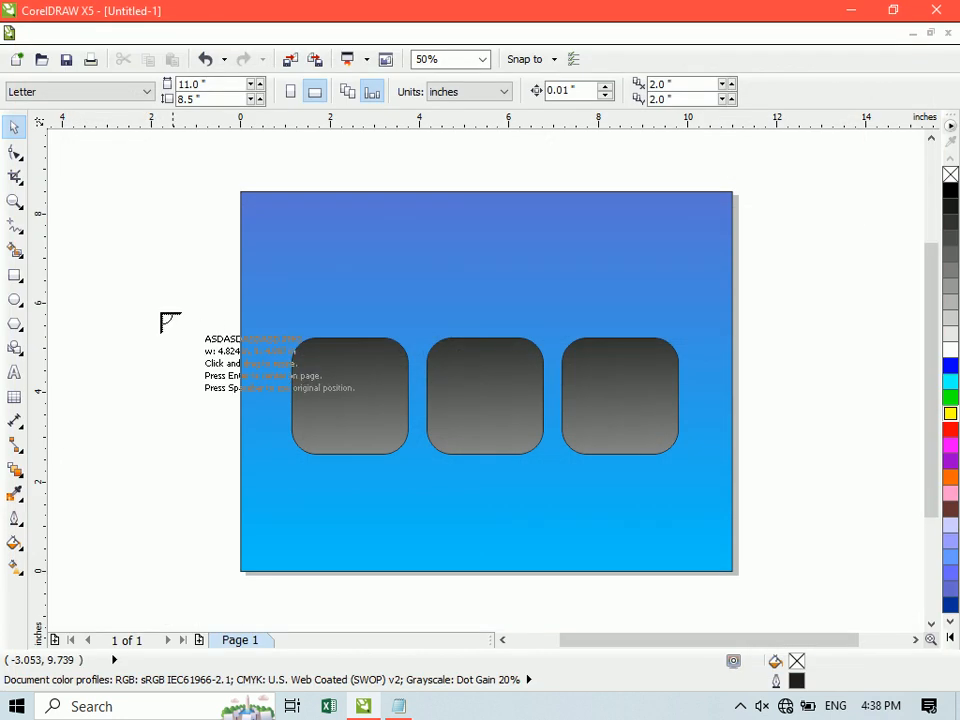
left_click(218, 380)
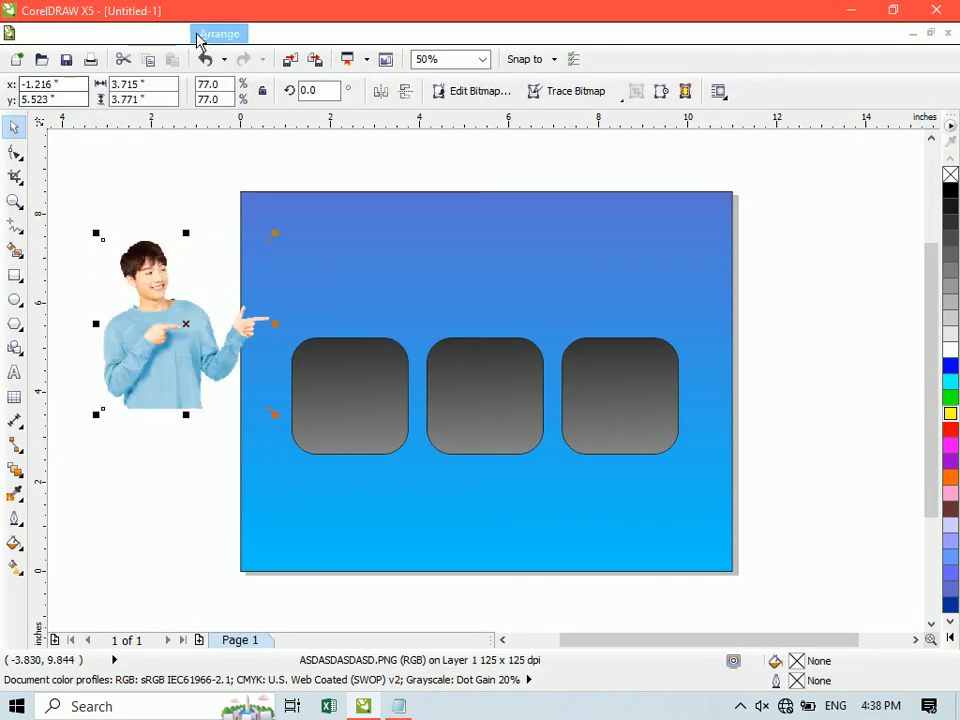
PowerClip the imported picture inside the leftmost rounded square and open the container's contents for editing.
left_click(225, 37)
mouse_move(270, 35)
mouse_move(330, 296)
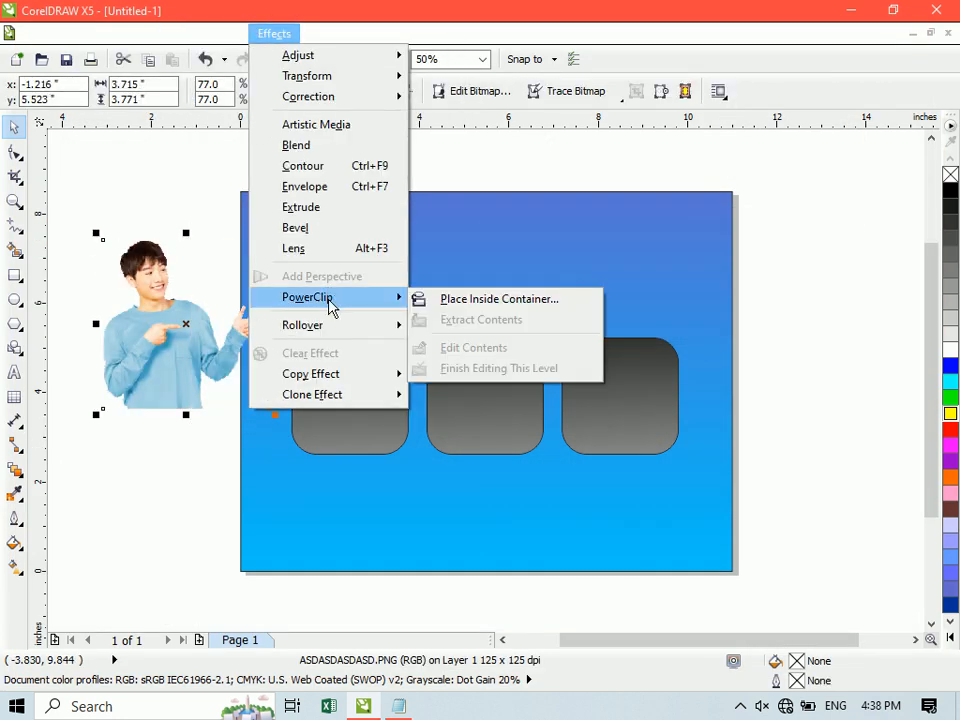
left_click(464, 310)
left_click(364, 398)
left_click(364, 398, "ctrl")
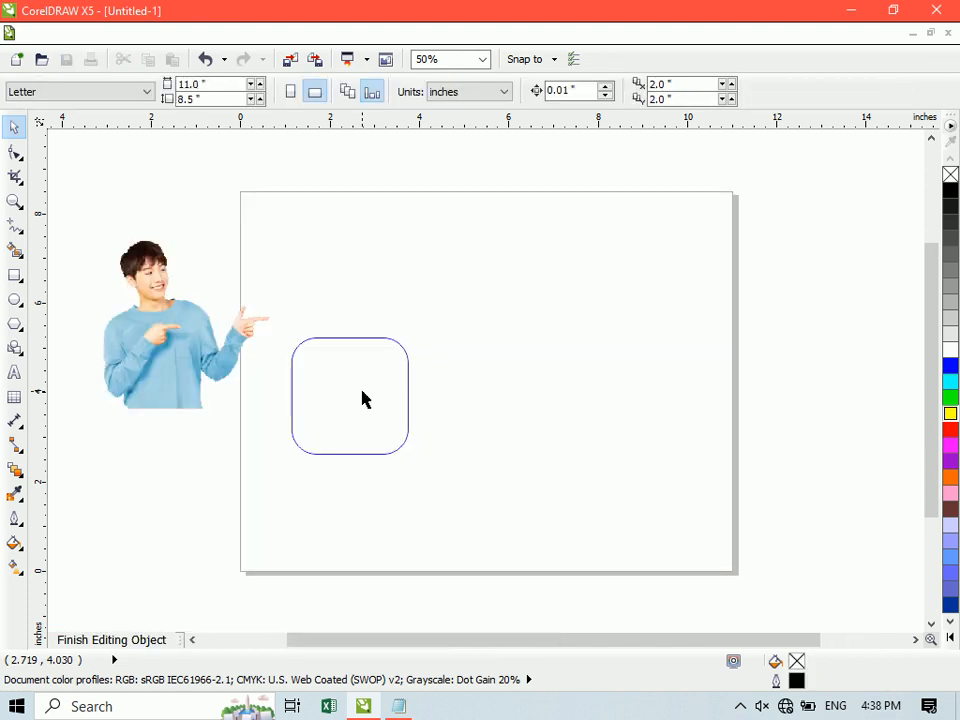
Scale down and position the picture within the leftmost square's frame and finish editing the PowerClip contents.
left_click_drag(155, 297, 349, 380)
left_click_drag(299, 368, 329, 386)
left_click_drag(463, 506, 445, 489)
left_click_drag(383, 432, 355, 433)
left_click(155, 378, "ctrl")
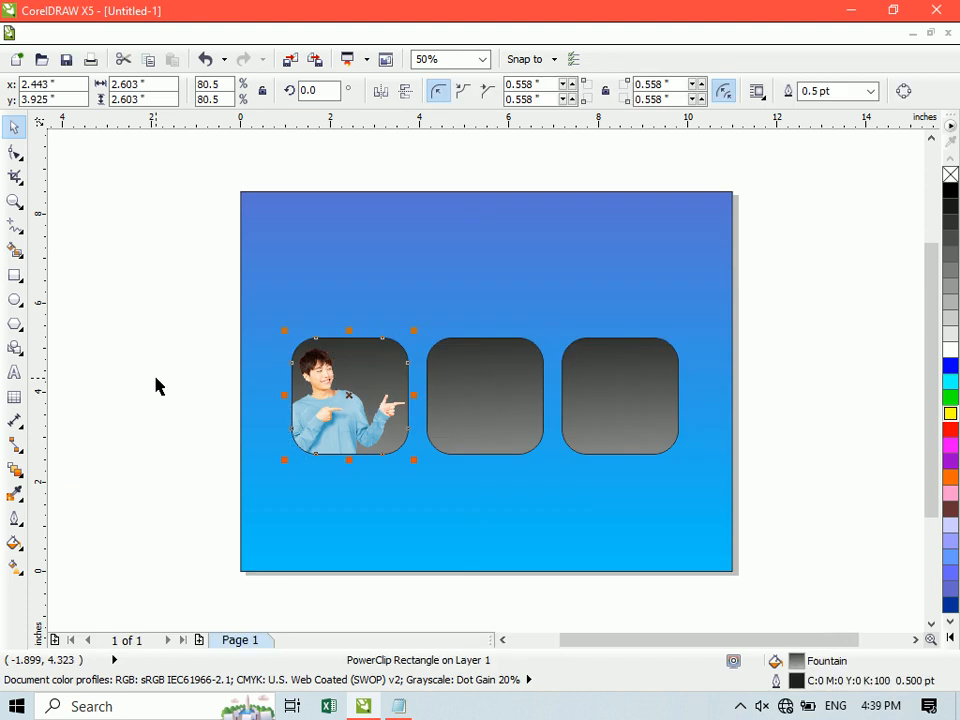
Fill the leftmost rounded square with solid blue (#0000FF).
left_click(950, 382)
left_click(950, 368)
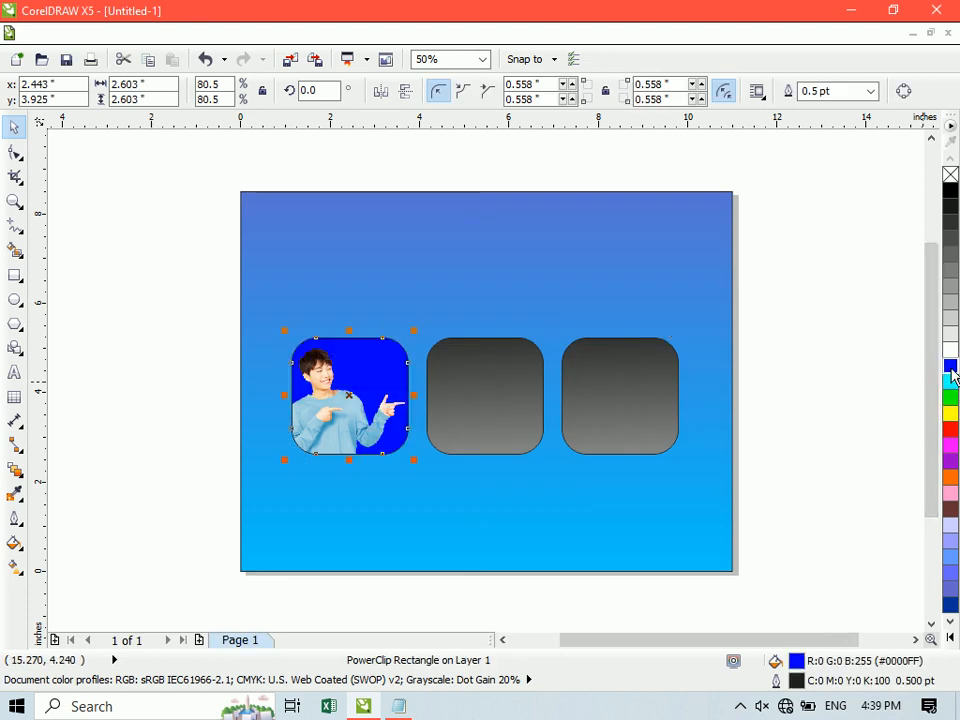
right_click(951, 369)
Give the leftmost square a white 3.0 pt outline placed behind the fill and scaled with the image.
left_click(14, 517)
left_click(133, 238)
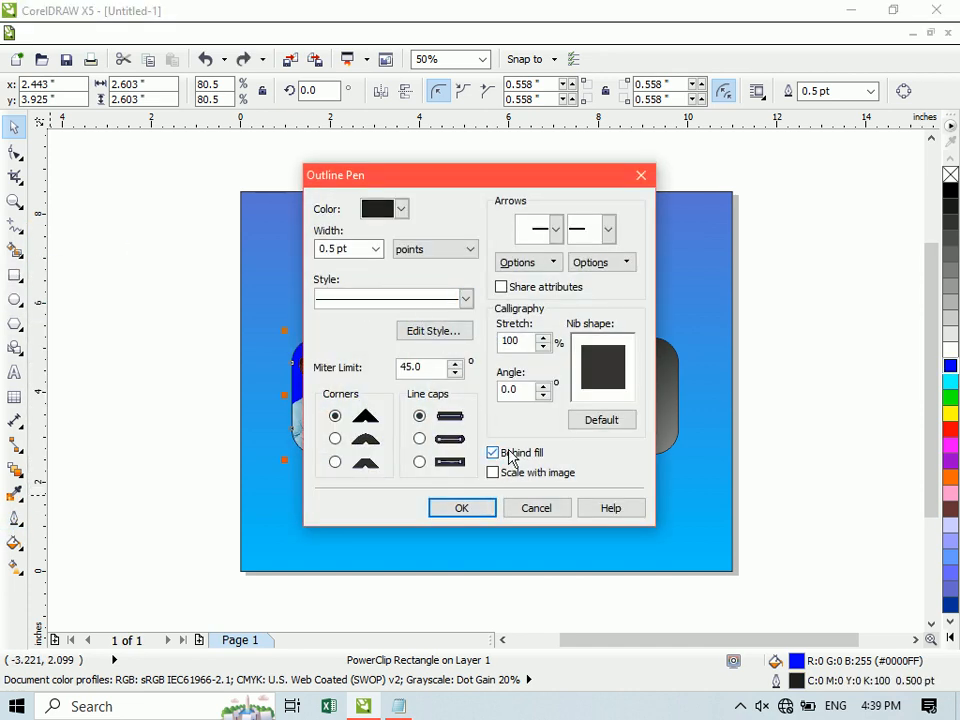
left_click(376, 249)
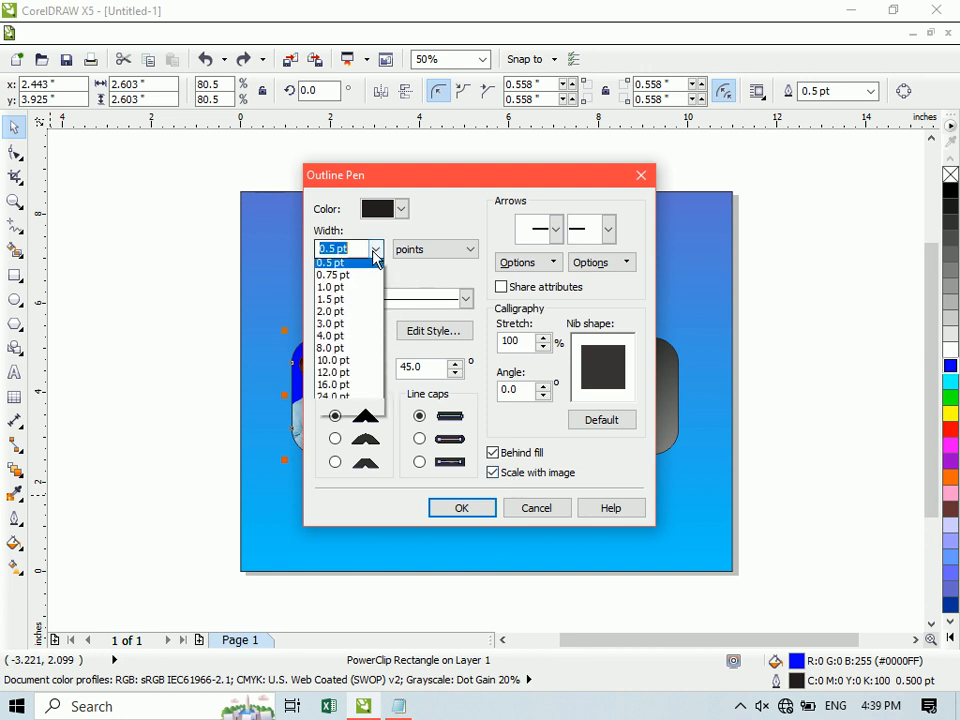
left_click(360, 352)
left_click(462, 508)
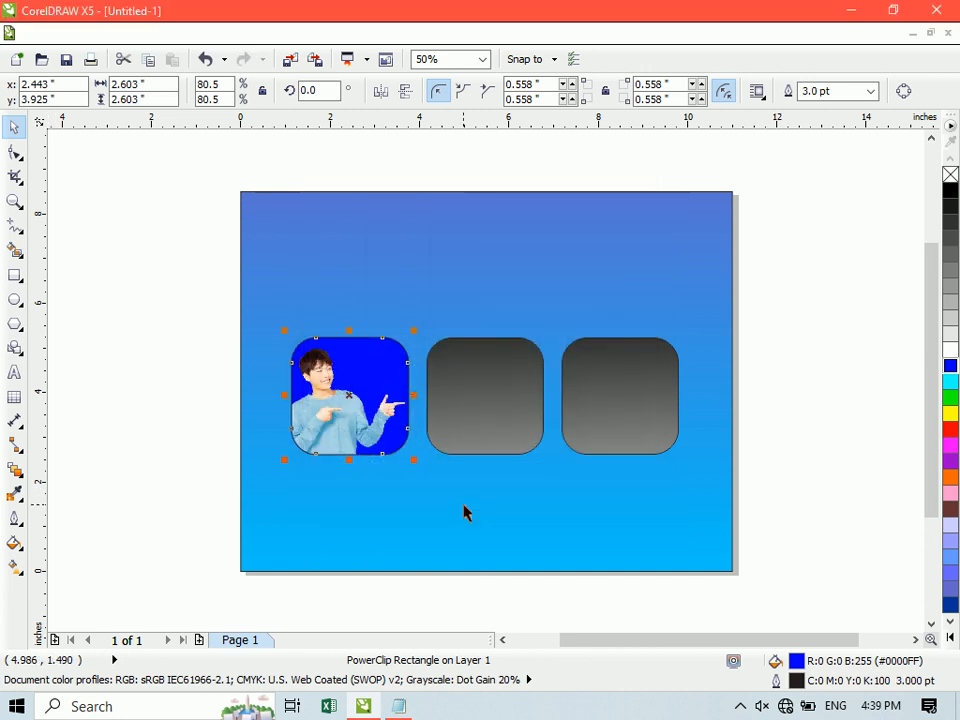
left_click(160, 392)
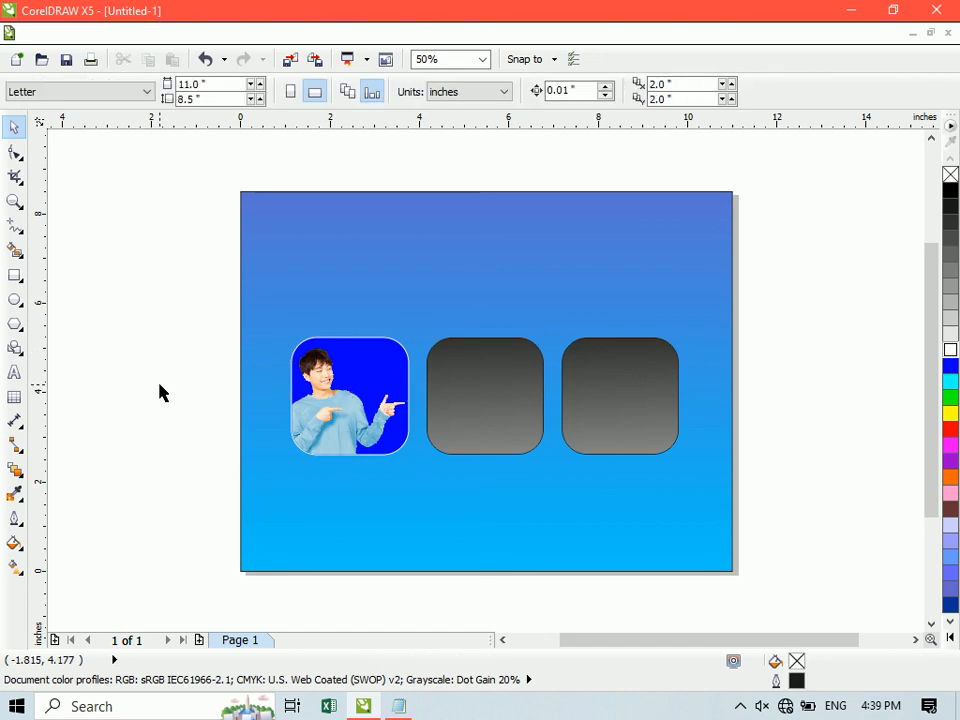
Import the computer-science picture and place it about 4.1 inches wide over the page's upper-left edge.
left_click(40, 33)
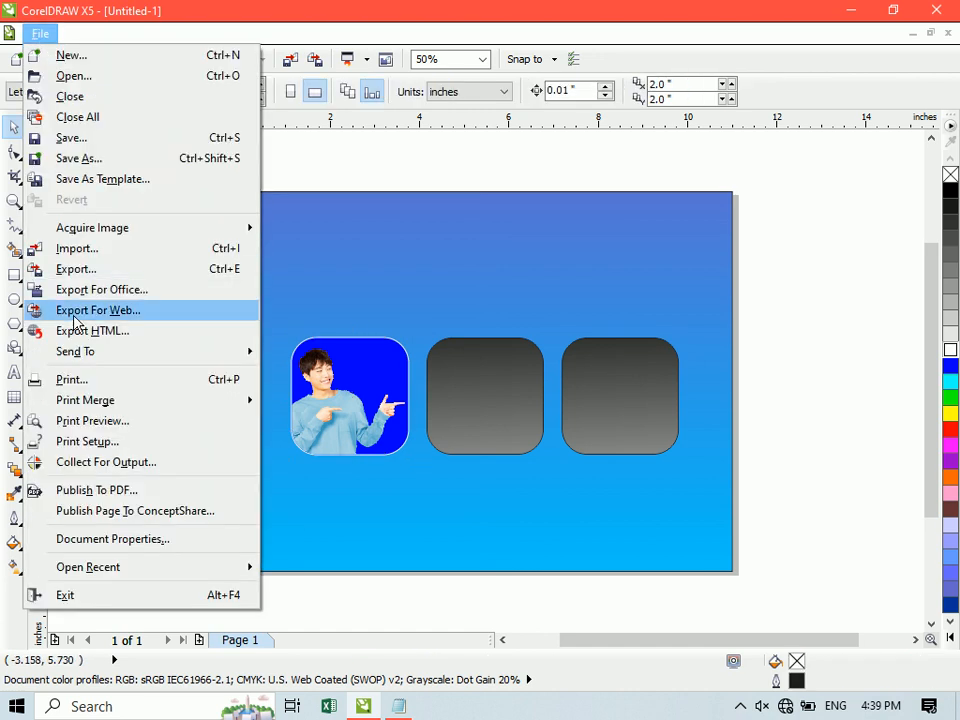
left_click(78, 250)
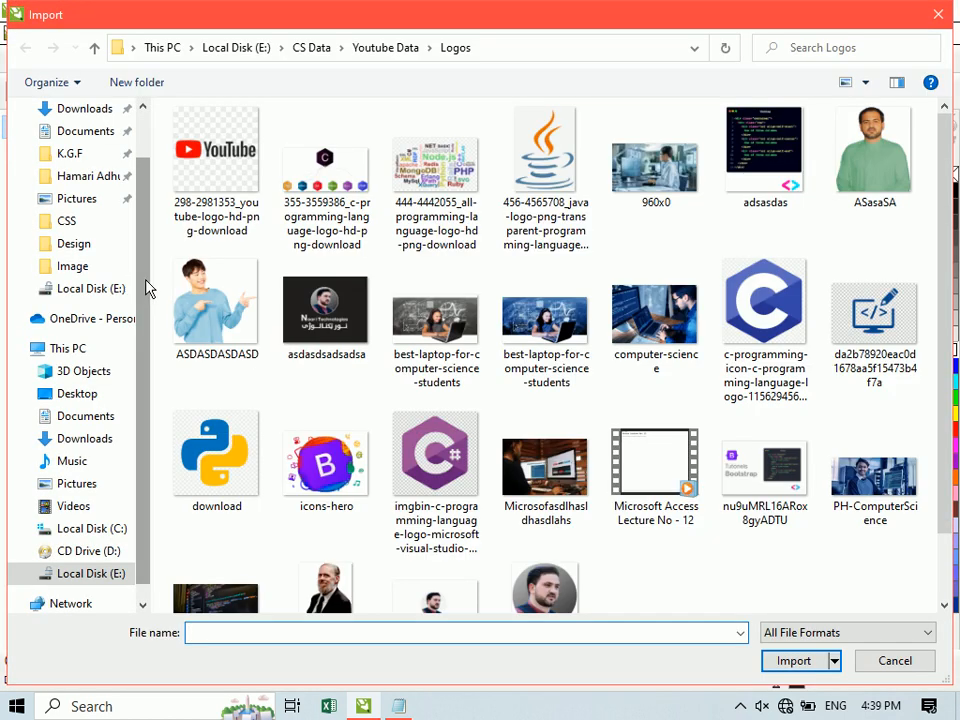
double_click(655, 318)
left_click_drag(170, 268, 315, 331)
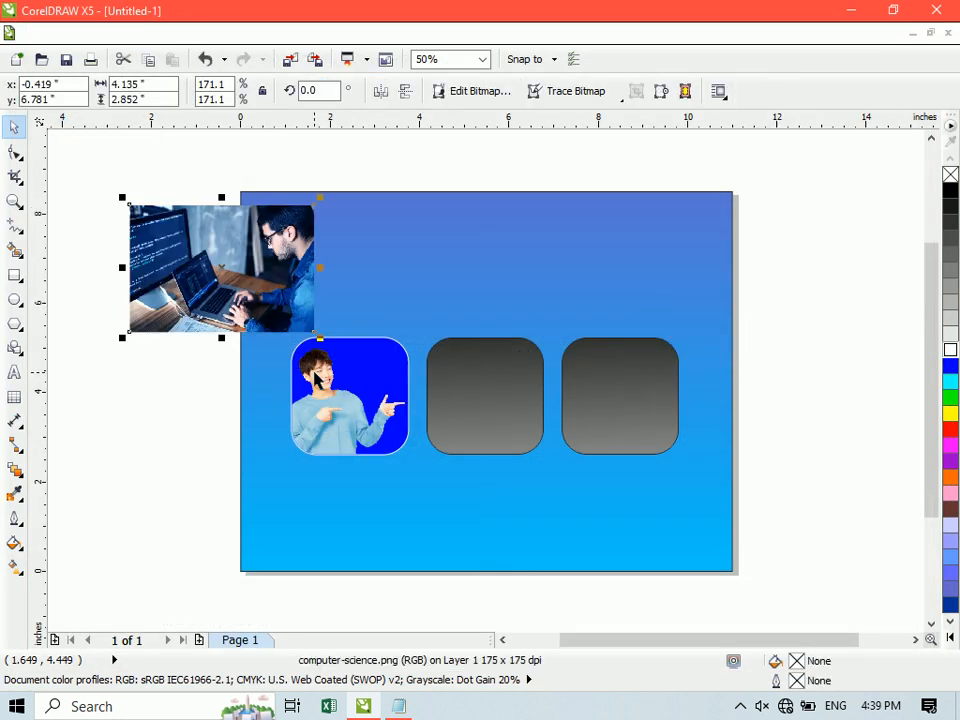
PowerClip the computer-science picture inside the middle rounded square and open its contents for editing.
left_click(222, 33)
mouse_move(274, 33)
mouse_move(320, 297)
left_click(450, 298)
left_click(484, 381)
left_click(484, 381, "ctrl")
Position the computer-science picture over the middle square's frame and finish editing the PowerClip contents.
left_click_drag(306, 332, 537, 456)
mouse_move(460, 388)
left_mouse_down()
mouse_move(465, 381)
mouse_move(470, 395)
left_mouse_up()
left_click(470, 395)
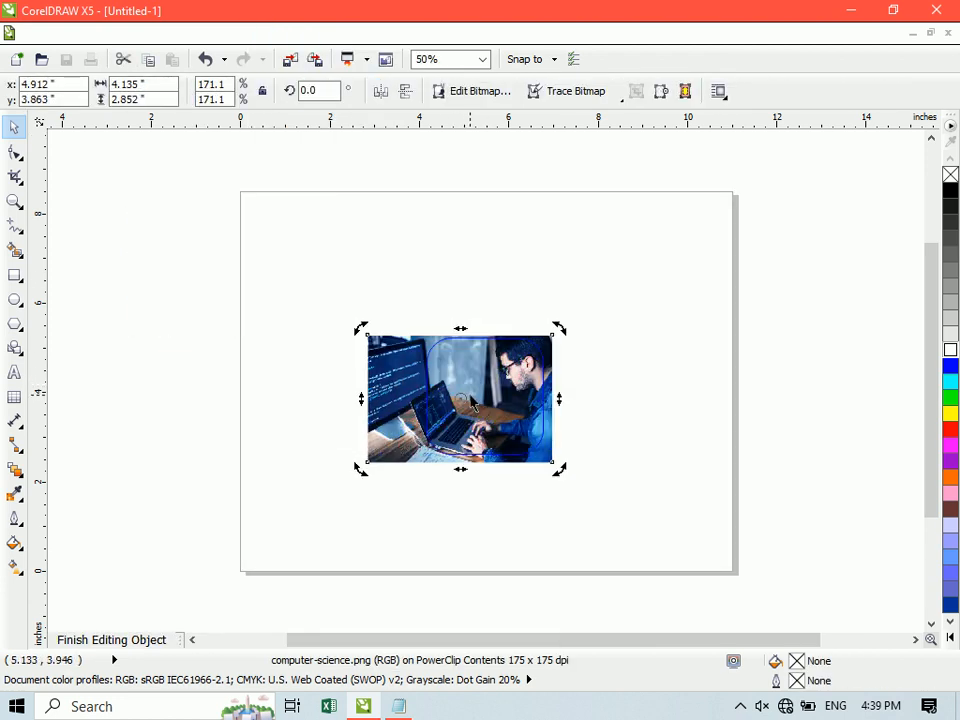
left_click(143, 373, "ctrl")
left_click(159, 388)
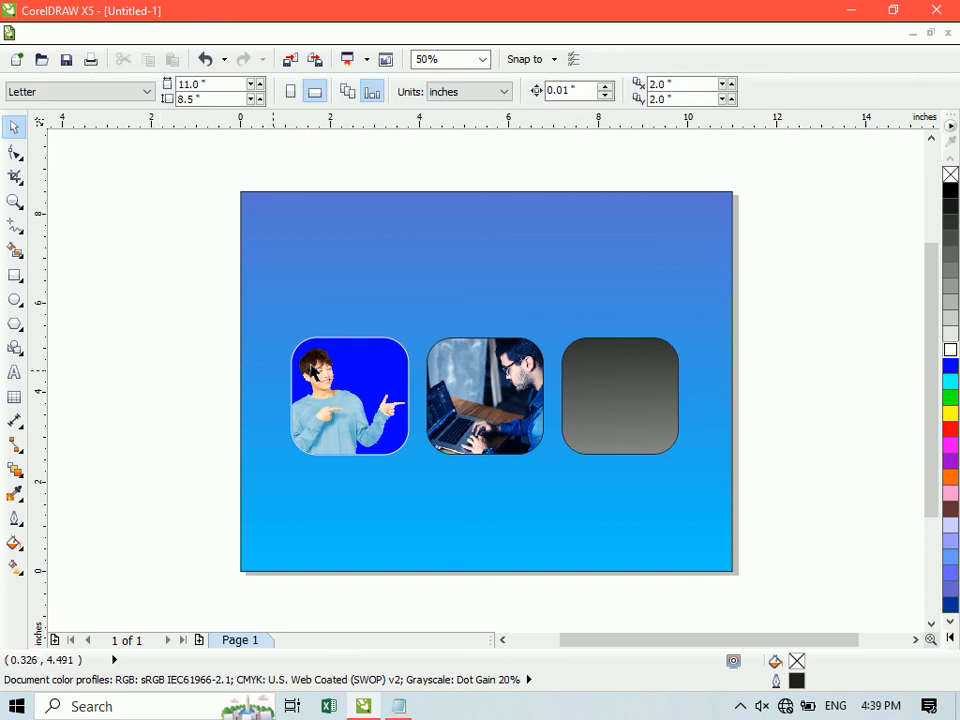
Sample the leftmost square's white outline with the Color Eyedropper and apply it to the middle square's outline.
left_click(392, 358)
left_click(480, 370)
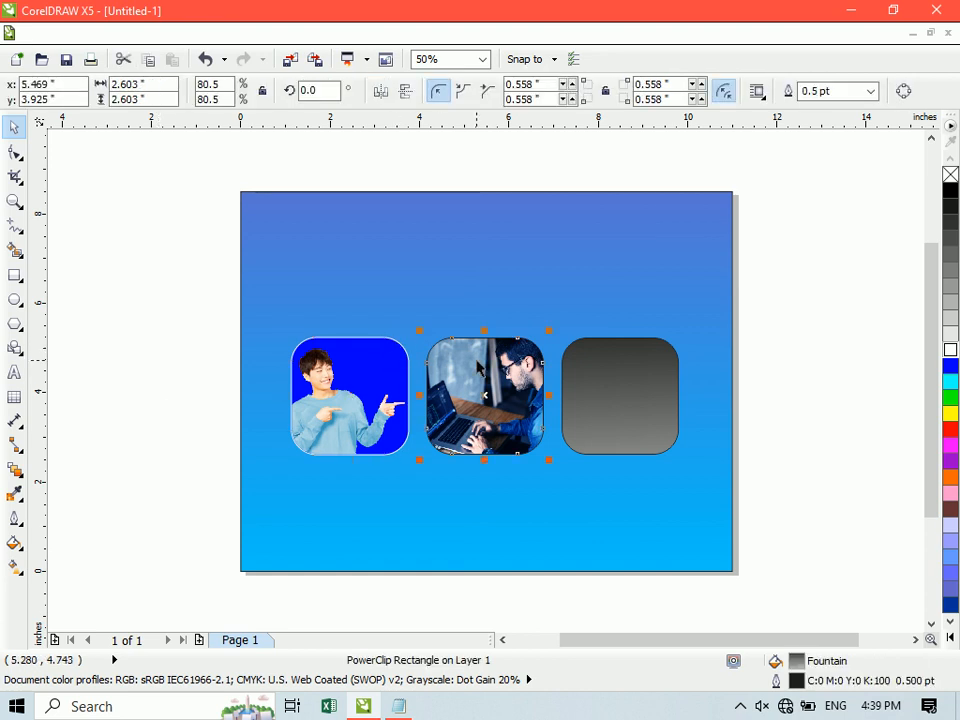
left_click(377, 370)
left_click(17, 494)
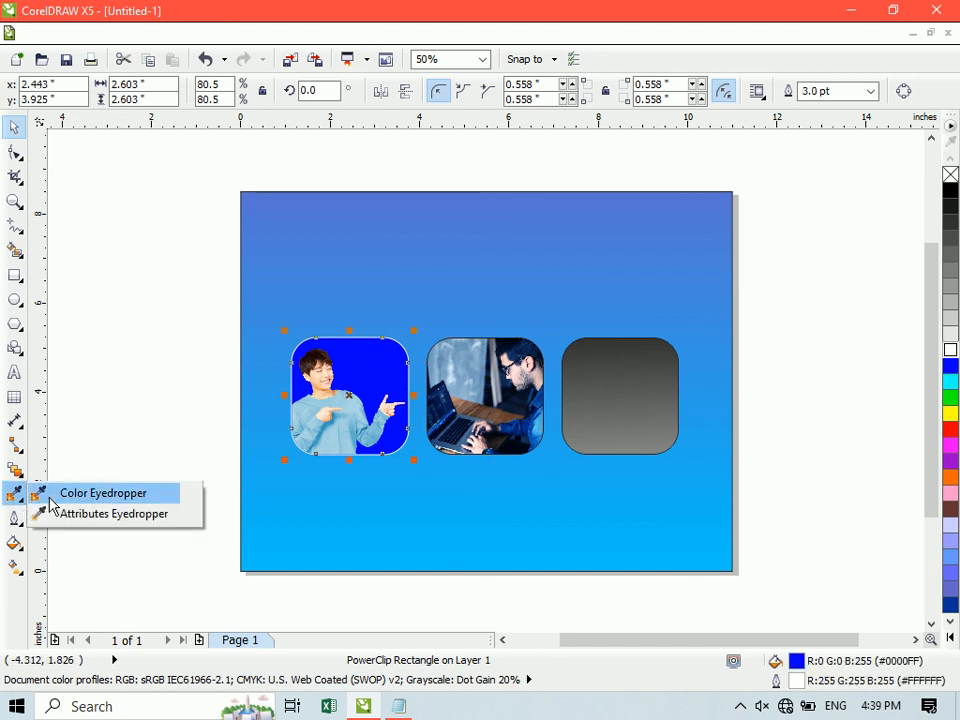
left_click(84, 493)
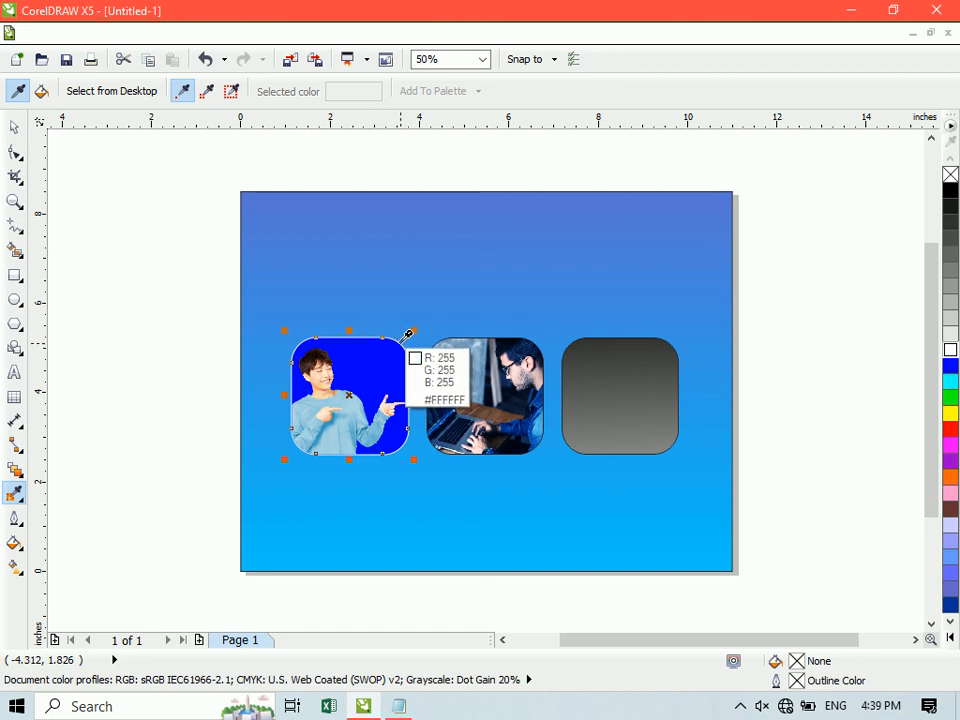
left_click(407, 333)
left_click(430, 340)
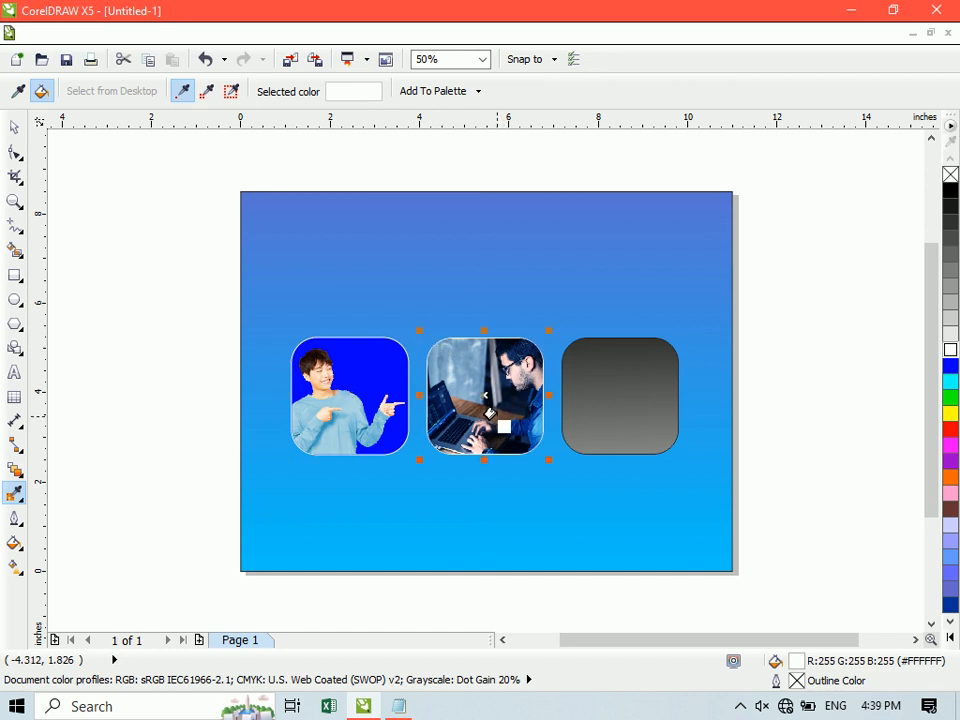
left_click(14, 127)
key("Tab")
left_click(14, 518)
left_click(136, 234)
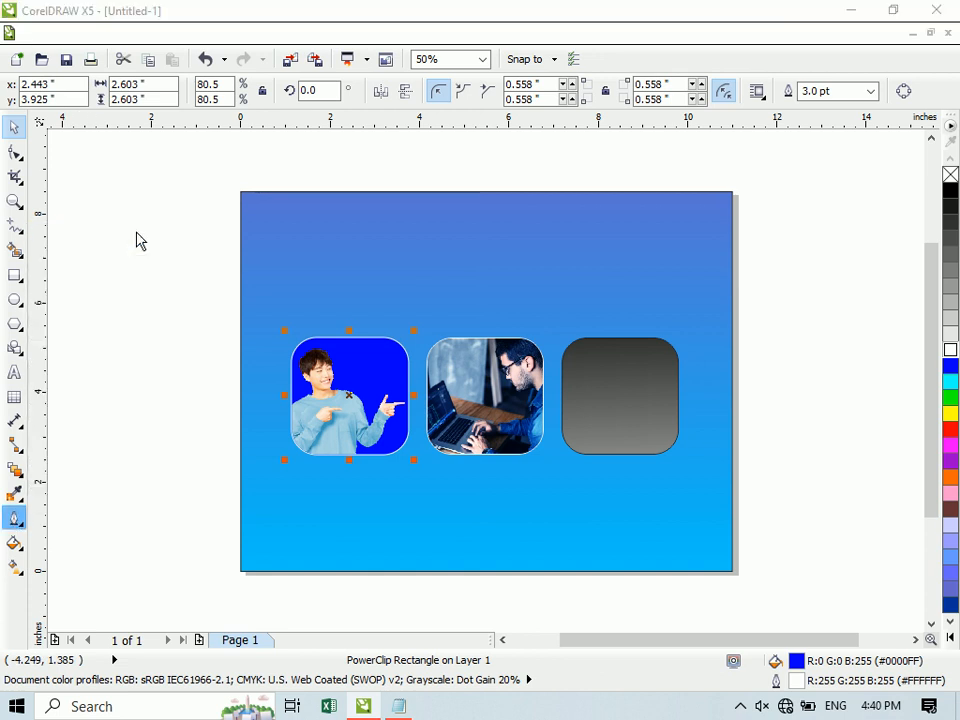
left_click(638, 178)
Sample the middle square's white outline with the Color Eyedropper and apply it to the rightmost square's outline.
left_click(574, 392)
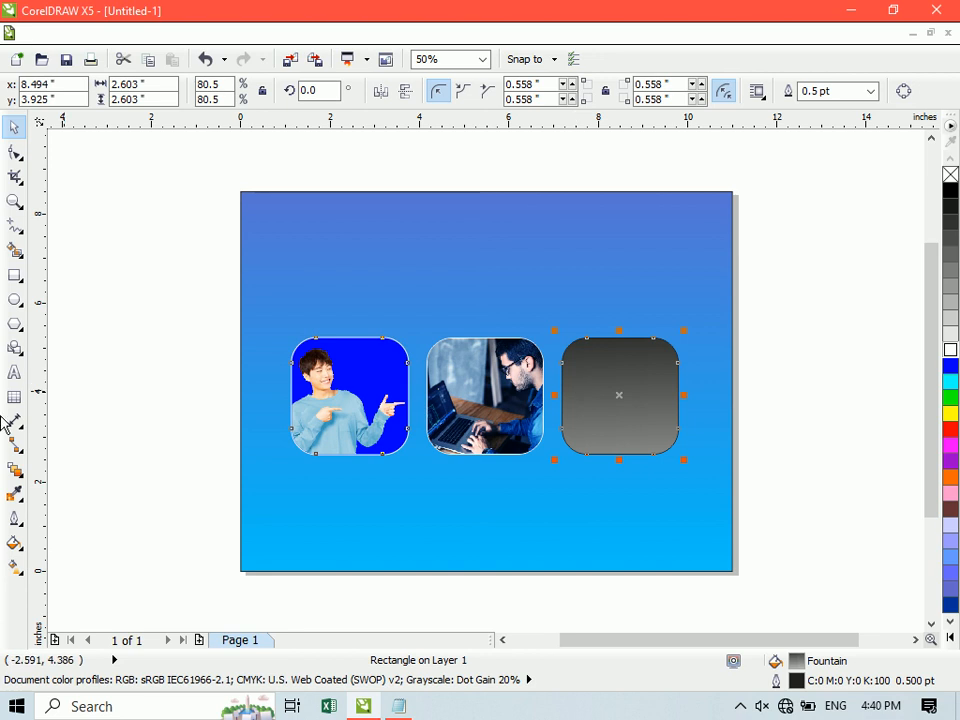
left_click(22, 491)
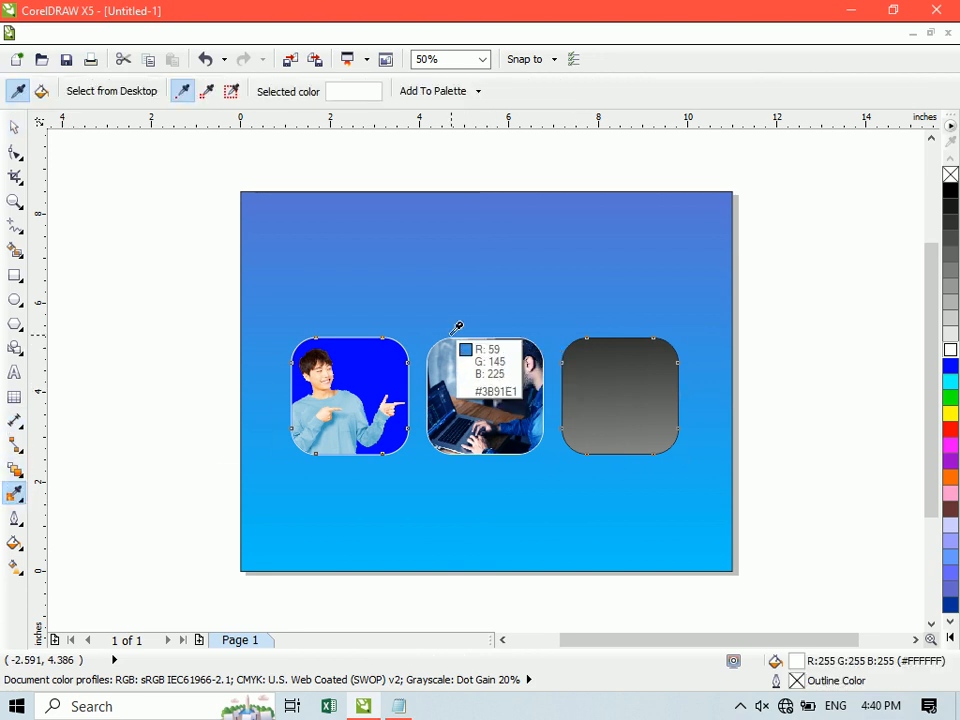
left_click(457, 330)
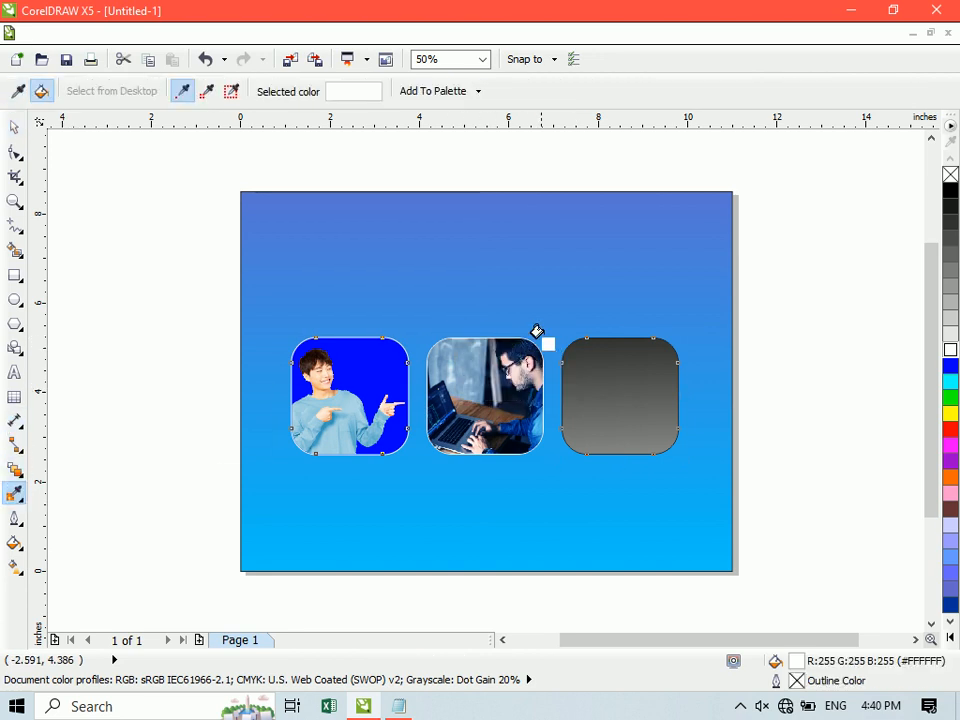
left_click(15, 126)
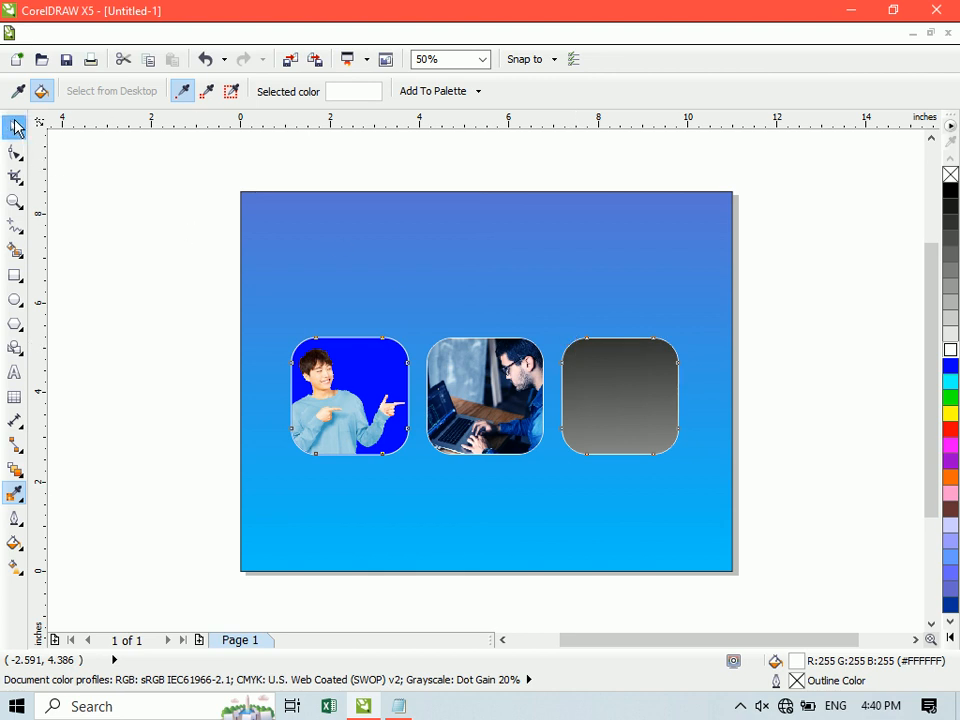
Set the rightmost square's outline width to 3 pt with the Outline Pen.
left_click(16, 517)
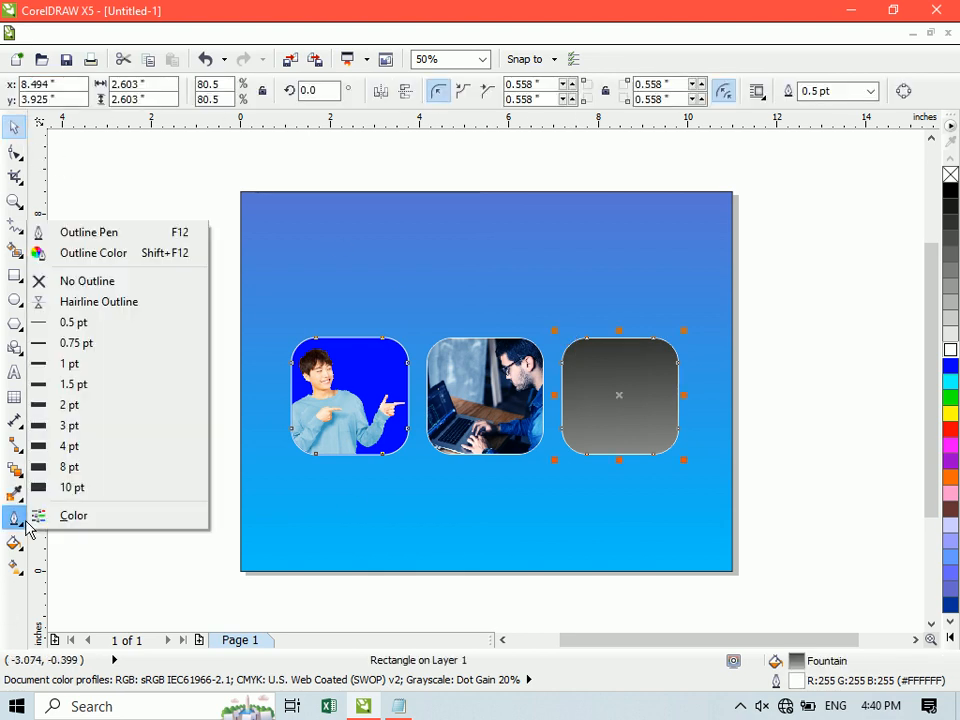
left_click(120, 232)
left_click(364, 244)
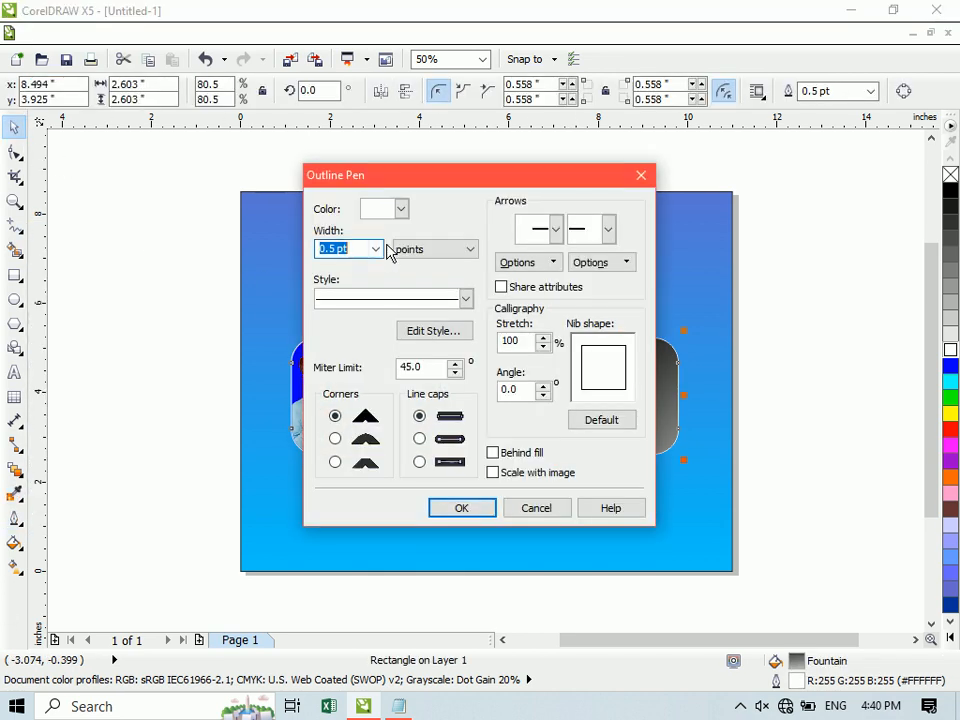
left_click(377, 249)
left_click(362, 358)
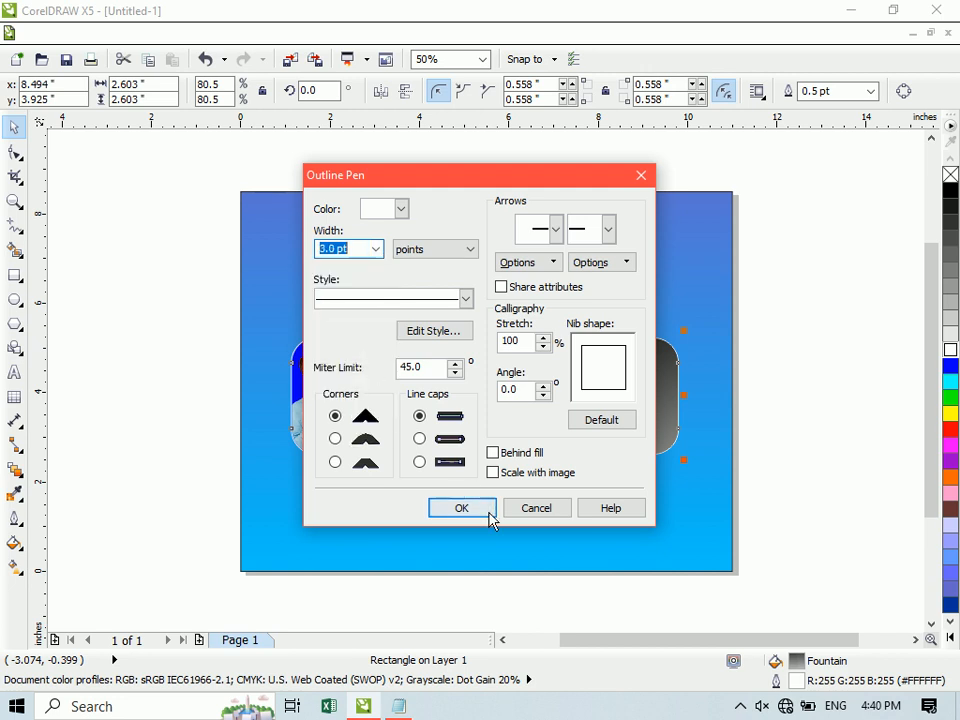
left_click(483, 512)
Repeat the 3 pt outline width on the middle square and deselect everything.
left_click(475, 428)
key("ctrl+r")
left_click(396, 405)
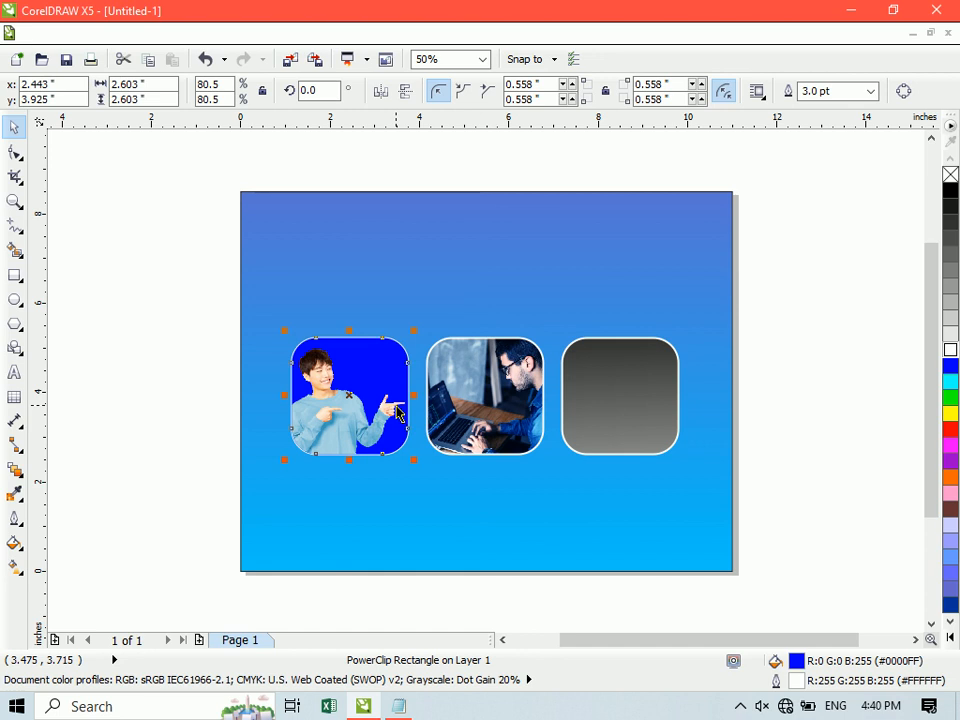
key("Escape")
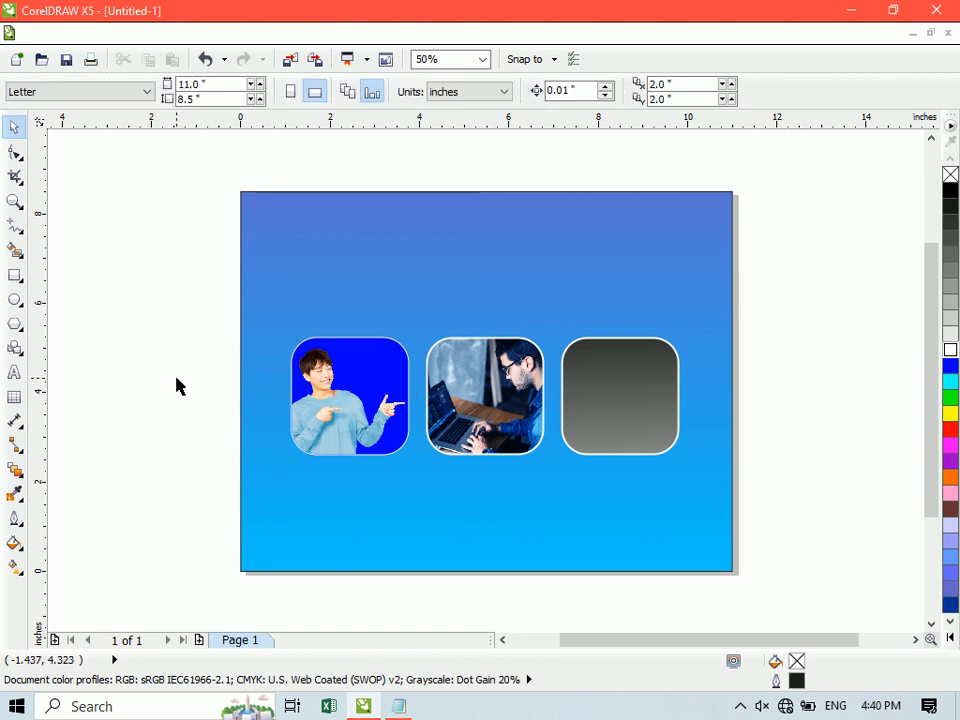
left_click(38, 33)
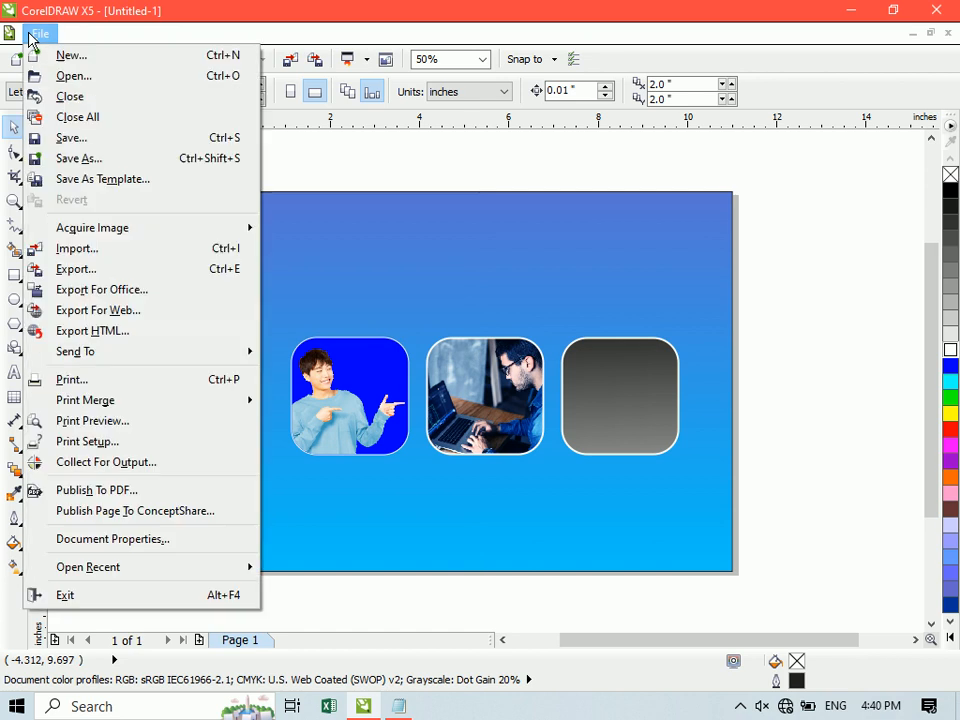
left_click(88, 270)
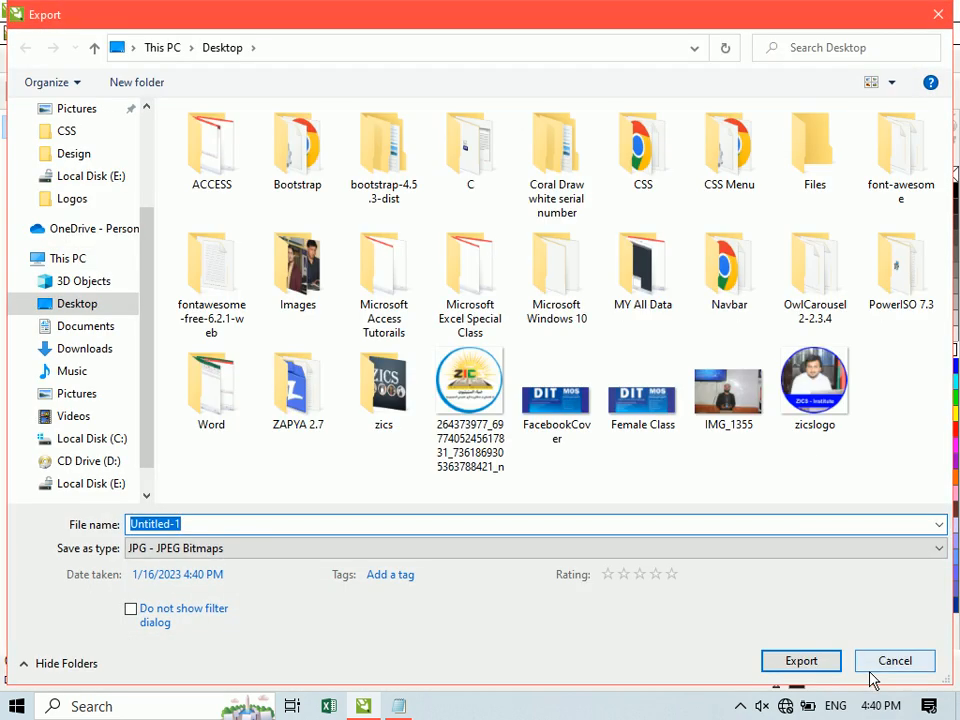
left_click(893, 661)
Import the best-laptop-for-computer-science-students picture and place it about 3.8 inches wide over the page's upper-left edge.
key("ctrl+i")
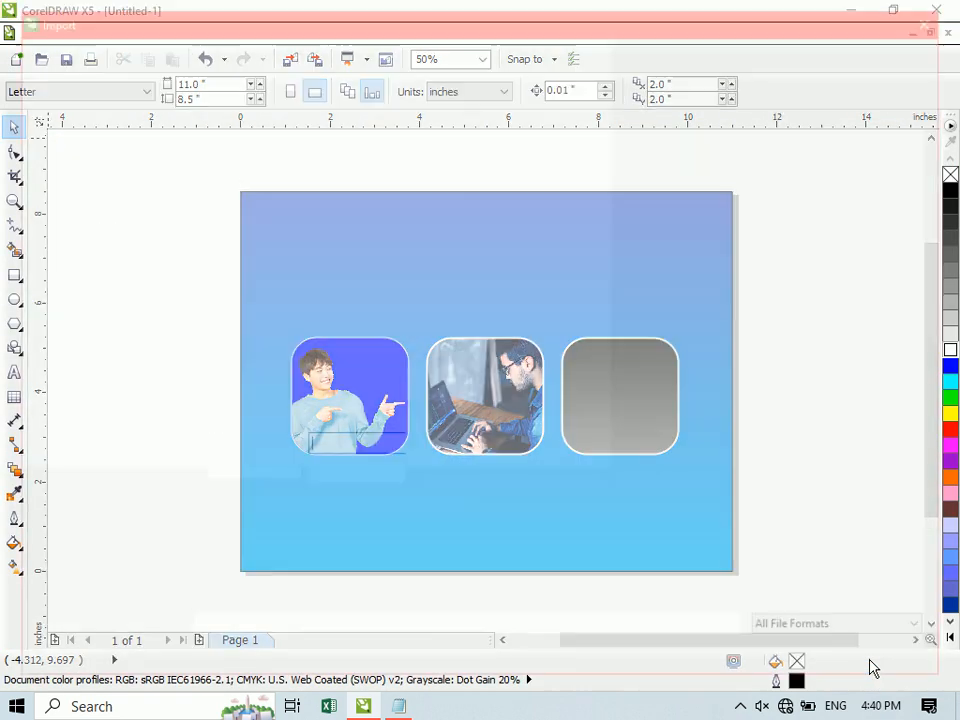
double_click(545, 318)
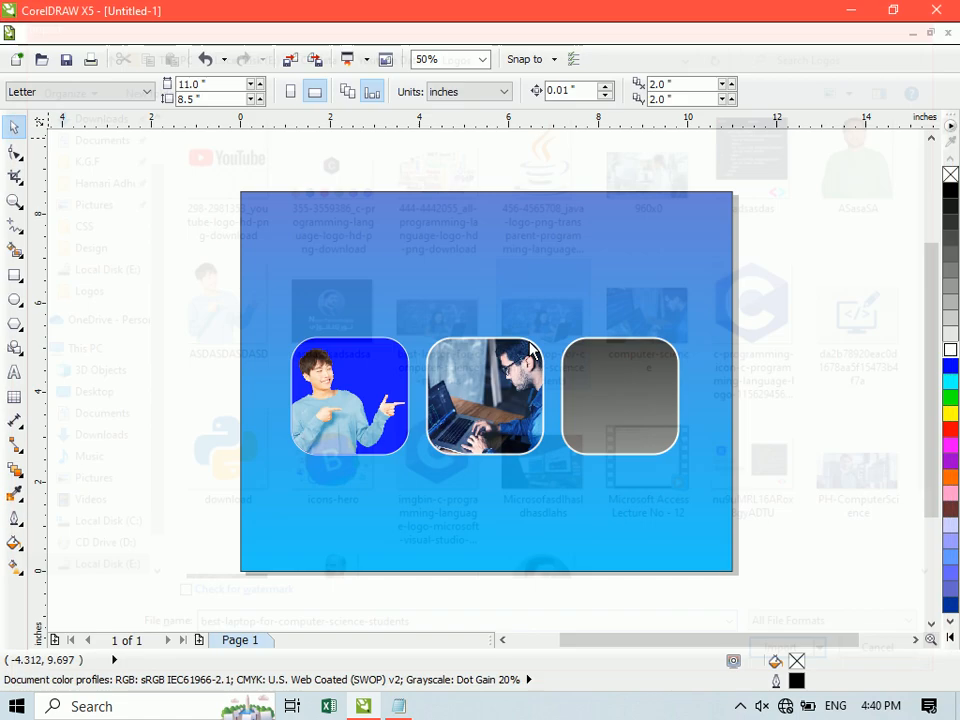
left_click(120, 203)
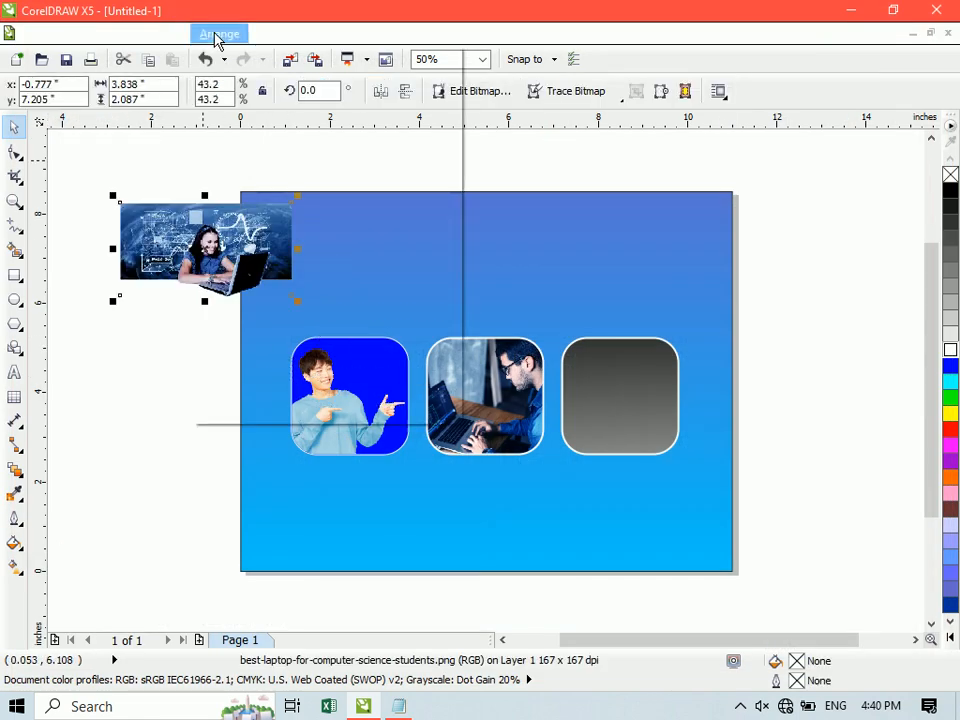
PowerClip the imported laptop picture inside the rightmost rounded square and open its contents for editing.
left_click(217, 35)
mouse_move(360, 306)
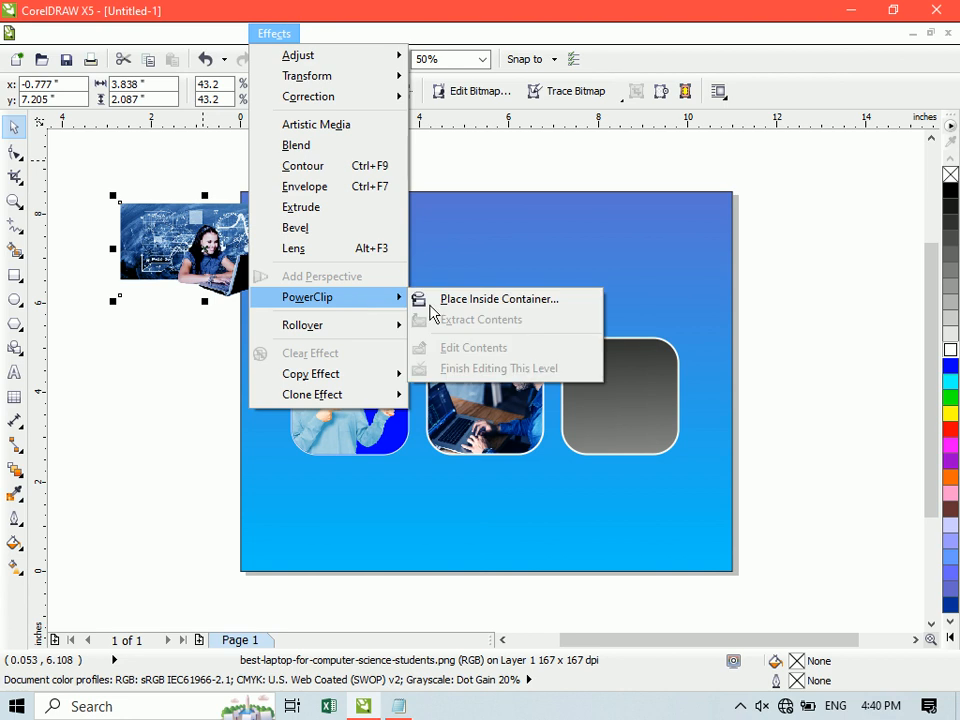
left_click(497, 298)
left_click(603, 409)
left_click(603, 409, "ctrl")
Enlarge the laptop picture and position it over the rightmost square's frame, finishing the PowerClip edit.
left_click_drag(161, 226, 542, 402)
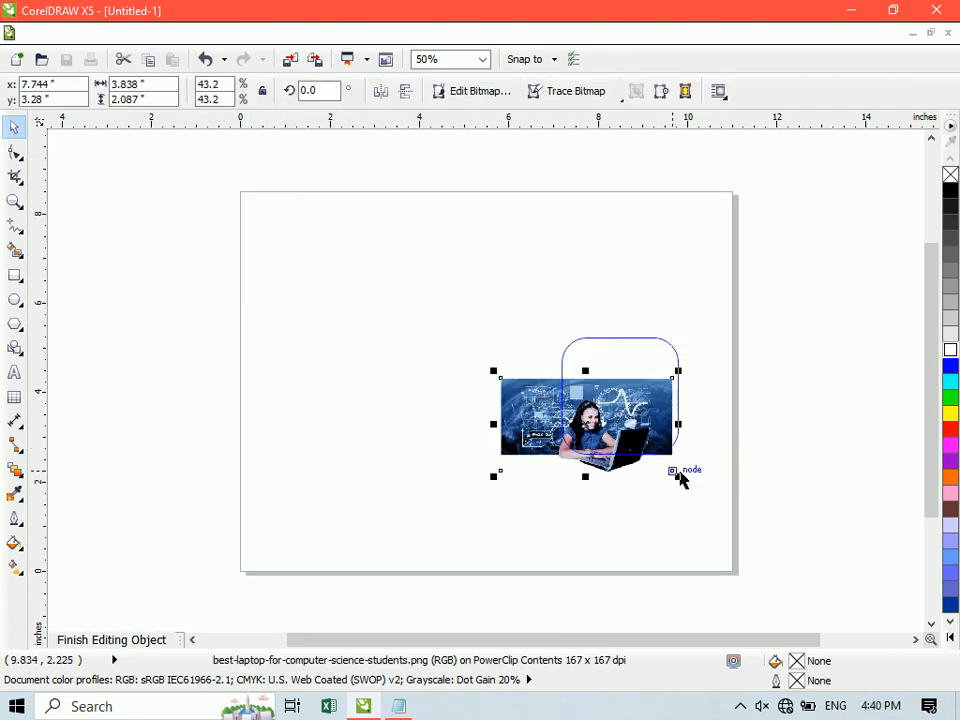
left_click_drag(678, 480, 761, 521)
left_click_drag(632, 453, 643, 427)
left_click(179, 371, "ctrl")
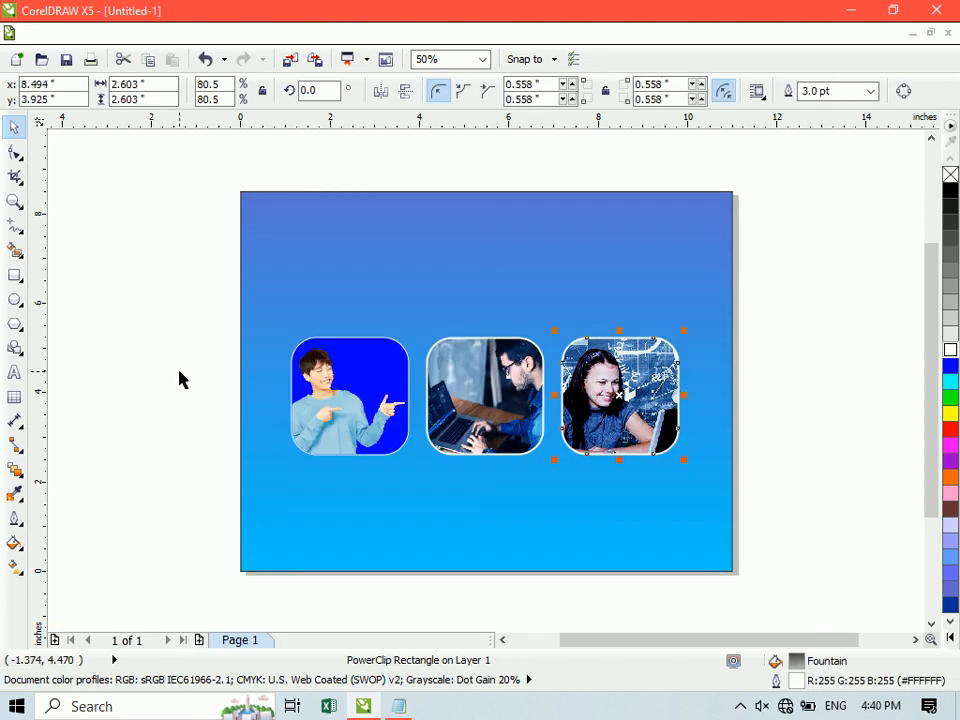
left_click(179, 371)
Recolor the page background's linear gradient to run from white at the top to pale green at the bottom.
left_click(336, 240)
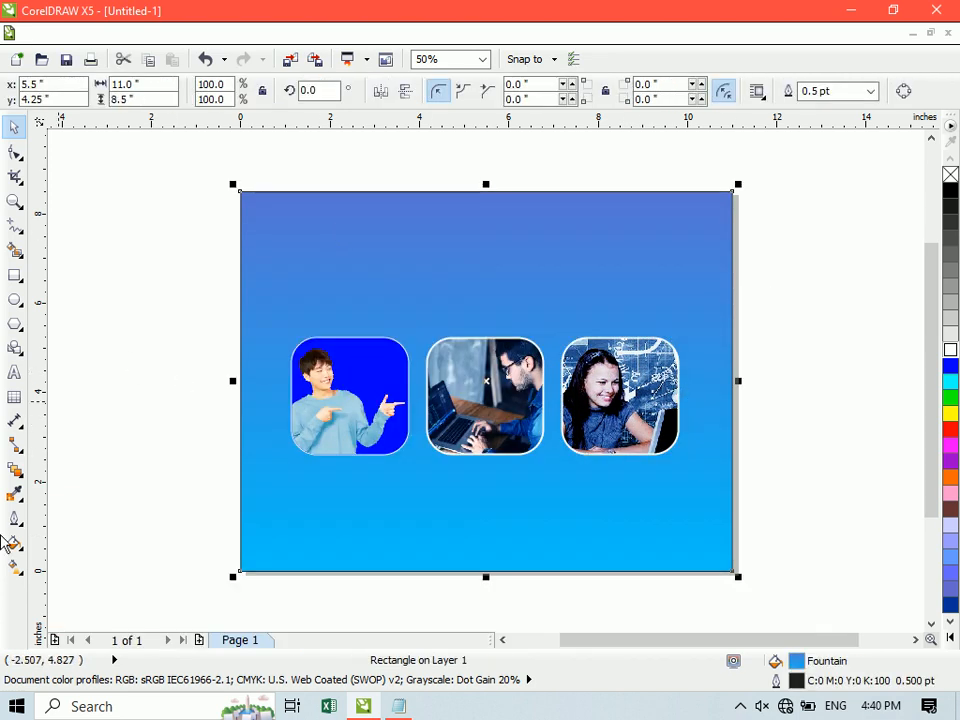
left_click(14, 566)
left_click(201, 91)
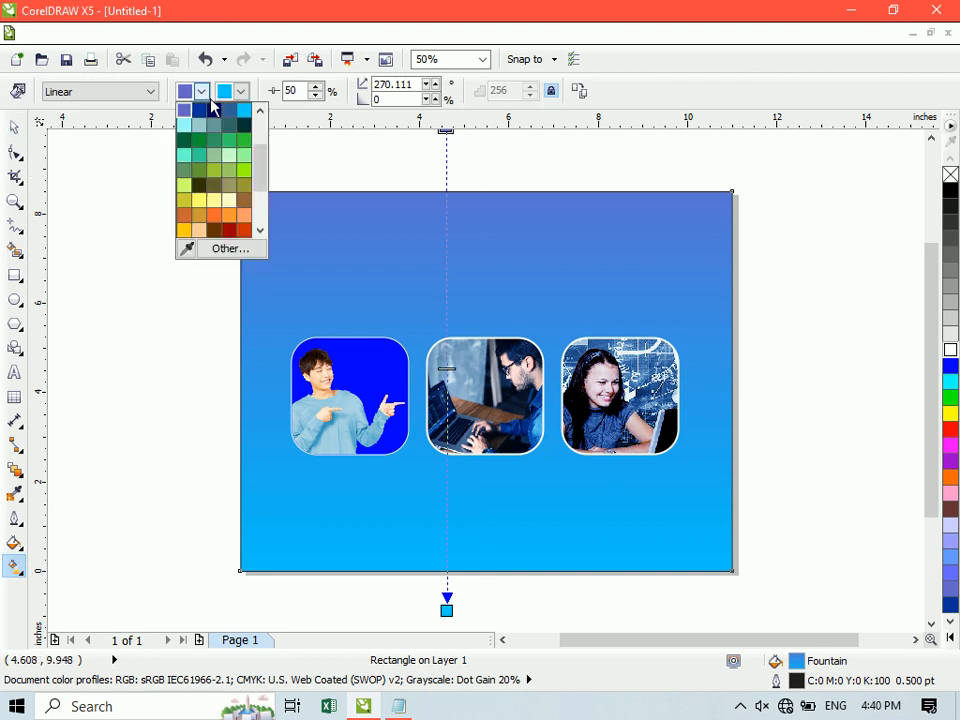
scroll(258, 175, "up", 5)
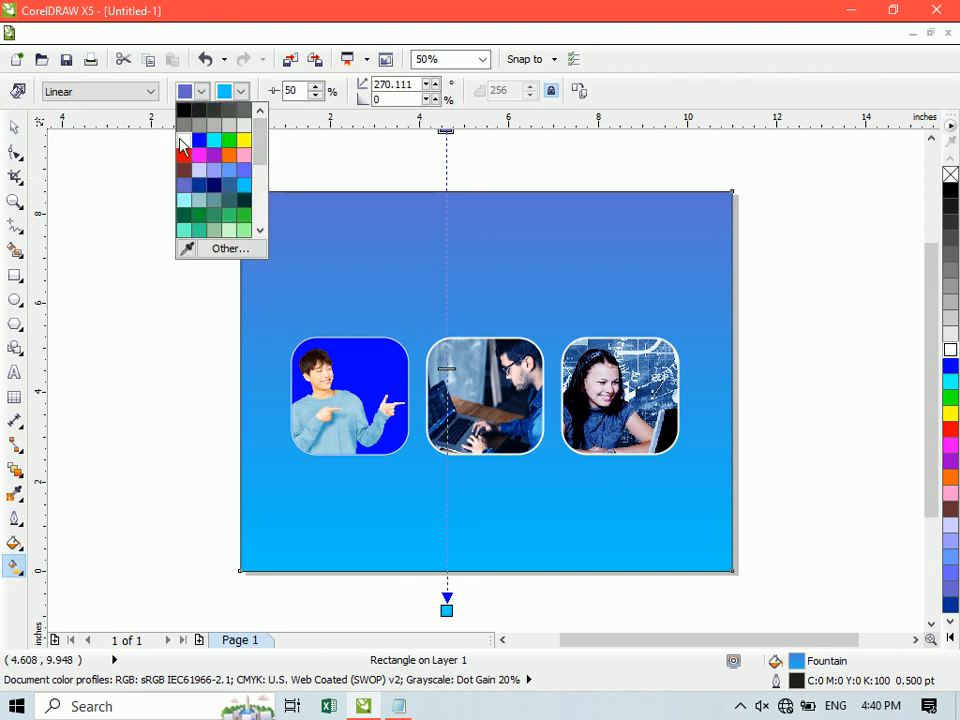
left_click(184, 141)
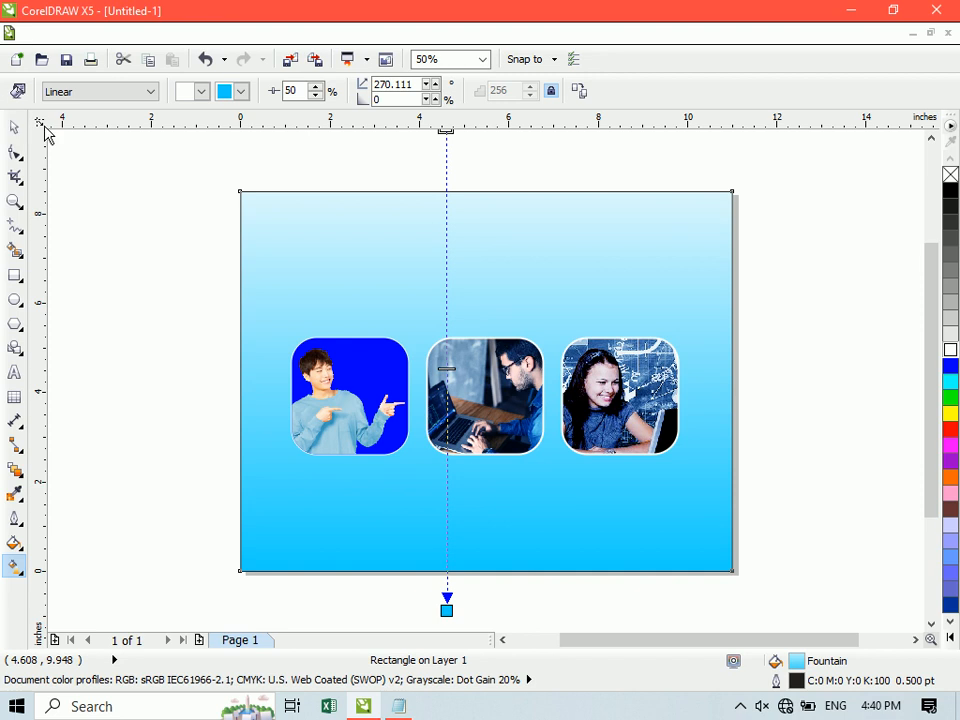
left_click(241, 91)
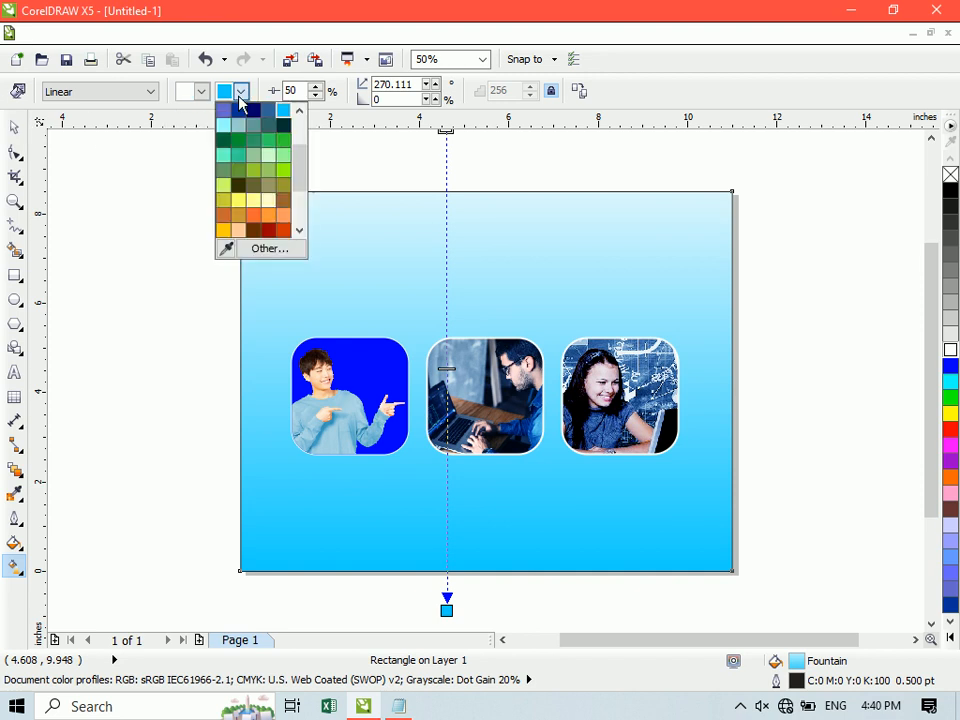
left_click(268, 157)
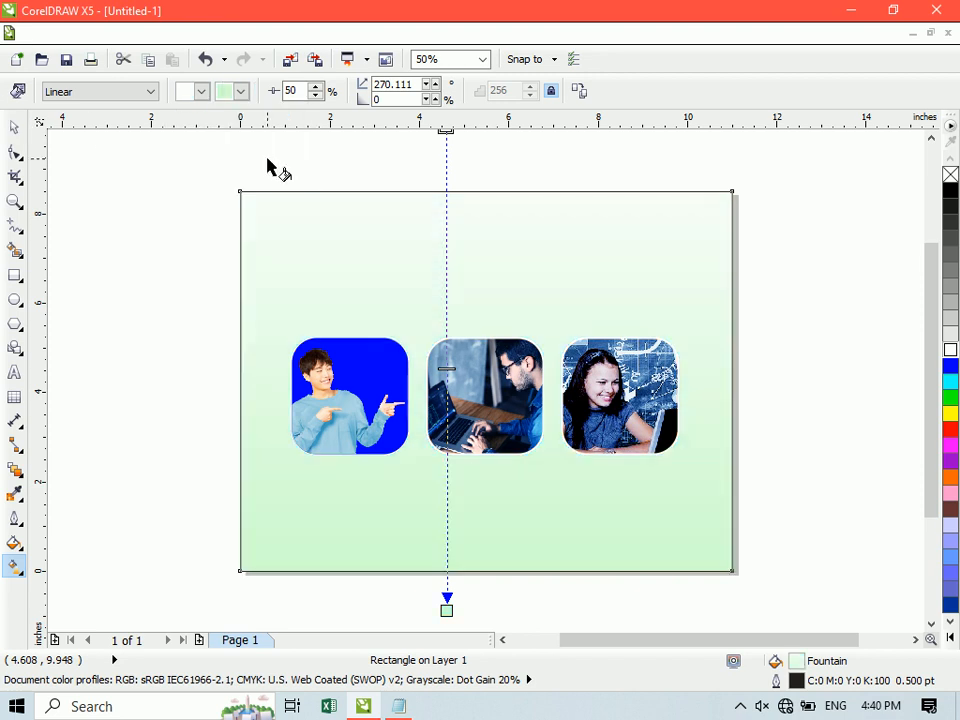
left_click(15, 127)
Change the outlines of all three rounded picture squares to dark blue.
left_click(114, 262)
left_click_drag(114, 262, 705, 516)
right_click(951, 367)
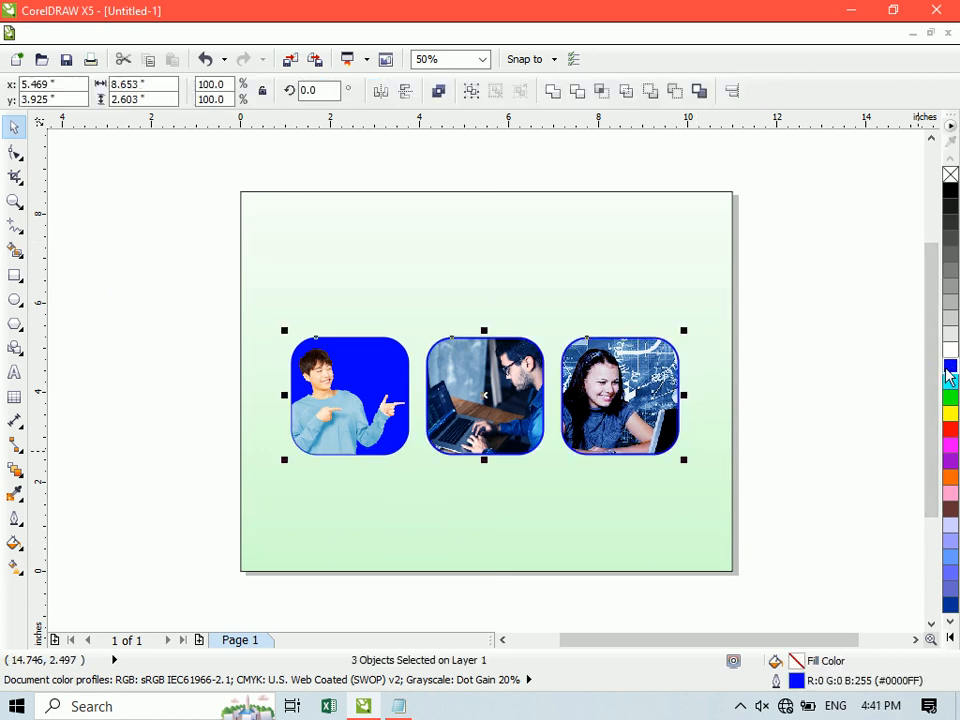
right_click(950, 606)
left_click(896, 422)
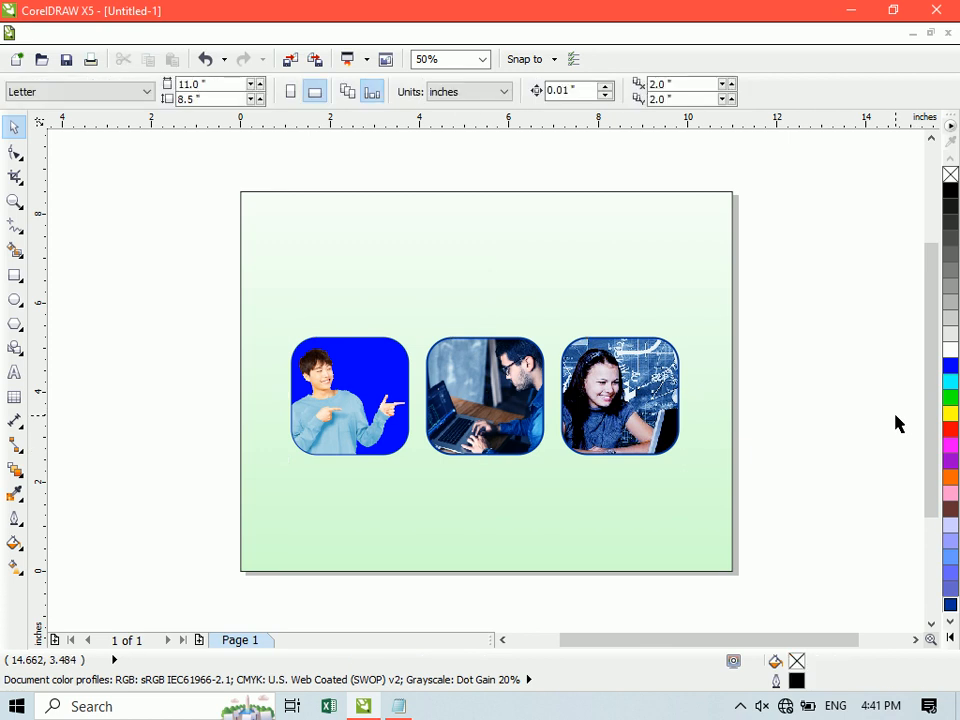
left_click_drag(196, 283, 664, 521)
left_click(88, 306)
Draw a rectangle about 2.67 by 2.48 inches across the page's upper-left edge and round only its lower-right corner to about 1.24 inches.
left_click(15, 275)
left_click_drag(156, 227, 277, 340)
key("space")
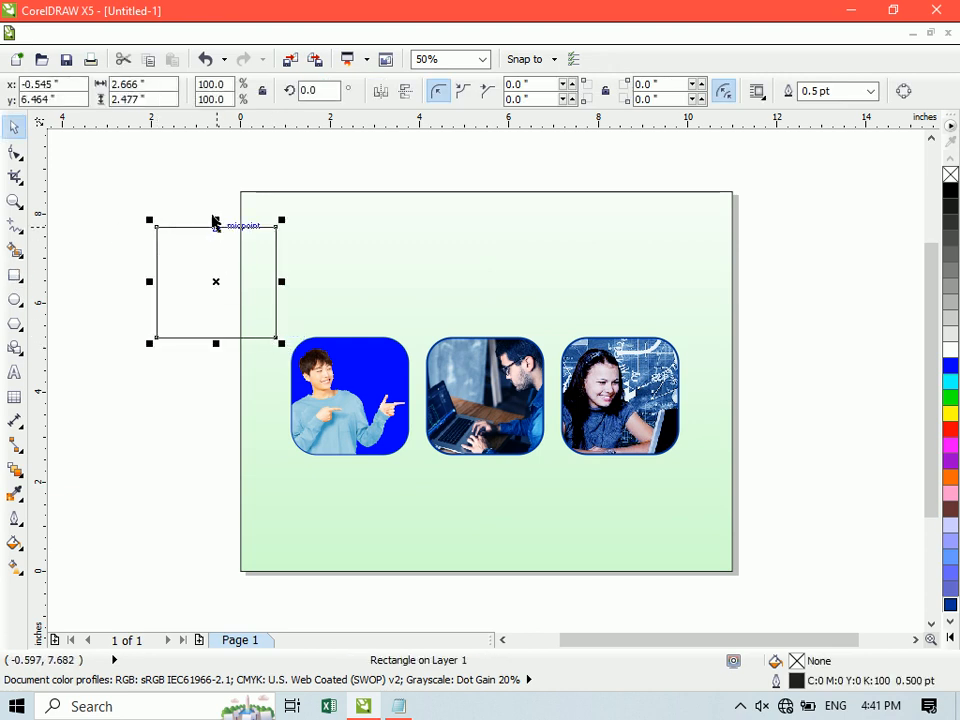
left_click(15, 151)
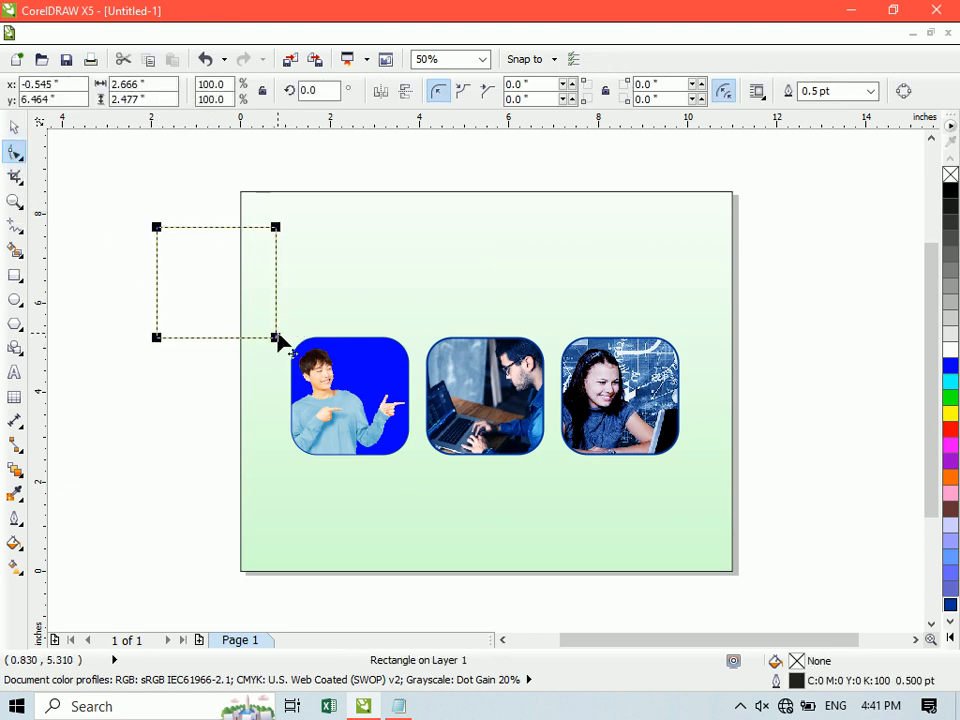
left_click_drag(276, 338, 336, 251)
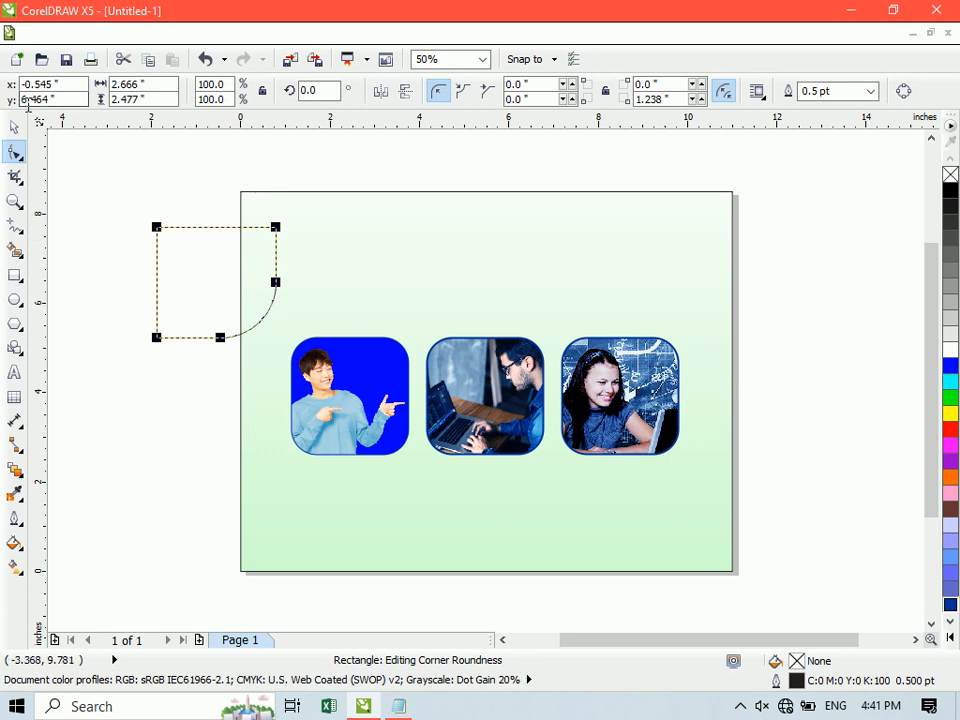
left_click(15, 128)
PowerClip the one-corner-rounded rectangle inside the gradient background and position it over the page's top-left corner in the clip contents.
left_click(273, 33)
mouse_move(336, 300)
left_click(461, 299)
left_click(338, 238)
left_click_drag(176, 284, 222, 216)
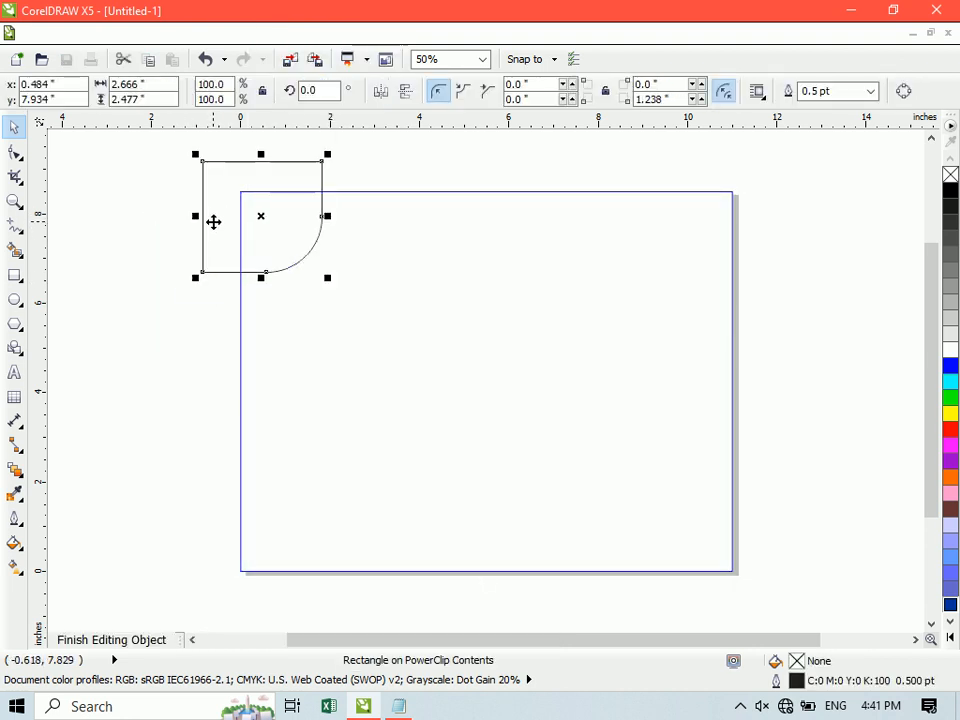
mouse_move(221, 169)
left_mouse_down()
mouse_move(223, 186)
mouse_move(231, 178)
left_mouse_up()
Make a copy of the corner shape rotated 17.5° and shift it slightly down and to the left.
left_click(261, 217)
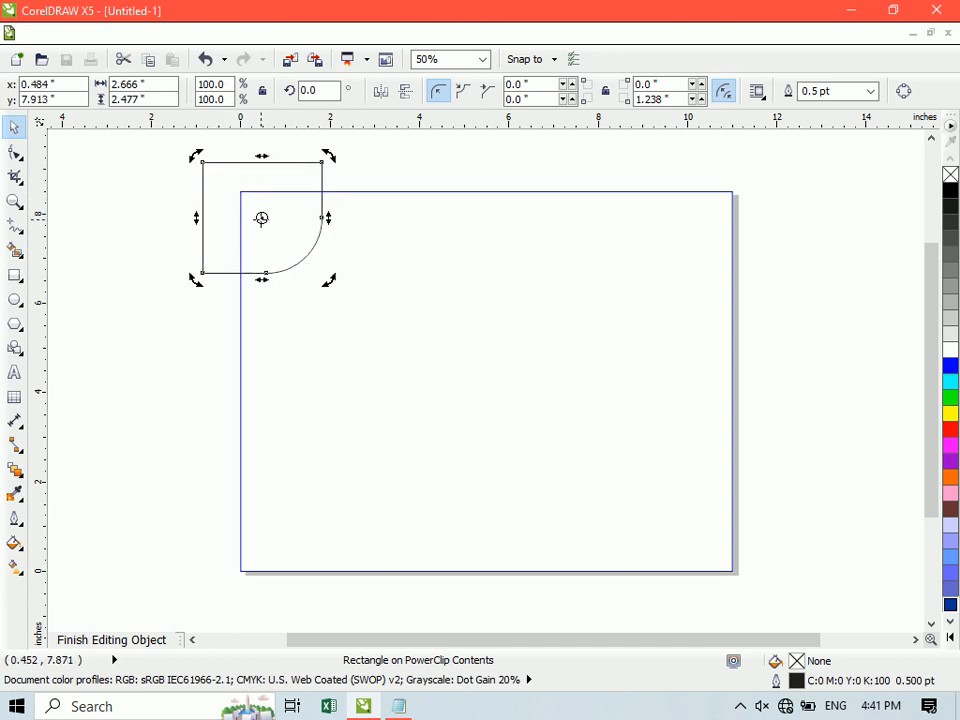
left_click_drag(195, 280, 175, 374)
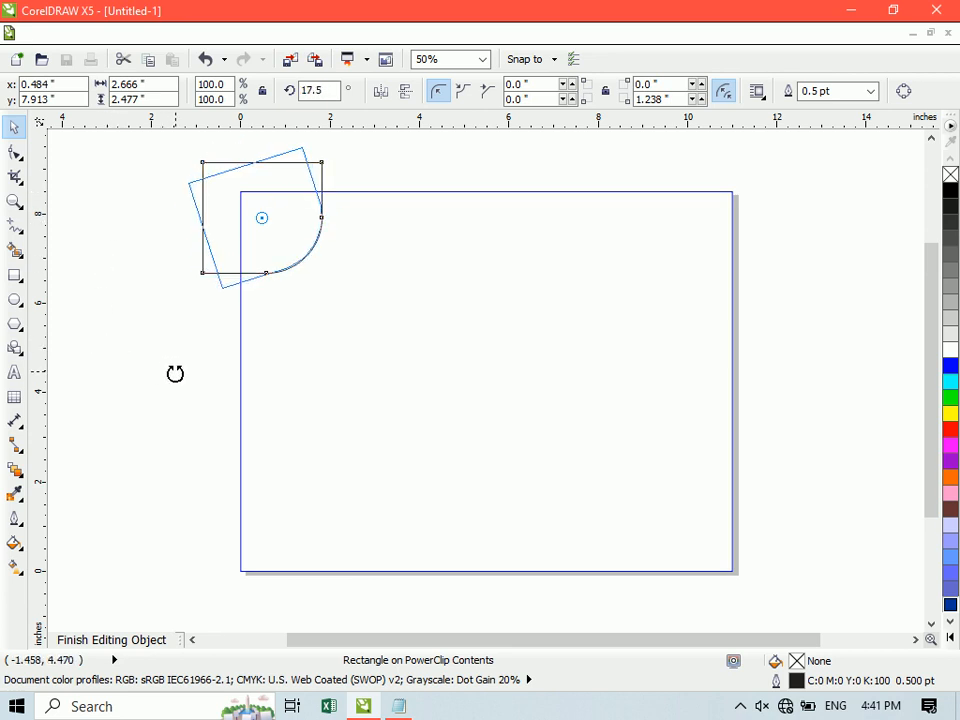
mouse_move(242, 210)
left_mouse_down()
mouse_move(261, 224)
mouse_move(232, 222)
left_mouse_up()
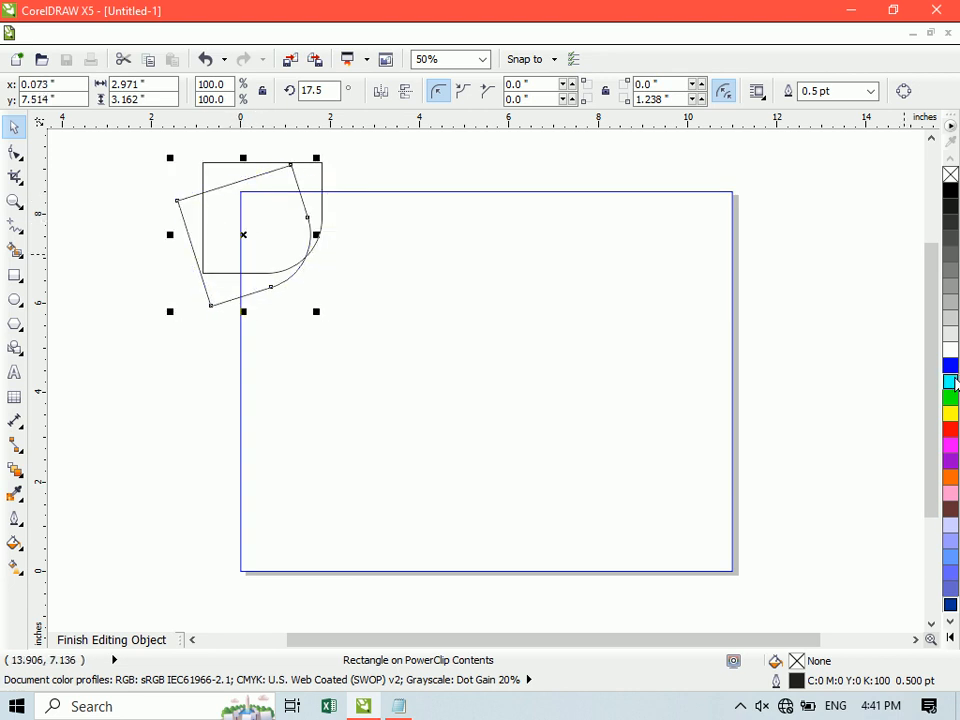
Color the rotated copy's fill and outline cyan and the original shape's yellow, finishing the PowerClip edit.
left_click(954, 383)
right_click(955, 384)
left_click(313, 181)
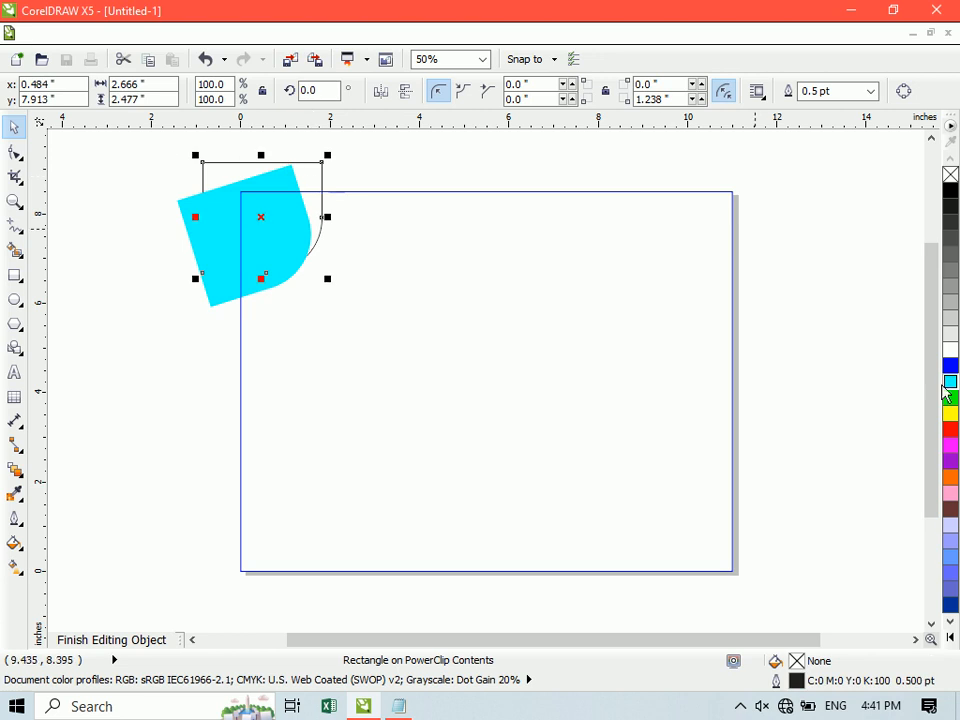
left_click(953, 414)
right_click(953, 414)
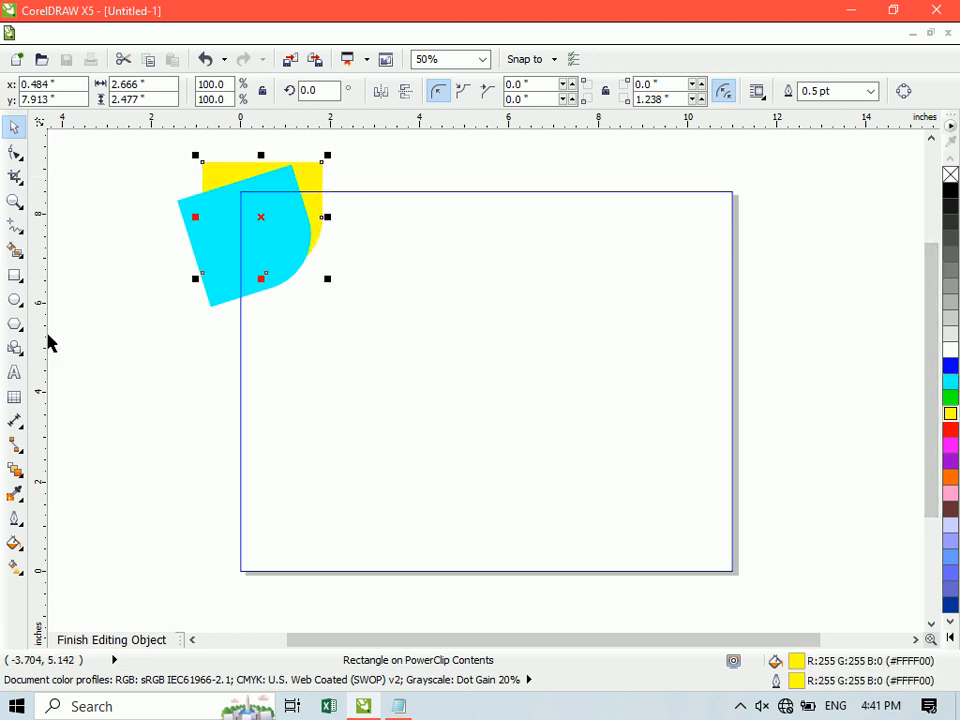
left_click(129, 303, "ctrl")
left_click(129, 310)
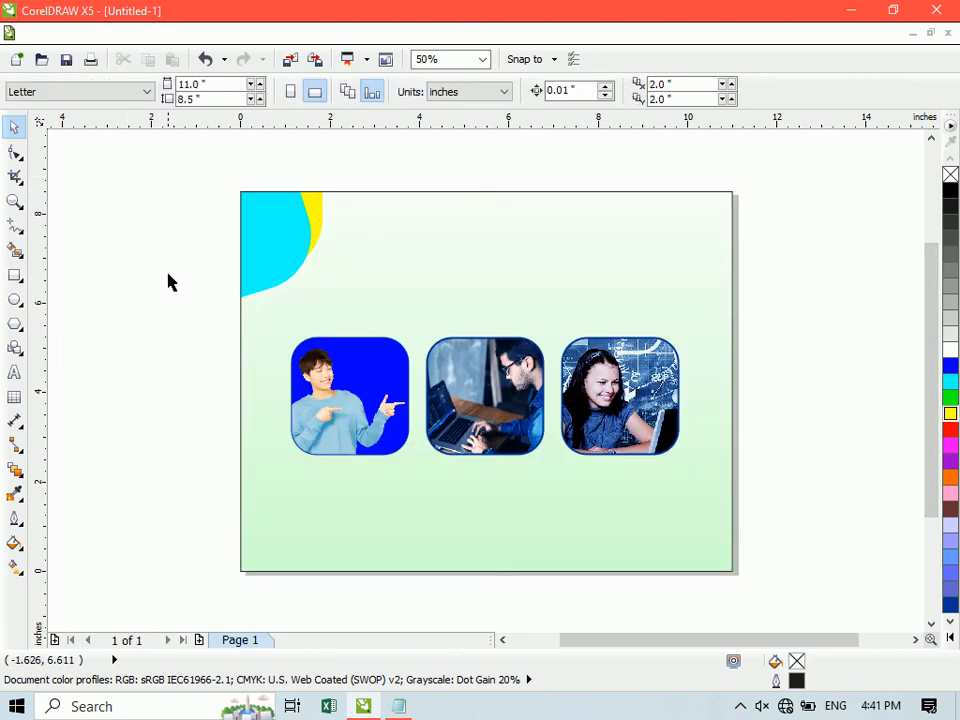
In the background's PowerClip contents, fill the rotated corner shape blue and the unrotated shape behind it pink.
left_click(249, 244)
left_click(249, 250, "ctrl")
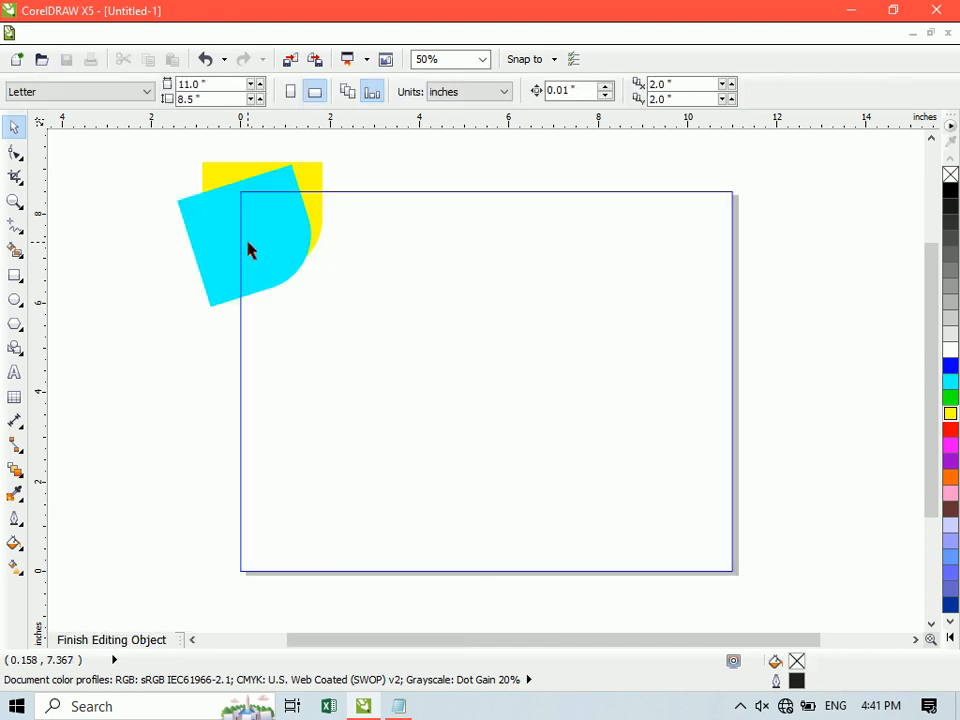
left_click(210, 231)
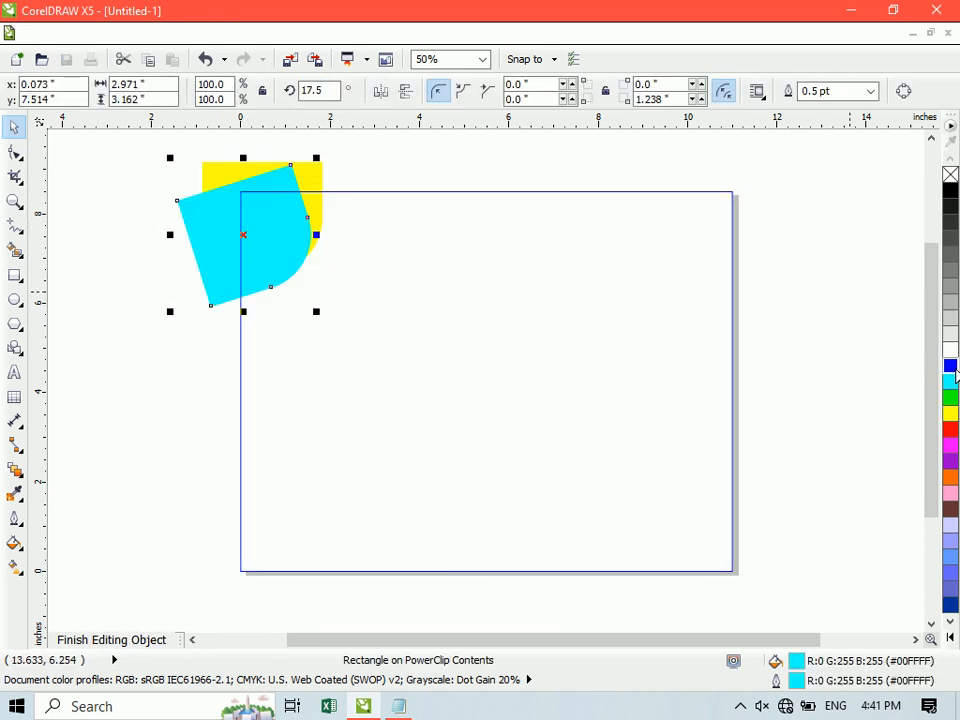
left_click(951, 366)
left_click(315, 182)
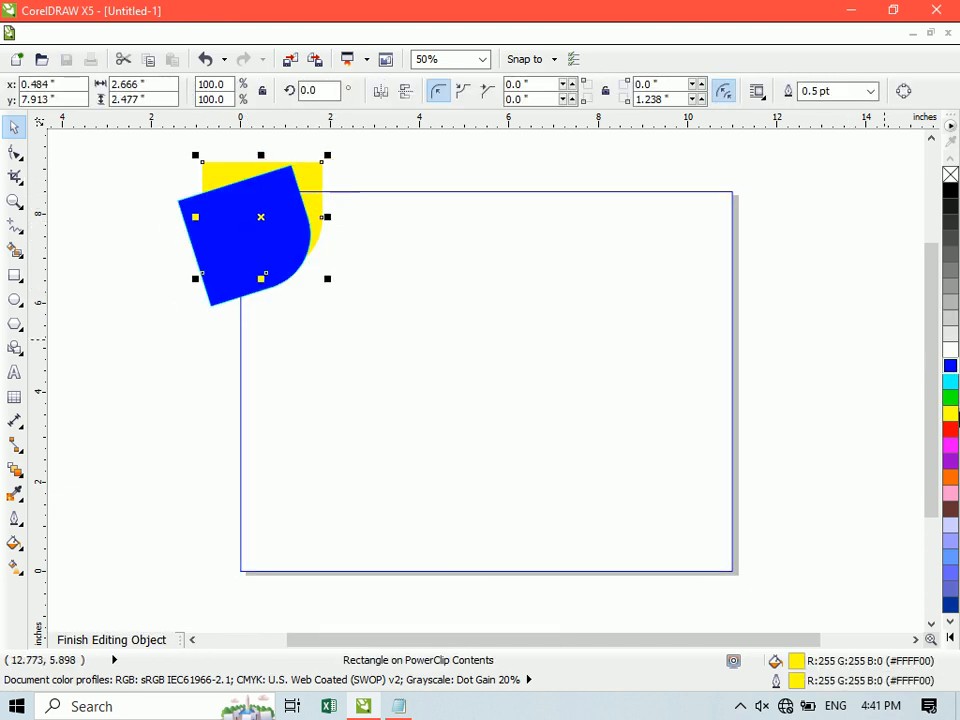
left_click(951, 495)
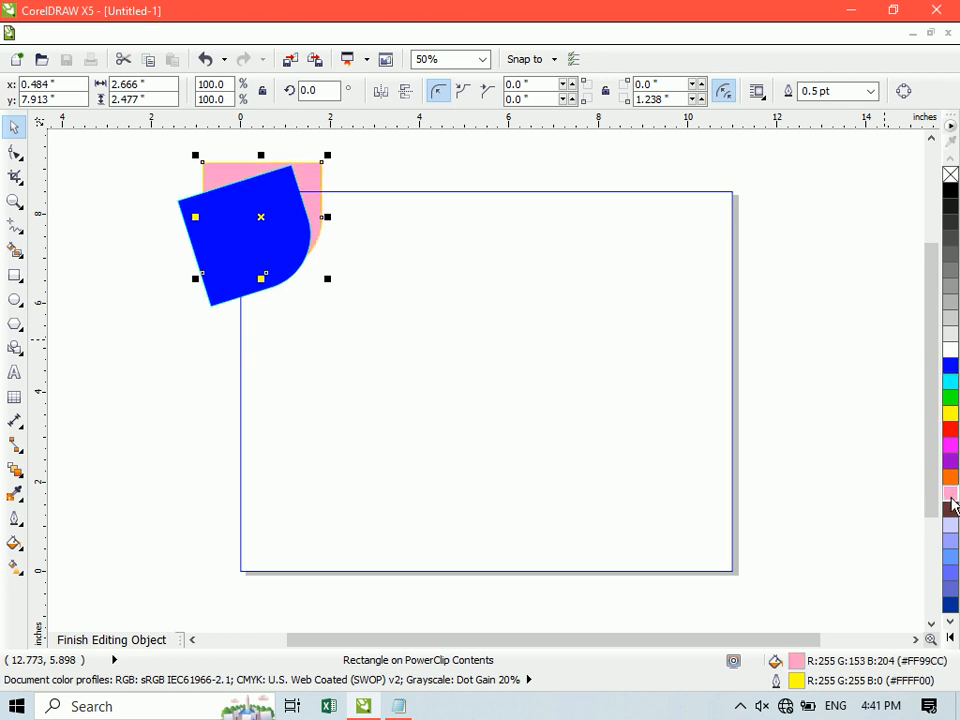
right_click(951, 508)
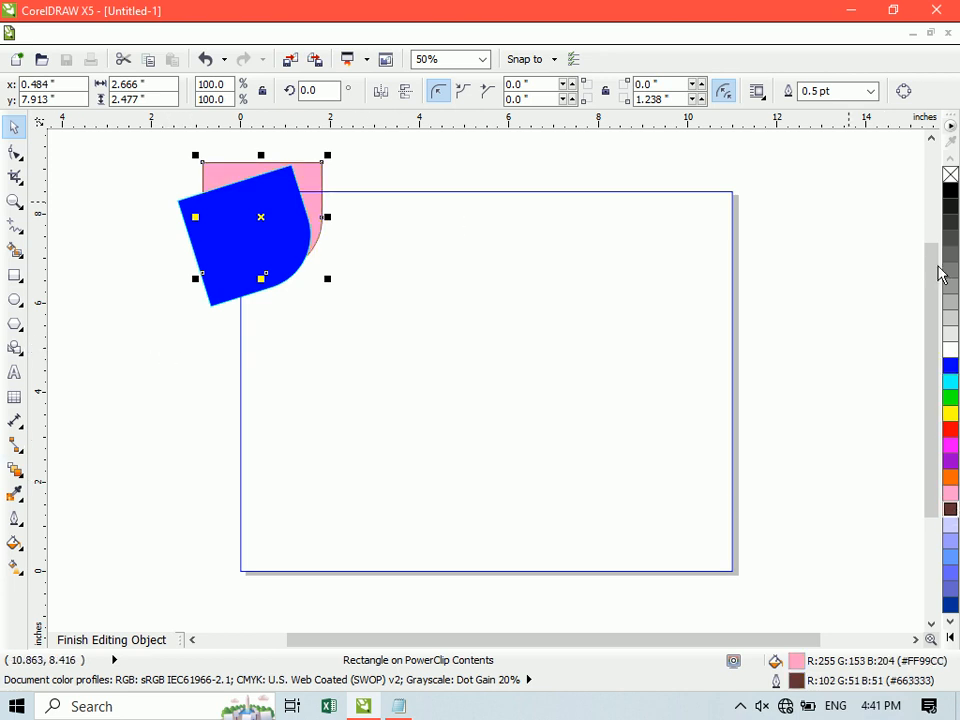
Remove the outlines from both corner shapes and finish editing the PowerClip.
left_click(245, 228)
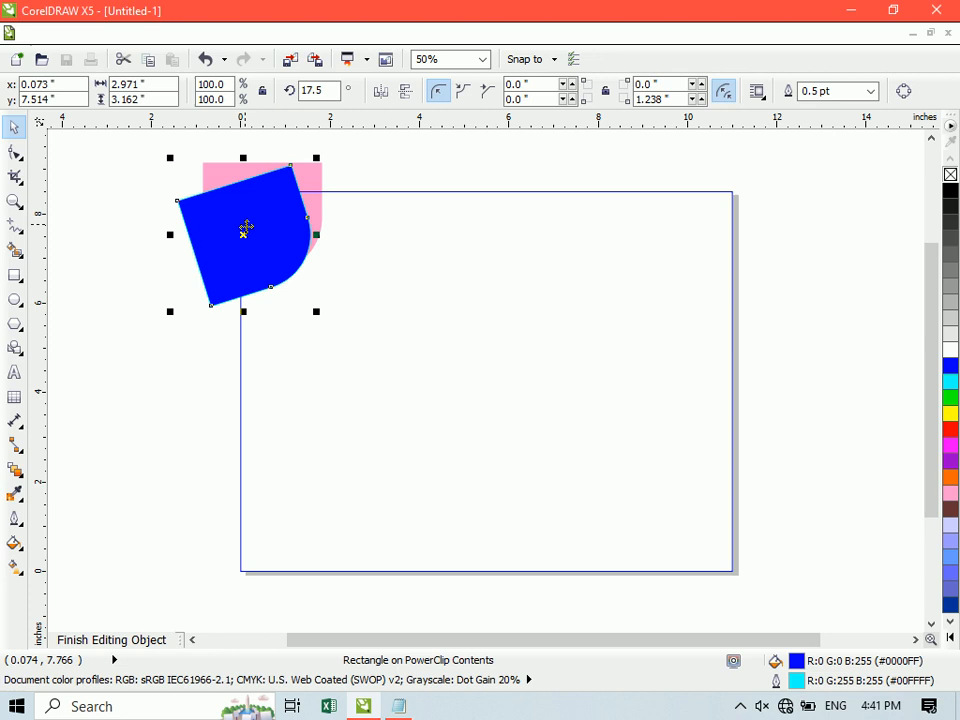
right_click(951, 175)
left_click(881, 211, "ctrl")
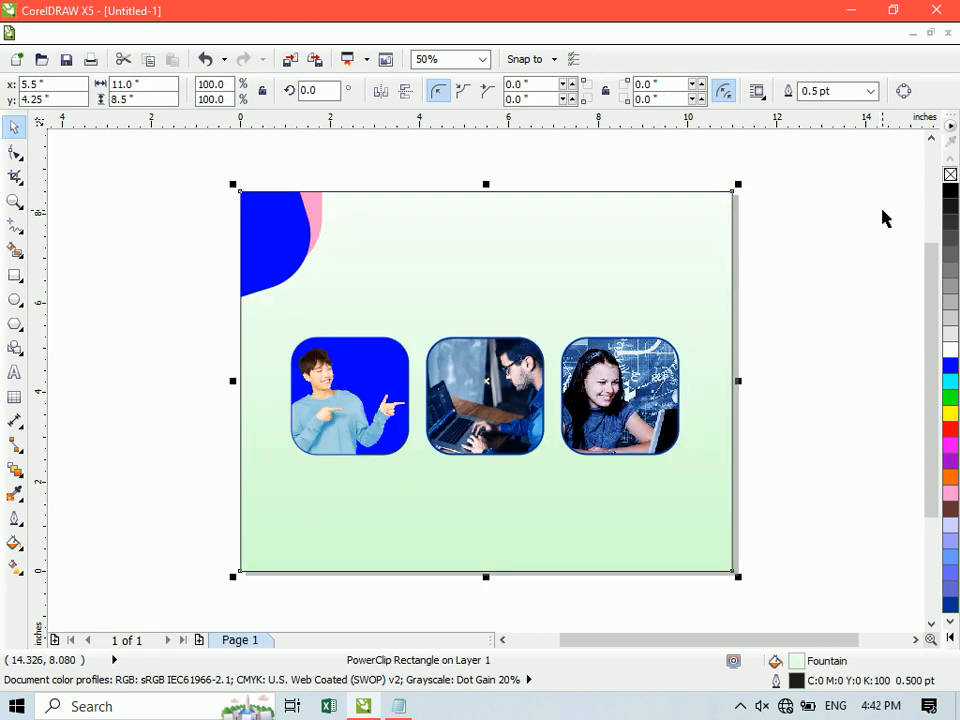
left_click(883, 212)
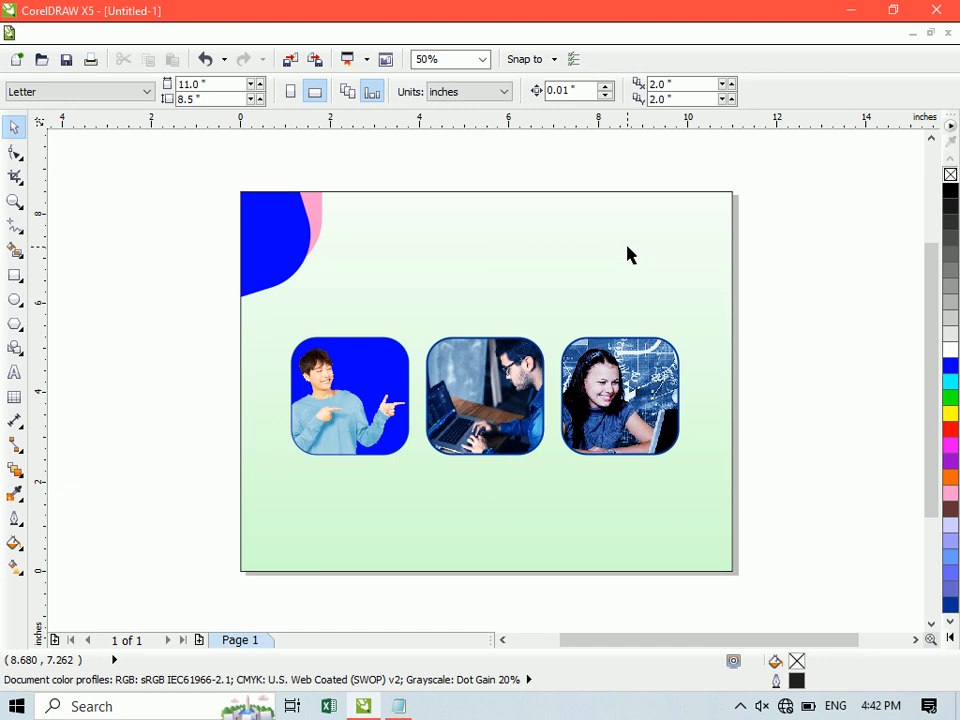
Draw a rectangle about 8.88 by 1.18 inches and place it just below the three pictures.
left_click(12, 275)
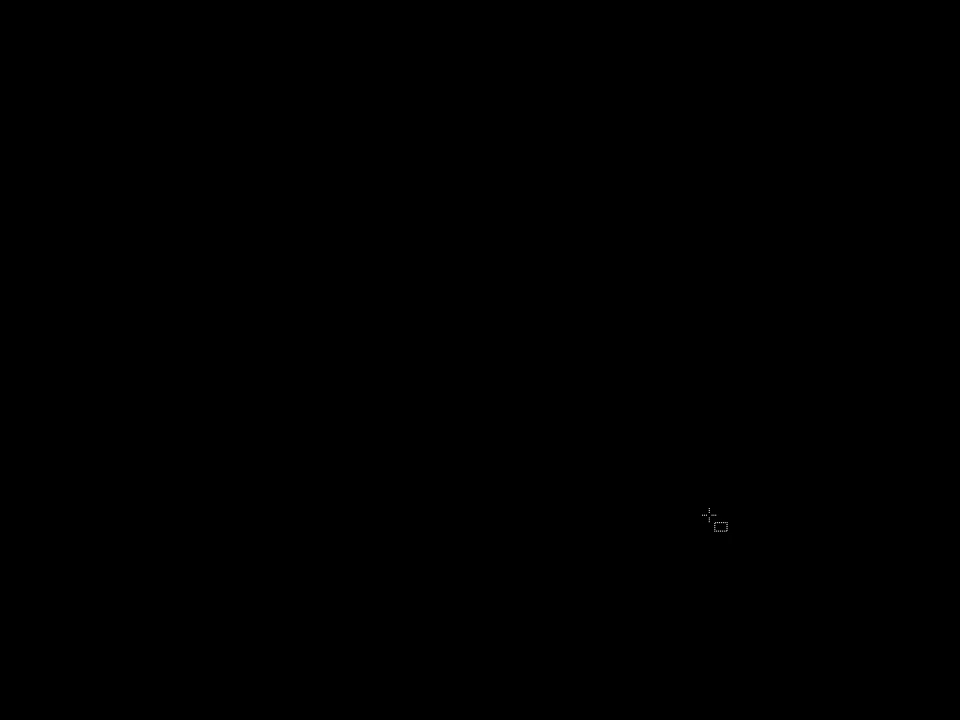
left_click_drag(212, 450, 610, 503)
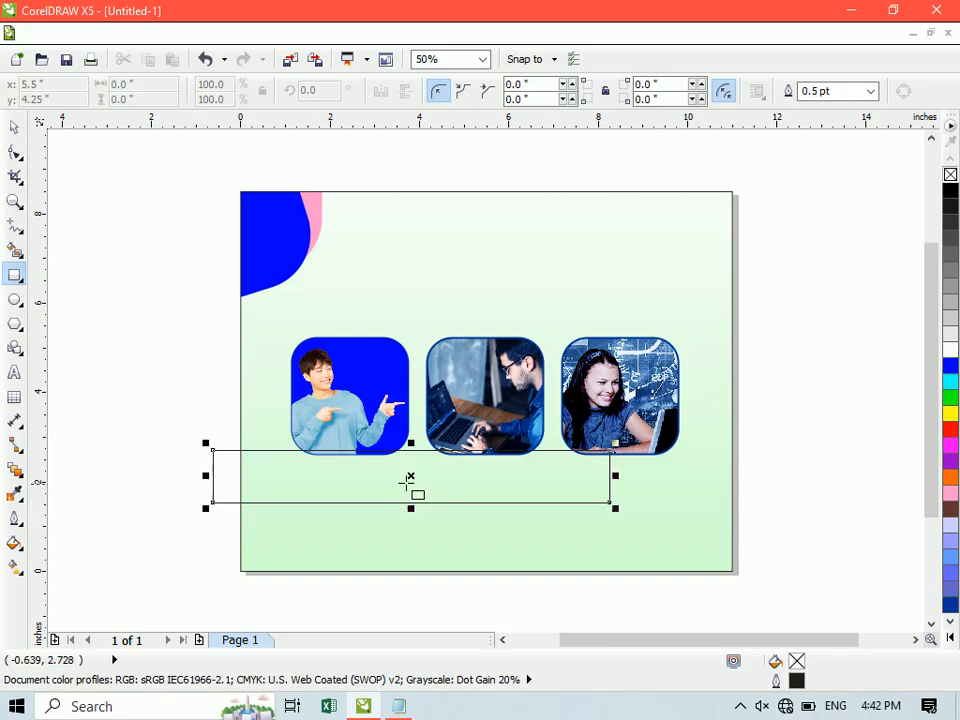
key("space")
left_click_drag(462, 481, 486, 510)
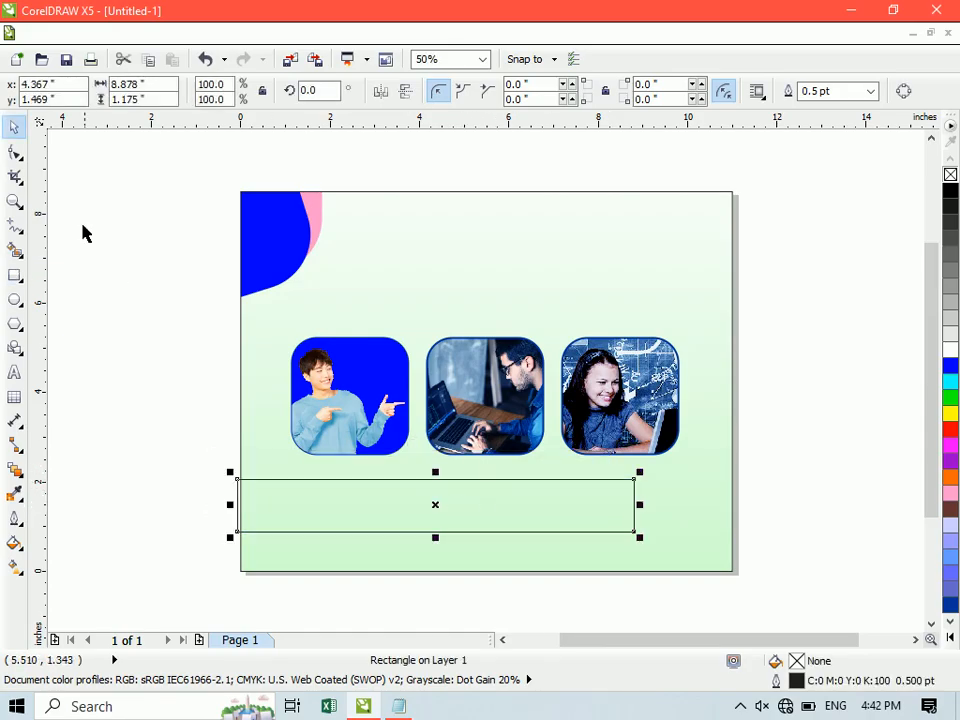
Convert the rectangle to curves and bend its upper edge into a wave that dips at the left and rises at the right.
left_click(15, 151)
key("ctrl+q")
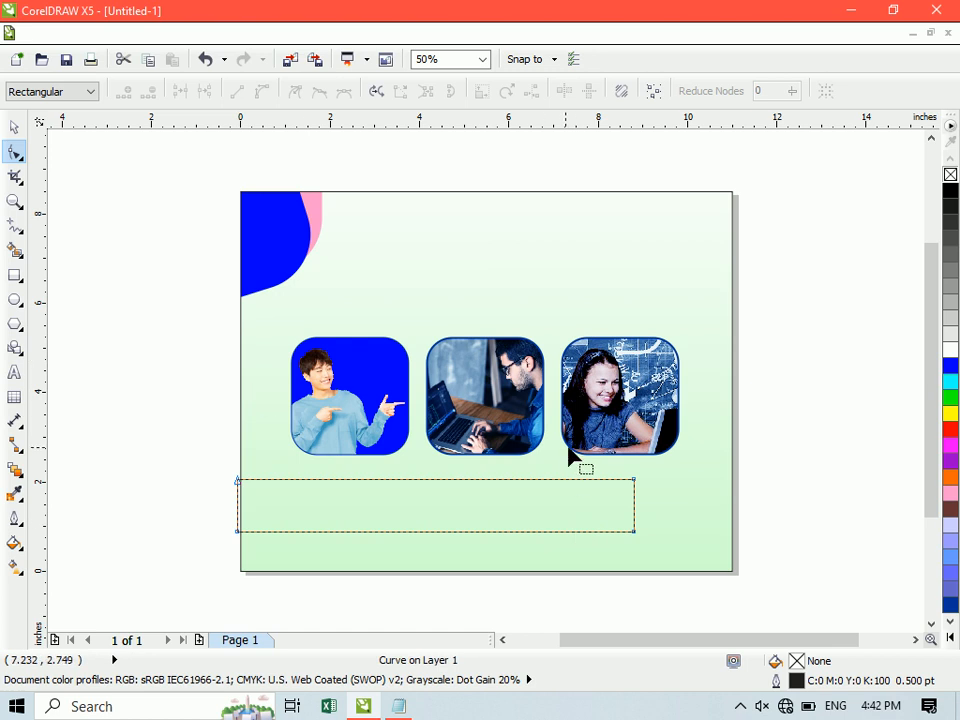
left_click(633, 480)
left_click(261, 91)
left_click_drag(505, 487, 447, 492)
left_click_drag(372, 481, 374, 518)
left_click(12, 129)
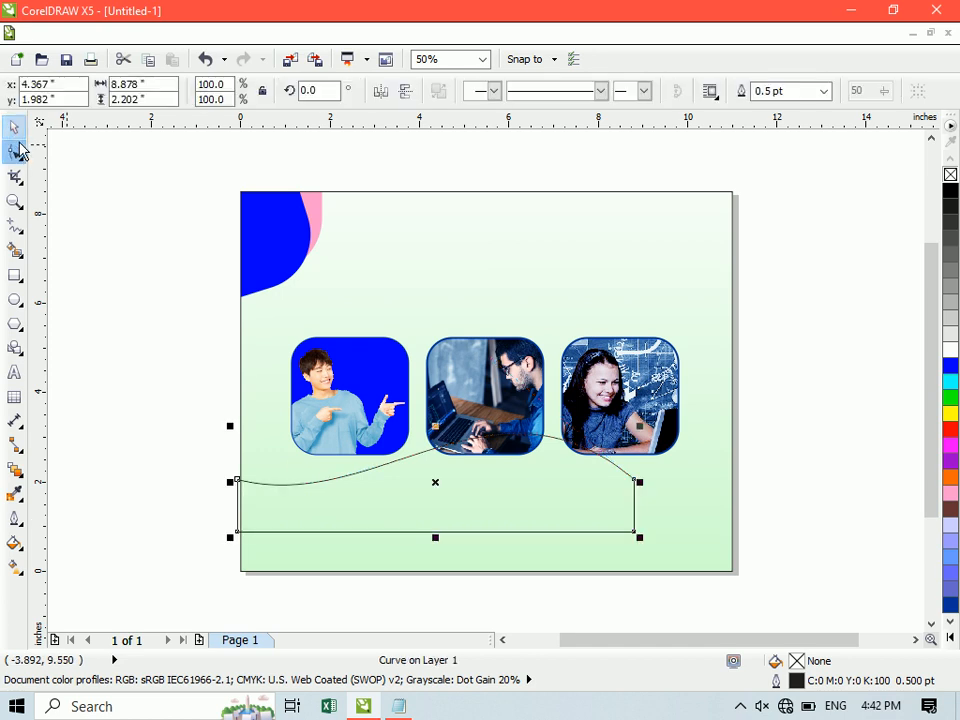
Move the wave shape to the page's lower-right edge and PowerClip it inside the gradient background.
left_click_drag(450, 531, 551, 527)
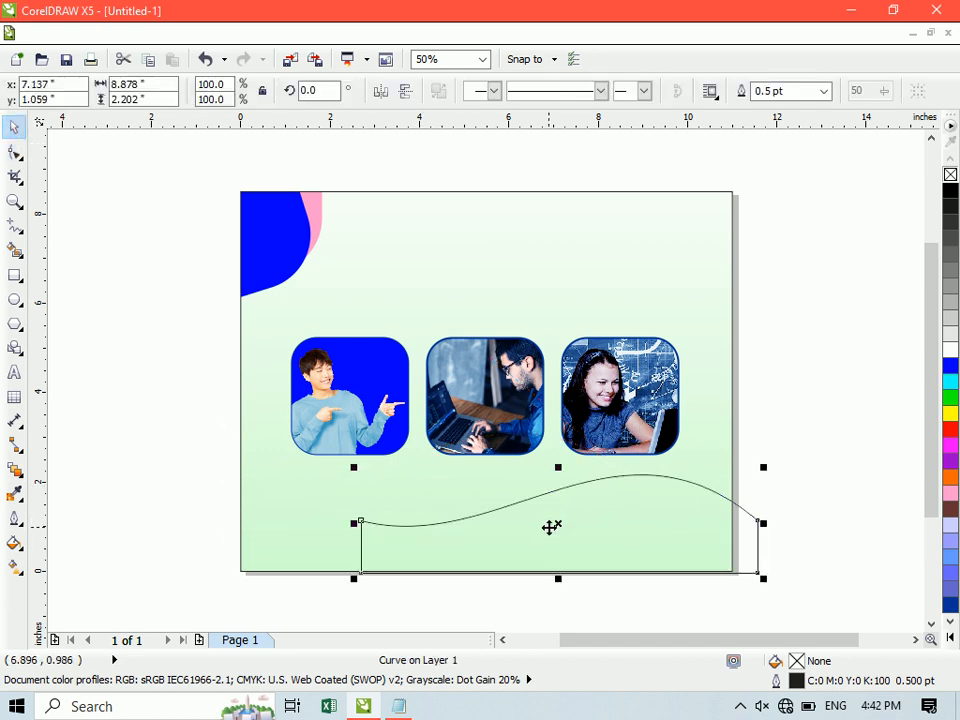
left_click(274, 33)
mouse_move(343, 300)
left_click(443, 302)
left_click(277, 497)
Edit the background's PowerClip contents and stretch the wave leftward to about 13.24 inches wide.
left_click(277, 497, "ctrl")
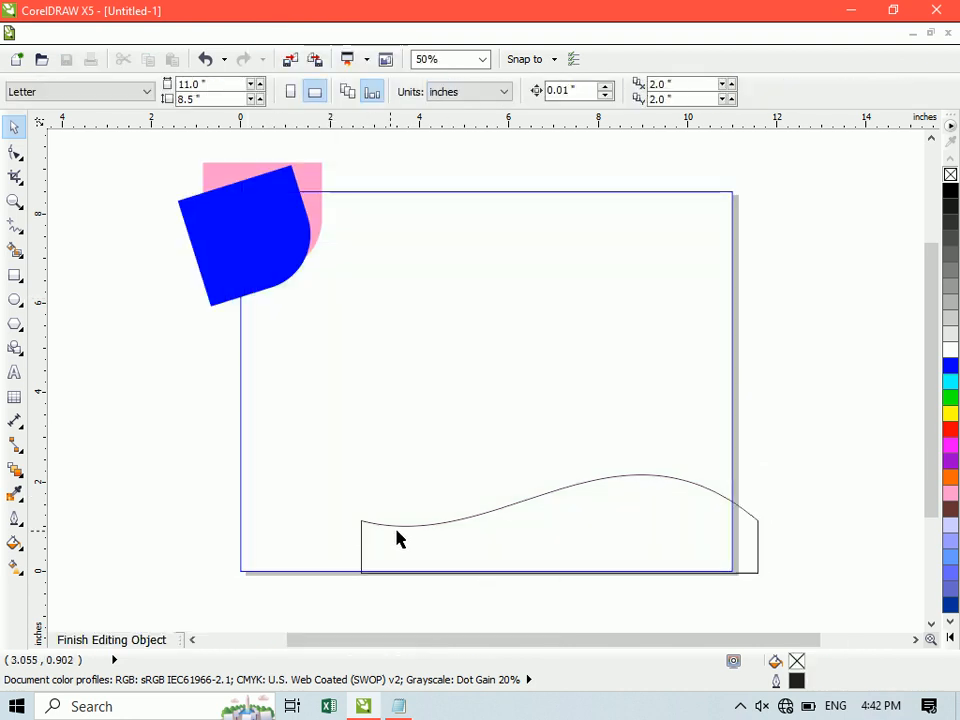
left_click(363, 548)
left_click_drag(353, 523, 161, 516)
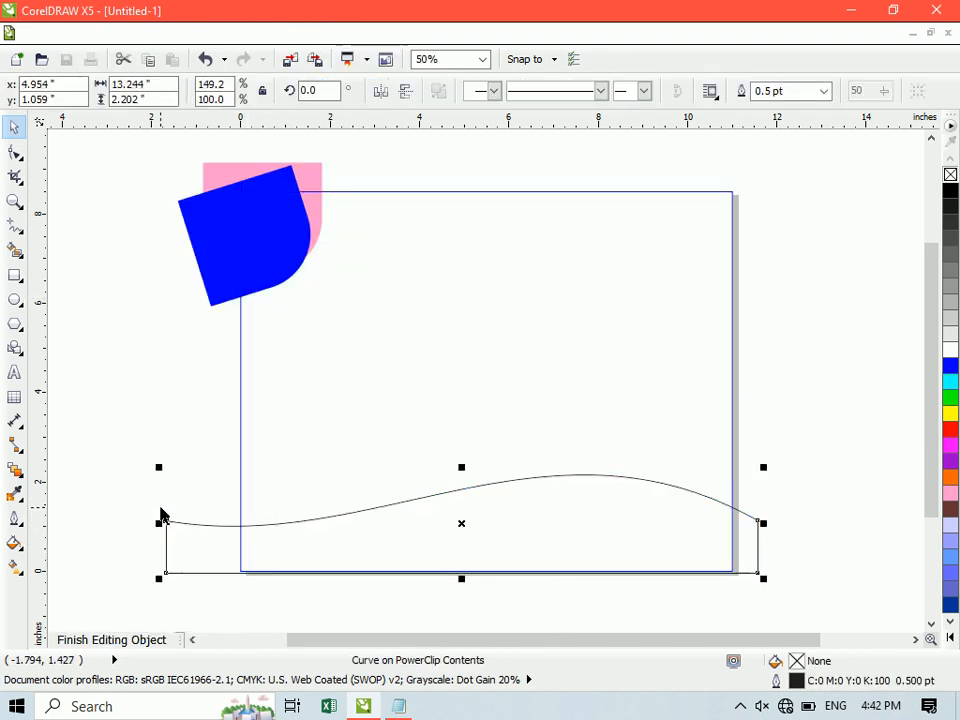
Rotate the wave to 9.7° and move it right and down so it runs past the page's lower-right corner.
left_click(697, 515)
left_click_drag(761, 472, 761, 424)
left_click_drag(570, 489, 664, 517)
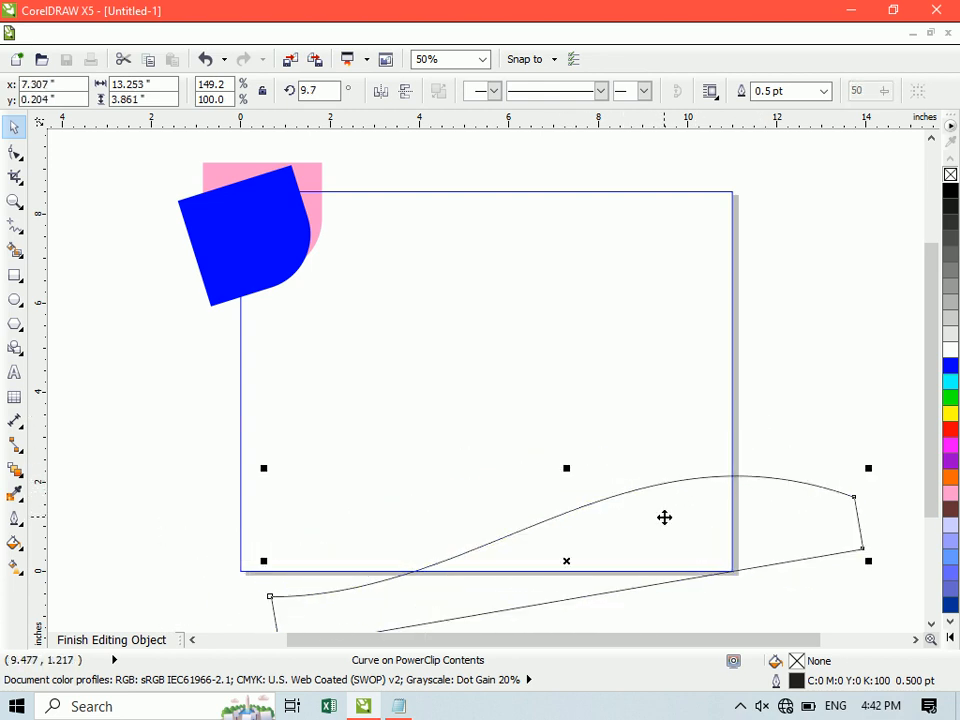
Make a copy of the wave rotated to 5.8° and fill it with pale lavender #CCCCFF.
left_click(784, 516)
left_click_drag(870, 467, 884, 493)
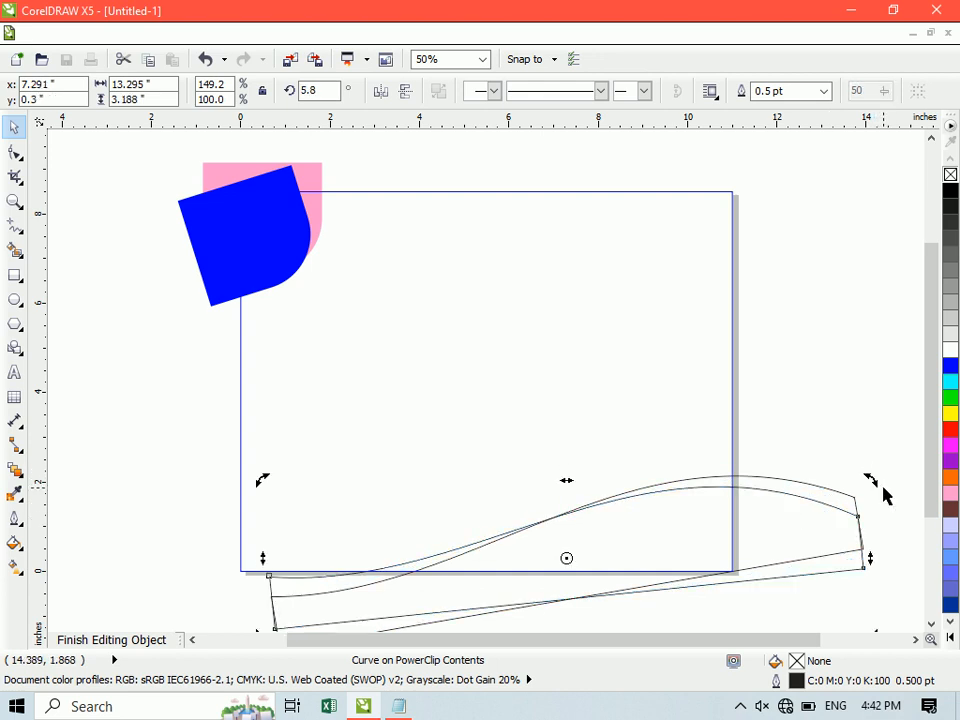
left_click(952, 512)
left_click(953, 528)
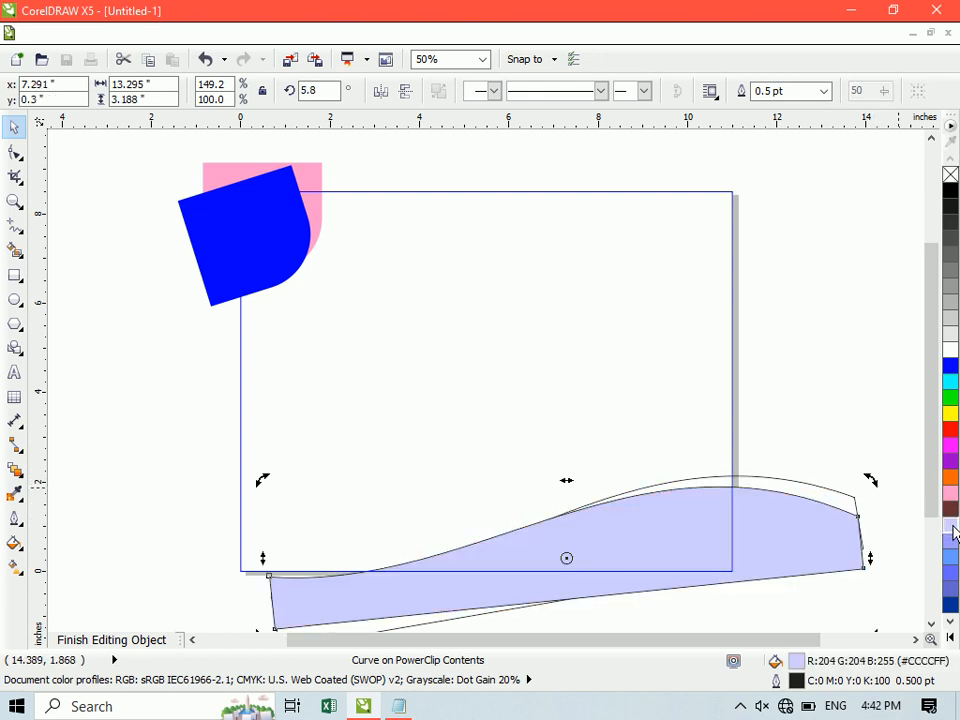
Match the lavender wave's outline to its fill, color the wave behind it darker periwinkle, and finish the PowerClip edit.
left_click(733, 484)
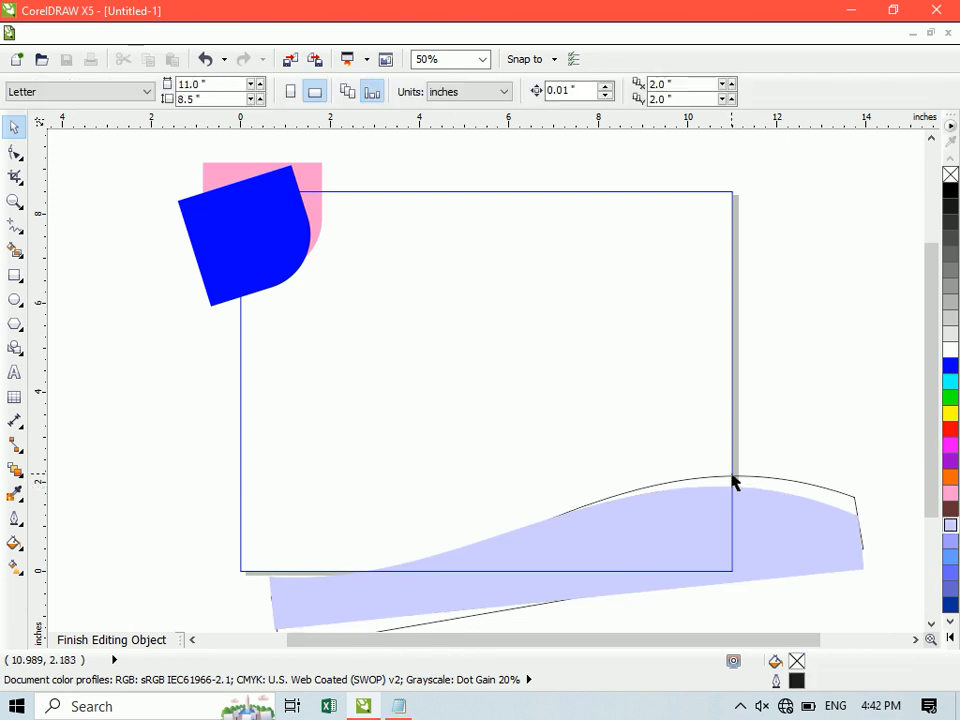
left_click(852, 497)
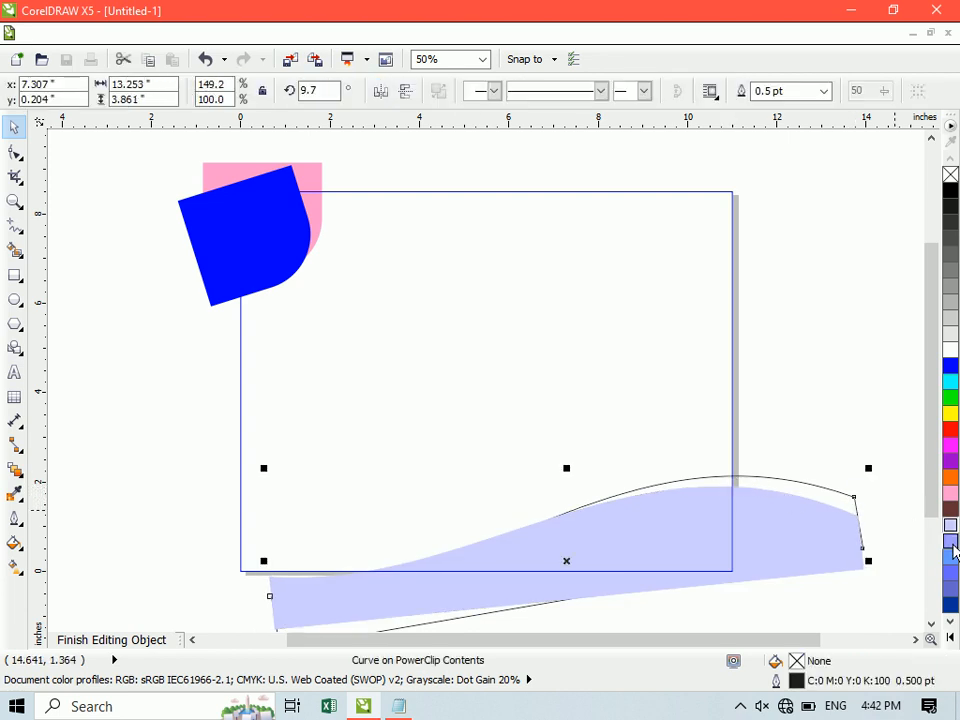
left_click(952, 543)
left_click(842, 431, "ctrl")
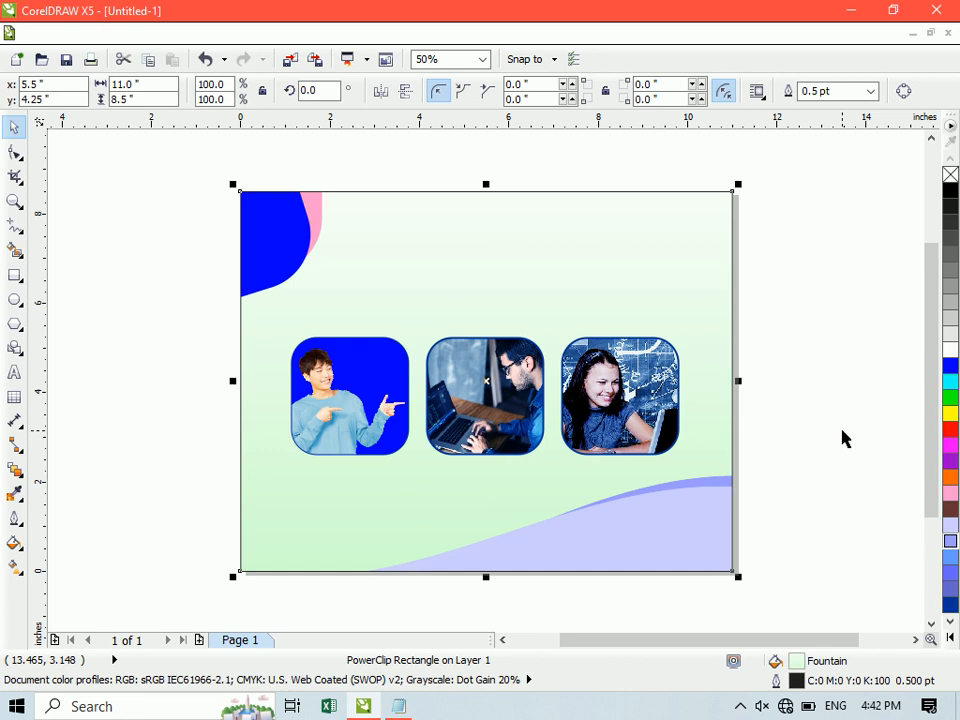
left_click(842, 431)
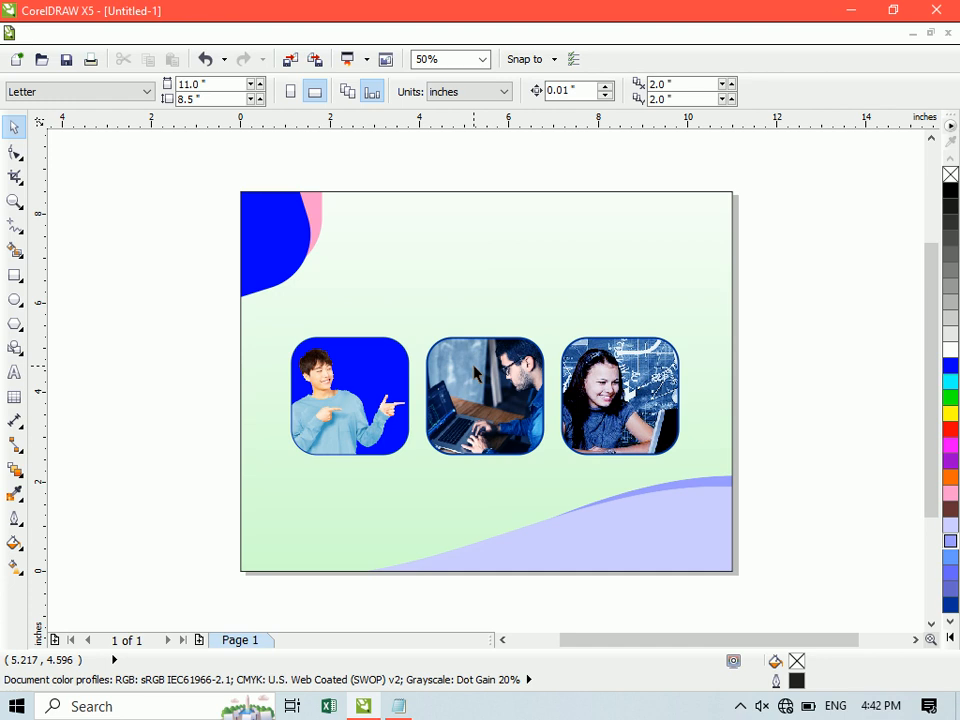
Add the Pashto artistic text "کمپ" in Arial above the pictures and enlarge it to about 171 pt.
left_click(14, 372)
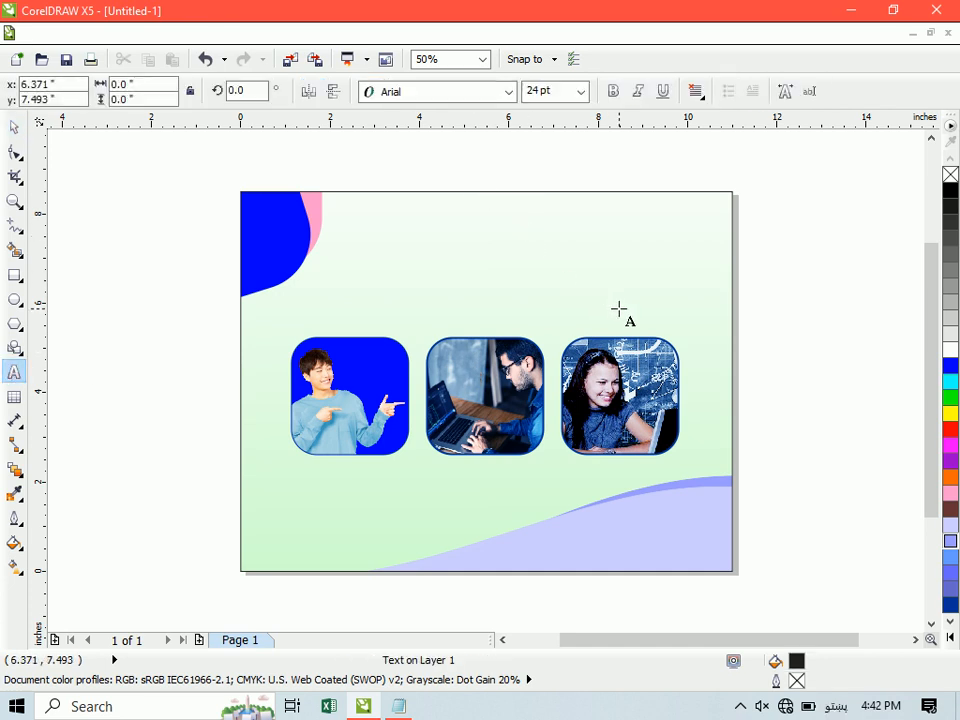
type("کمپی")
key("BackSpace")
key("ctrl+space")
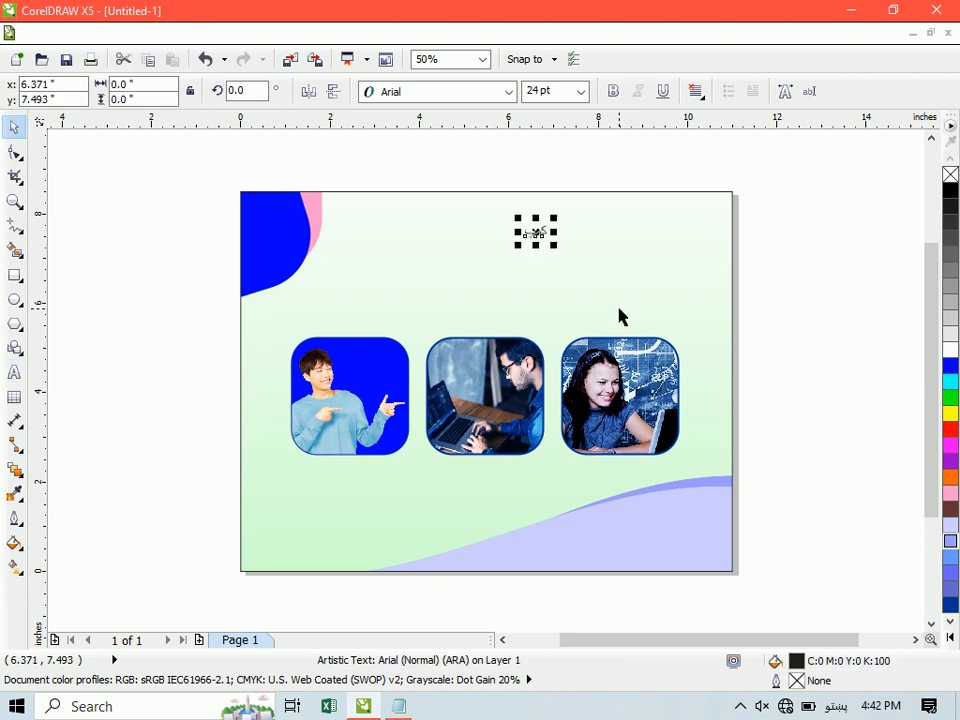
left_click(536, 224)
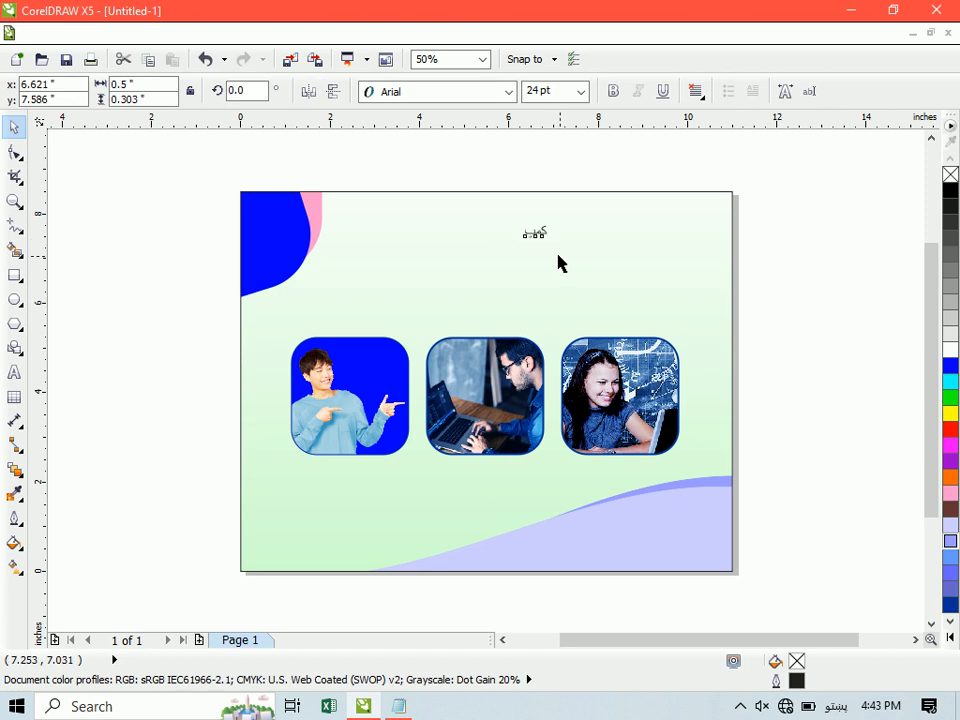
left_click(537, 235)
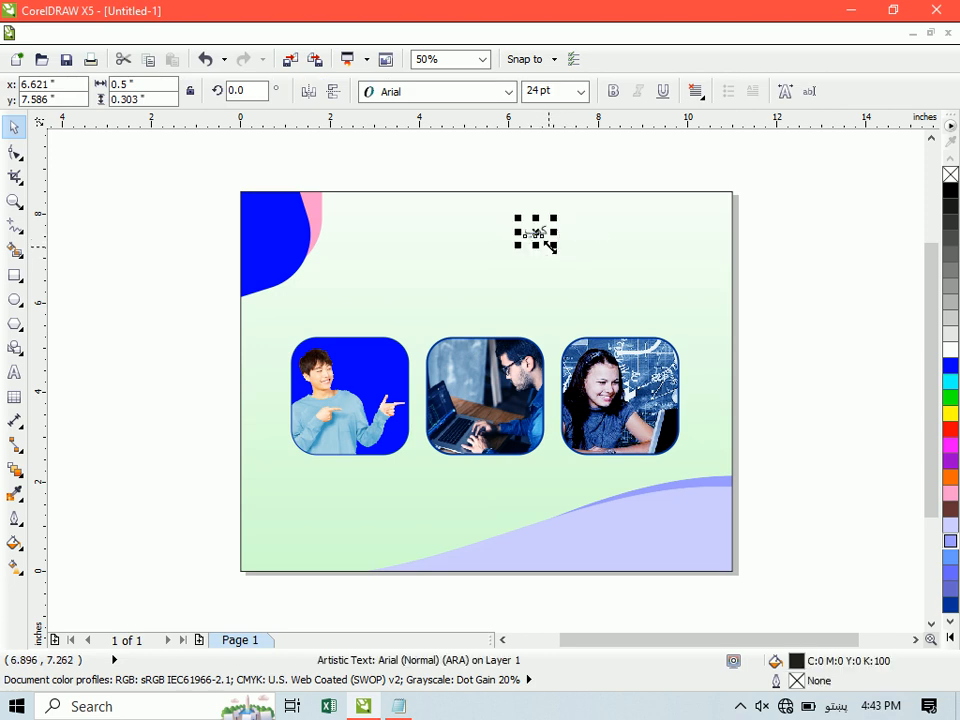
left_click_drag(550, 240, 583, 258)
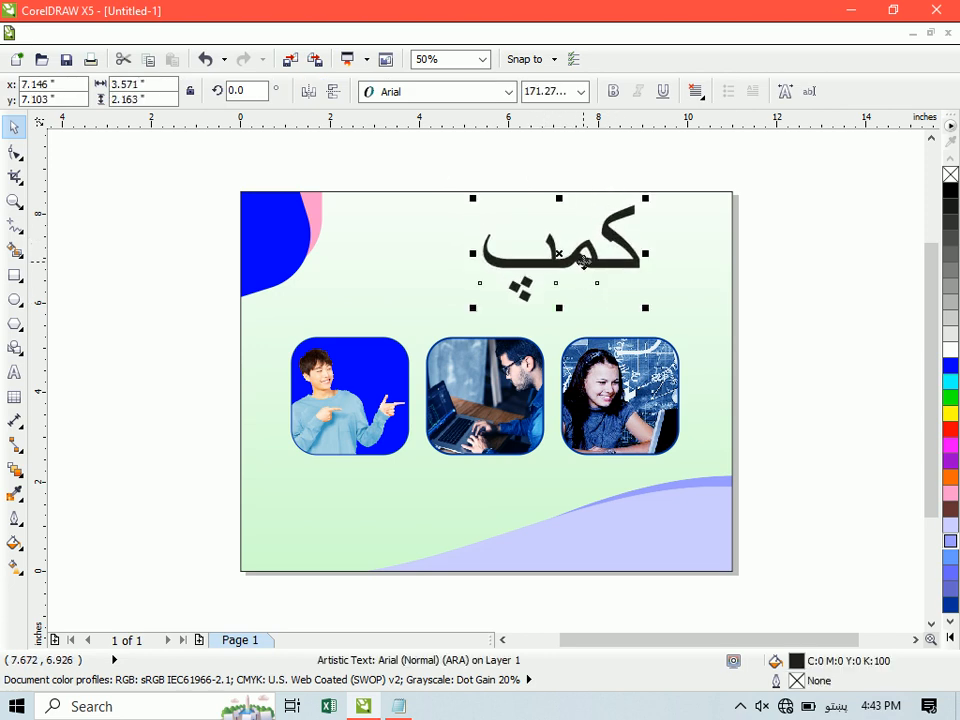
Replace the heading text with "کمپیوټر ساینس پوهنځی".
key("ctrl+space")
key("ctrl+a")
type("کم")
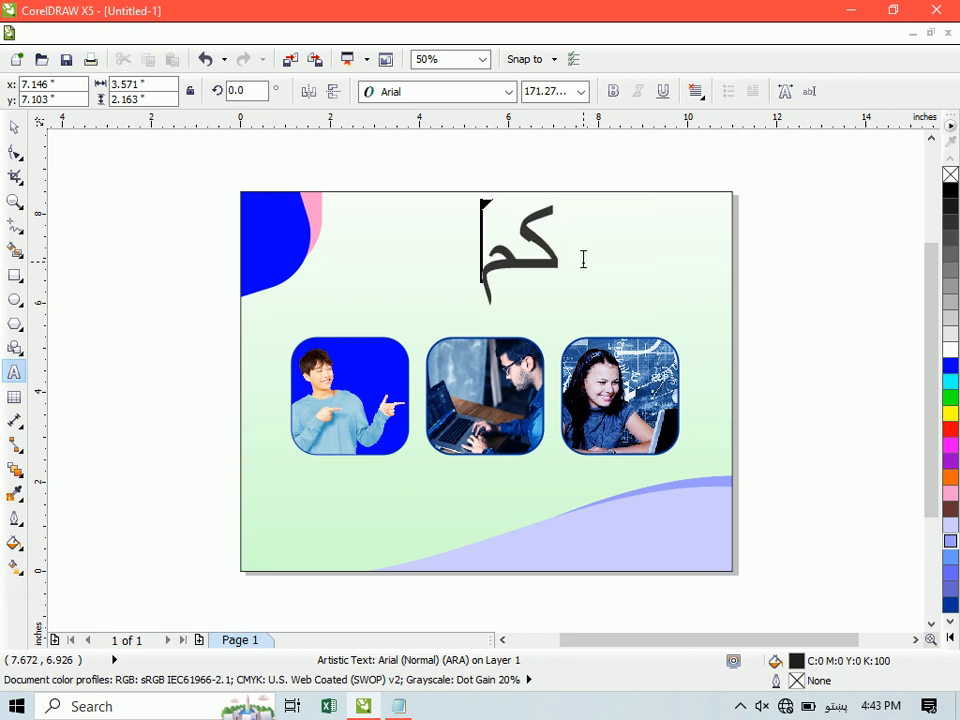
type("پیوټ")
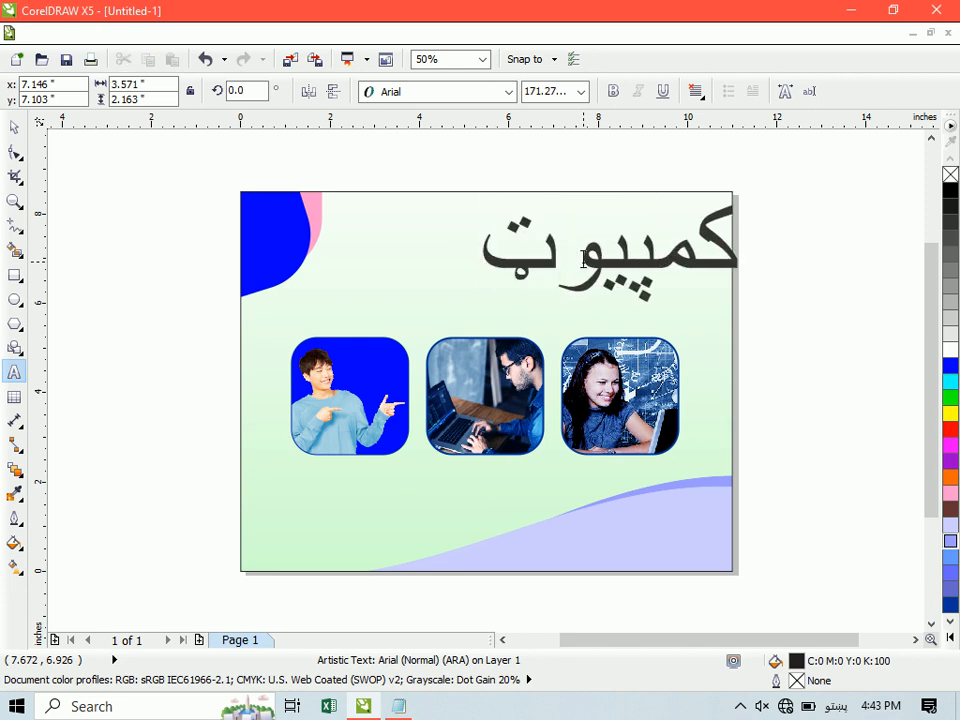
type("ر ساینس ")
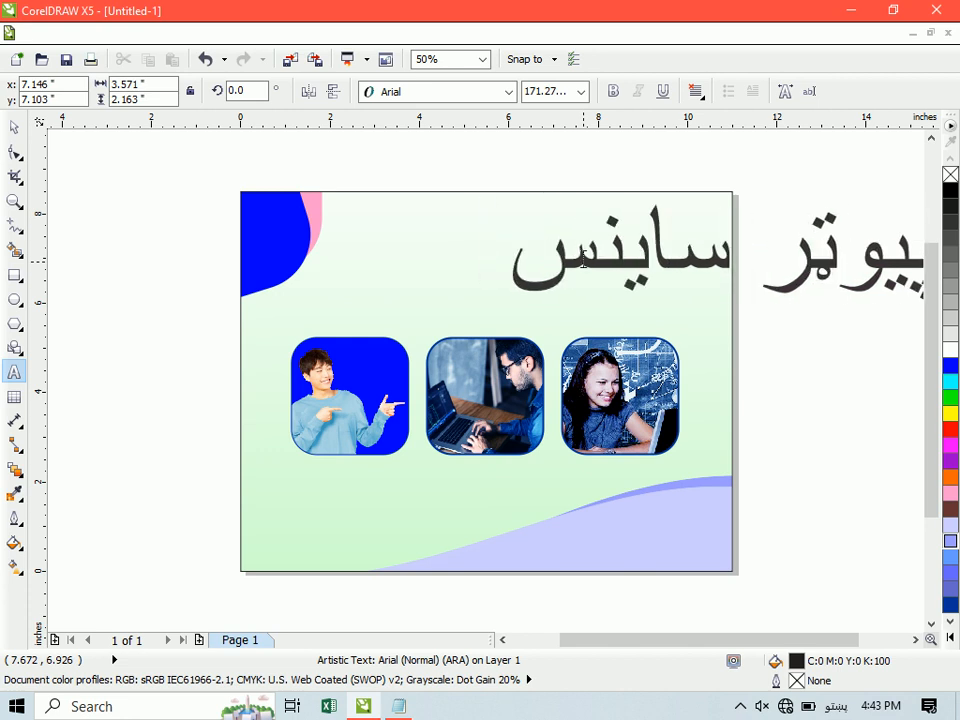
type("پو")
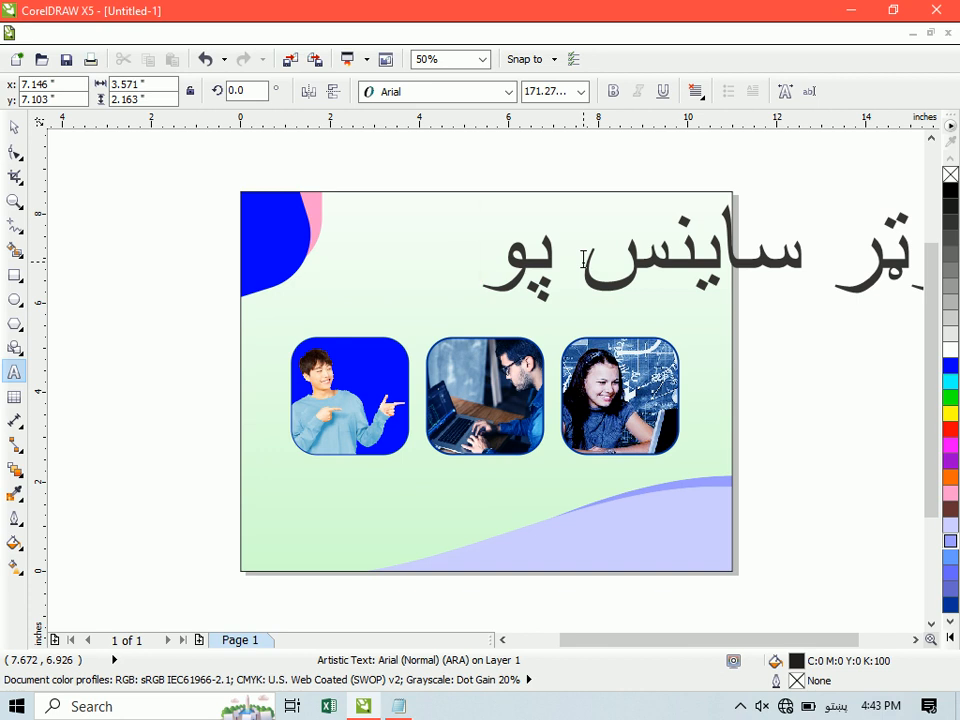
type("هنځی")
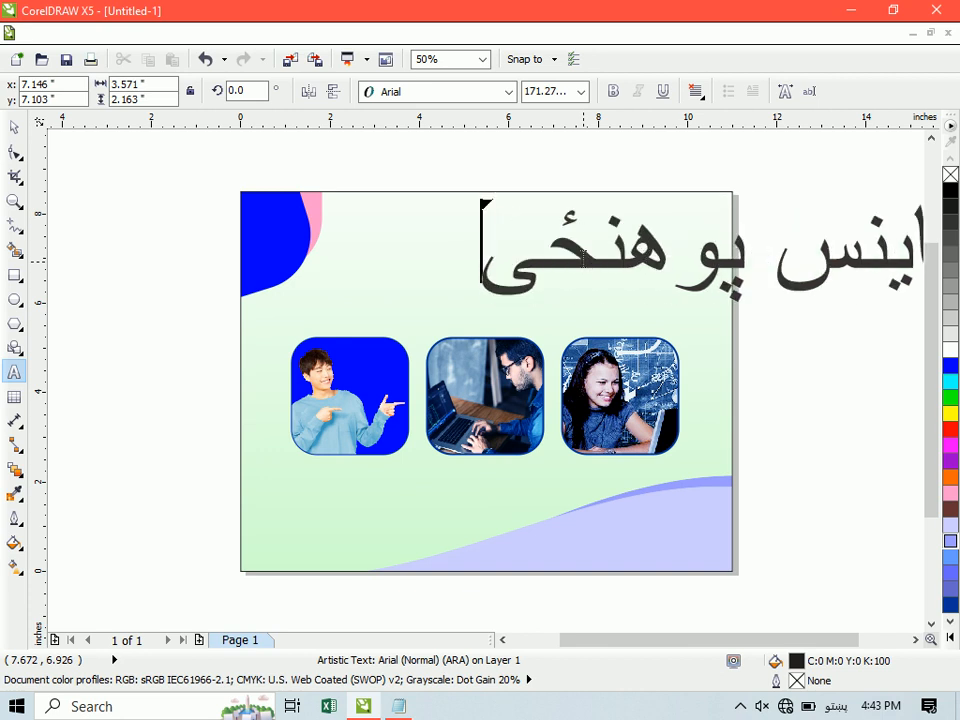
key("ctrl+space")
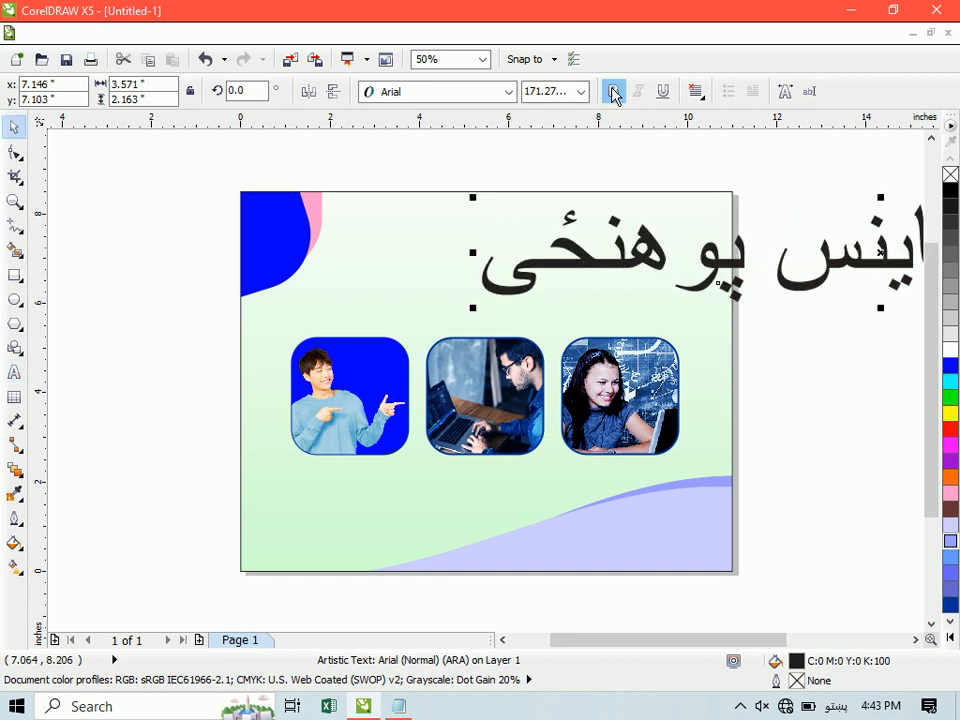
Make the heading bold, shrink it to about 80.8 pt and position it just above the three pictures.
left_click(613, 91)
left_click_drag(473, 198, 490, 243)
left_click_drag(598, 260, 718, 326)
left_click_drag(531, 247, 531, 286)
Change the Pashto heading's font to Bahij Titr.
left_click(508, 95)
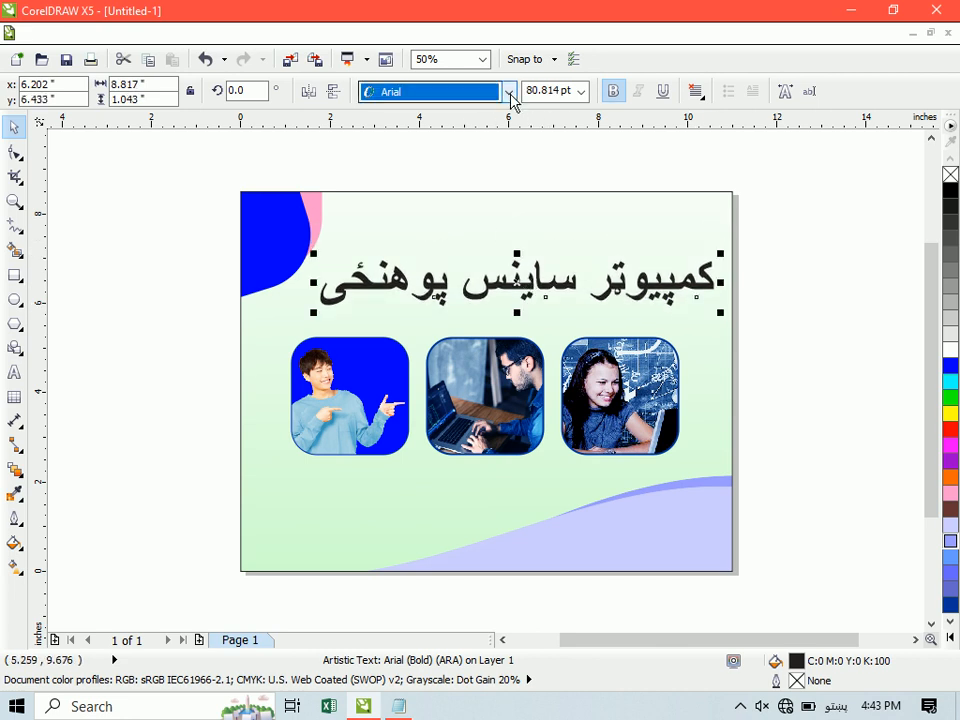
left_click(509, 93)
mouse_move(621, 248)
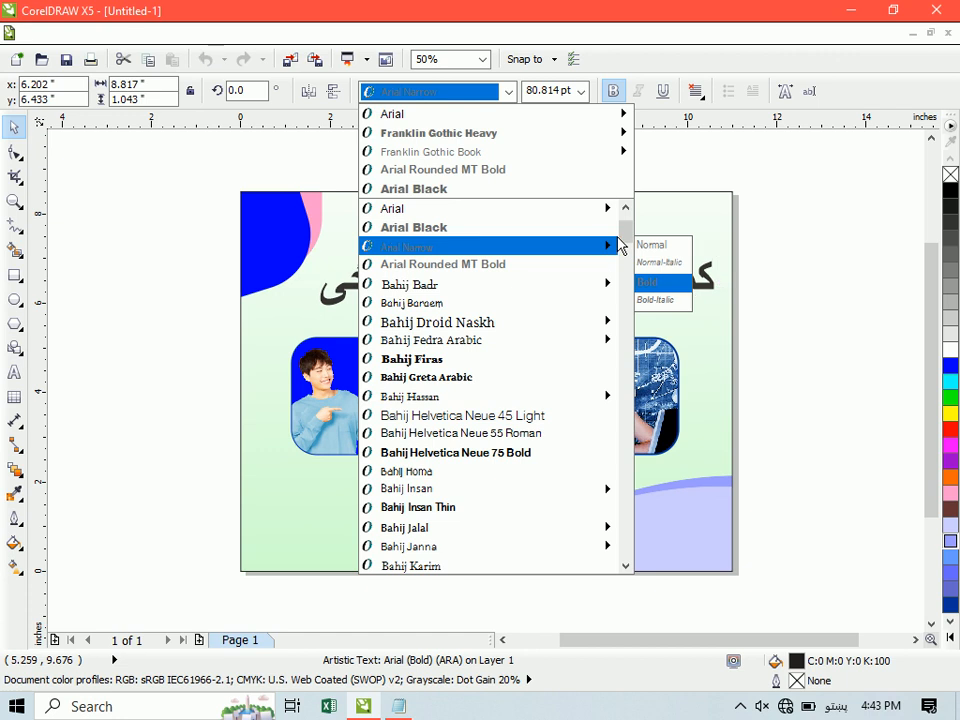
scroll(621, 262, "down", 12)
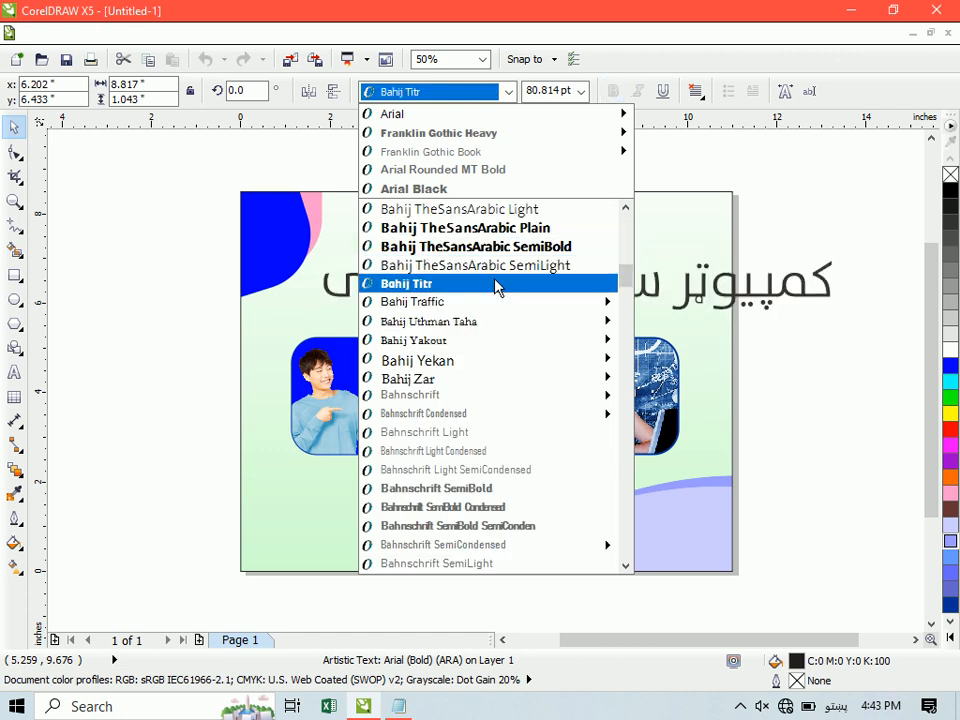
left_click(497, 285)
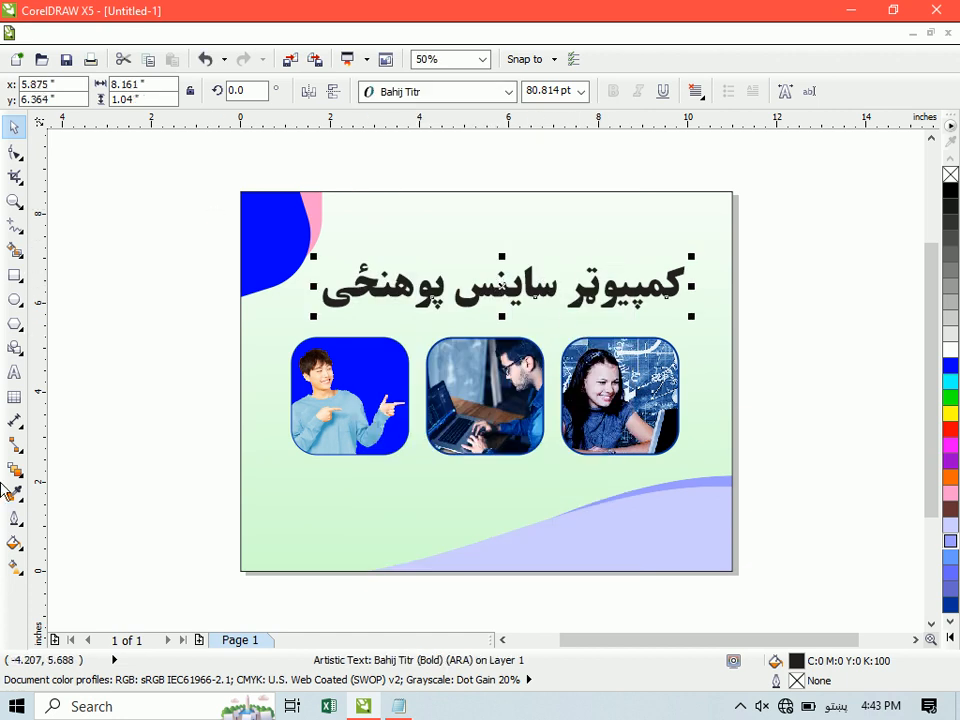
Give the heading a white 12 pt outline with rounded corners, placed behind the fill and scaled with the image.
left_click(13, 520)
left_click(100, 446)
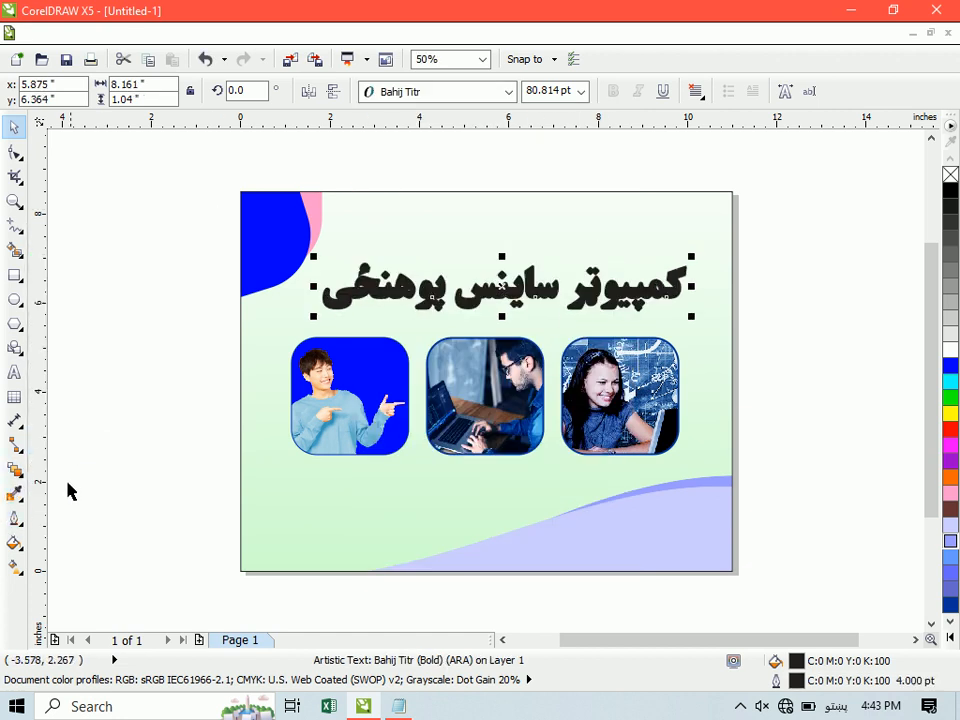
left_click(12, 528)
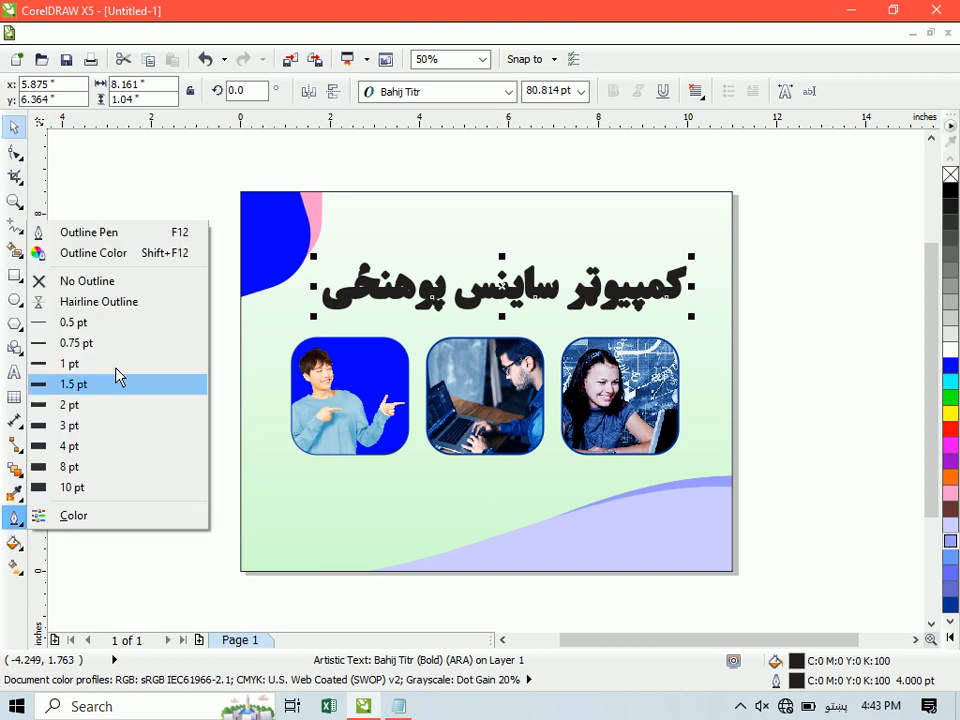
left_click(113, 231)
left_click(376, 249)
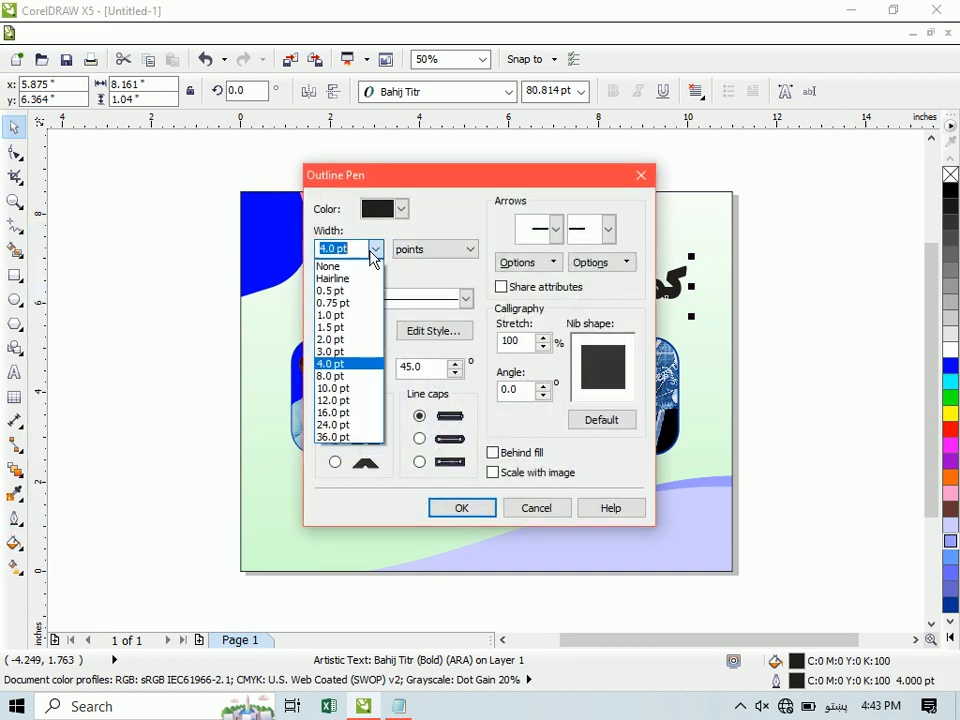
left_click(352, 400)
left_click(535, 457)
left_click(335, 440)
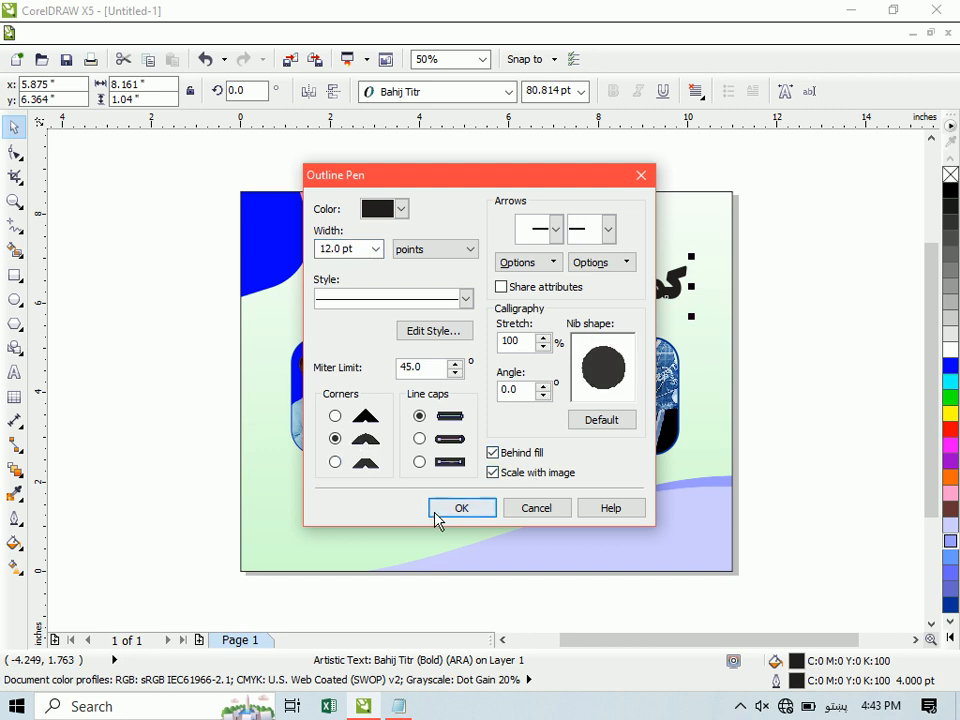
left_click(441, 512)
right_click(950, 350)
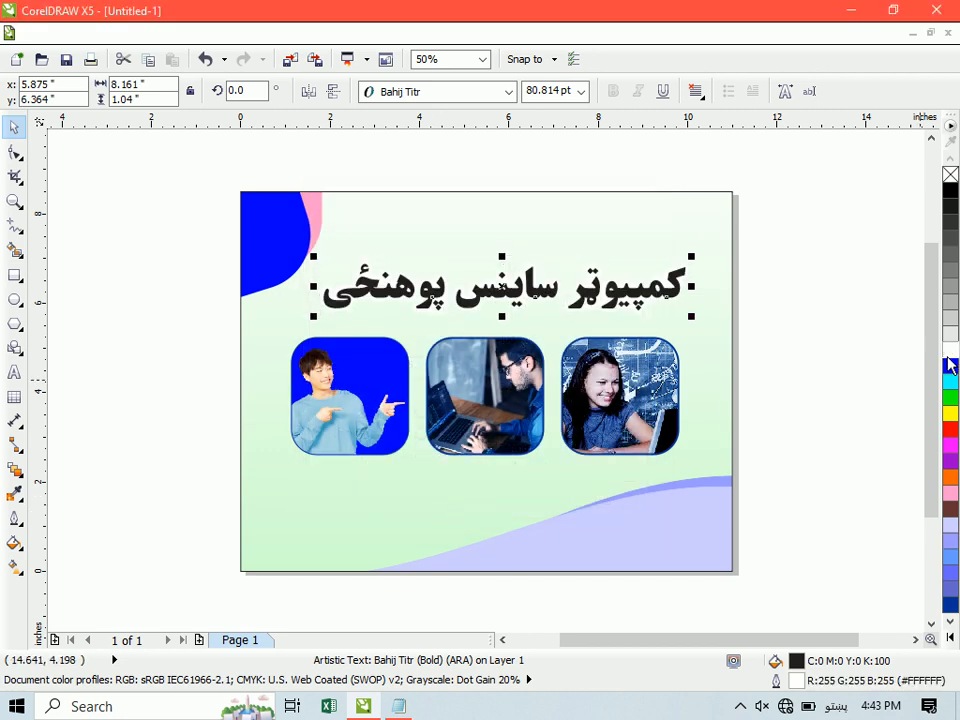
Set the heading's outline width to 7 pt.
left_click(15, 200)
left_click_drag(193, 238, 664, 341)
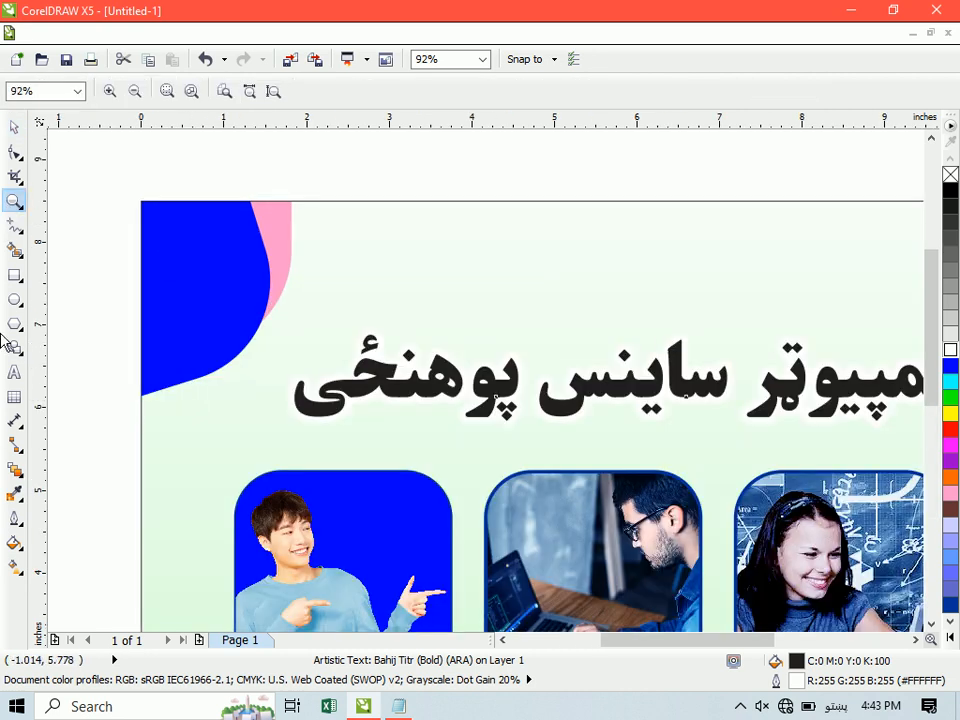
left_click(14, 127)
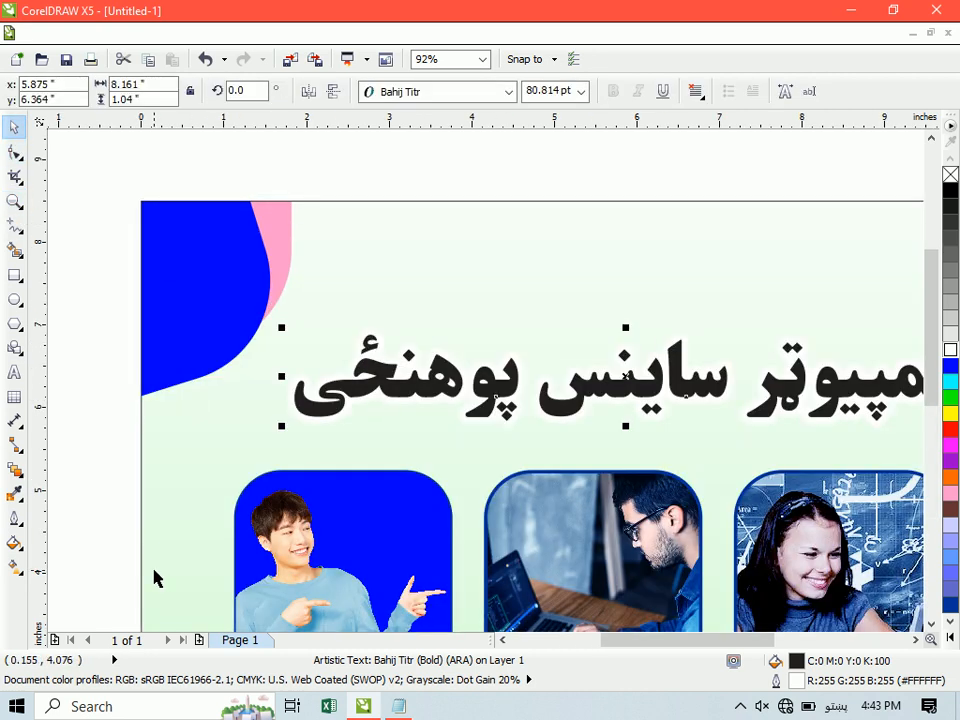
left_click(15, 518)
left_click(73, 443)
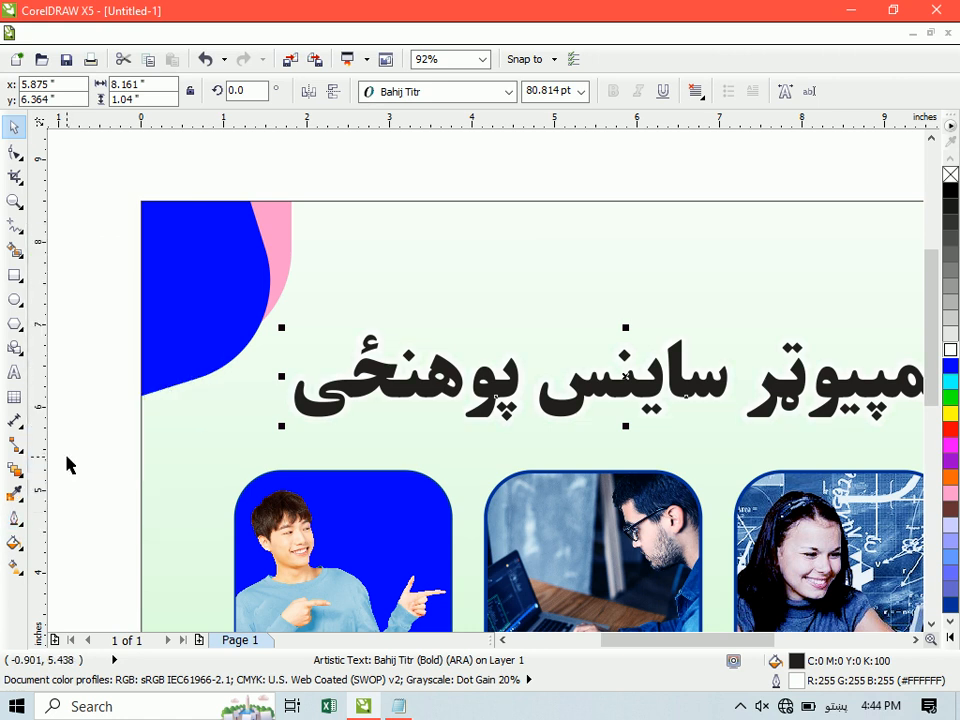
left_click(14, 545)
left_click(148, 230)
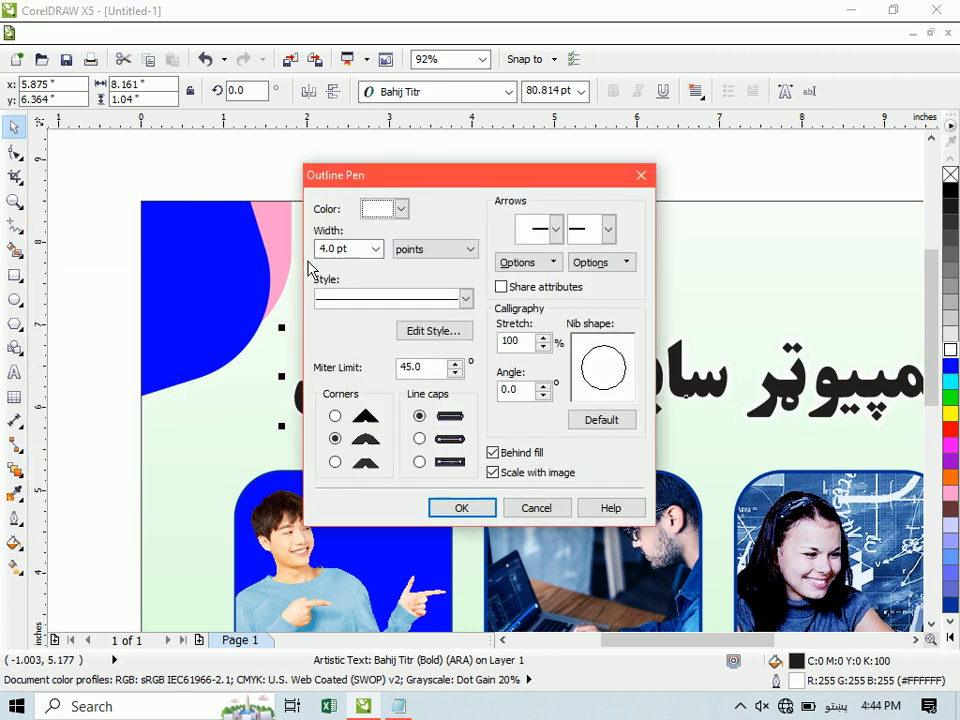
key("Tab")
type("7")
key("Return")
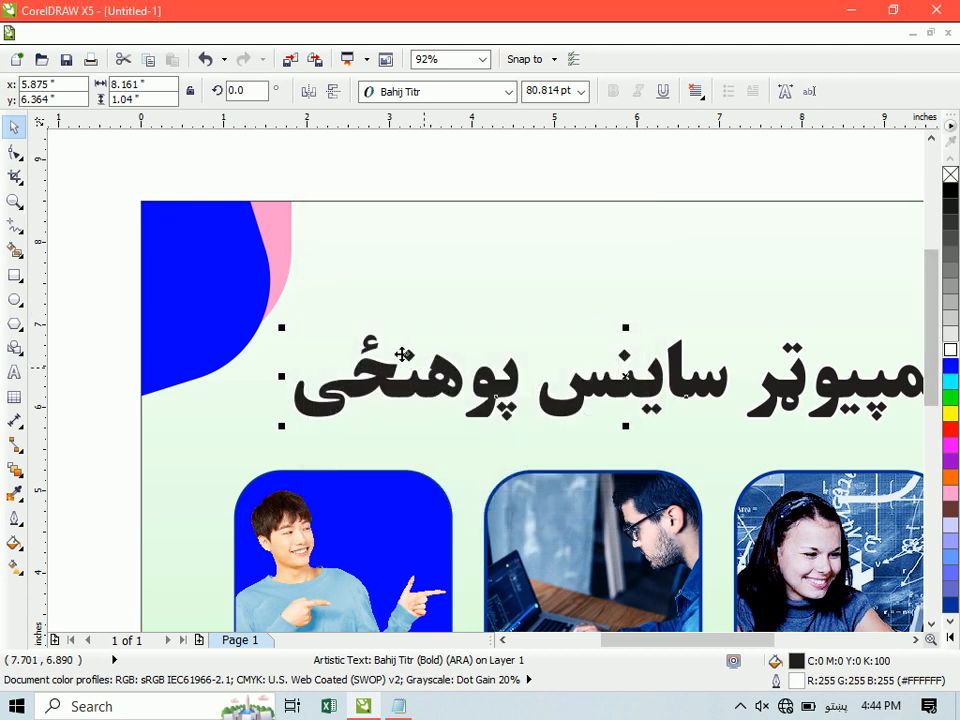
Sample the bright blue background of the first picture and fill the heading text with it.
left_click(15, 518)
left_click(17, 495)
left_click(71, 497)
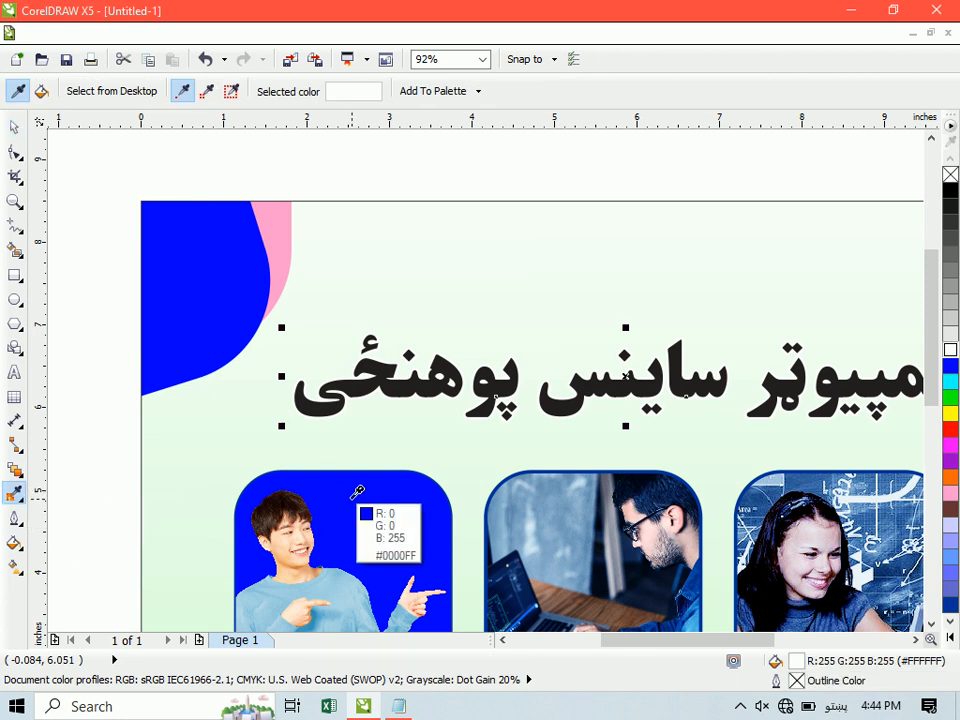
left_click(357, 493)
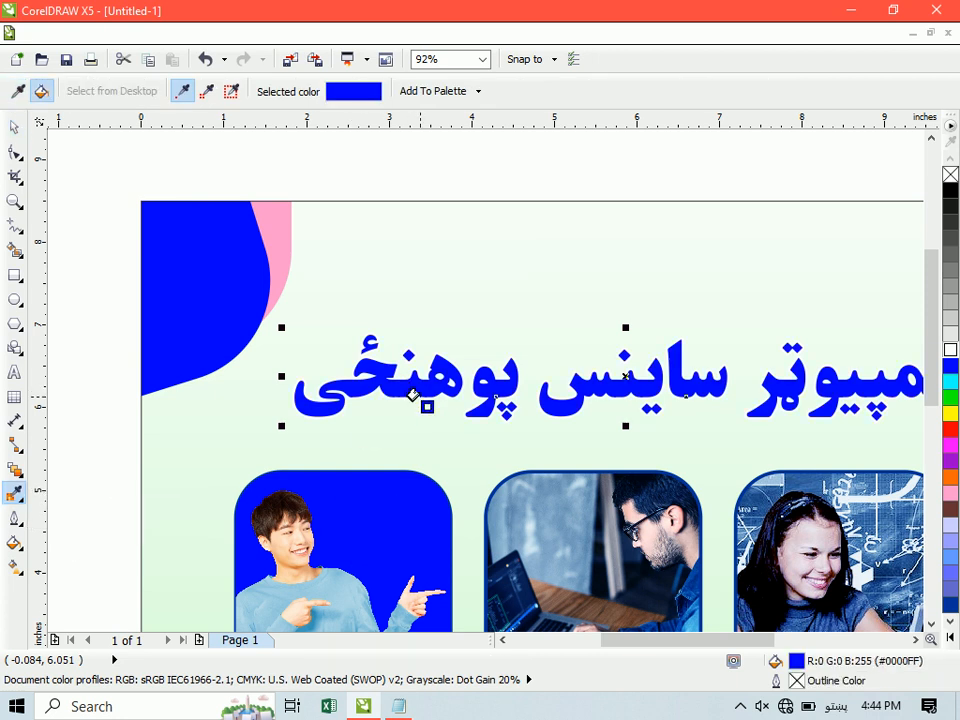
left_click(14, 126)
key("shift+F4")
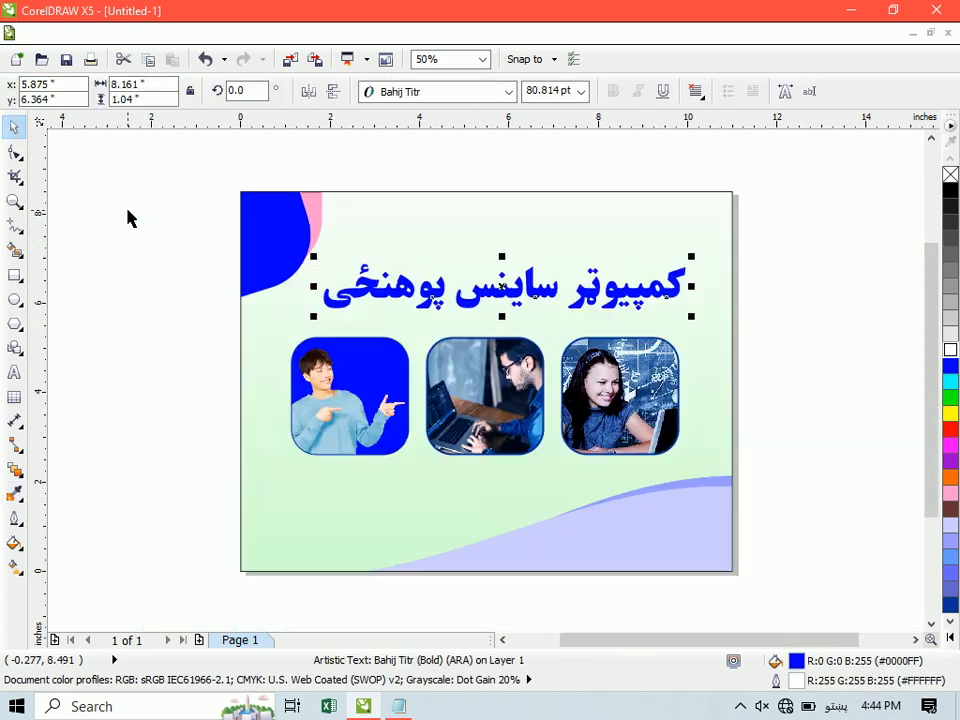
left_click(123, 262)
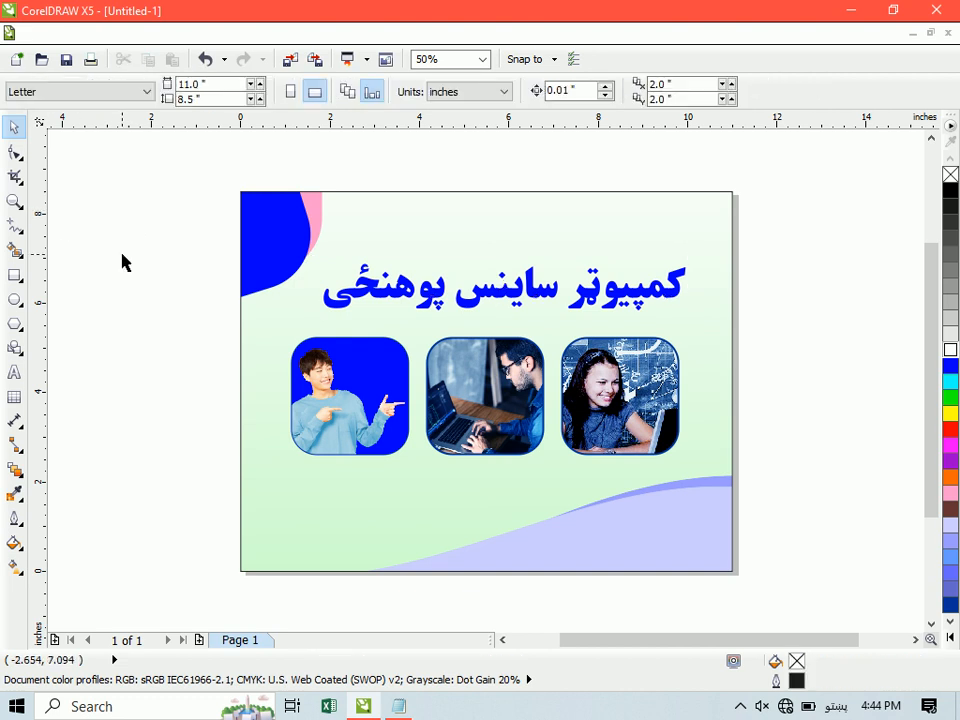
Change the end color of the background rectangle's linear gradient from light green to deep blue-violet.
left_click(256, 410)
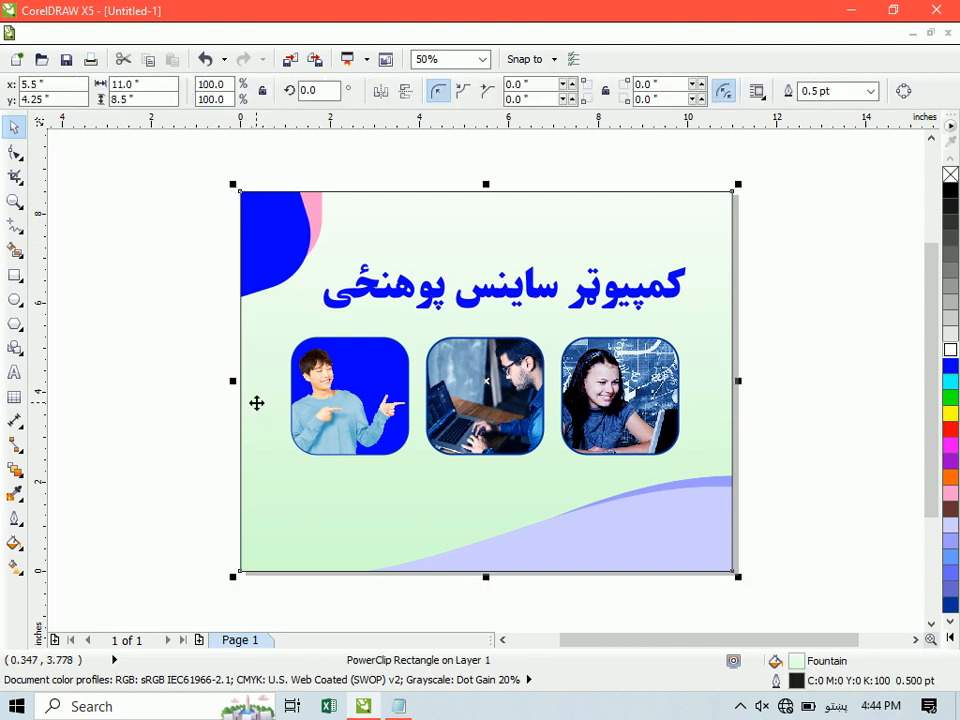
left_click(17, 568)
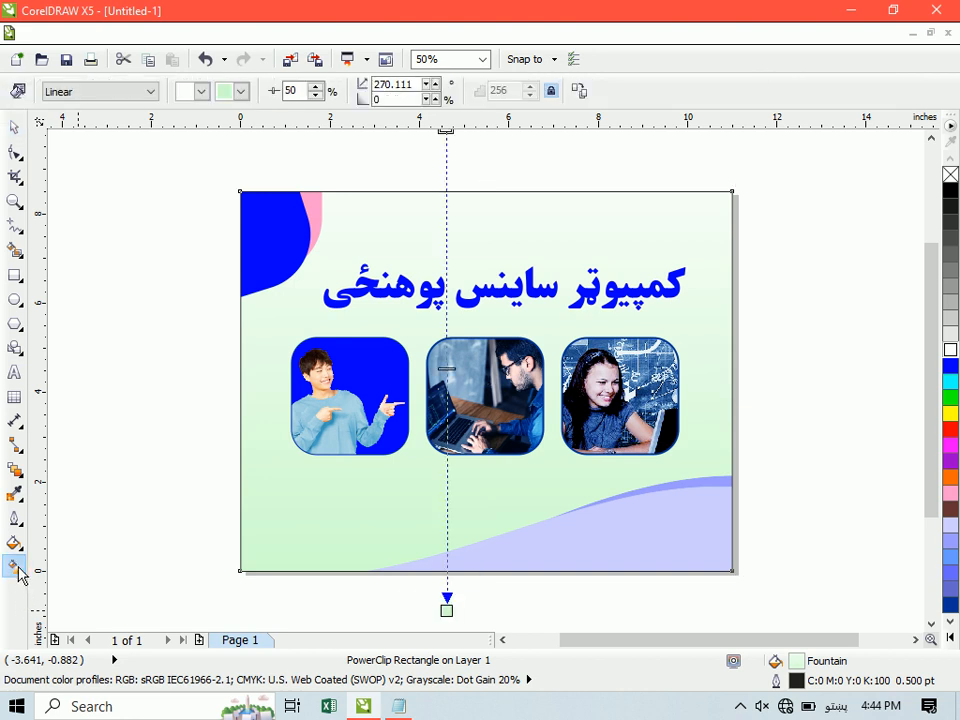
left_click(241, 92)
scroll(307, 197, "down", 3)
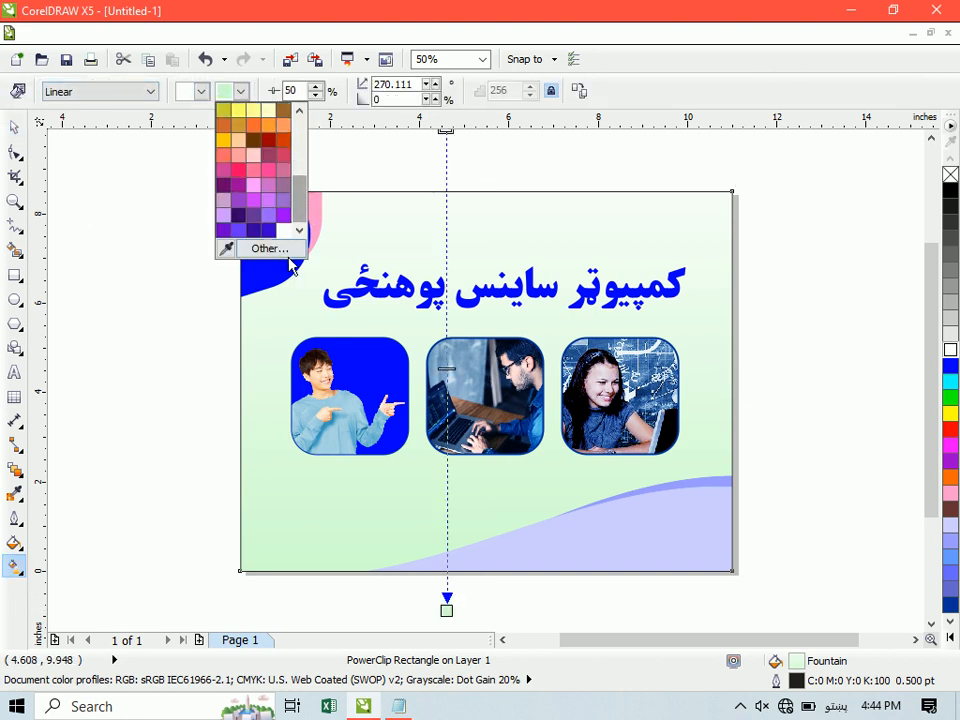
left_click(266, 231)
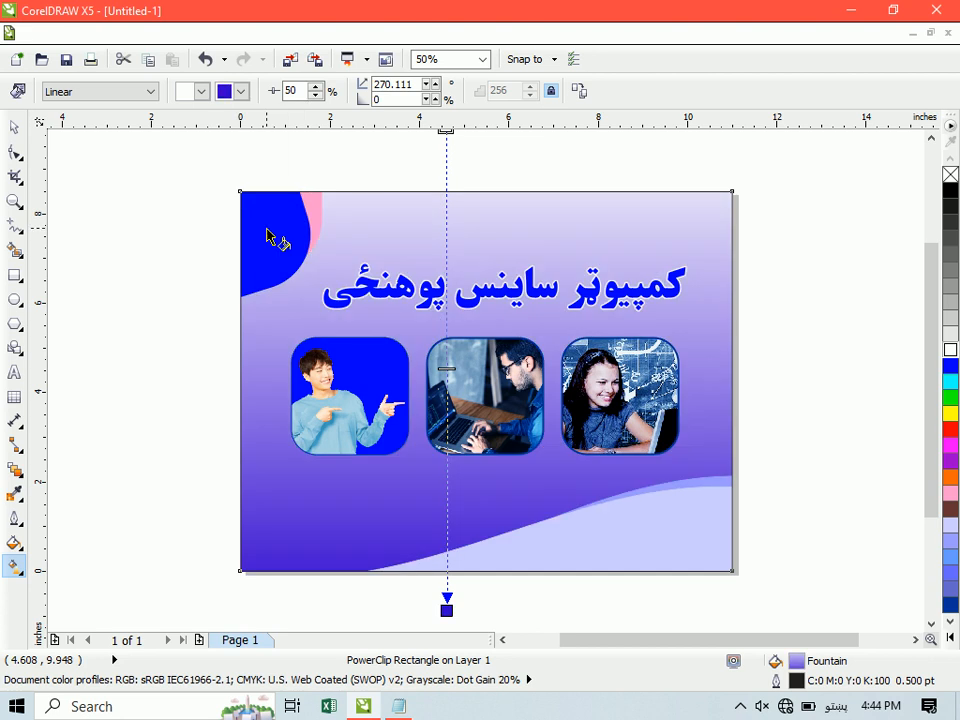
Try sky blue as the background gradient's start color, and replace it with the pale blue #EDFBFF.
left_click(201, 91)
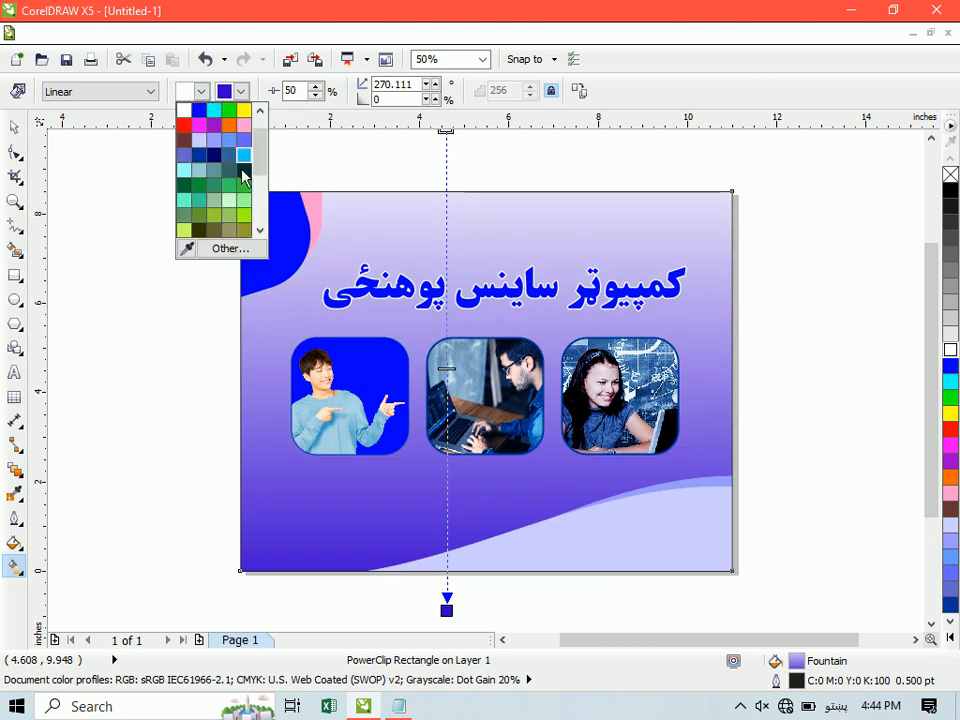
left_click(243, 157)
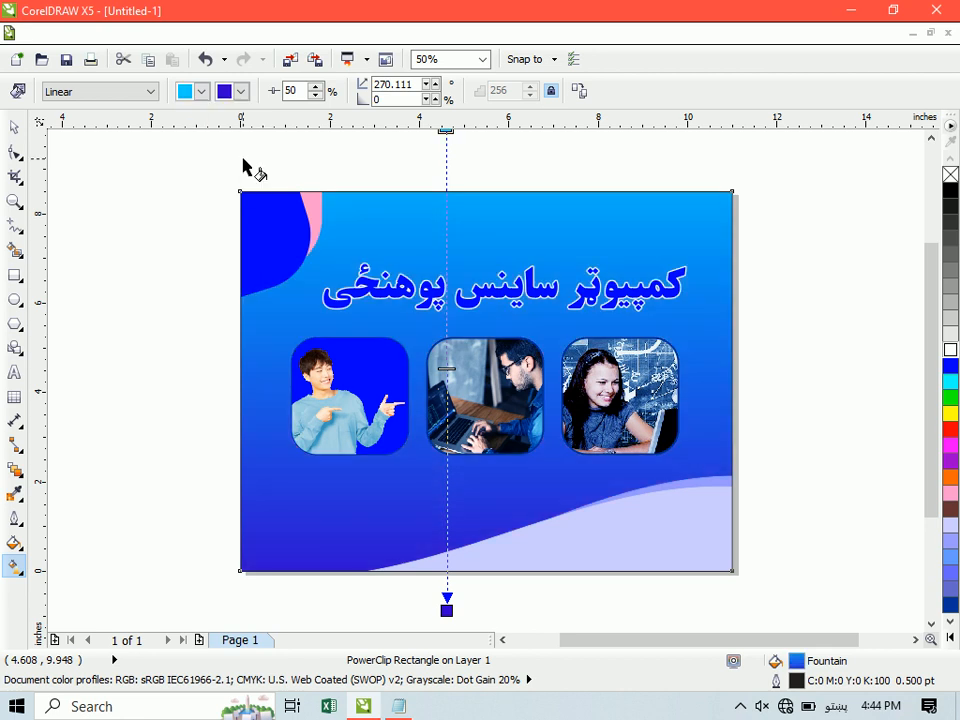
left_click(201, 91)
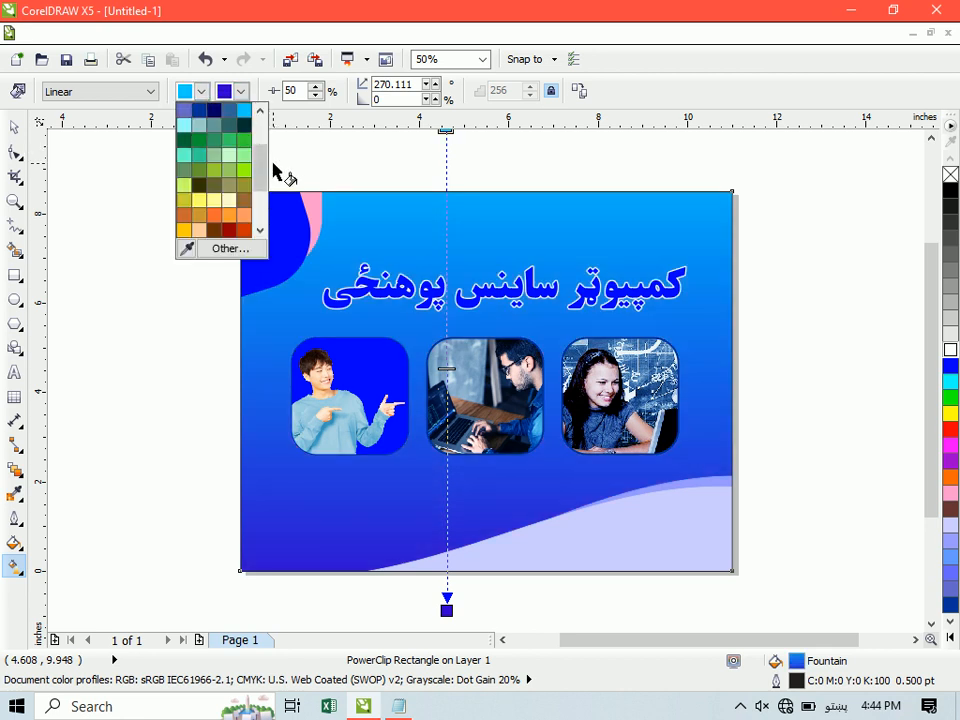
left_click_drag(259, 165, 259, 132)
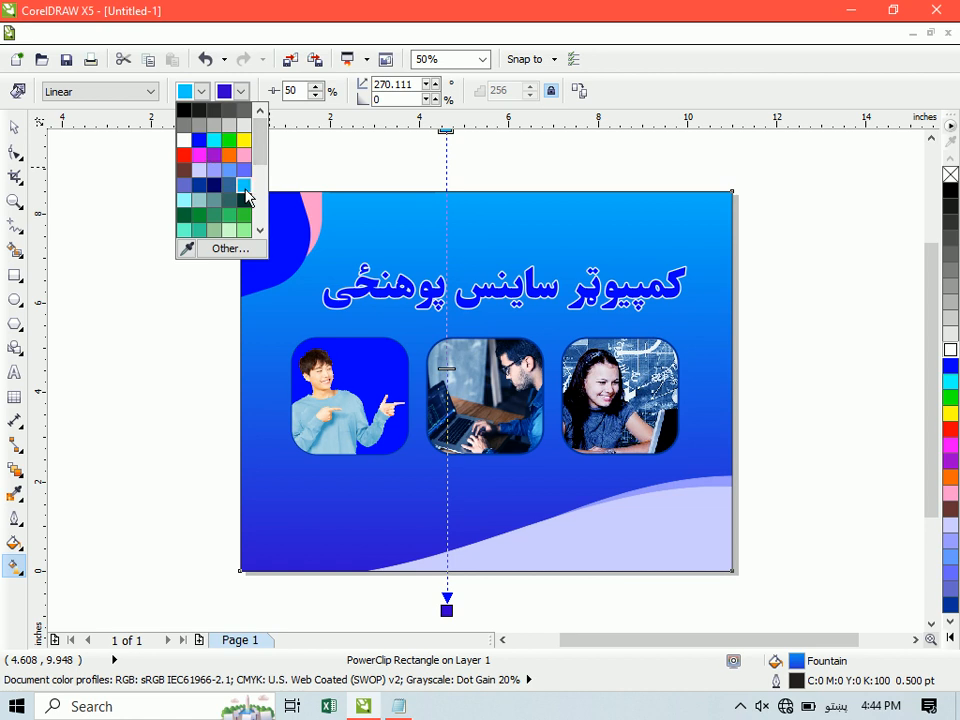
left_click(216, 248)
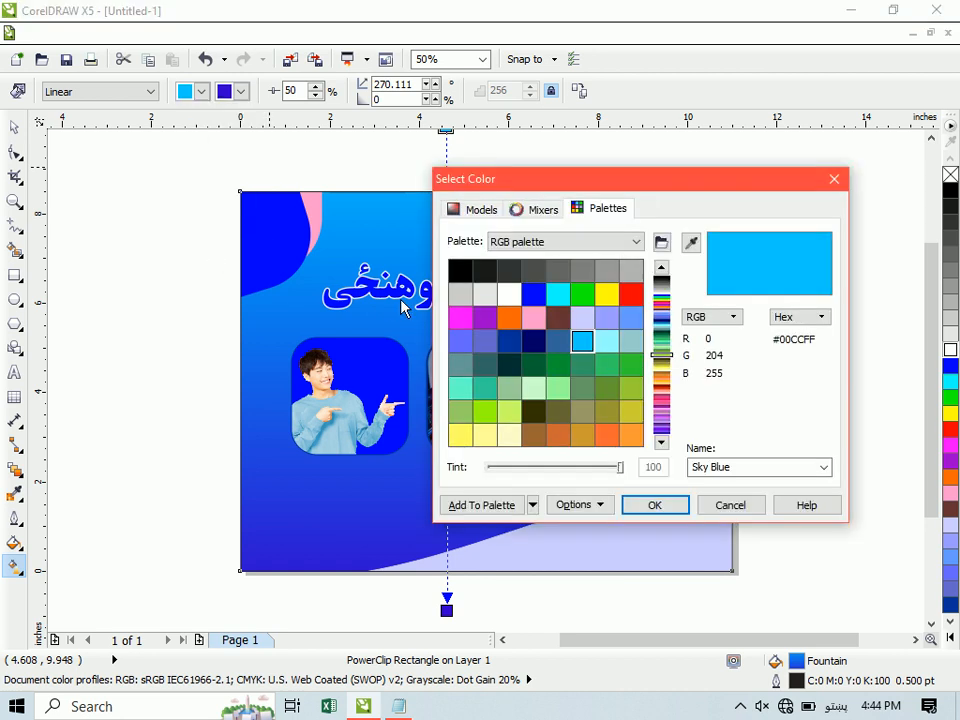
left_click(479, 212)
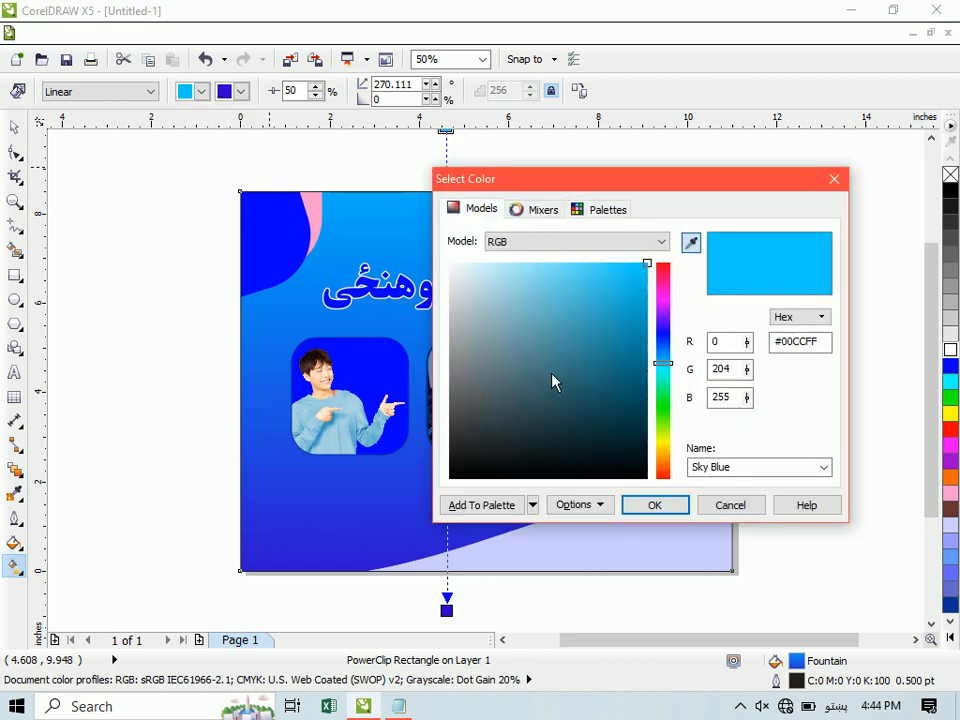
left_click_drag(537, 285, 463, 262)
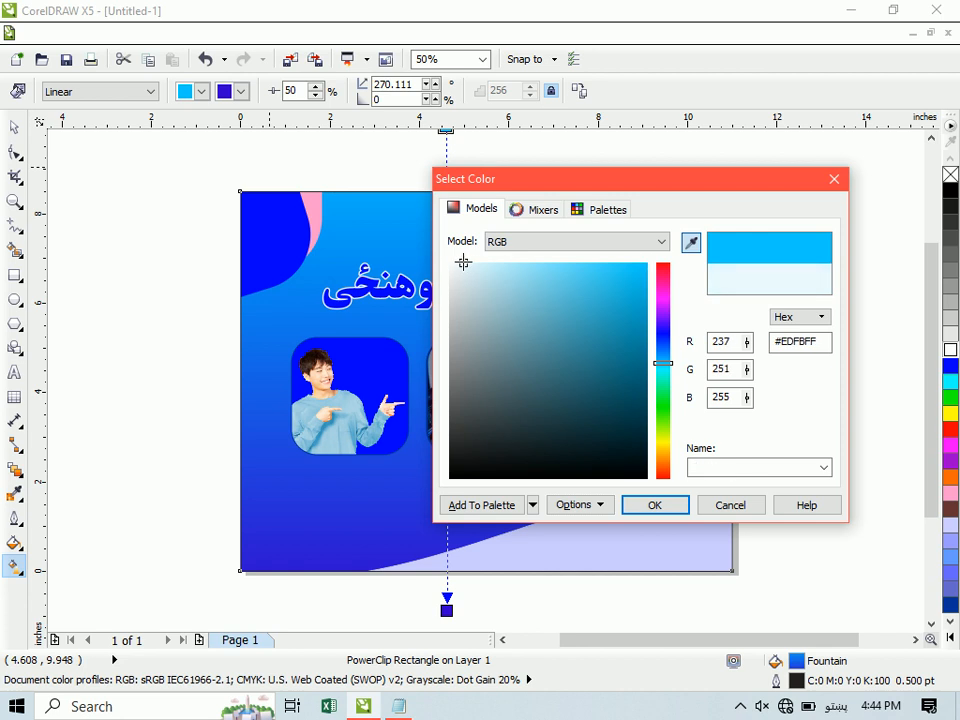
left_click(653, 505)
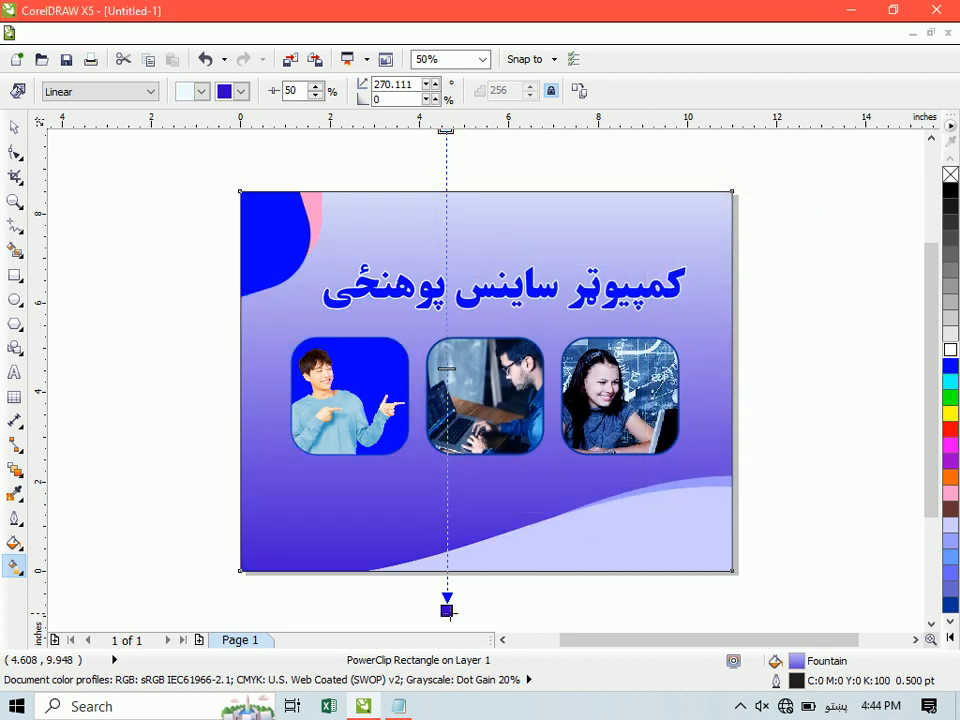
Set the background gradient's end color to the darker violet #2D0999.
left_click(241, 91)
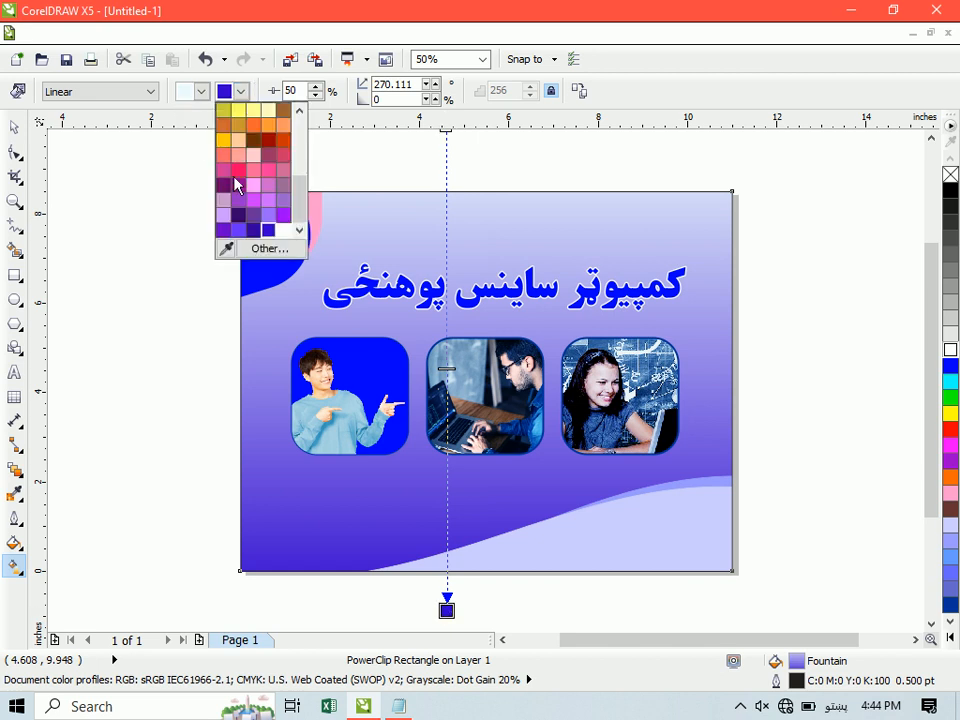
left_click(259, 252)
left_click(474, 209)
left_click_drag(637, 427, 634, 348)
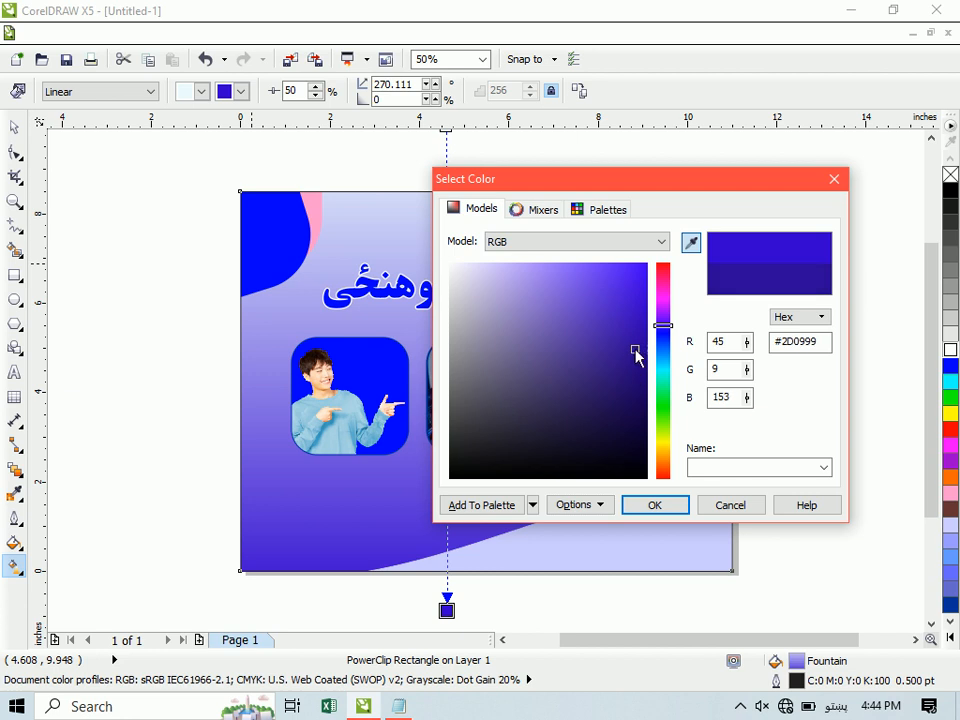
left_click(655, 505)
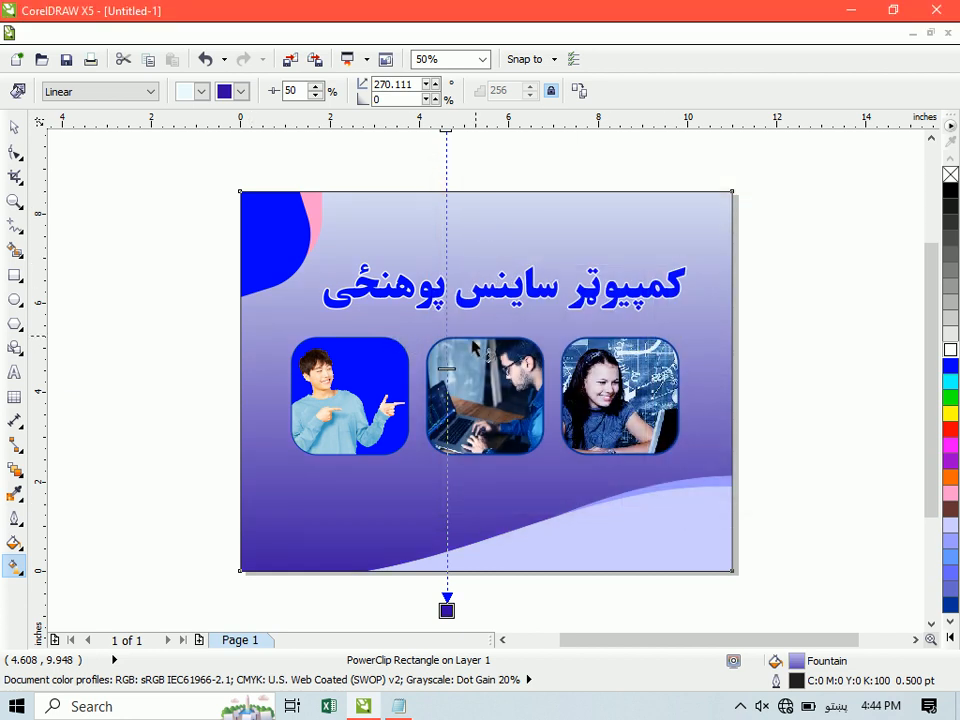
Shift the background gradient upward so dark violet covers more of the lower page, and select the heading text.
left_click_drag(447, 448, 466, 345)
left_click(14, 127)
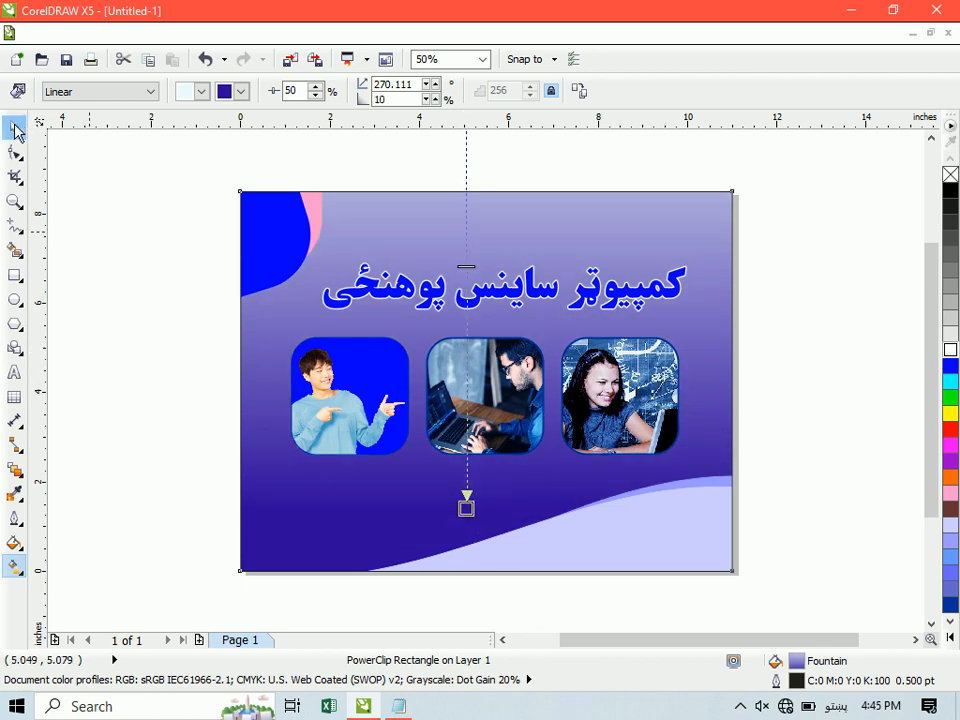
left_click(174, 311)
left_click(365, 292)
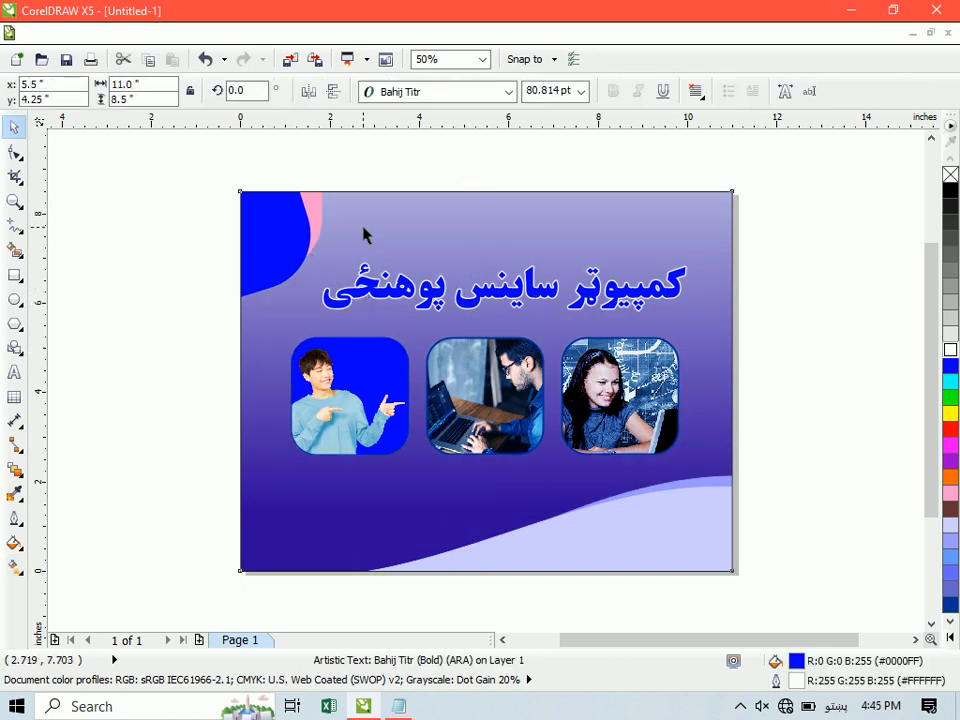
Inside the background's PowerClip, duplicate the pink corner shape rotated to 330.9°, send it to the back and shift it up and right.
left_click(364, 233, "ctrl")
left_click(304, 220)
left_click(321, 182)
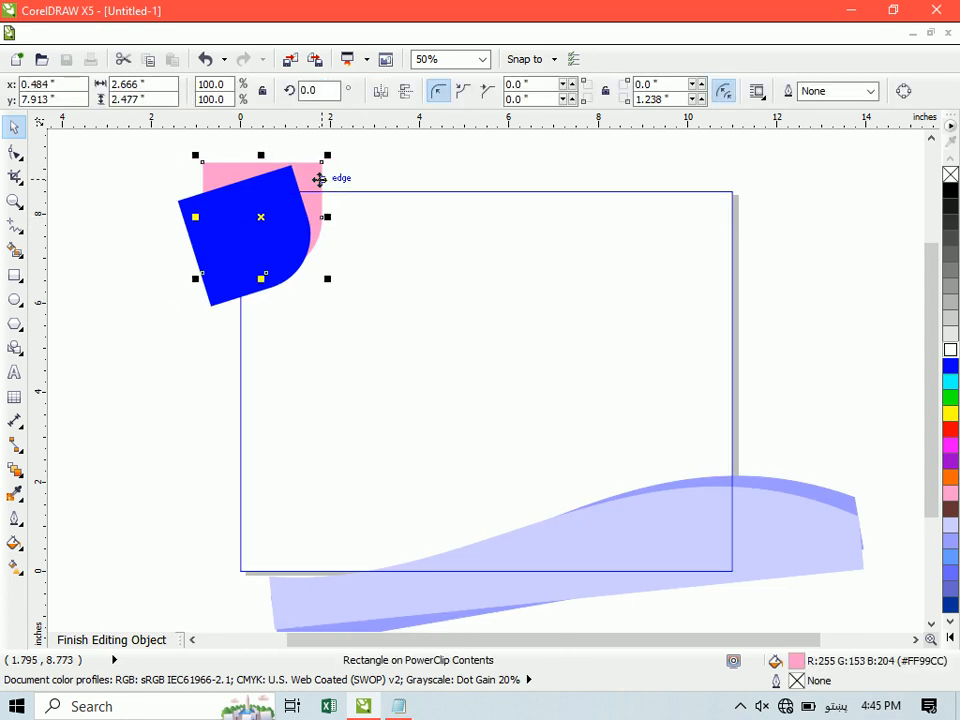
left_click(311, 183)
left_click_drag(331, 156, 366, 199)
key("shift+Page_Down")
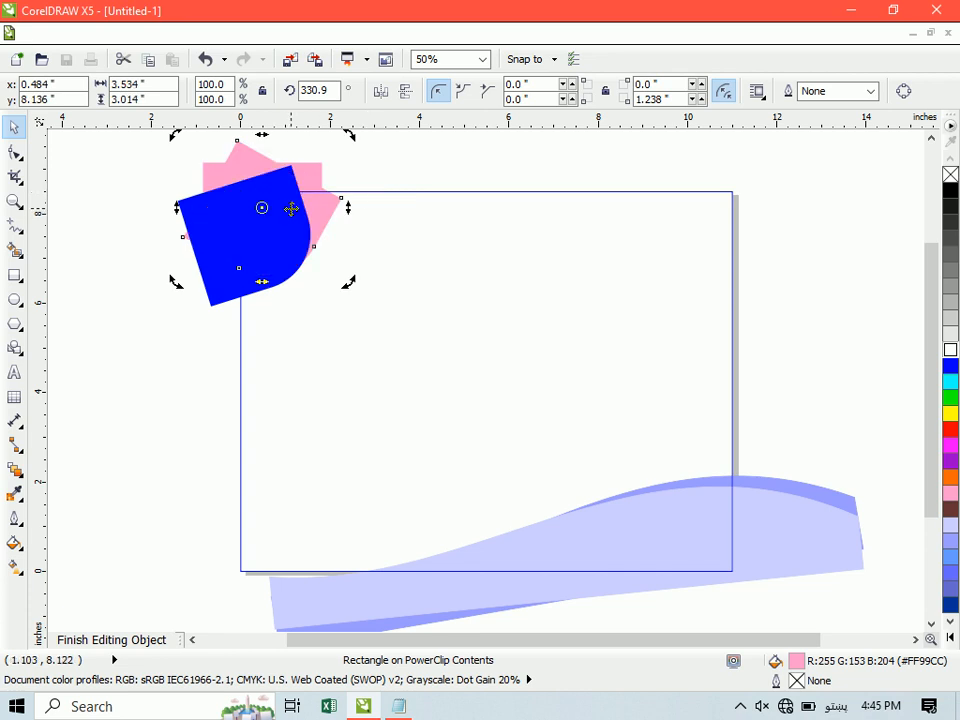
left_click_drag(246, 156, 266, 139)
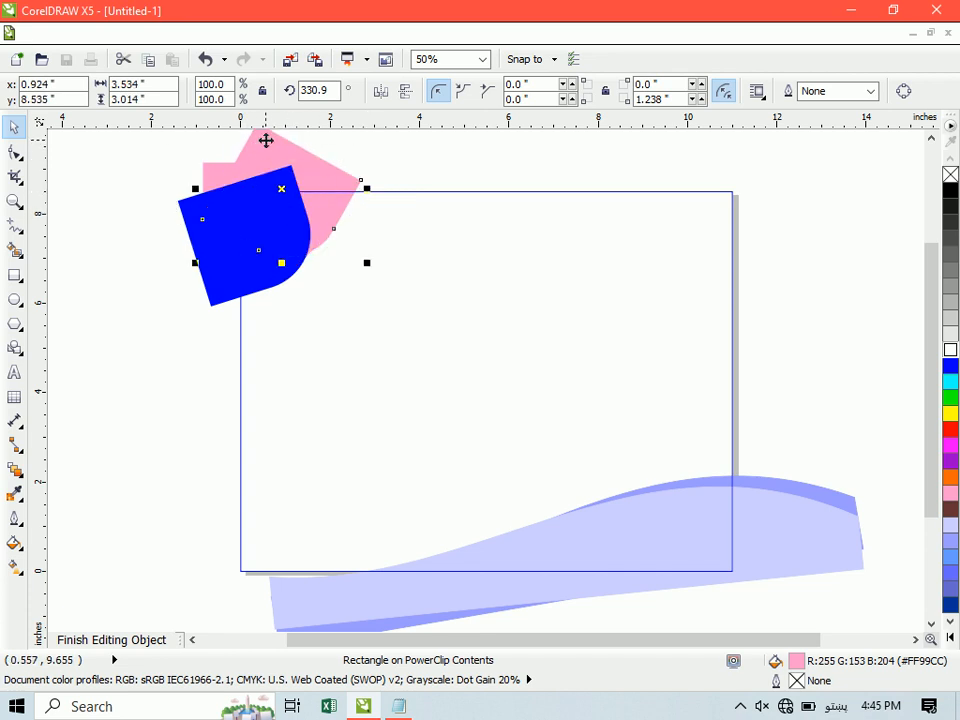
Give the rotated corner copy a yellow fill and outline, and finish editing the PowerClip contents.
left_click(951, 414)
right_click(951, 415)
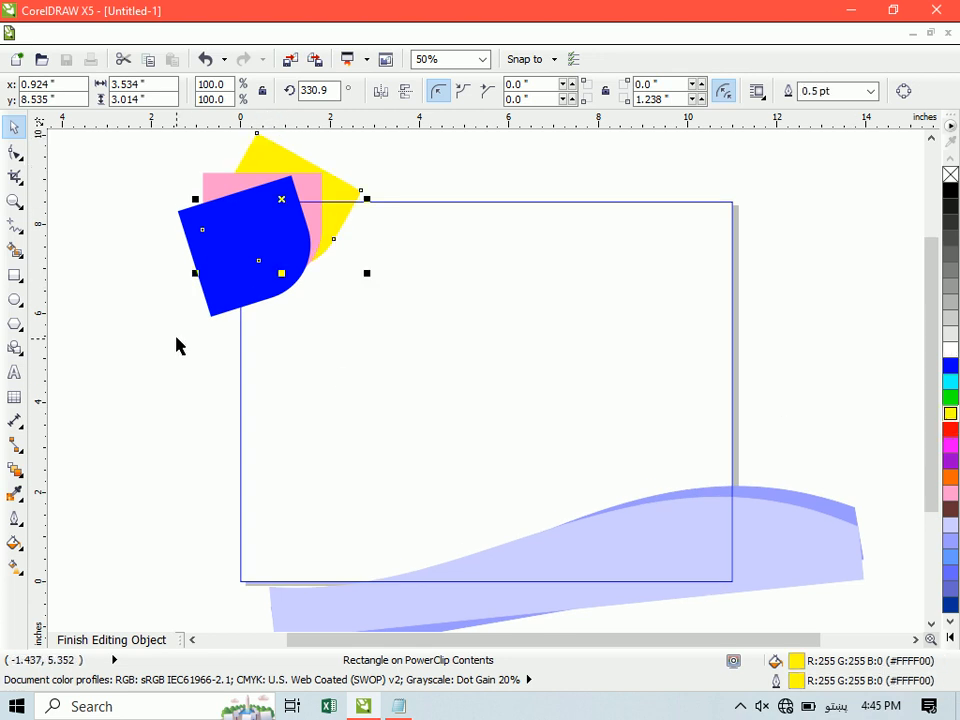
left_click(133, 295, "ctrl")
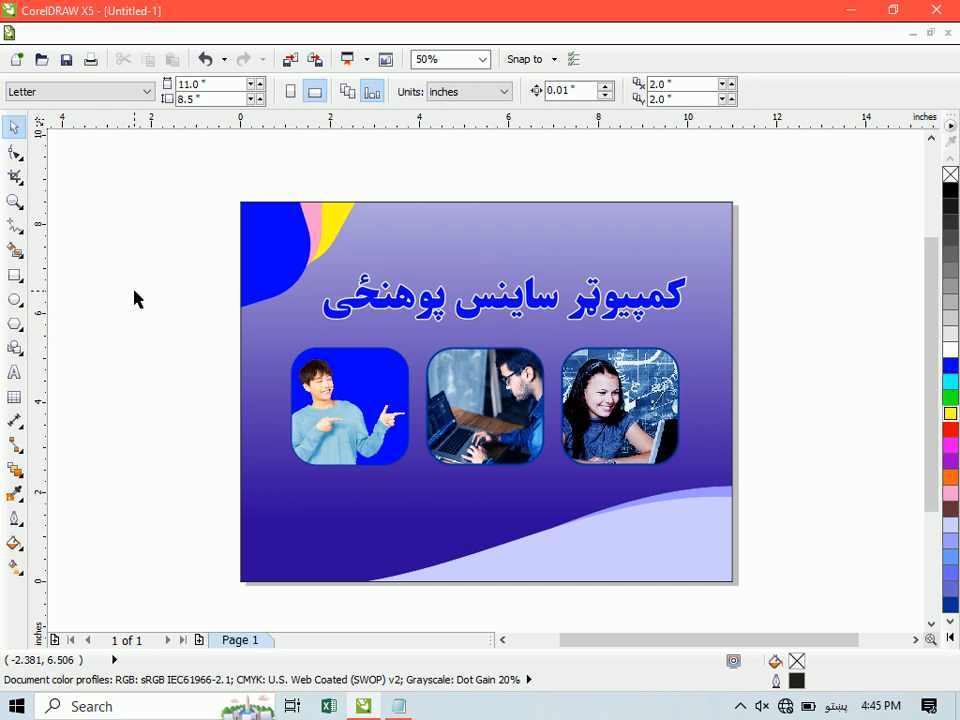
Reopen the background's PowerClip contents and recolor the front wave dark brown (#663333).
left_click(542, 527)
left_click(545, 528, "ctrl")
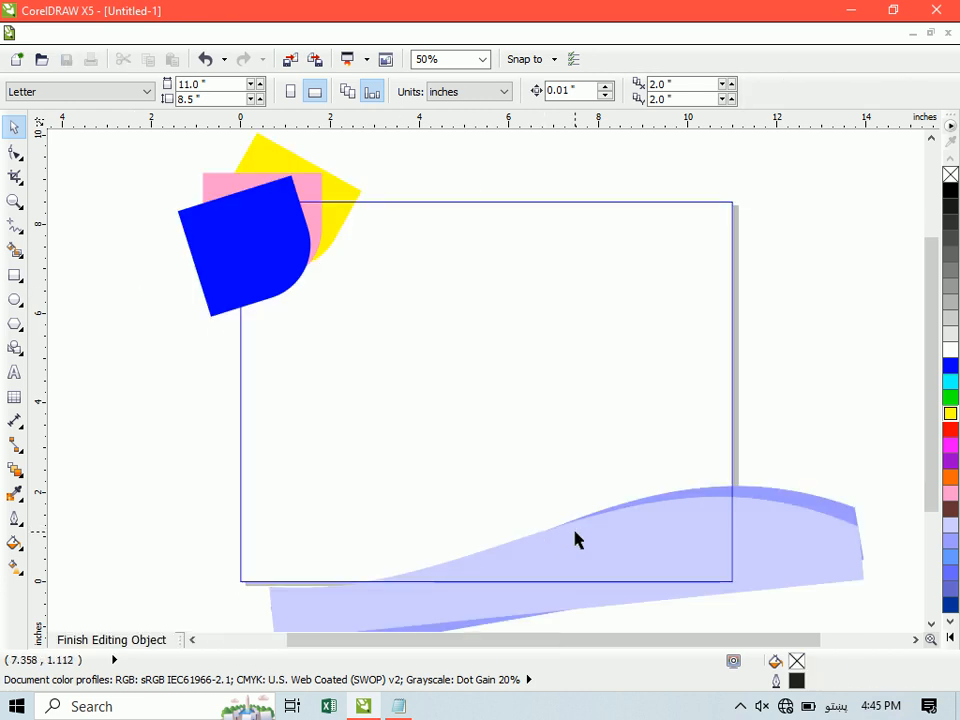
left_click(576, 532)
left_click(950, 510)
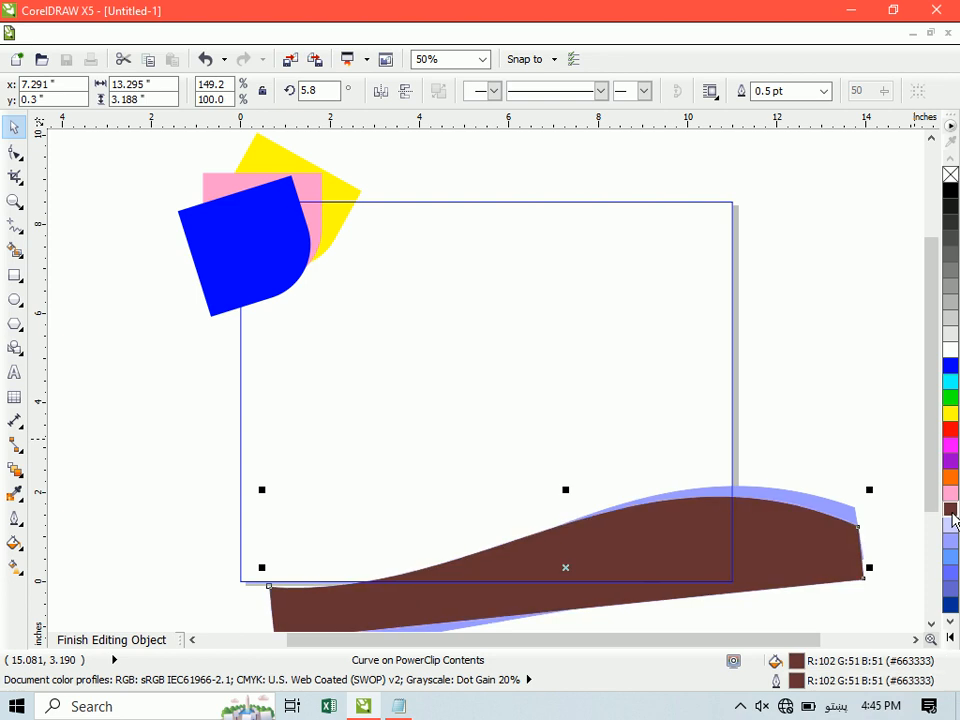
Recolor the back wave yellow (#FFFF00) and finish editing the PowerClip contents.
left_click(776, 500)
left_click(780, 497)
left_click(950, 413)
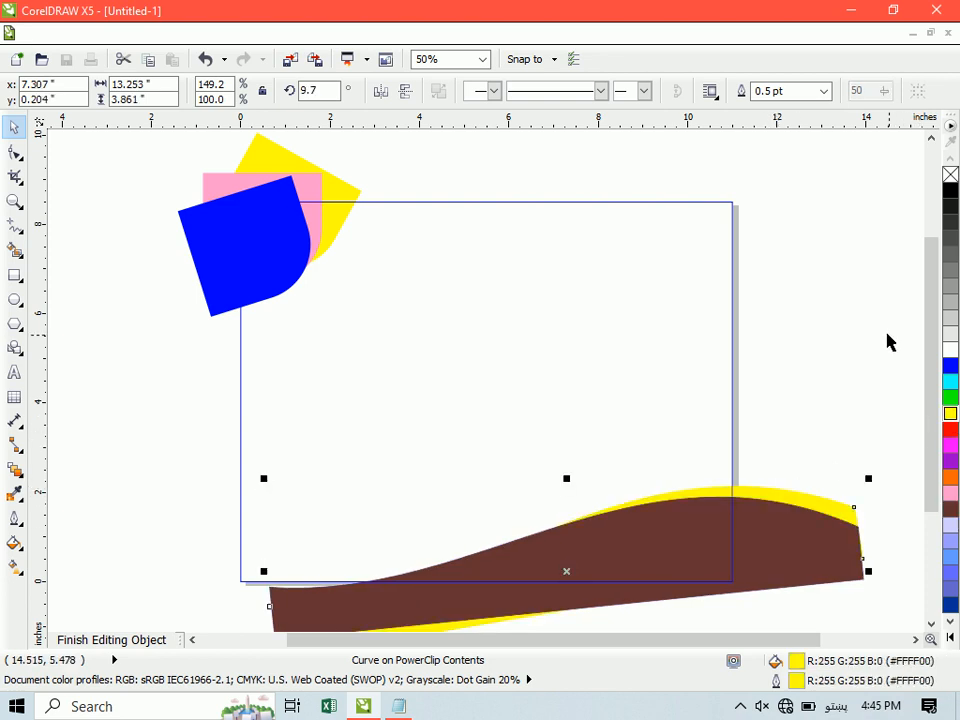
left_click(886, 329, "ctrl")
left_click(886, 329)
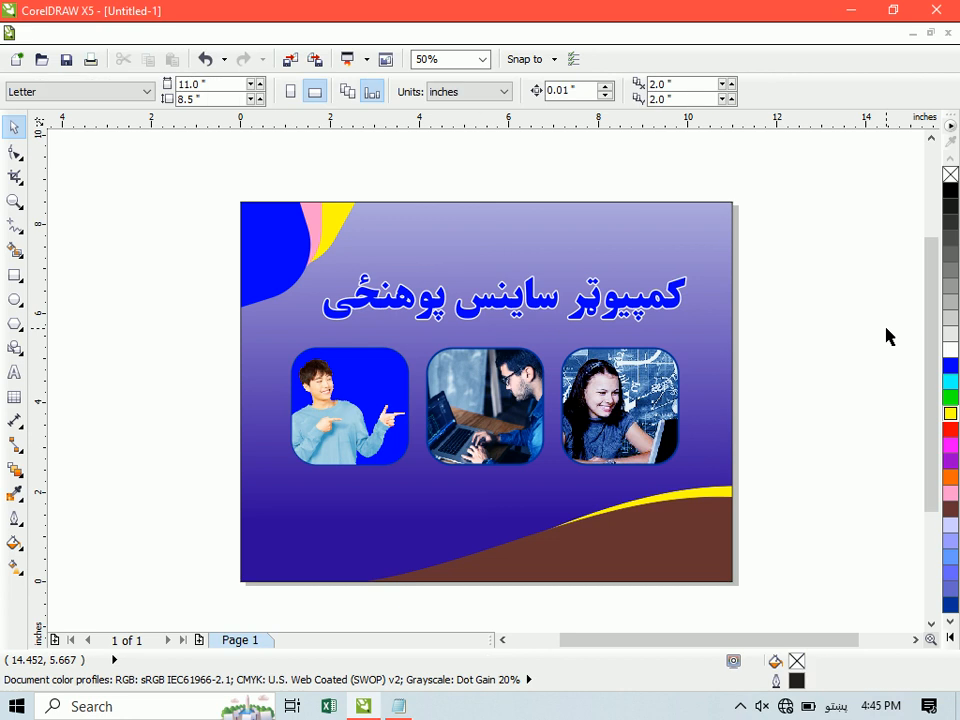
key("shift+F4")
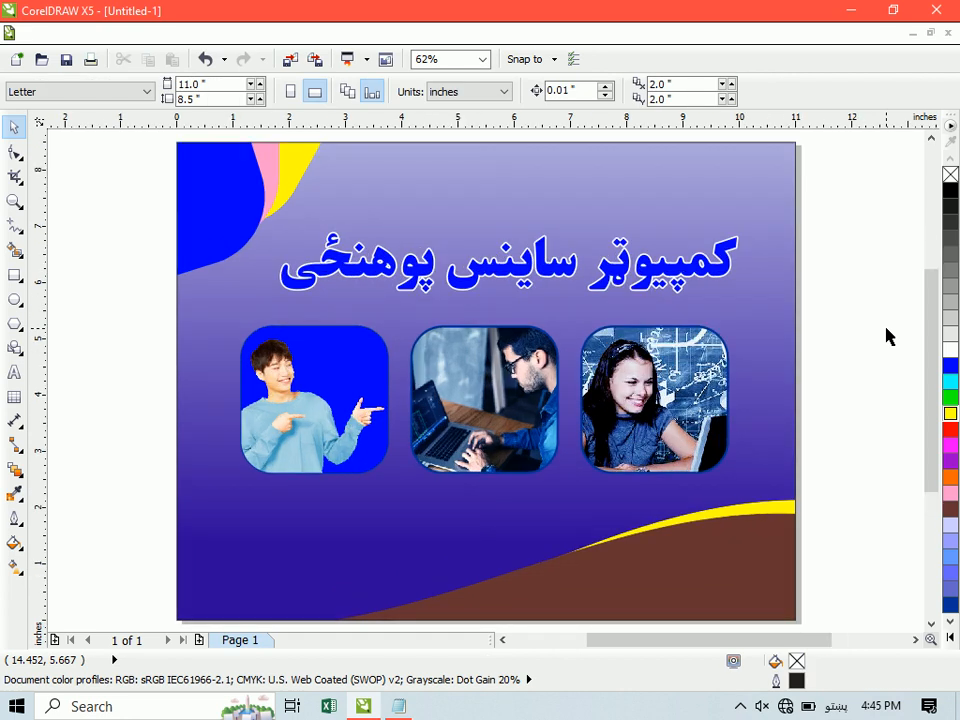
Start exporting the page to the Desktop as a JPG - JPEG Bitmaps file named Design.
left_click(39, 32)
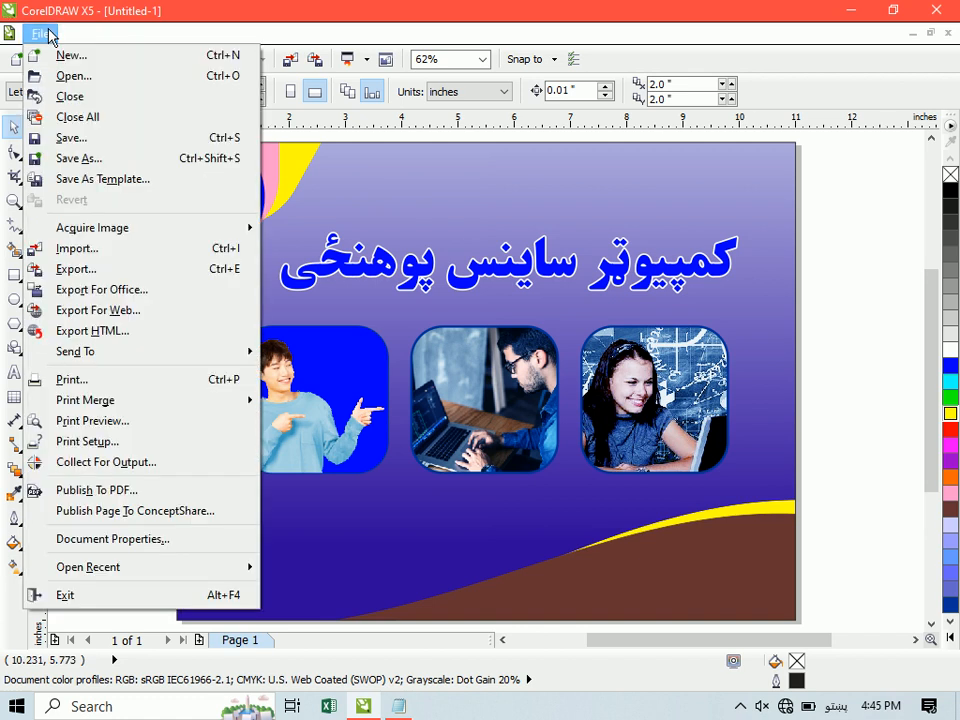
left_click(71, 275)
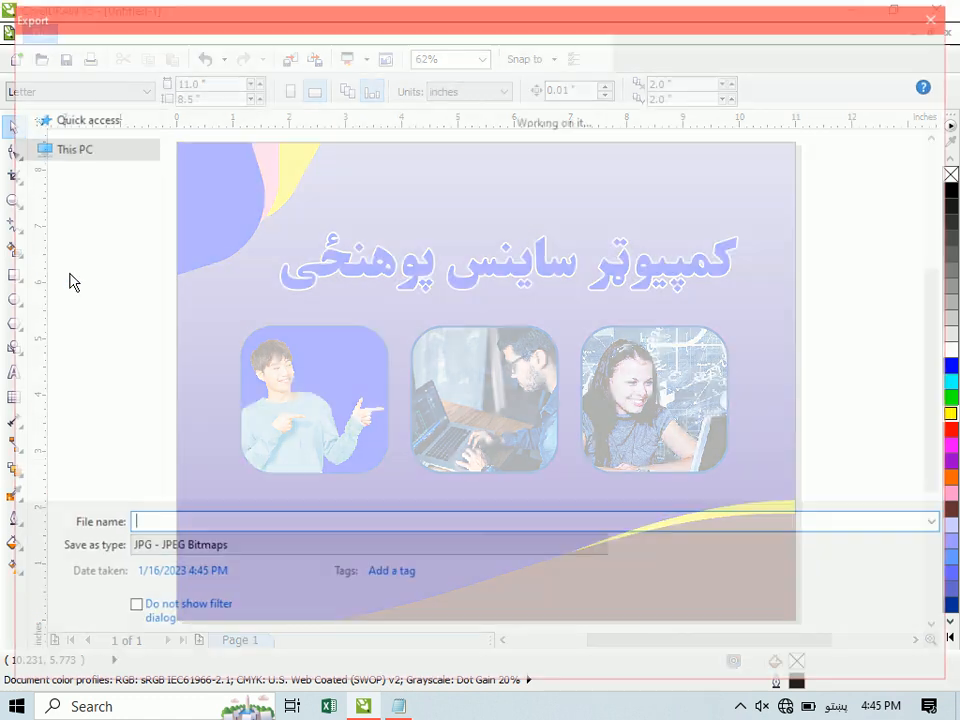
left_click(50, 303)
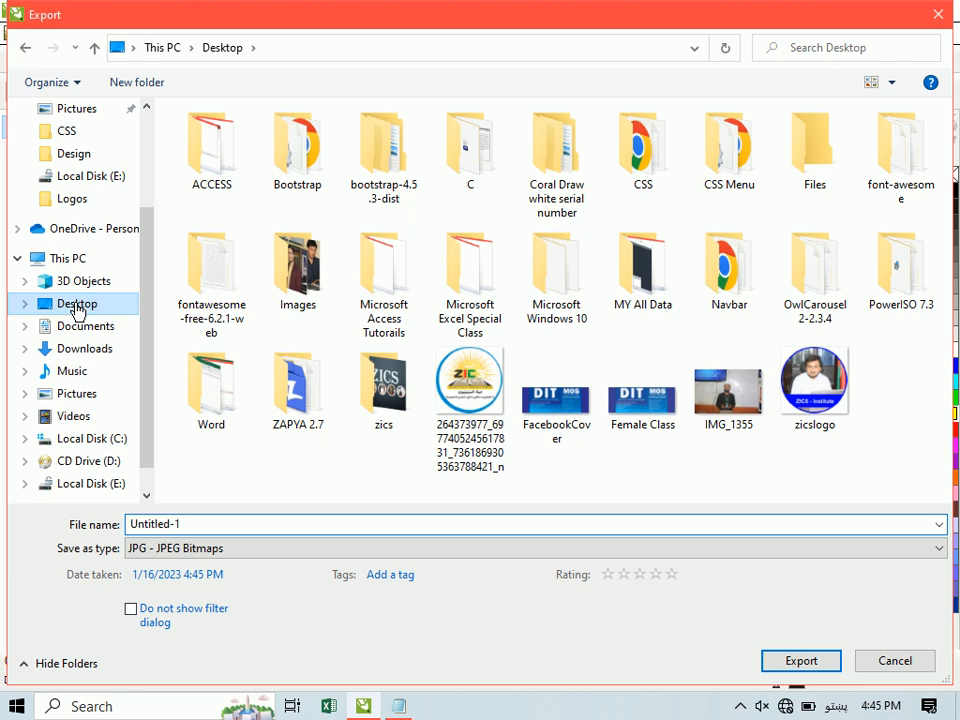
scroll(145, 253, "up", 3)
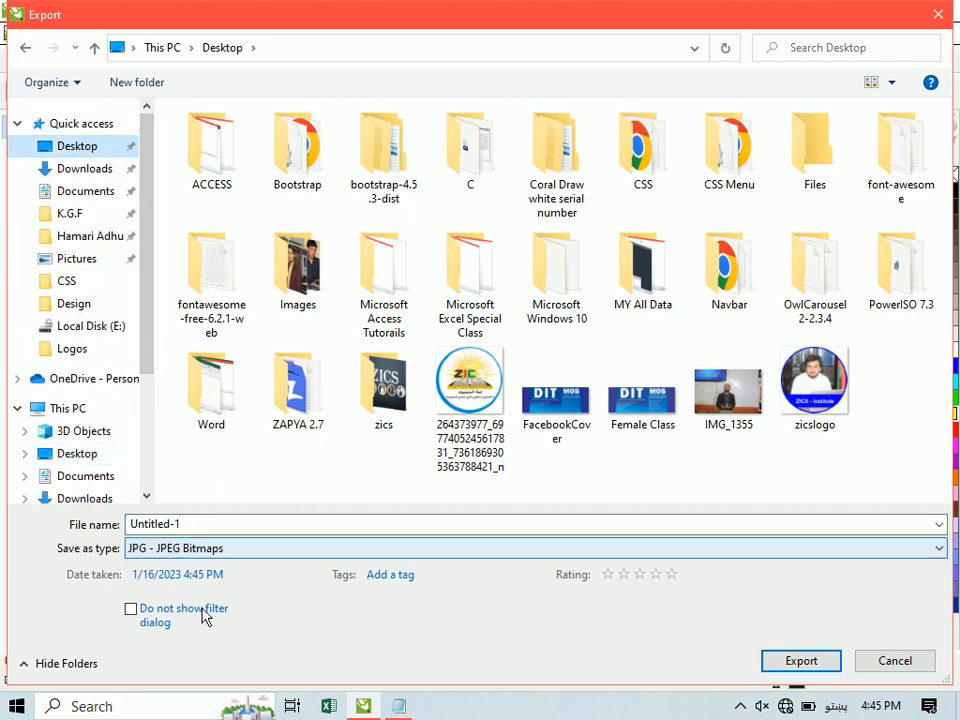
left_click(253, 527)
type("یشس")
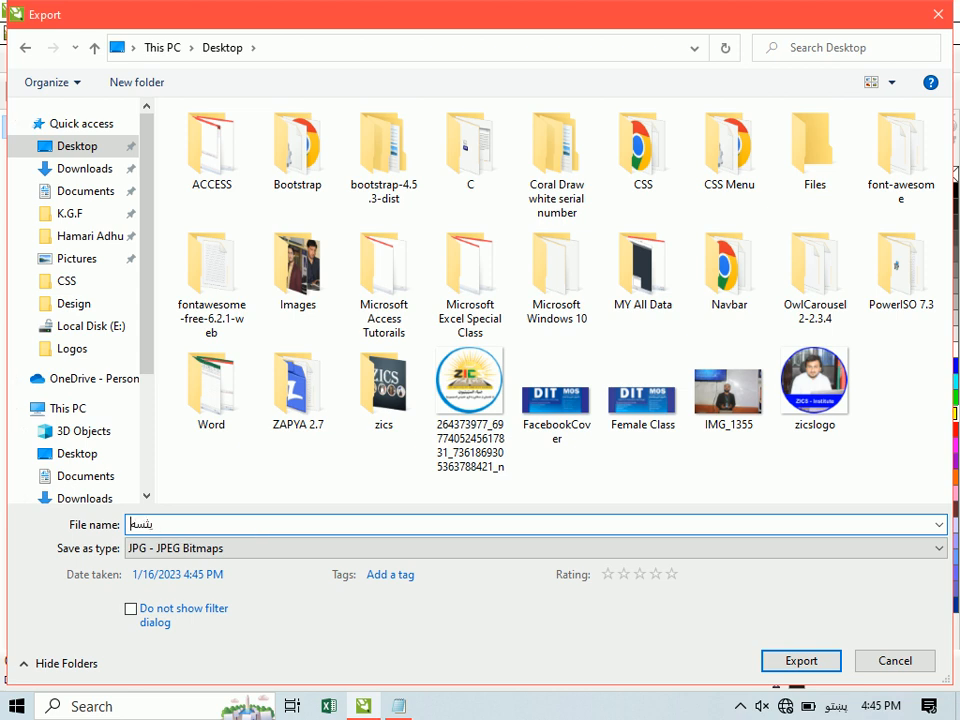
key("alt+shift")
type("Design")
left_click(801, 660)
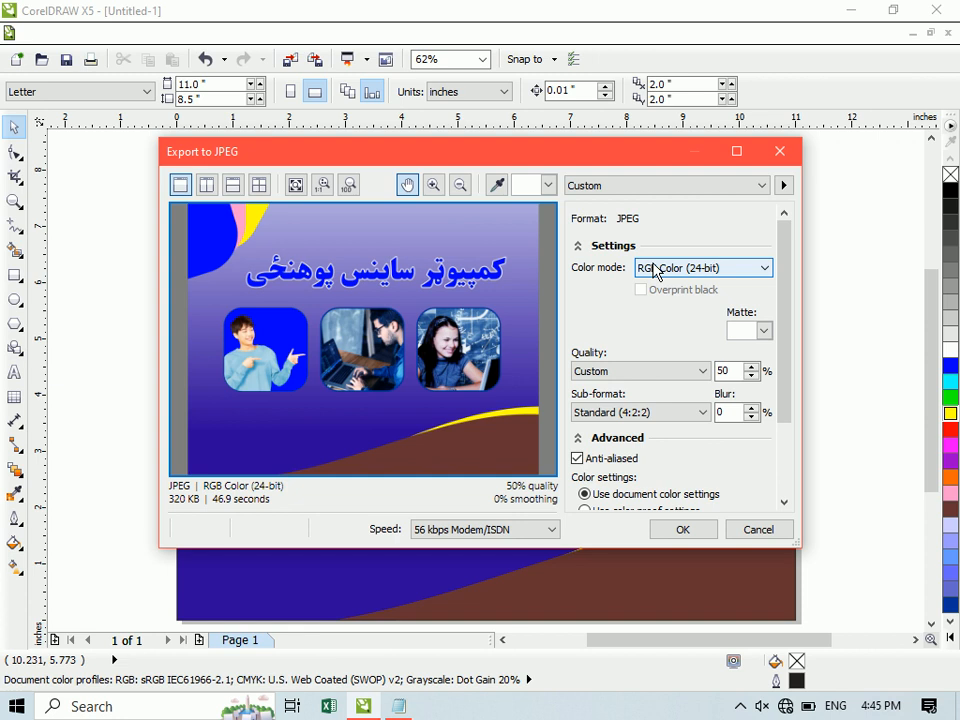
Try CMYK Color (32-bit) as the JPEG's color mode, and return it to RGB Color (24-bit) to compare the previews.
left_click(655, 271)
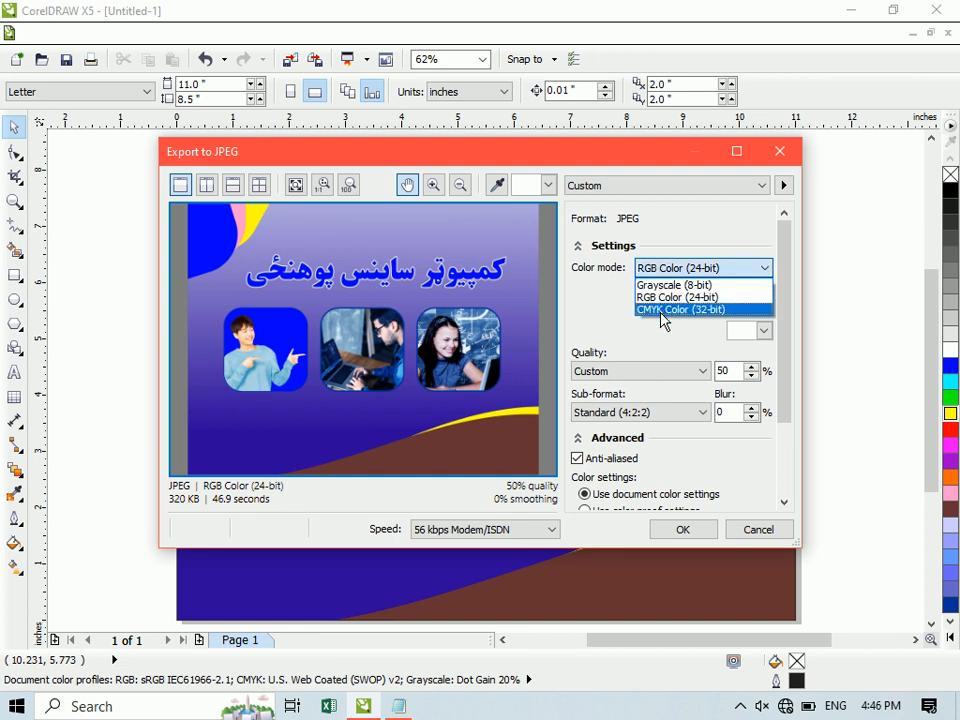
left_click(661, 309)
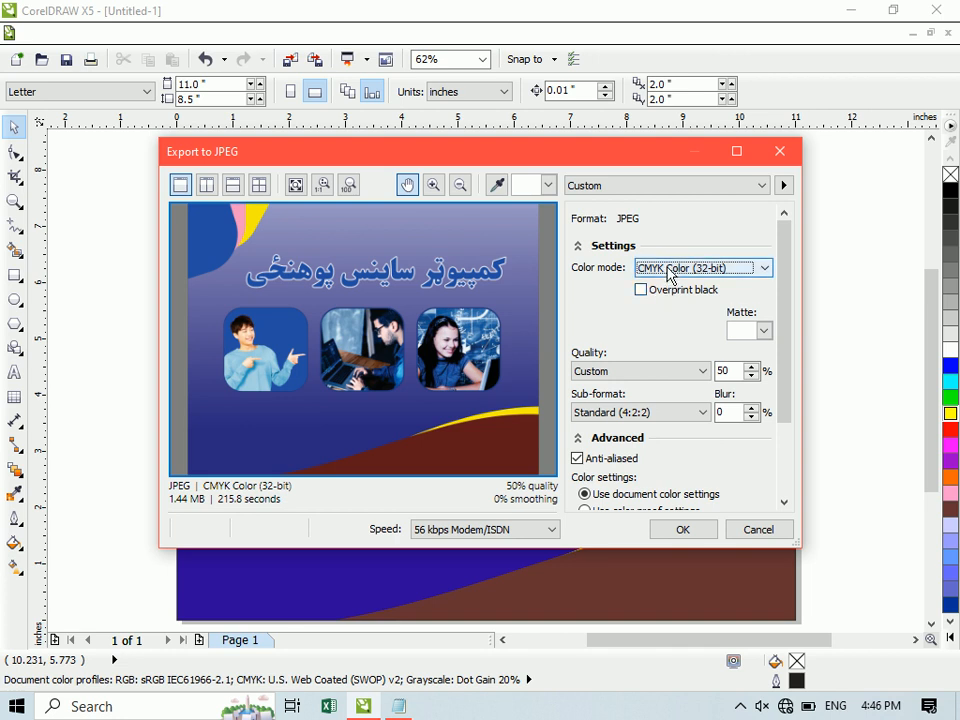
left_click(670, 270)
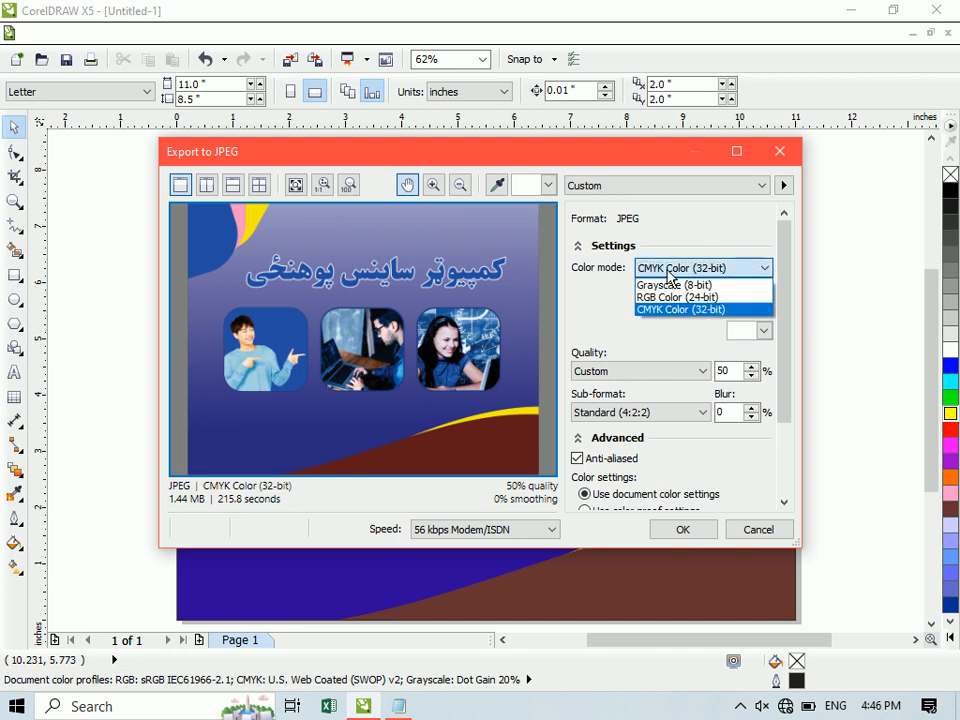
left_click(670, 310)
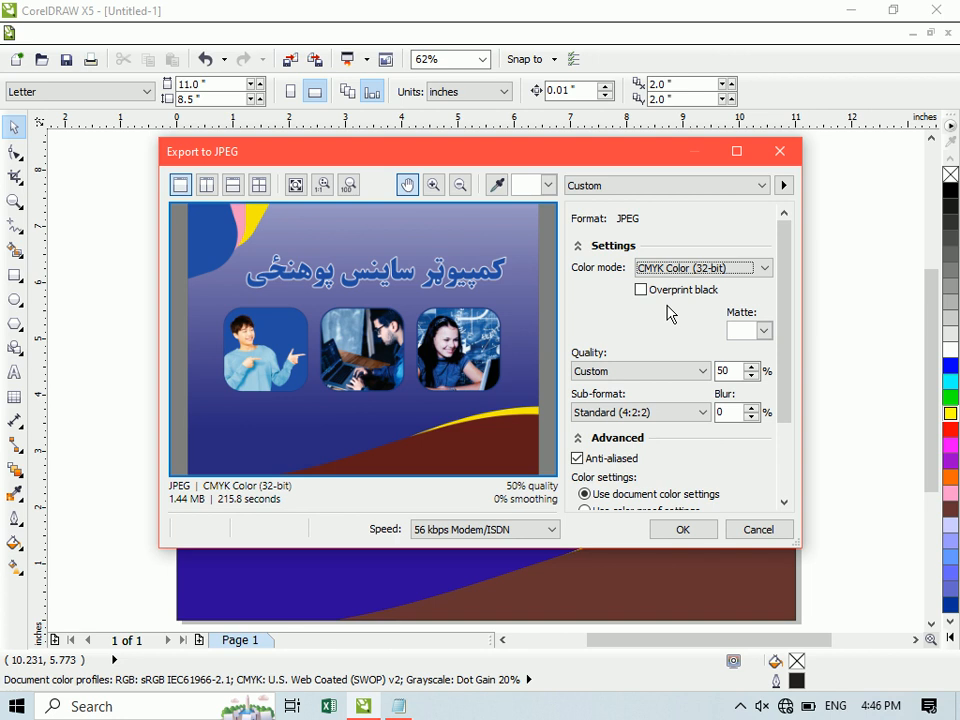
left_click(690, 268)
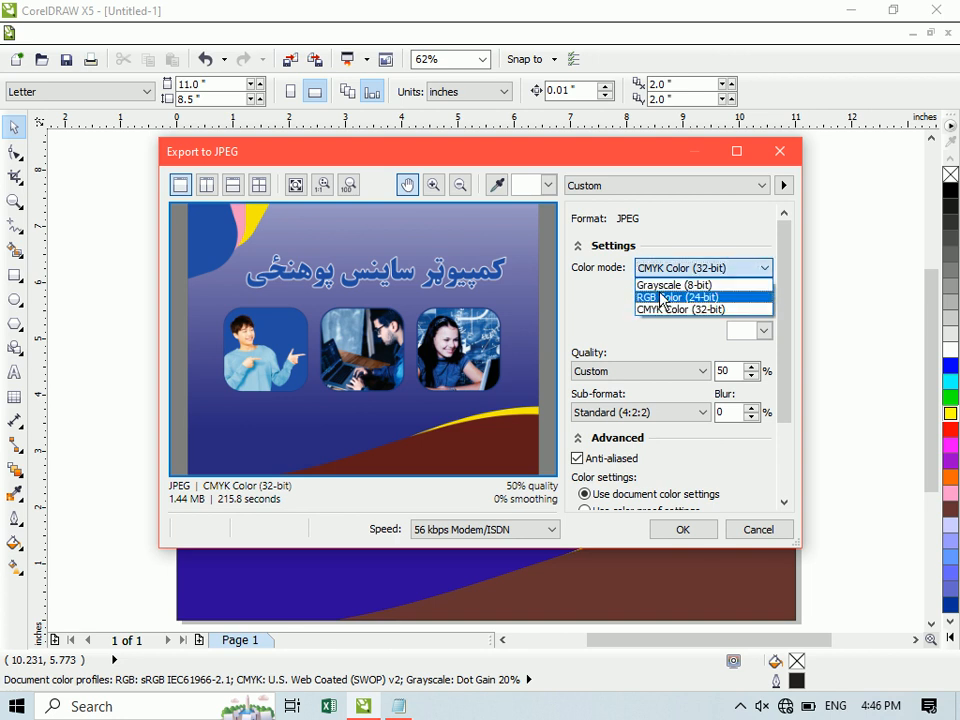
left_click(659, 295)
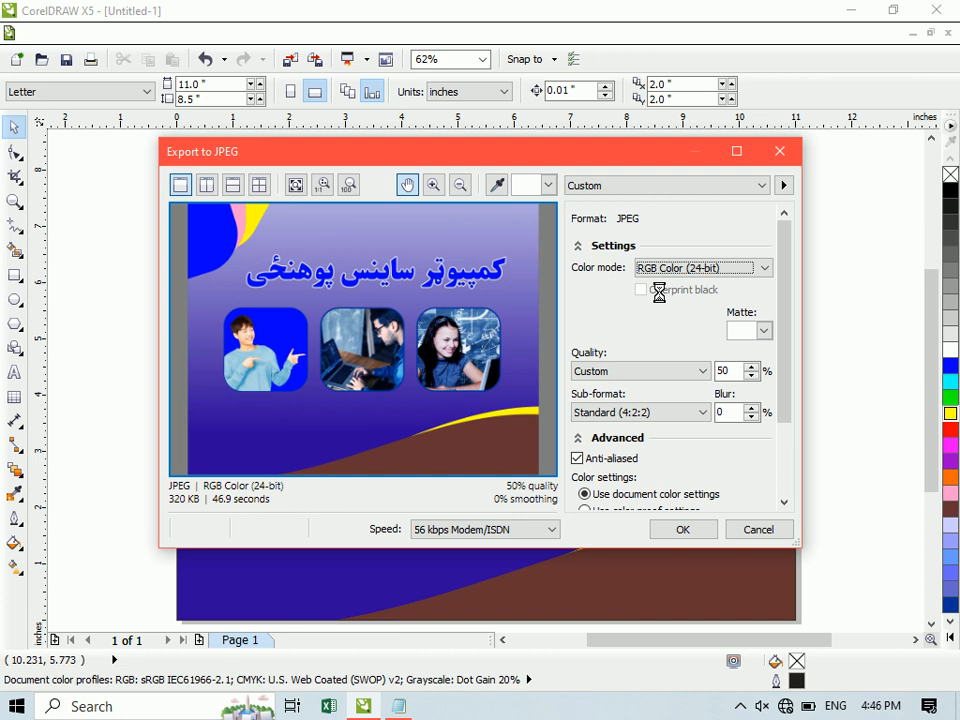
Set the JPEG's color mode to CMYK Color (32-bit) and export the image.
left_click(664, 272)
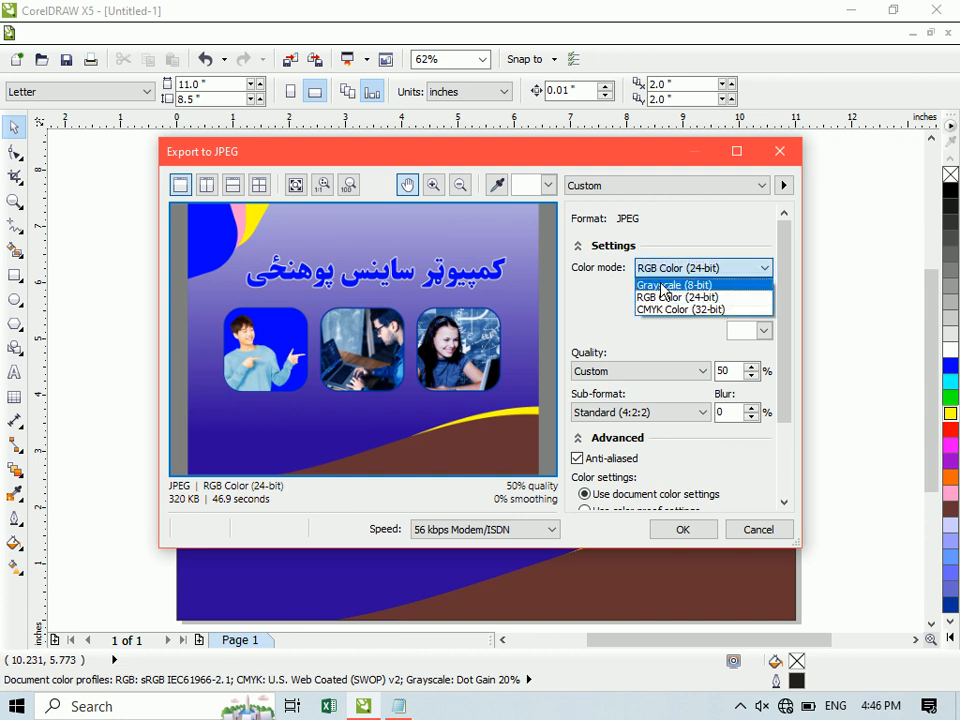
left_click(666, 311)
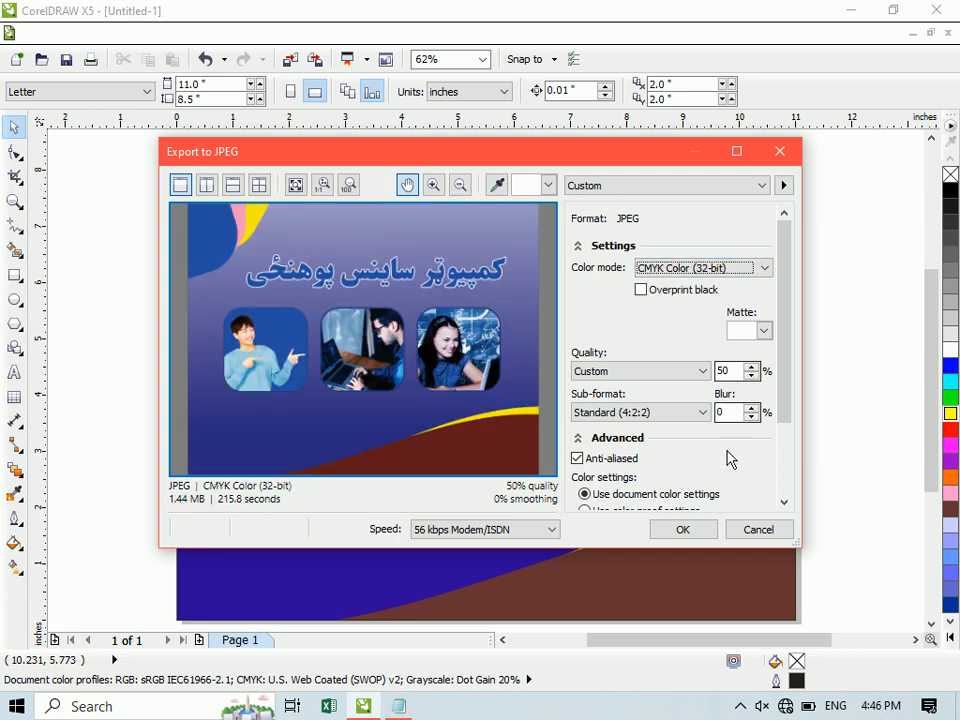
left_click(684, 533)
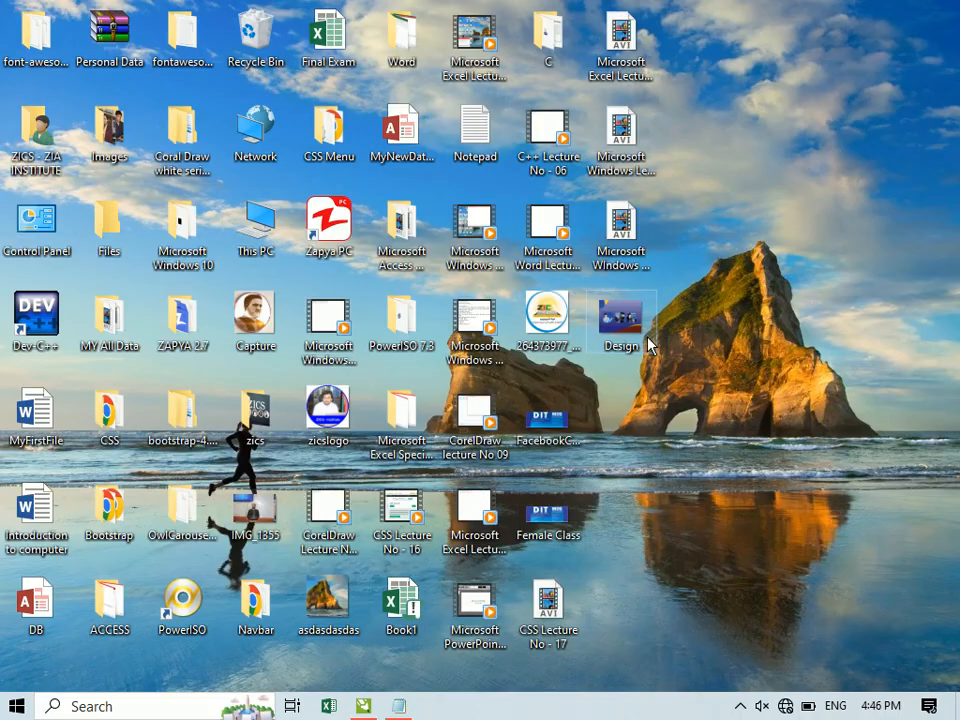
Open the exported Design image from the desktop, examine its details up close, and return to CorelDRAW.
double_click(648, 345)
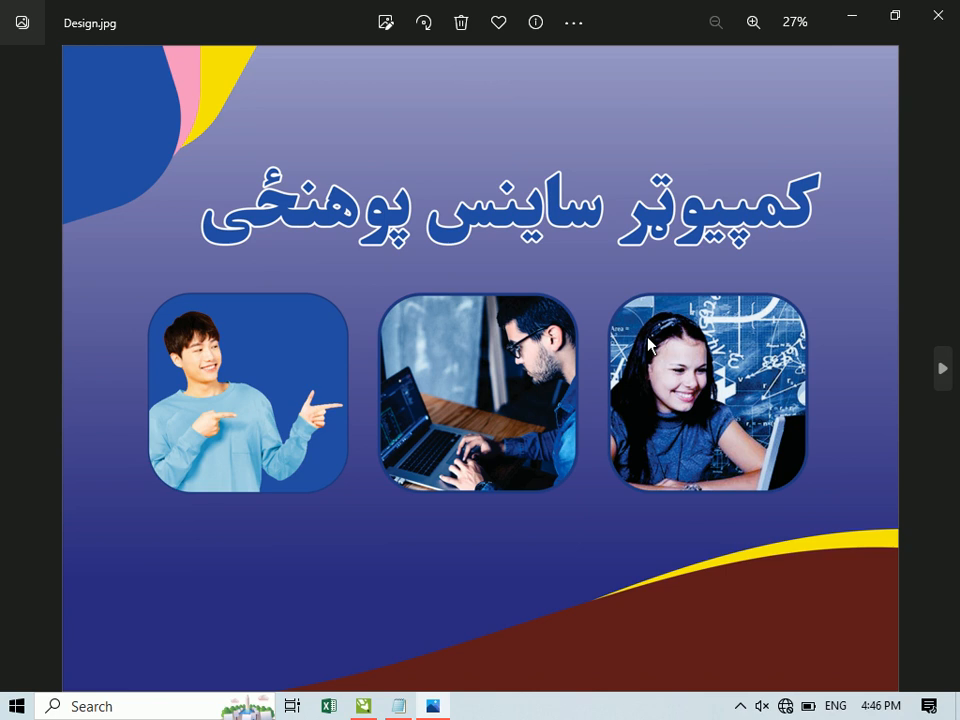
scroll(648, 345, "up", 2)
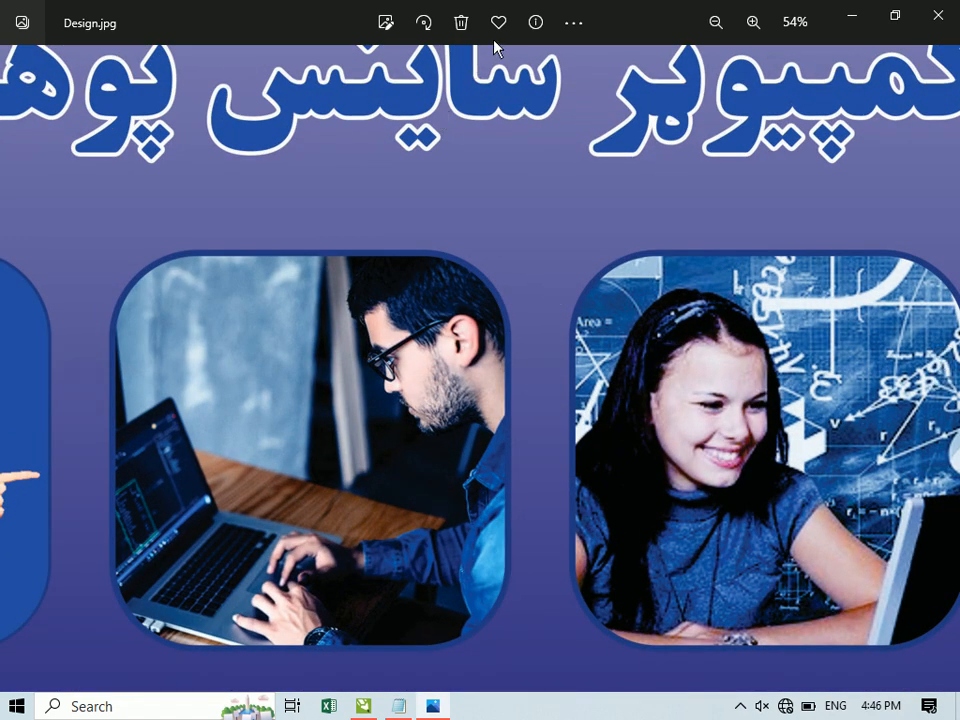
left_click(745, 28)
left_click(746, 30)
left_click_drag(611, 281, 566, 677)
left_click_drag(621, 528, 416, 557)
left_click_drag(715, 367, 635, 365)
left_click(938, 15)
left_click(361, 706)
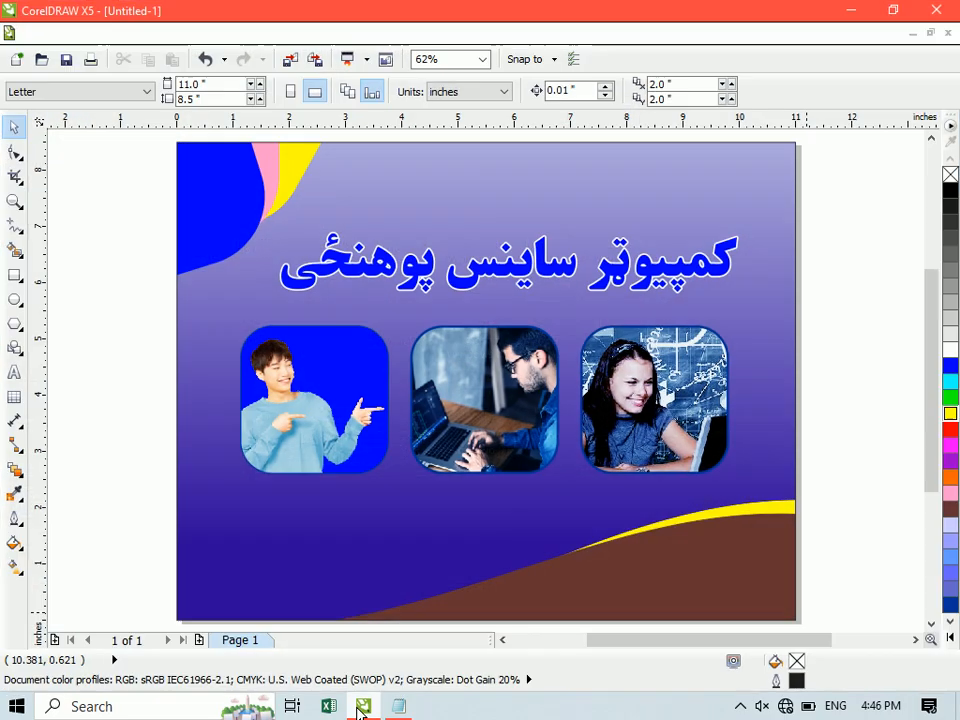
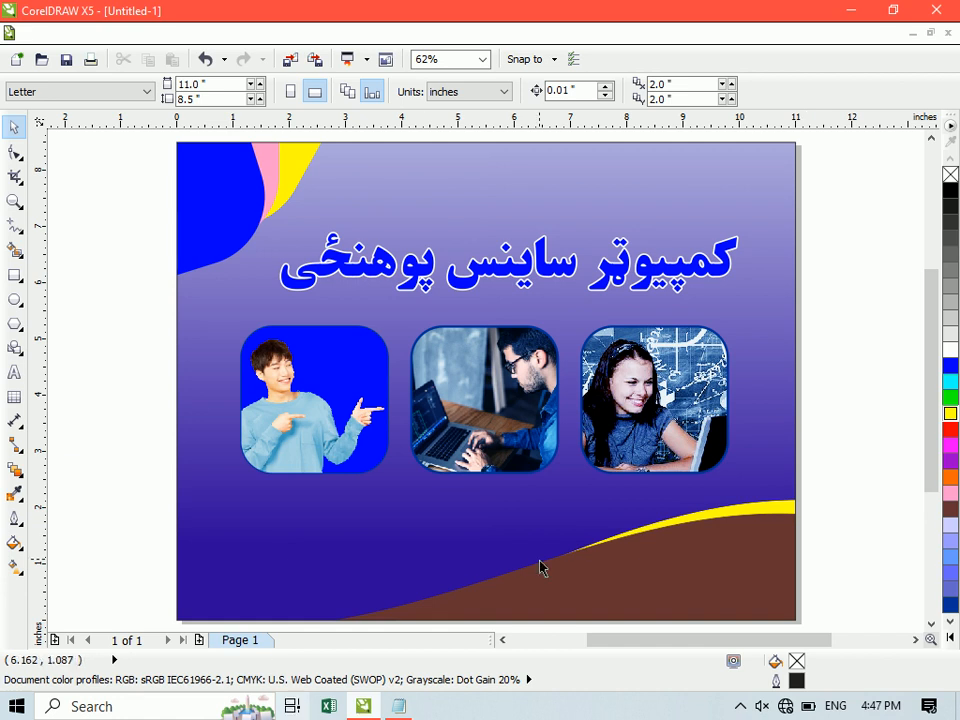
Try moving the PowerClip background rectangle to the left, and undo the move.
left_click(344, 430)
left_click(382, 295)
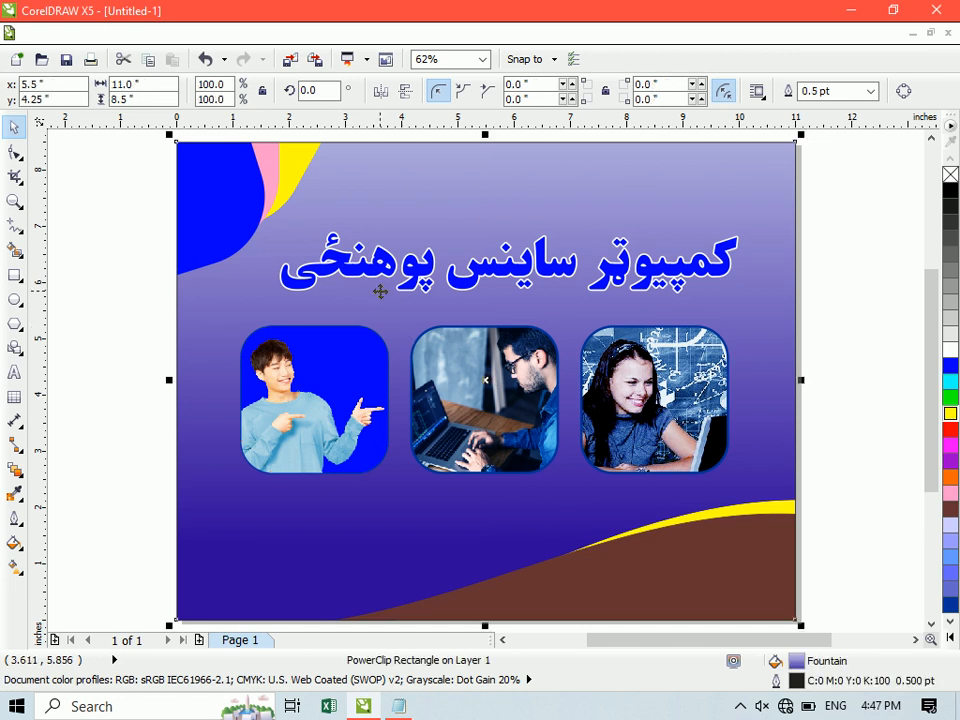
left_click_drag(375, 193, 242, 199)
key("p")
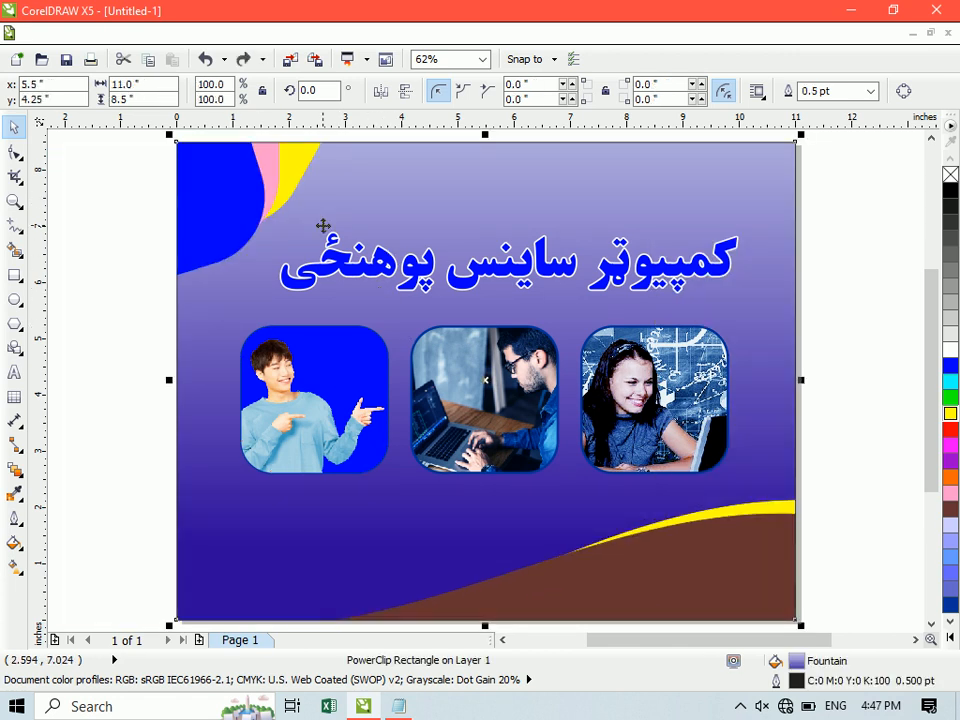
scroll(323, 226, "down", 1)
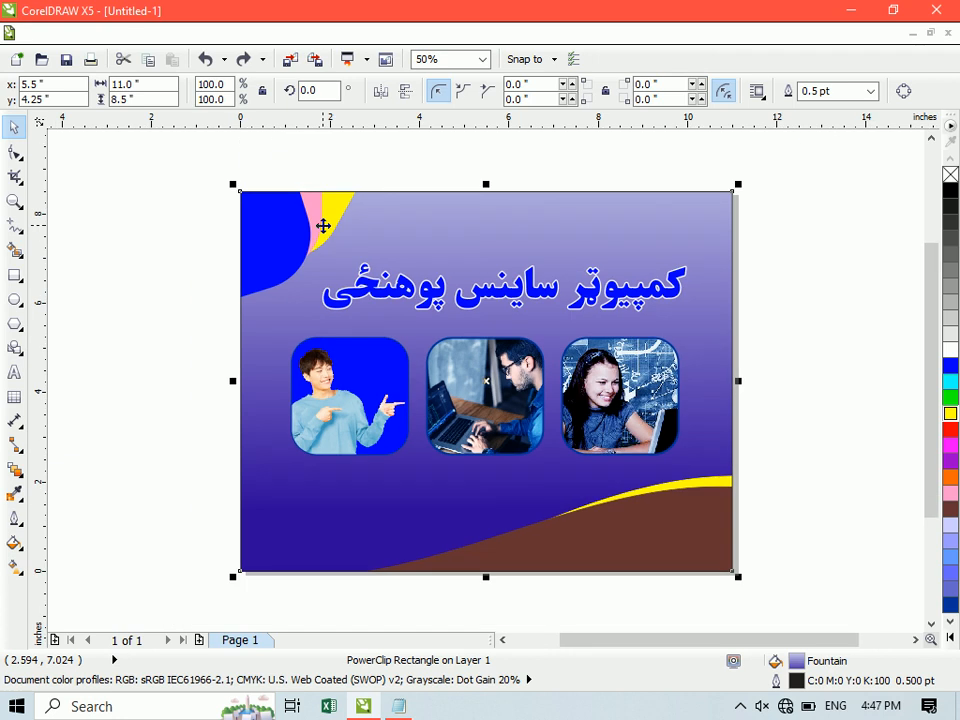
Try moving the three rounded pictures together straight down over the wave, and undo the move.
left_click(369, 383)
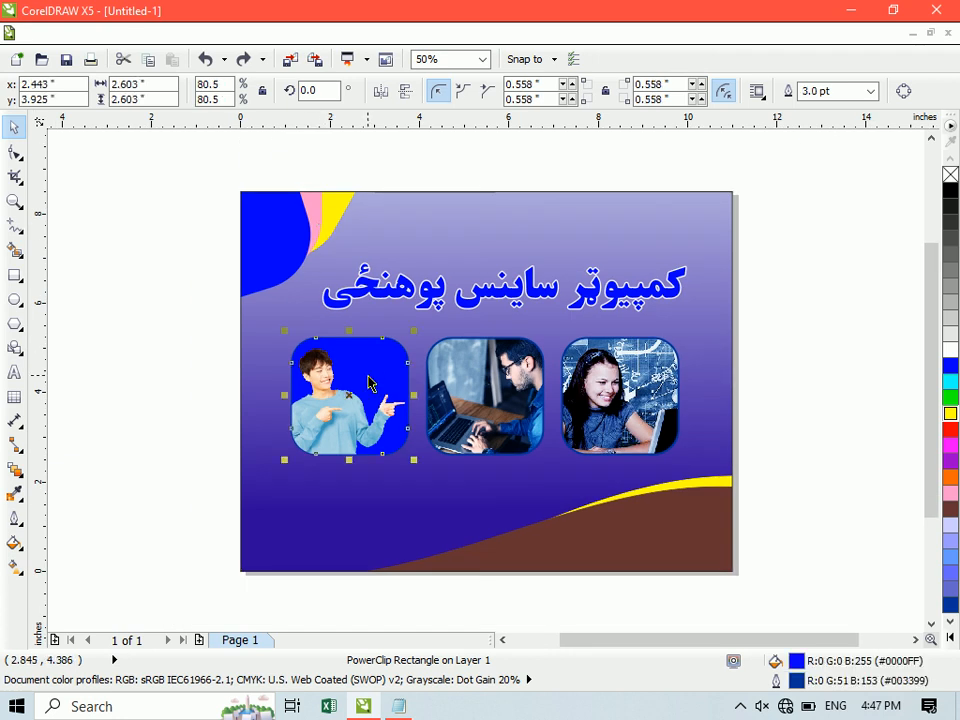
left_click(488, 391, "shift")
left_click(632, 392, "shift")
left_click_drag(486, 397, 487, 467)
left_click(104, 401)
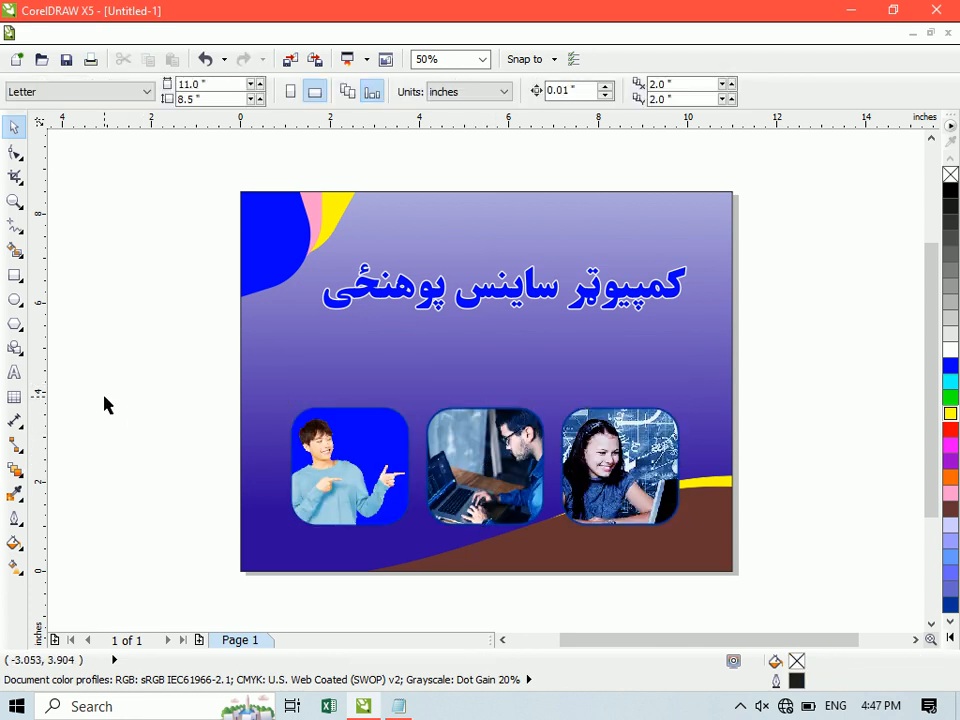
key("ctrl+z")
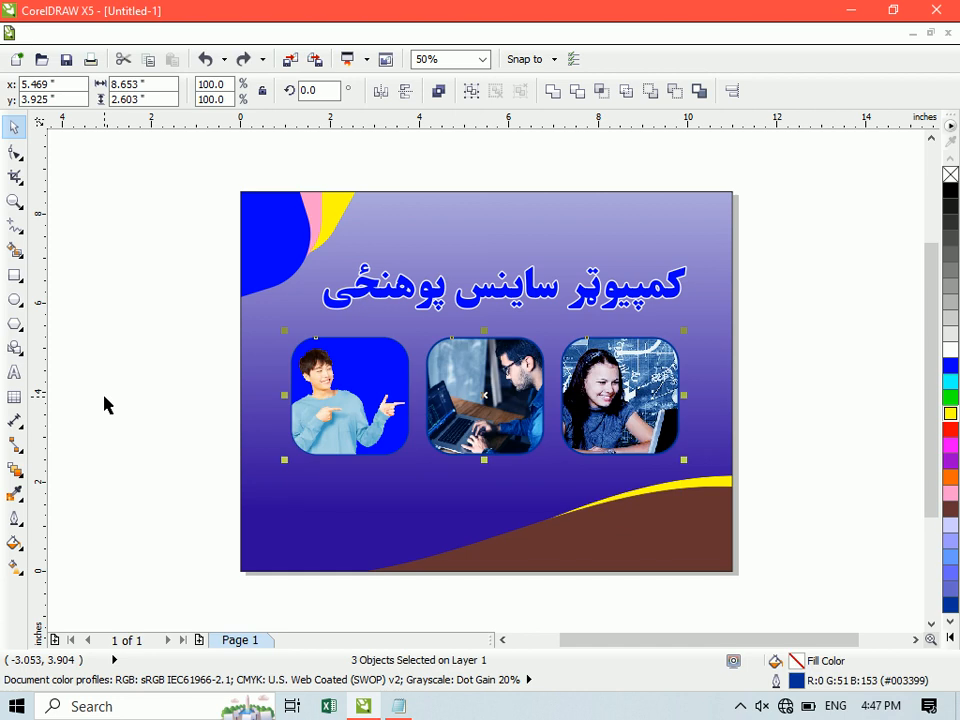
Try moving the first rounded picture, the boy in the blue sweater, down on its own, and undo the move.
left_click(205, 398)
left_click(316, 397)
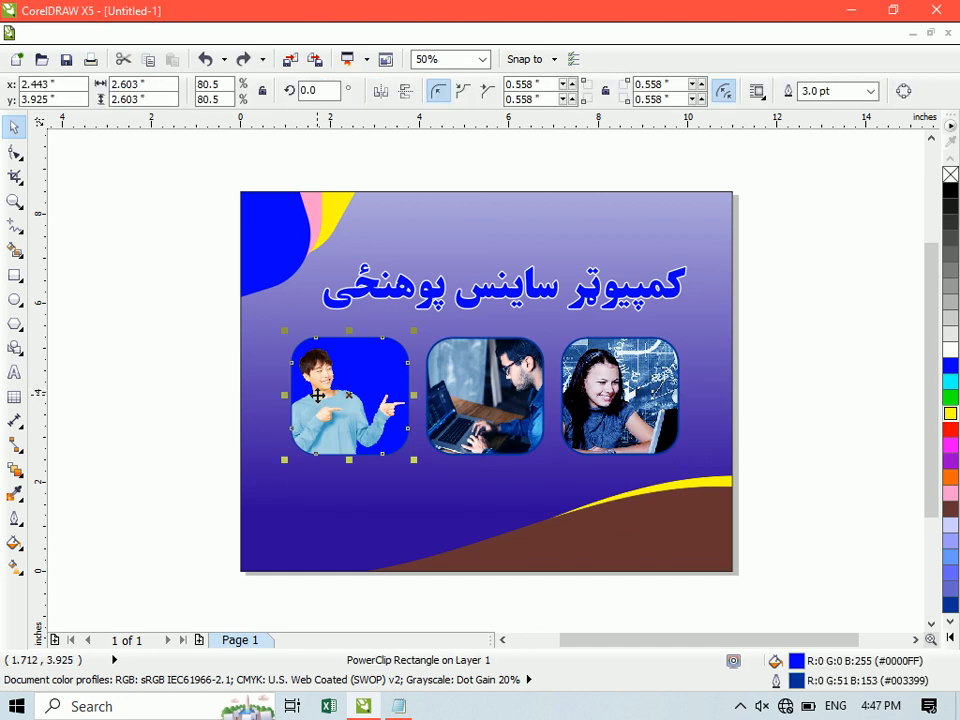
left_click_drag(317, 395, 313, 447)
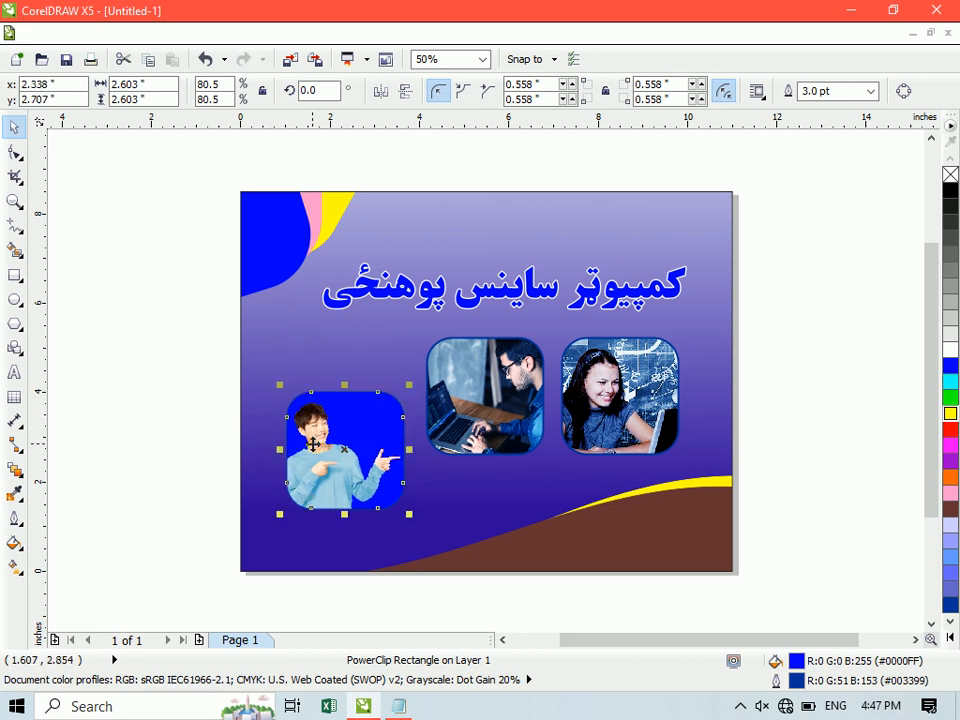
key("ctrl+z")
left_click(189, 439)
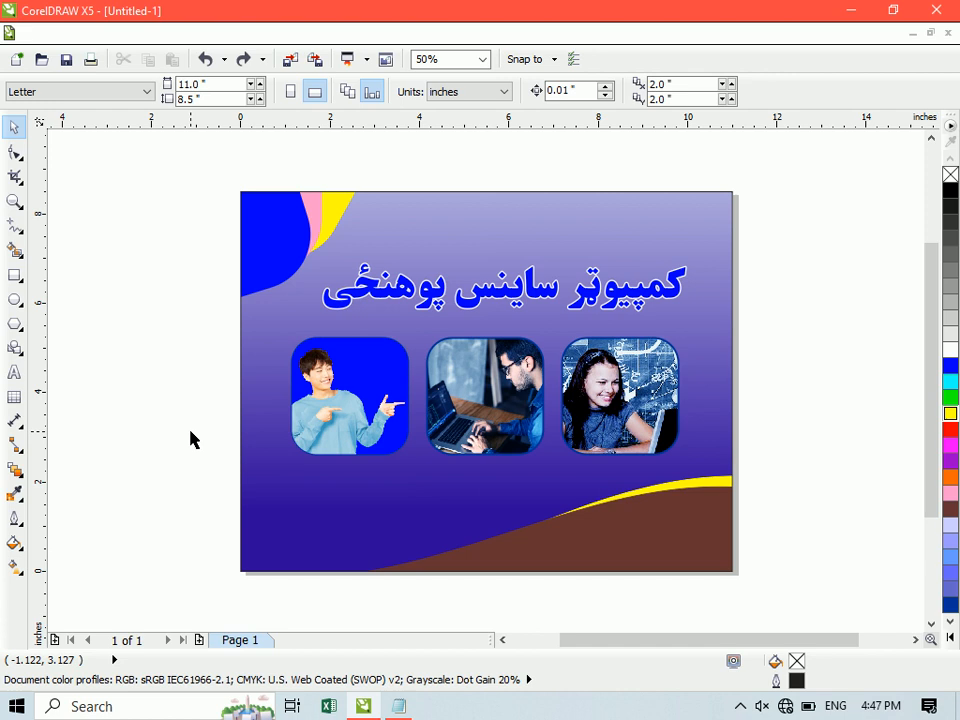
Draw a rectangle about 2.9 by 3.8 inches left of the page, give it a green fill and outline, and move it up slightly.
left_click(15, 275)
left_click_drag(86, 270, 215, 439)
key("space")
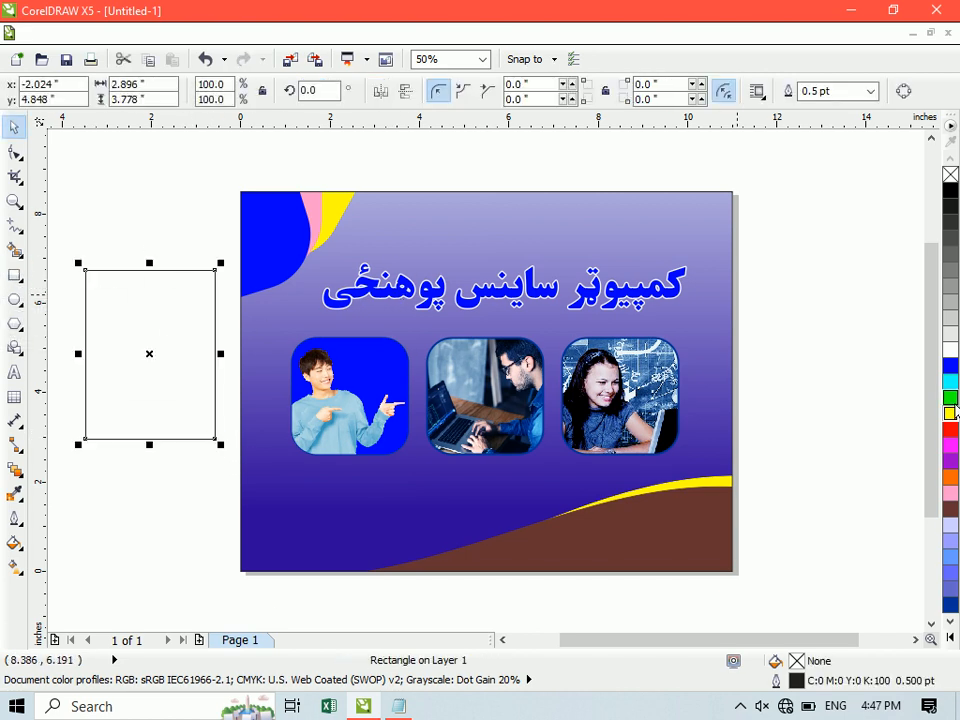
left_click(951, 398)
right_click(951, 398)
left_click_drag(116, 371, 145, 298)
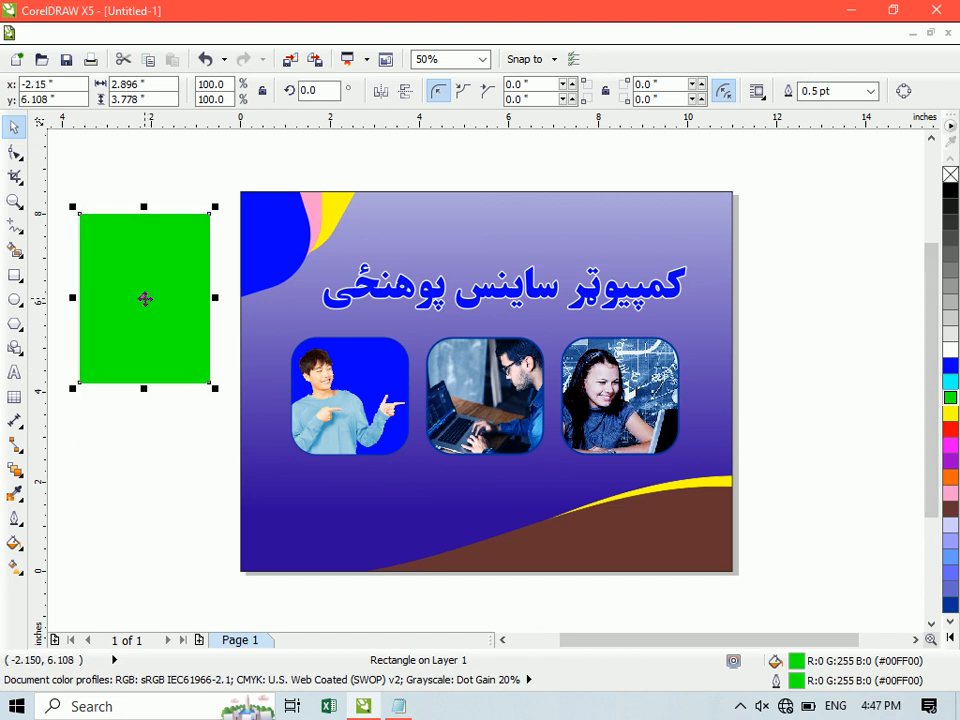
key("Tab")
left_click(161, 313)
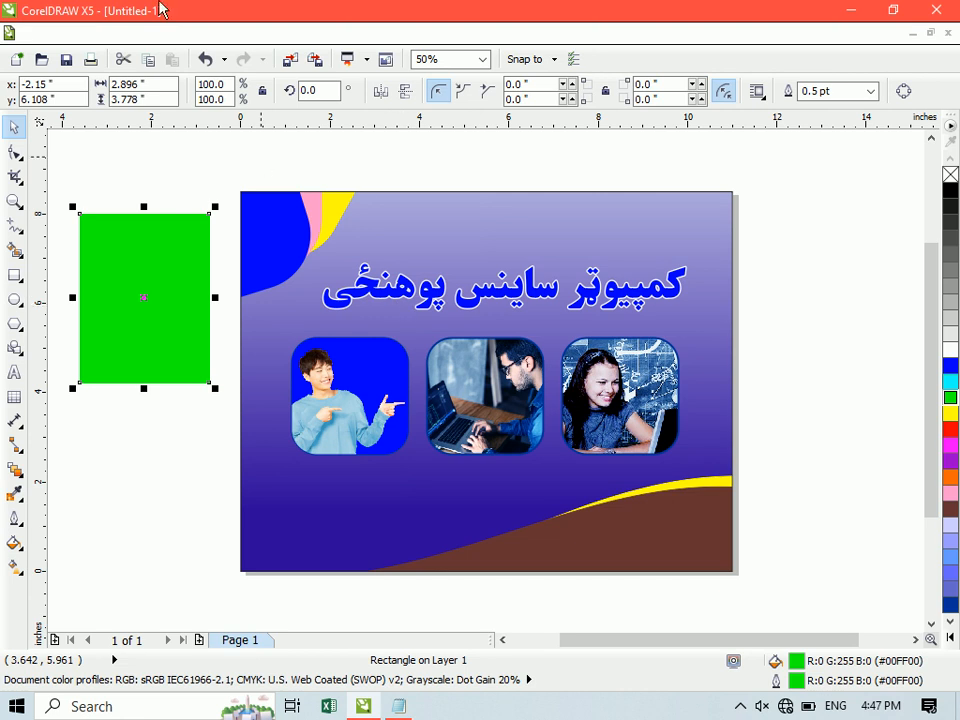
left_click(40, 33)
key("Escape")
key("ctrl+e")
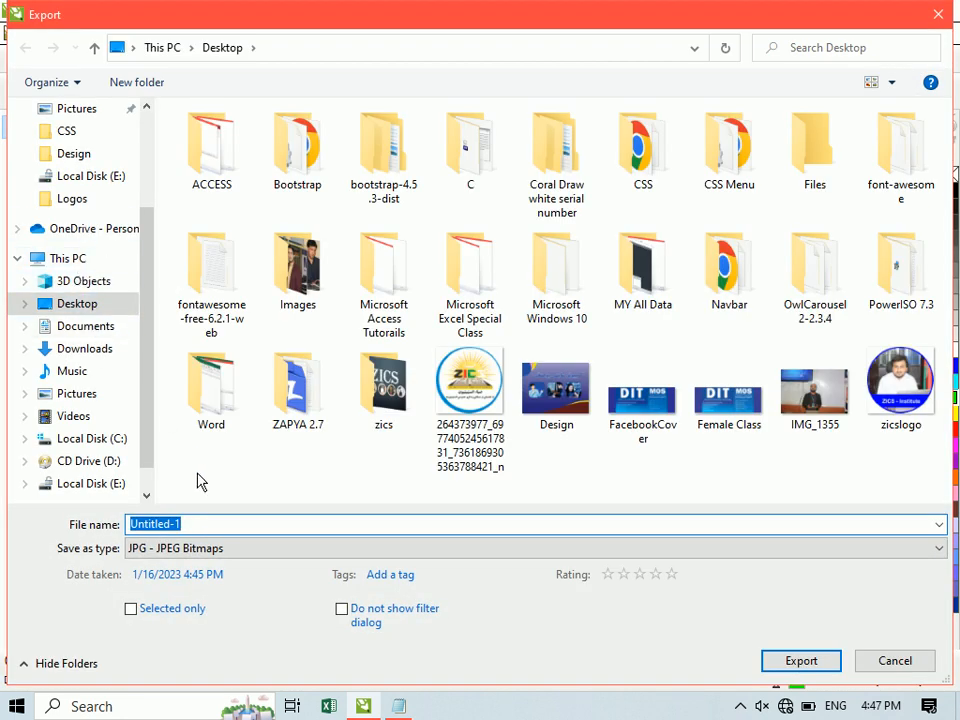
left_click(186, 613)
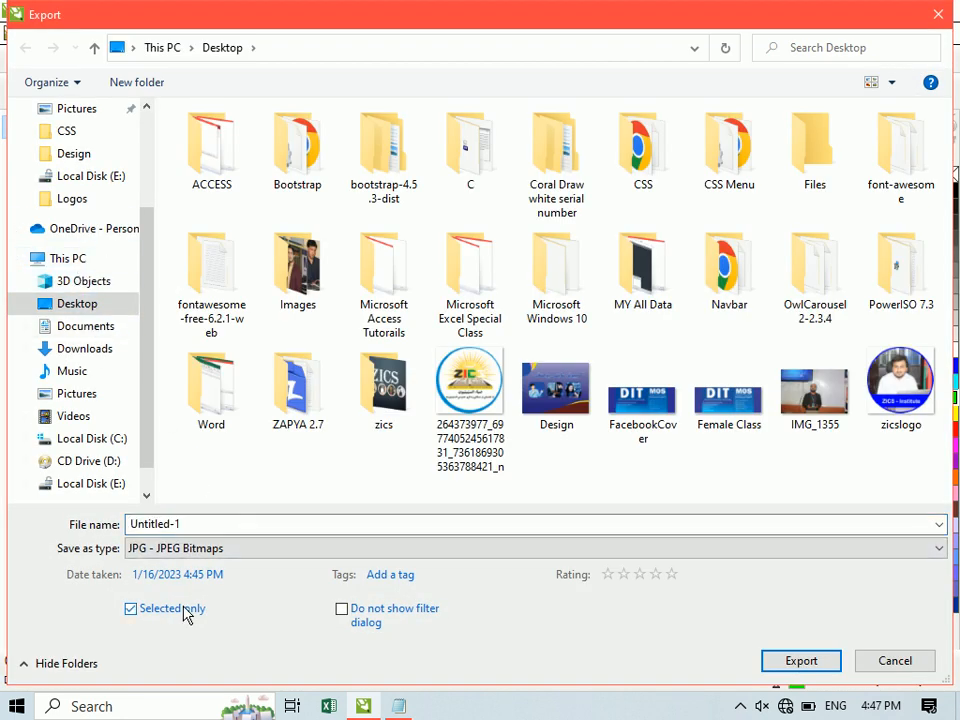
left_click(895, 660)
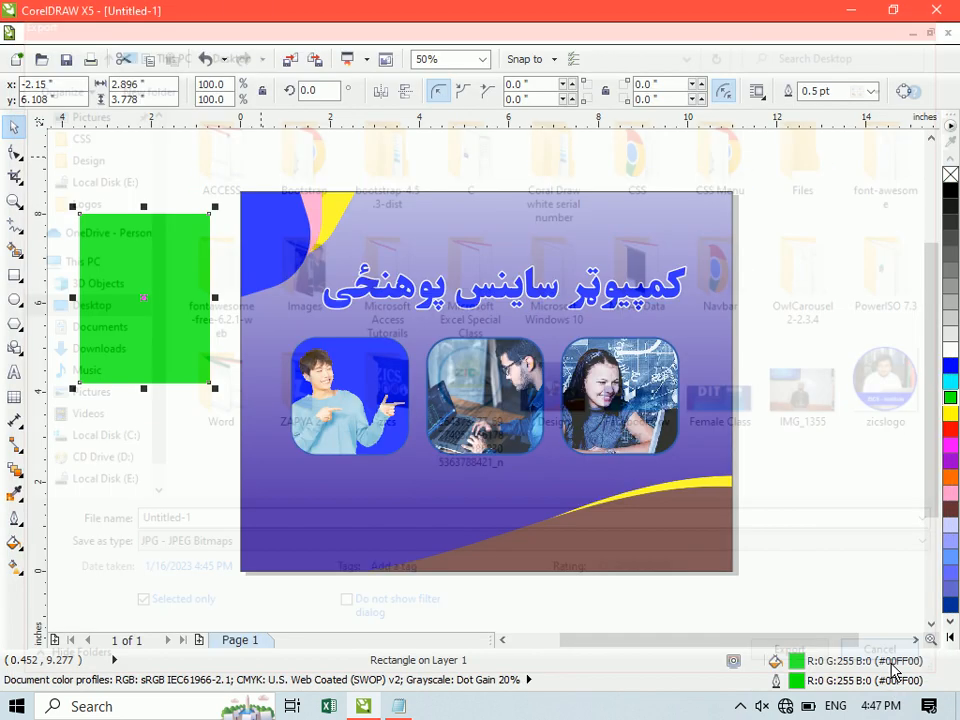
Export only the selected green rectangle to the desktop as a JPEG named asdadas, keeping the offered JPEG settings.
left_click(109, 454)
left_click(104, 262)
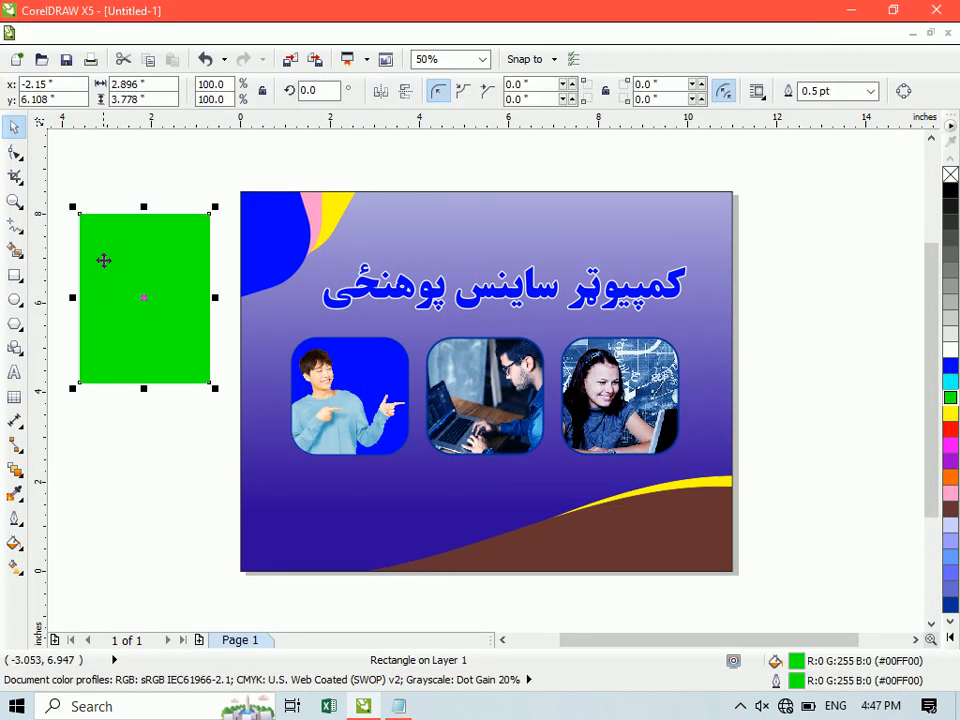
left_click_drag(68, 200, 228, 452)
left_click(40, 33)
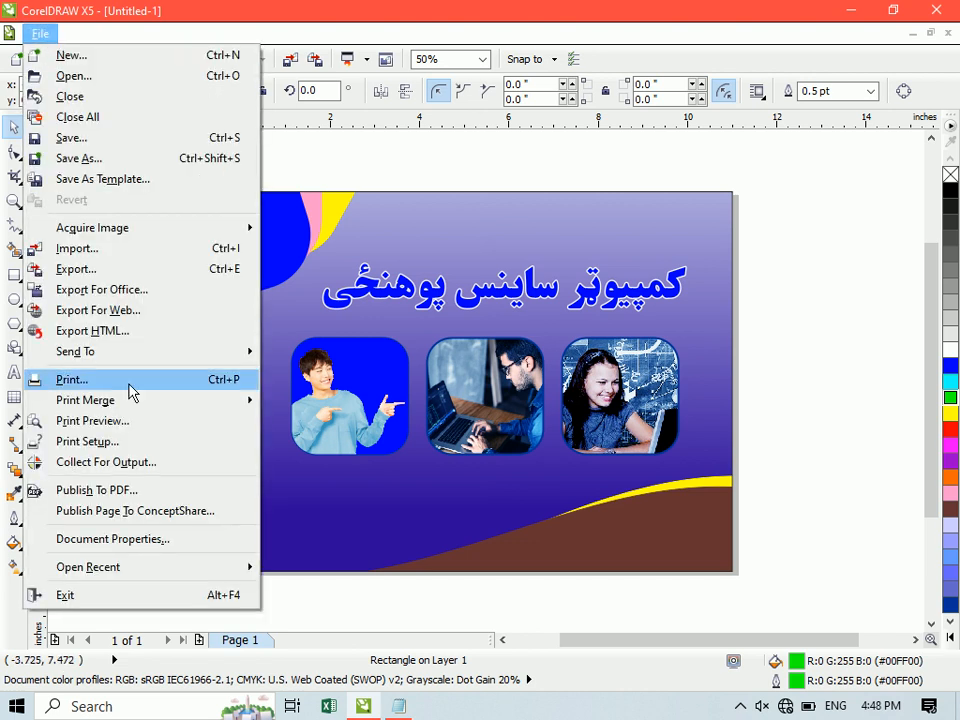
left_click(90, 266)
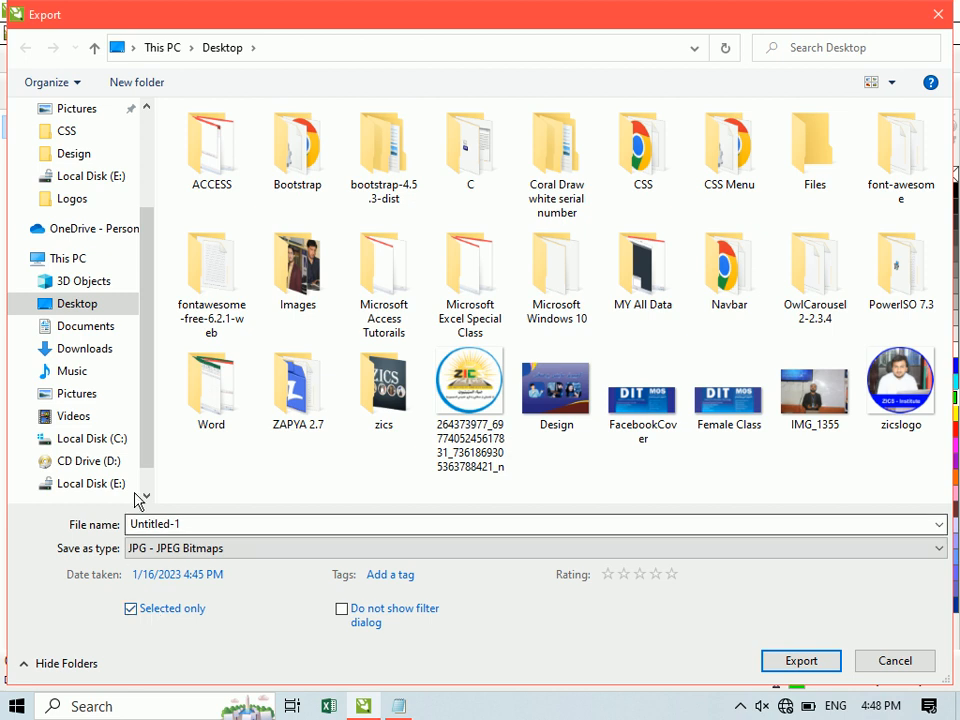
double_click(193, 519)
type("asdadas")
key("Return")
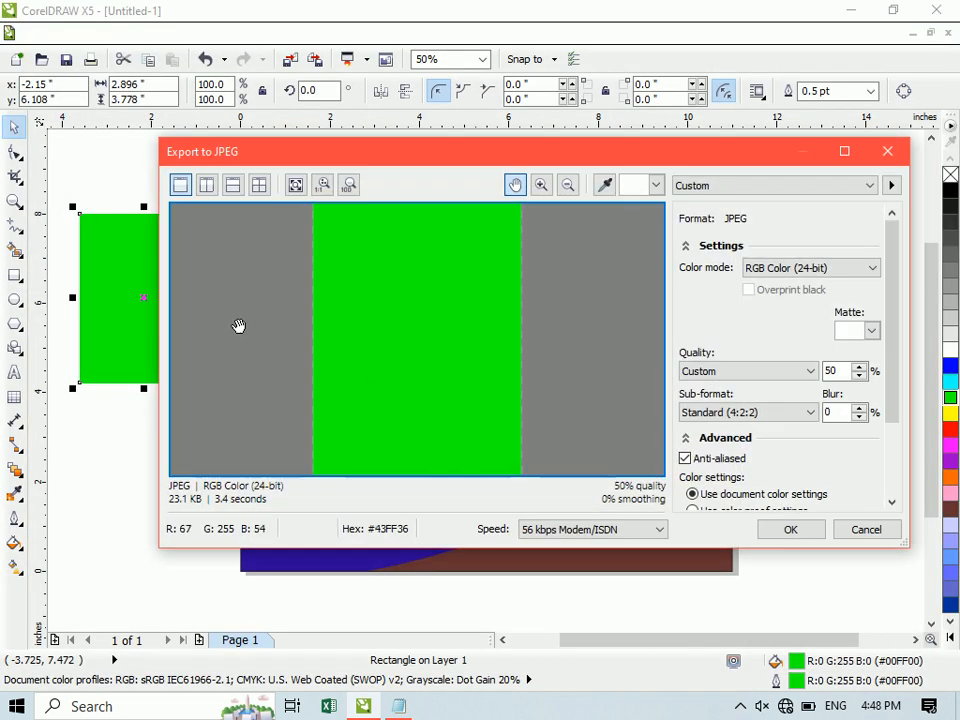
left_click(785, 529)
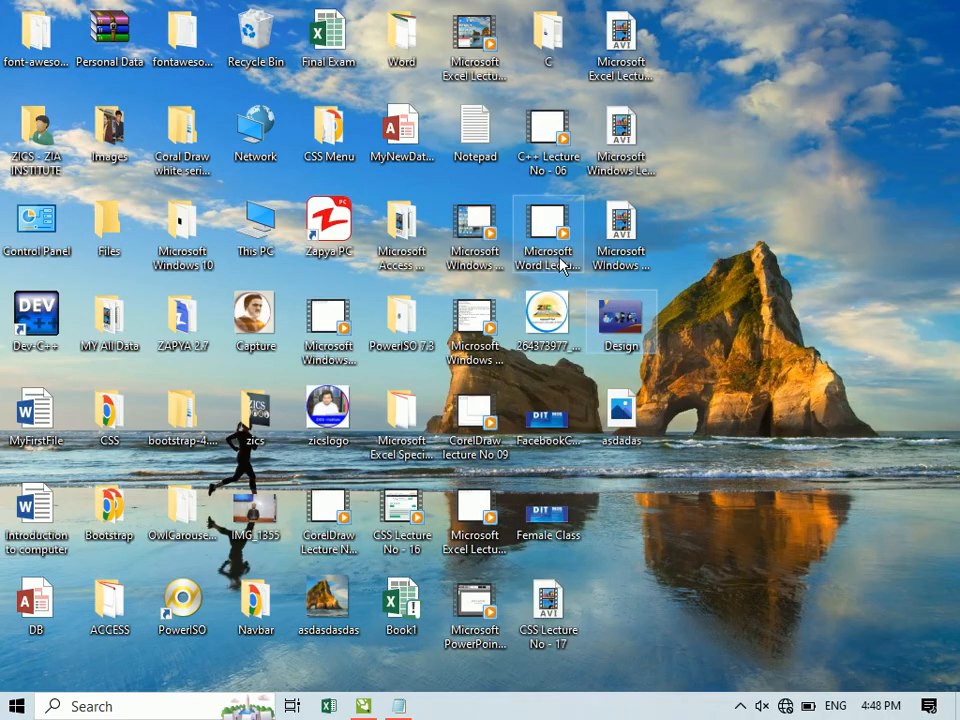
Open the exported asdadas image from the desktop to check it, close it, and return to CorelDRAW.
double_click(620, 410)
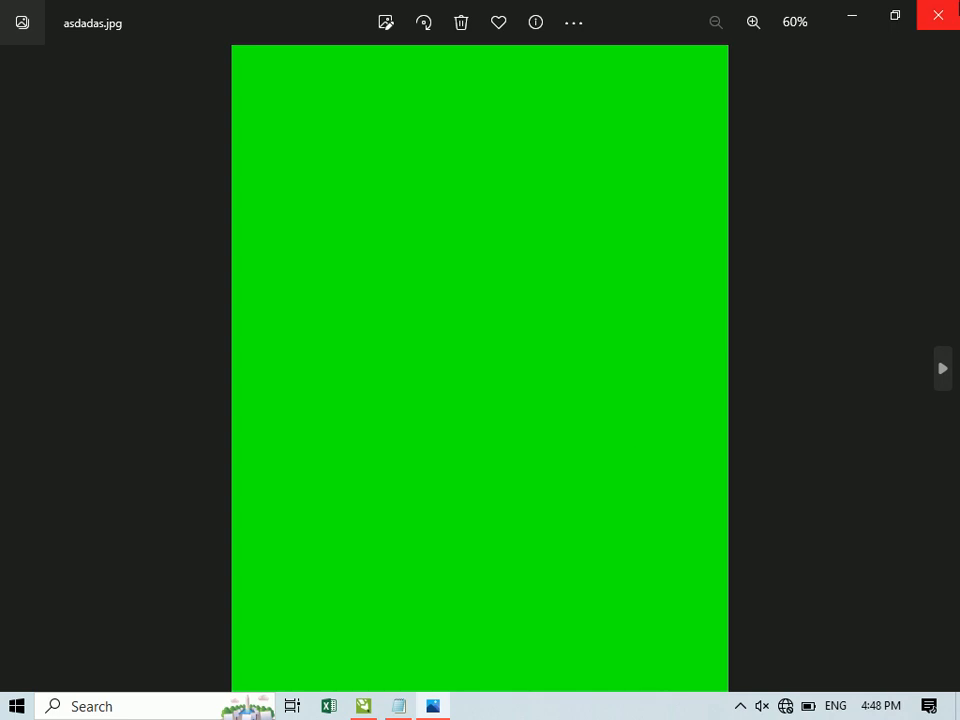
left_click(938, 15)
left_click(363, 700)
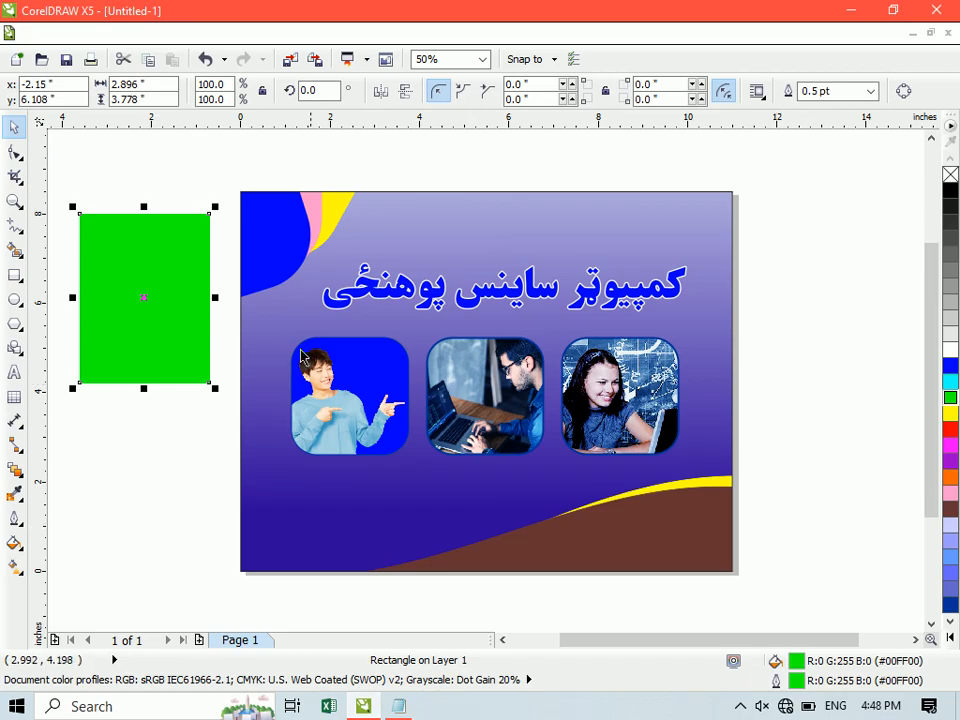
Preview a JPEG export of the whole drawing without limiting it to the selection, and cancel the export.
key("ctrl+i")
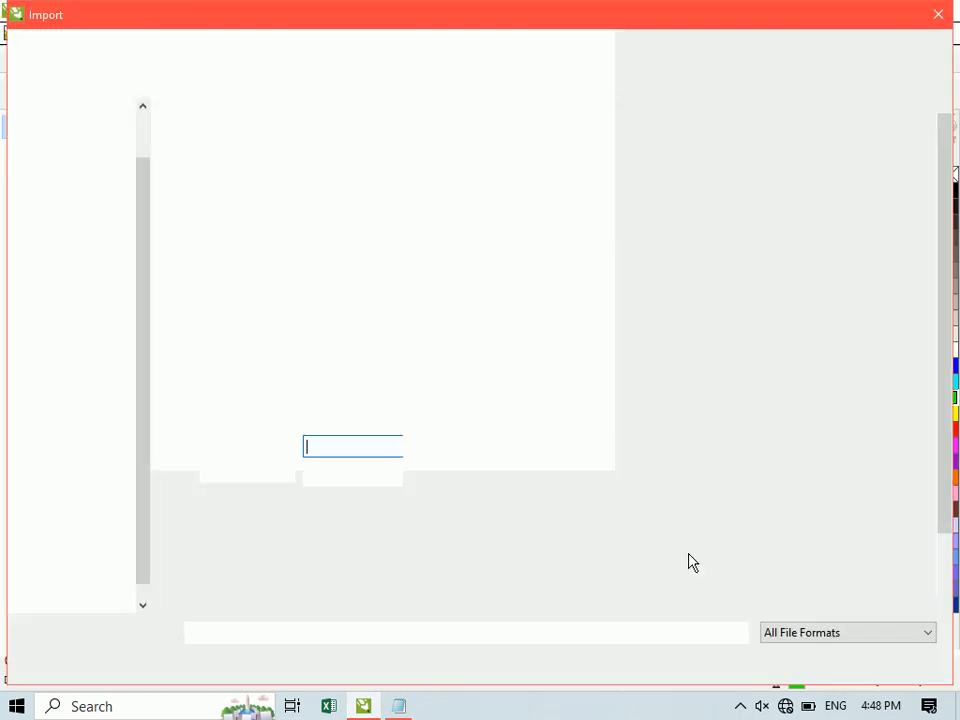
left_click(897, 661)
key("ctrl+e")
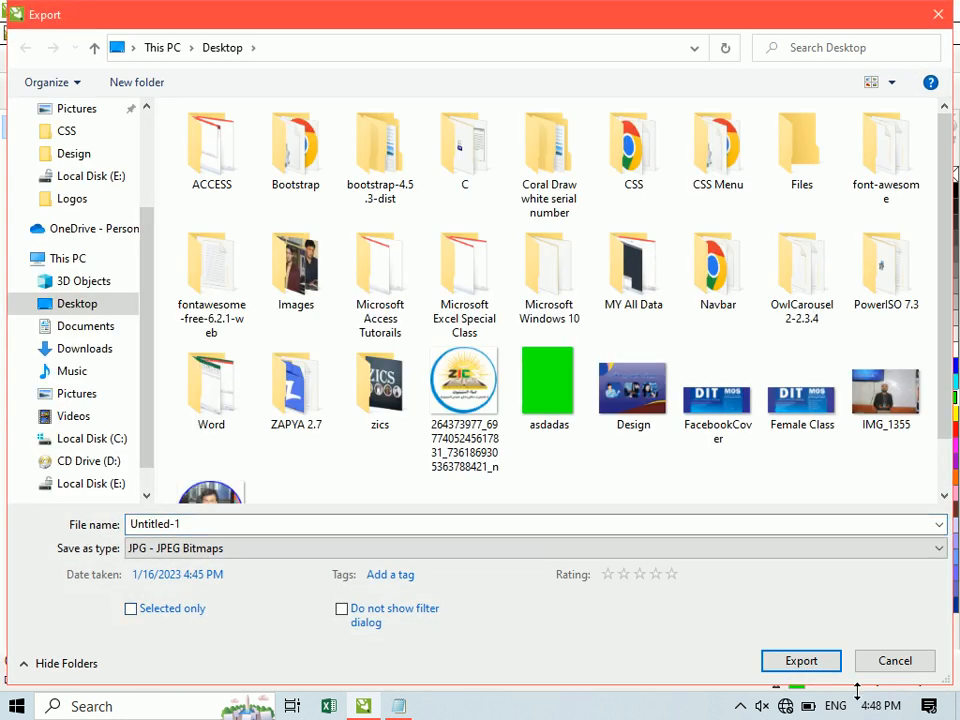
left_click(786, 664)
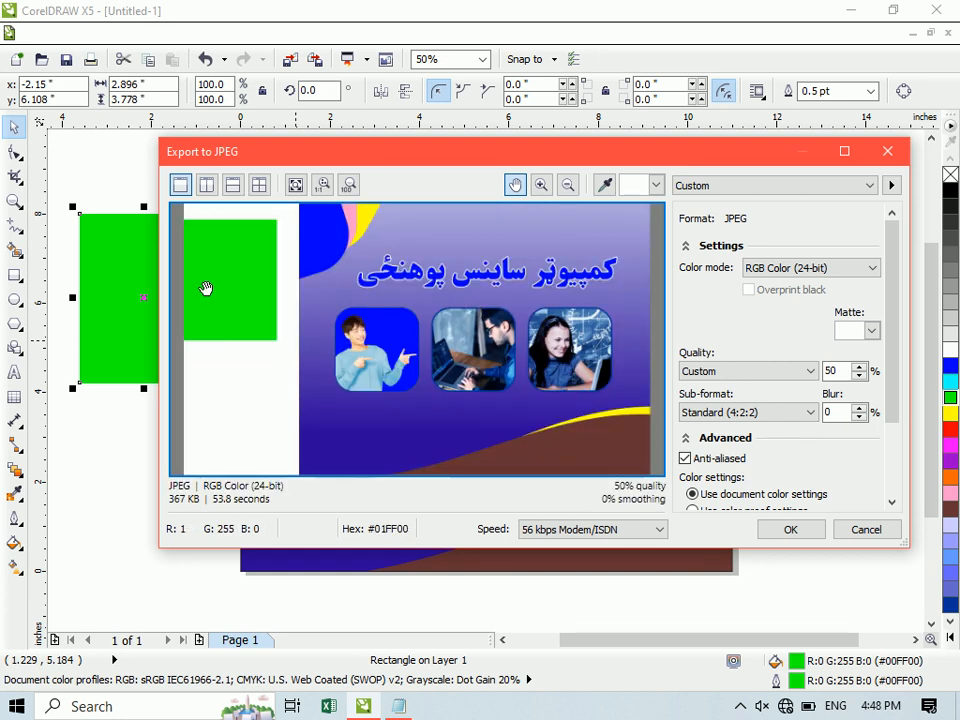
left_click(887, 152)
Change the Pashto heading to a white fill with a dark blue outline (#003399).
left_click(429, 302)
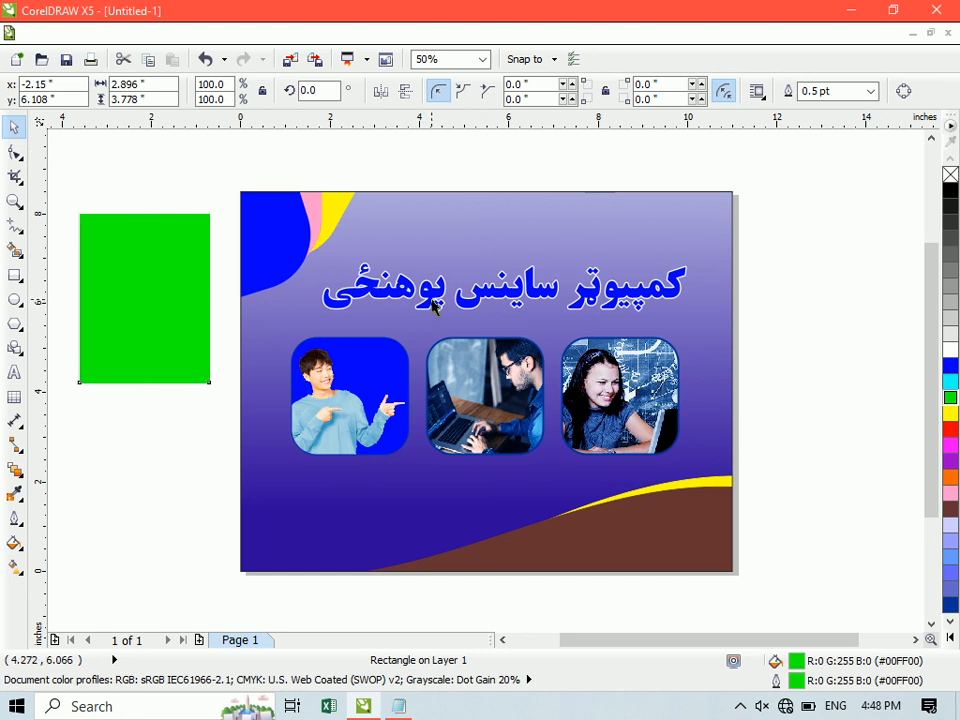
left_click(949, 350)
right_click(950, 366)
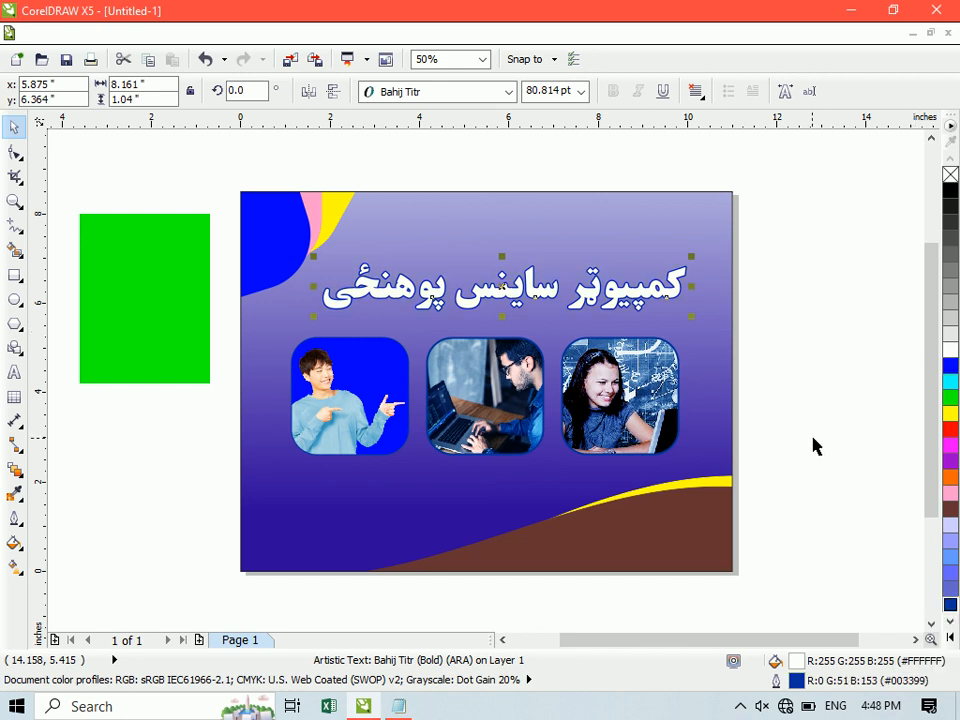
left_click(858, 446)
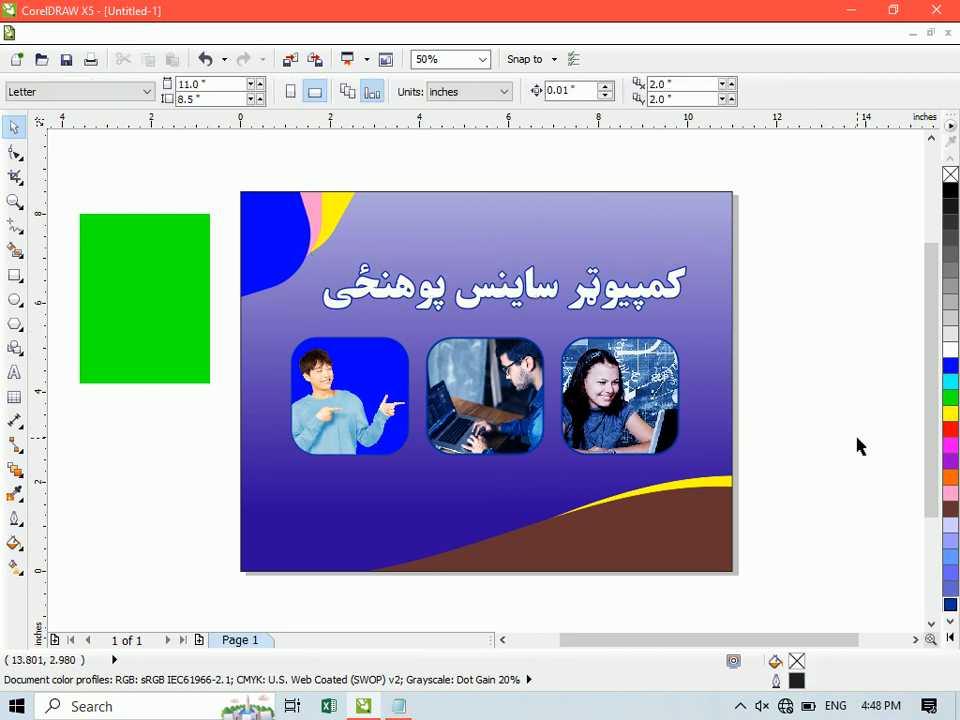
Delete the green rectangle beside the page.
left_click(93, 271)
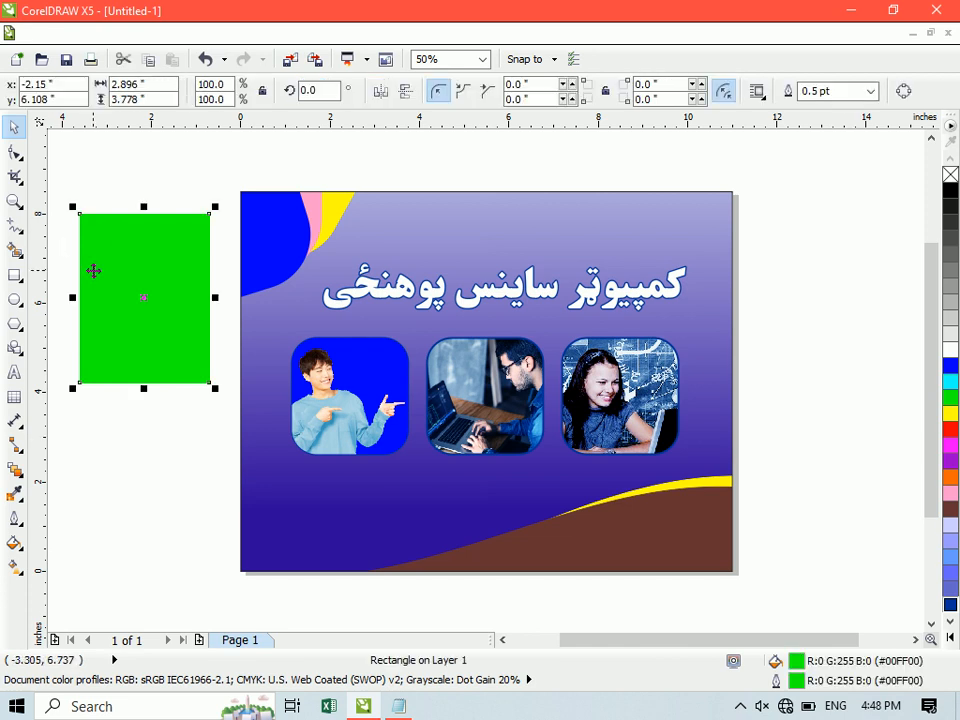
mouse_move(93, 270)
left_mouse_down()
mouse_move(118, 274)
mouse_move(116, 289)
mouse_move(97, 283)
left_mouse_up()
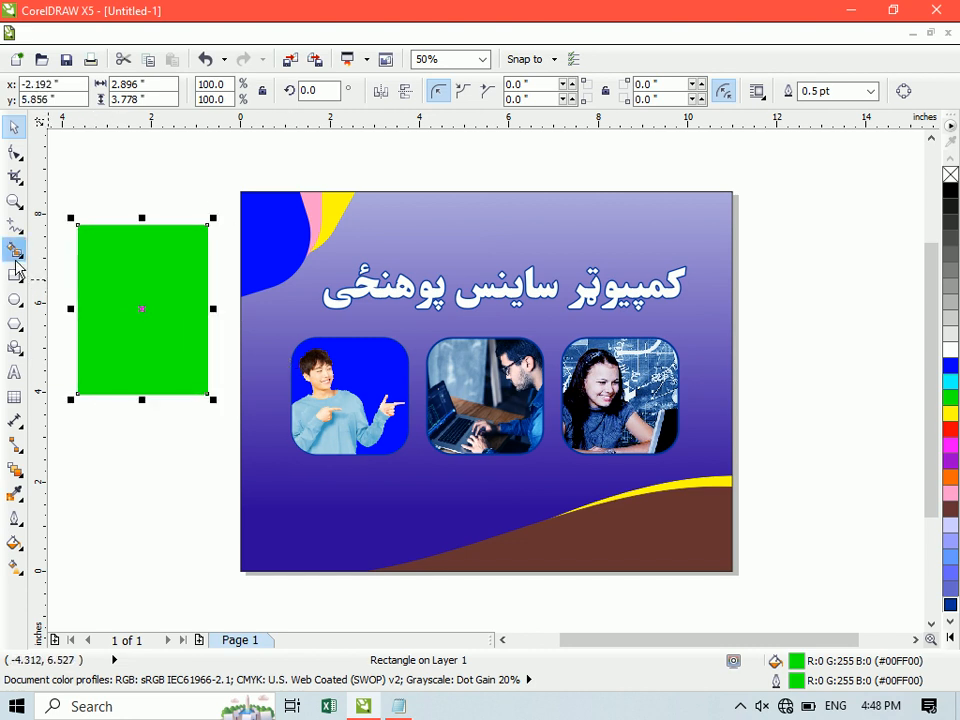
key("Delete")
Move the heading and the three rounded pictures together off the page into the empty area on its left.
left_click_drag(172, 248, 858, 517)
left_click_drag(602, 374, 133, 398)
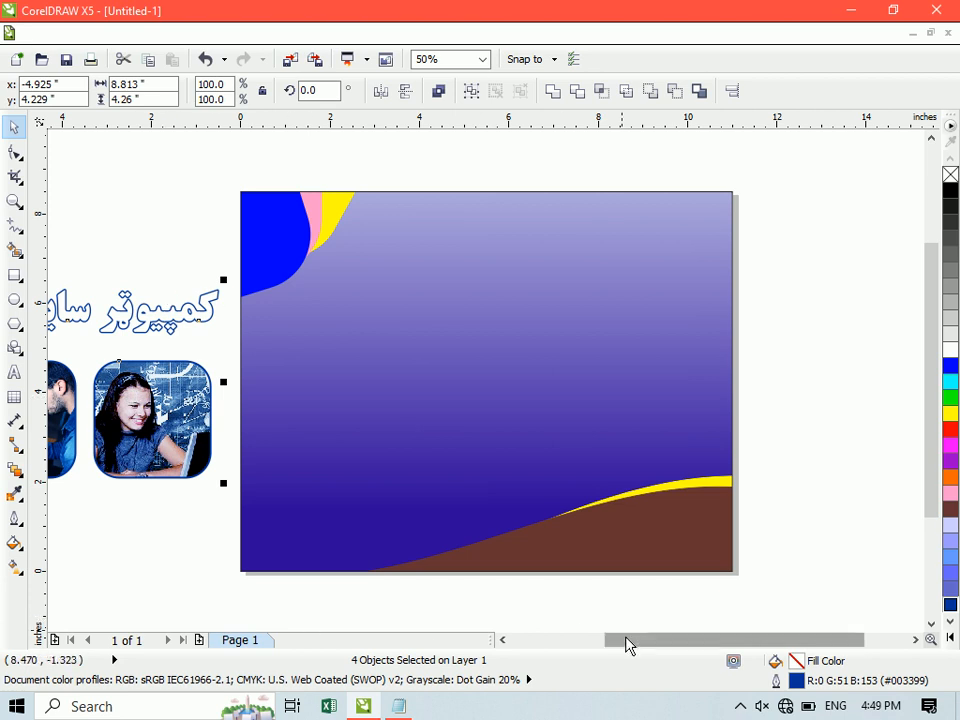
key("F4")
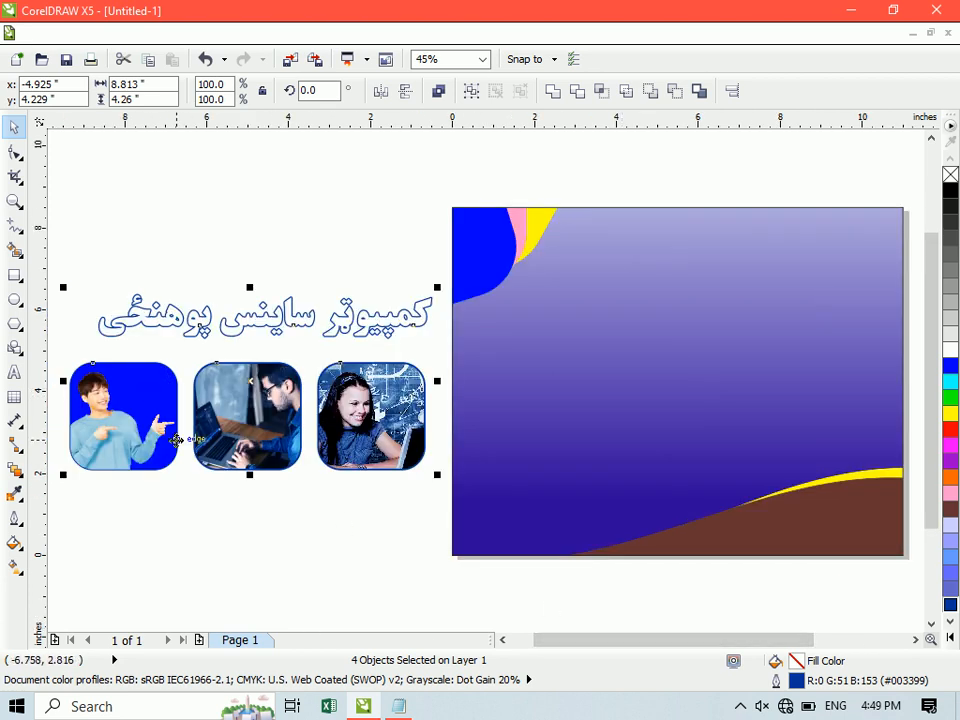
PowerClip the heading and the three rounded pictures inside the gradient background rectangle.
left_click(107, 229)
left_click_drag(65, 242, 446, 527)
left_click(272, 34)
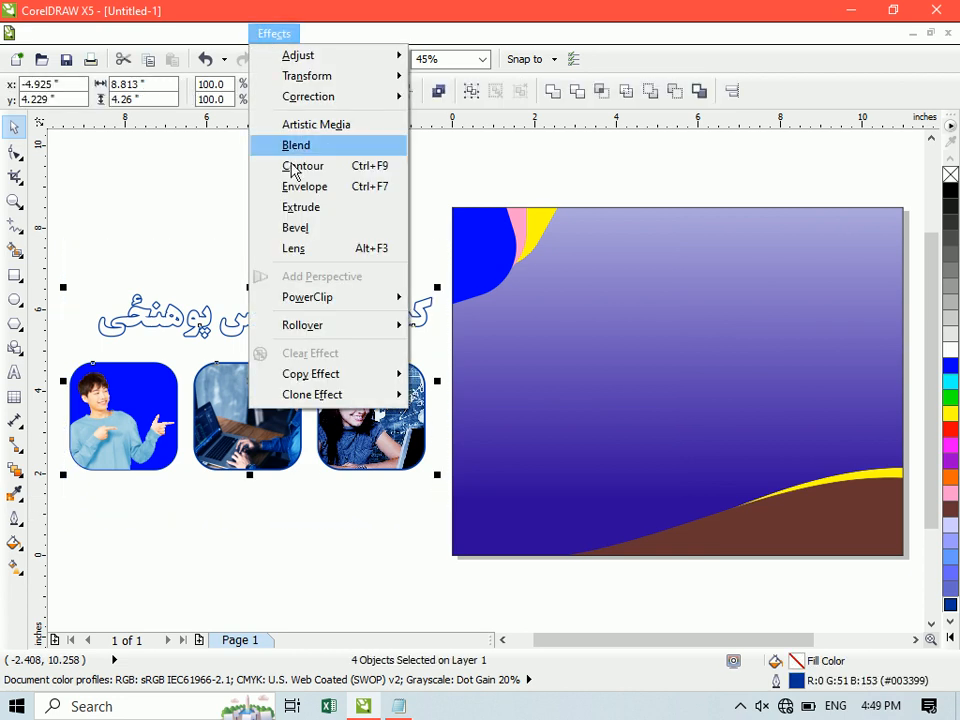
mouse_move(320, 300)
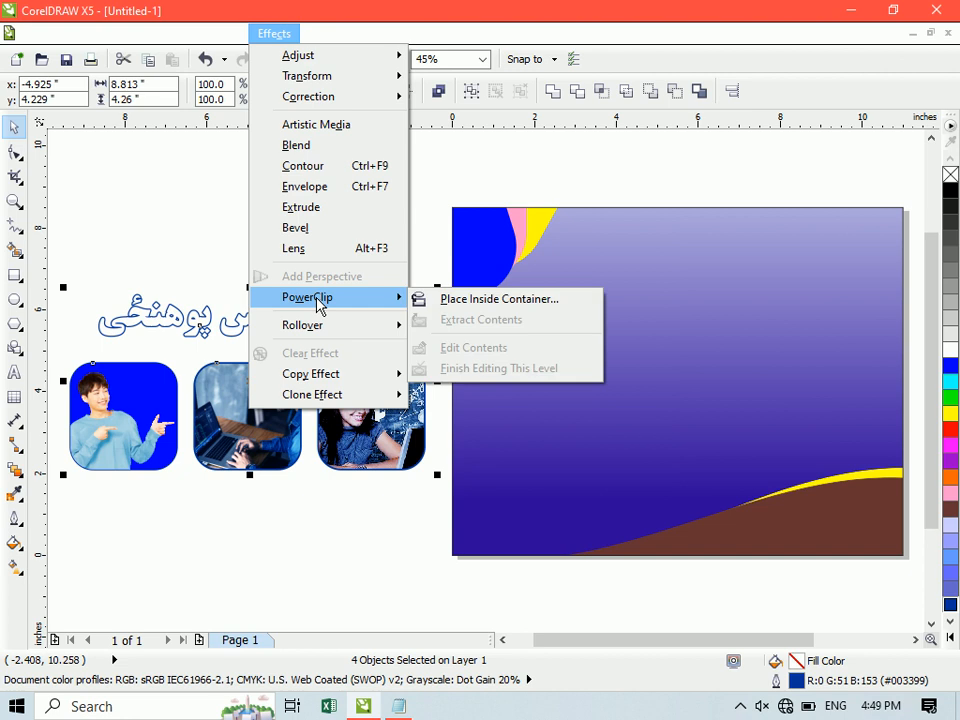
left_click(447, 311)
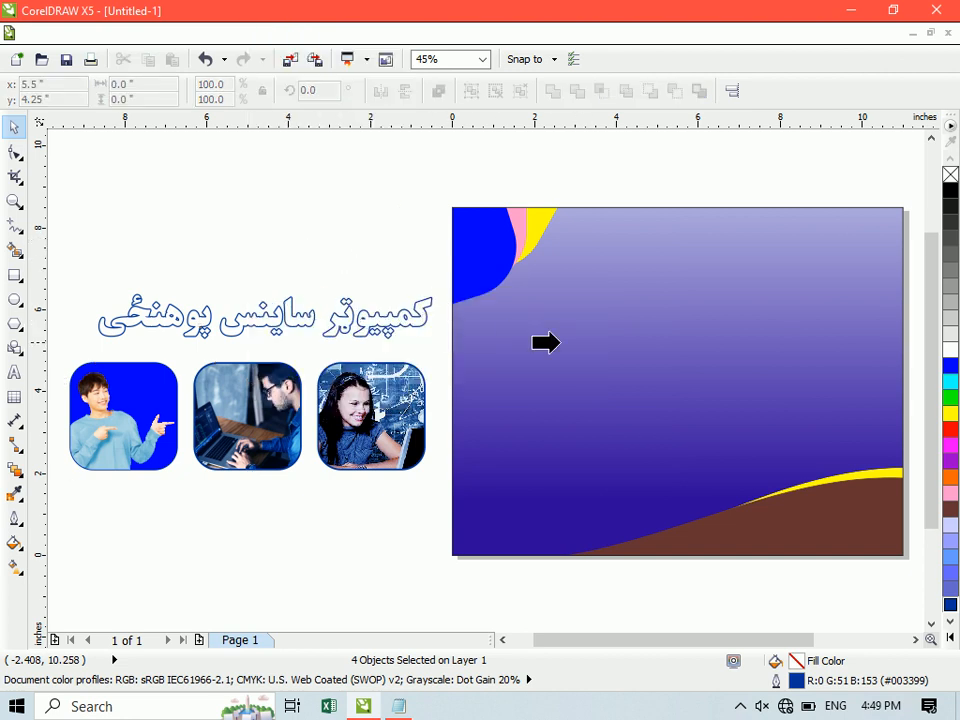
left_click(690, 310)
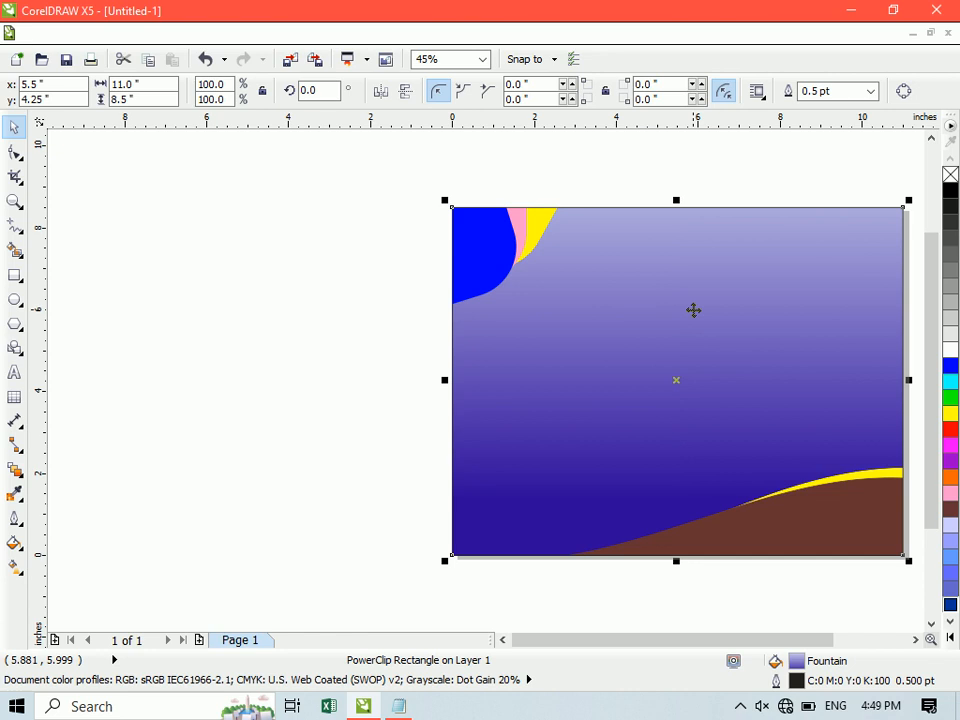
Edit the background rectangle's PowerClip contents to move the heading and all three pictures together back inside the page frame, and finish editing.
left_click(693, 310, "ctrl")
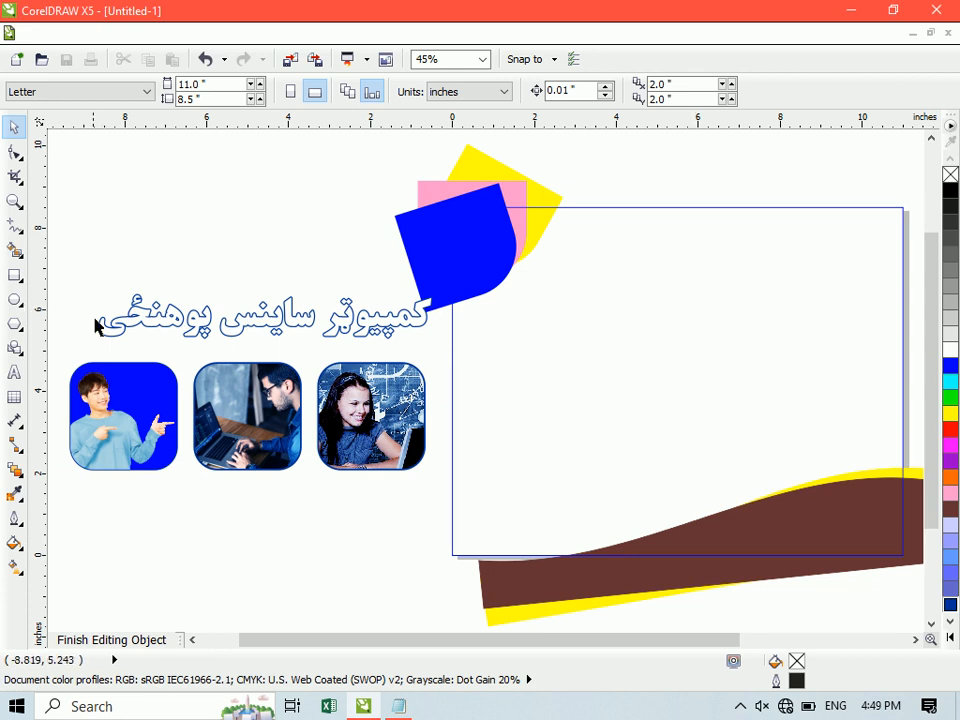
left_click_drag(76, 274, 446, 536)
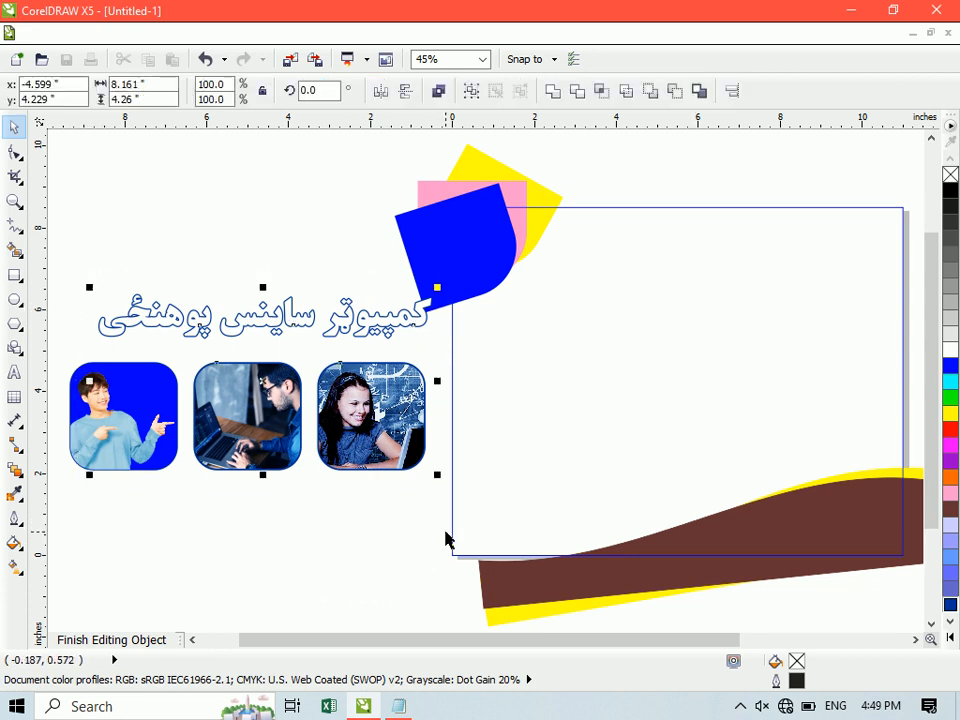
left_click_drag(268, 385, 678, 385)
key("ctrl+z")
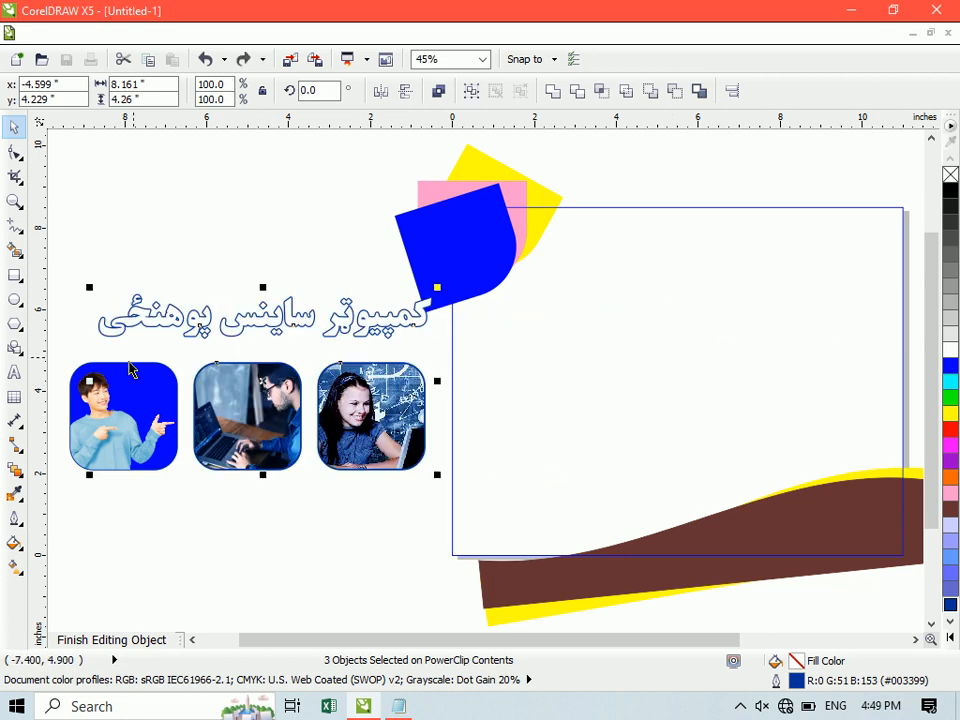
left_click(129, 401, "shift")
left_click_drag(249, 383, 686, 398)
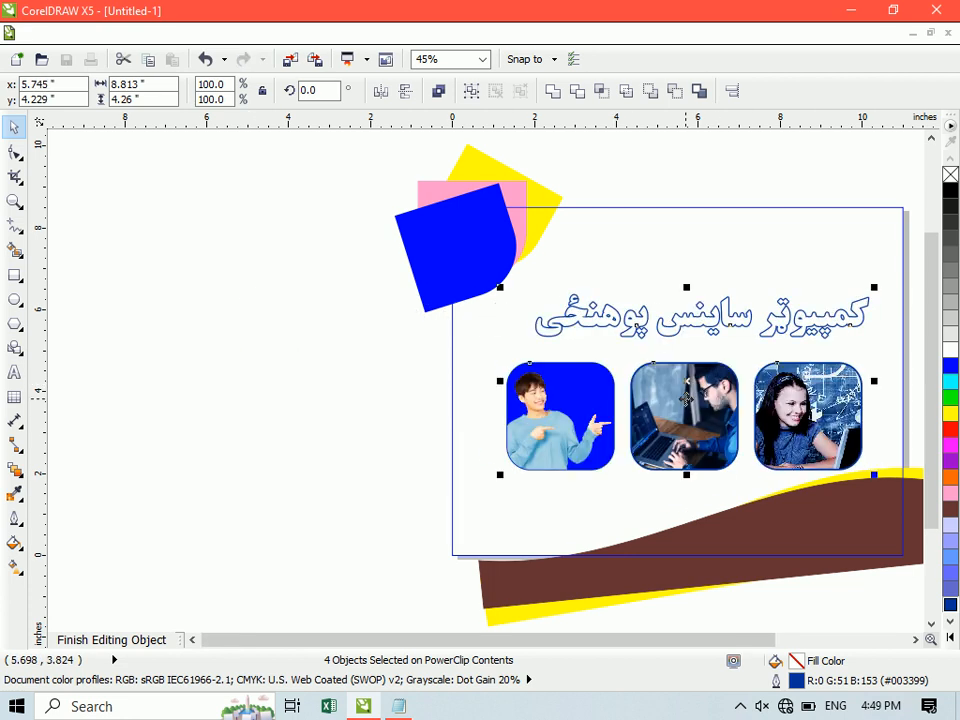
left_click(320, 341, "ctrl")
key("F4")
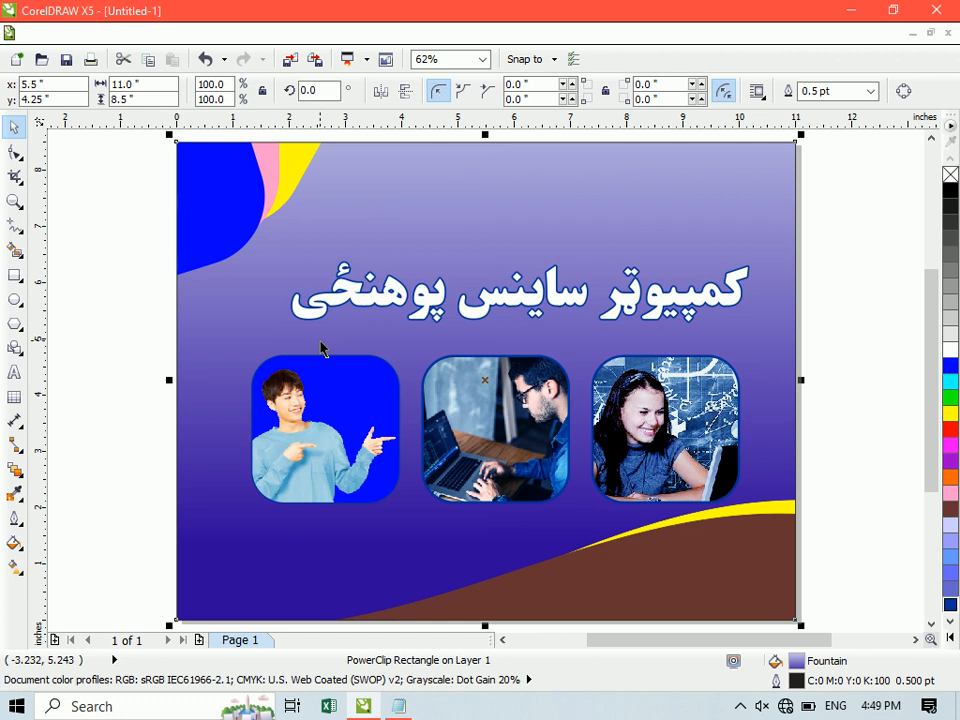
Edit the background rectangle's PowerClip, open the laptop woman's nested PowerClip, and scale its picture proportionally to about 67%.
left_click(321, 346, "ctrl")
left_click(475, 424)
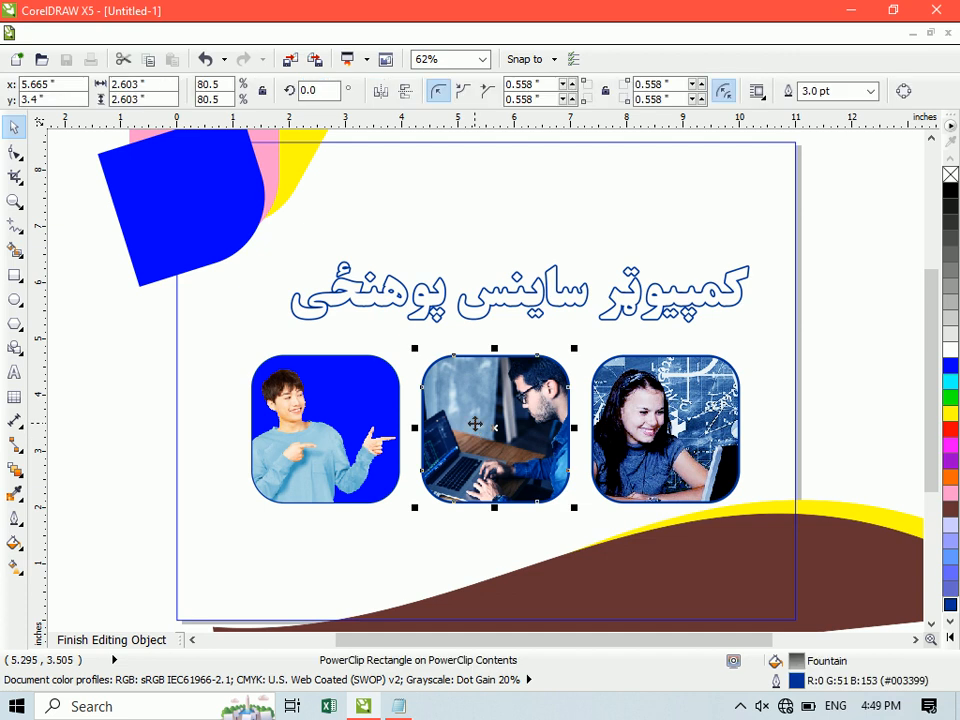
left_click(706, 424)
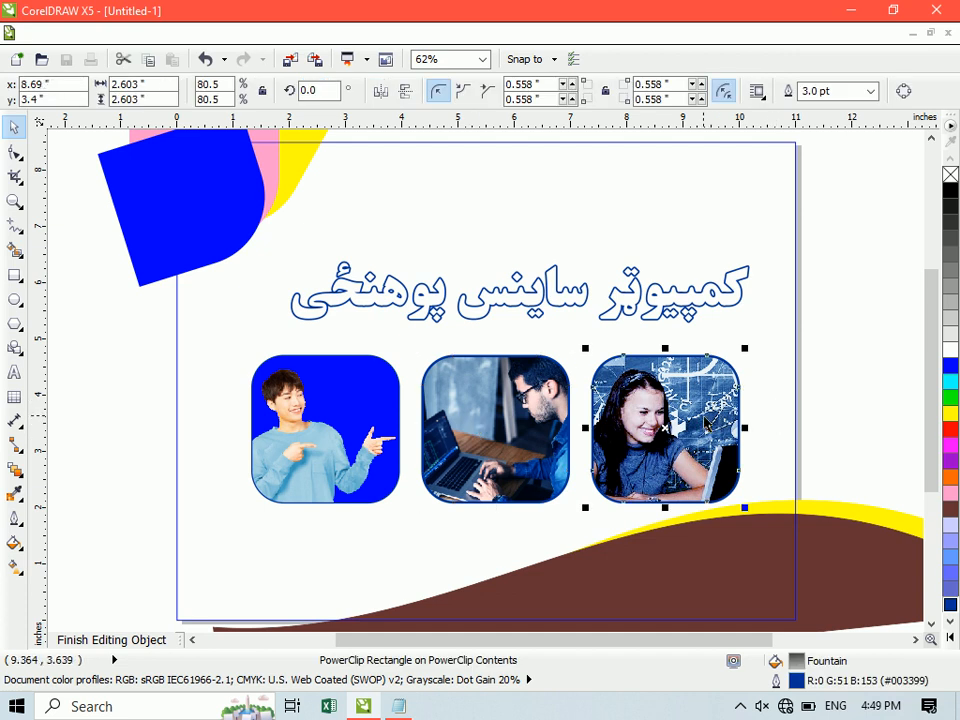
left_click(706, 424, "ctrl")
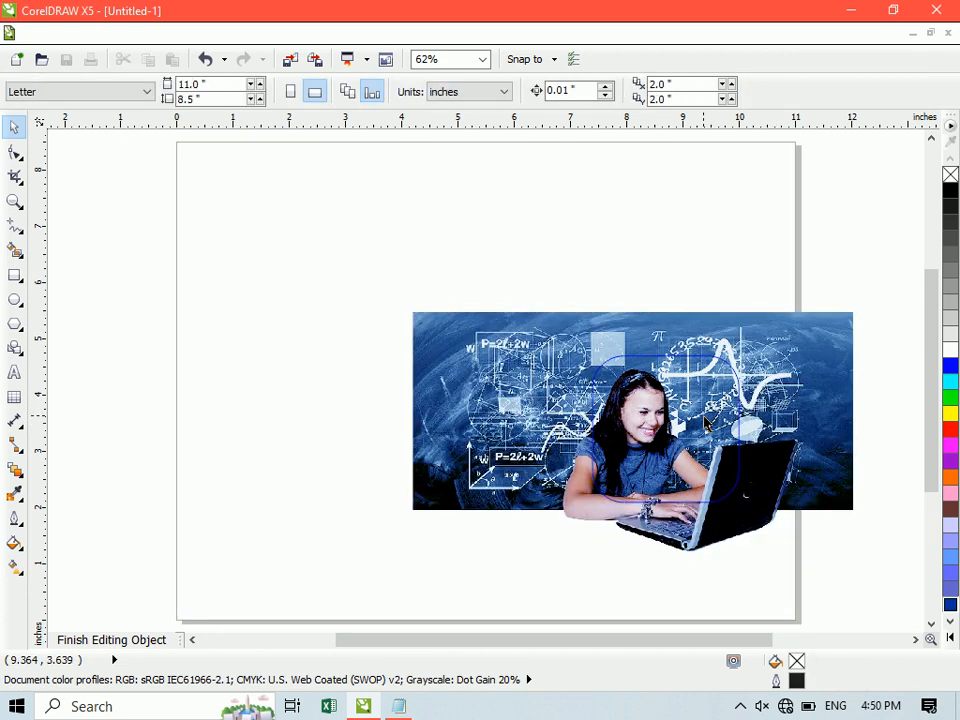
left_click(459, 352)
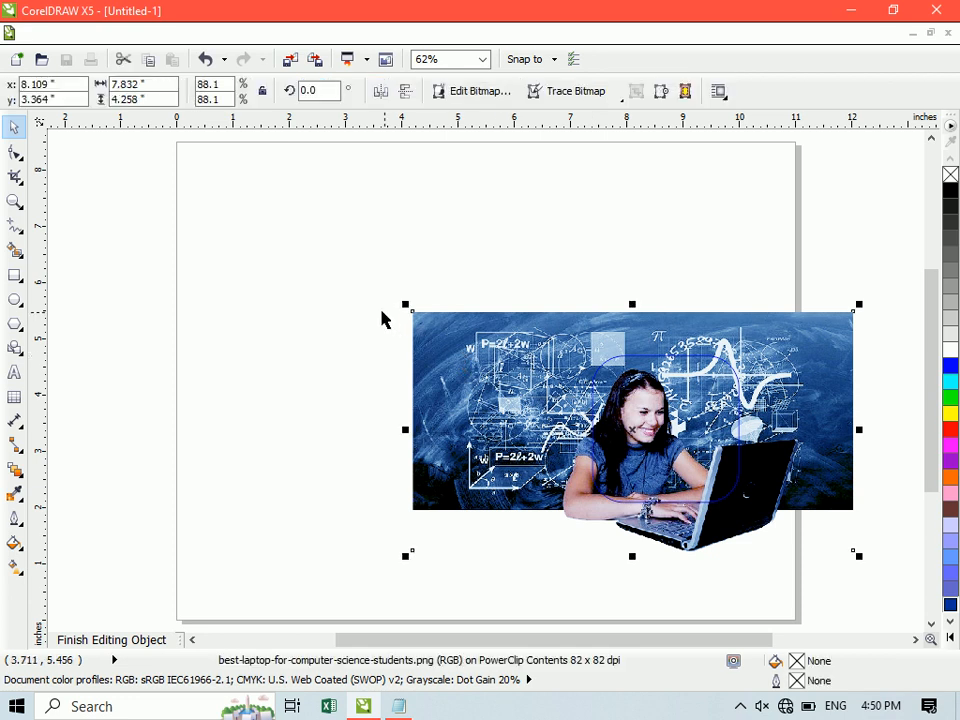
left_click_drag(405, 303, 461, 333)
left_click(469, 337)
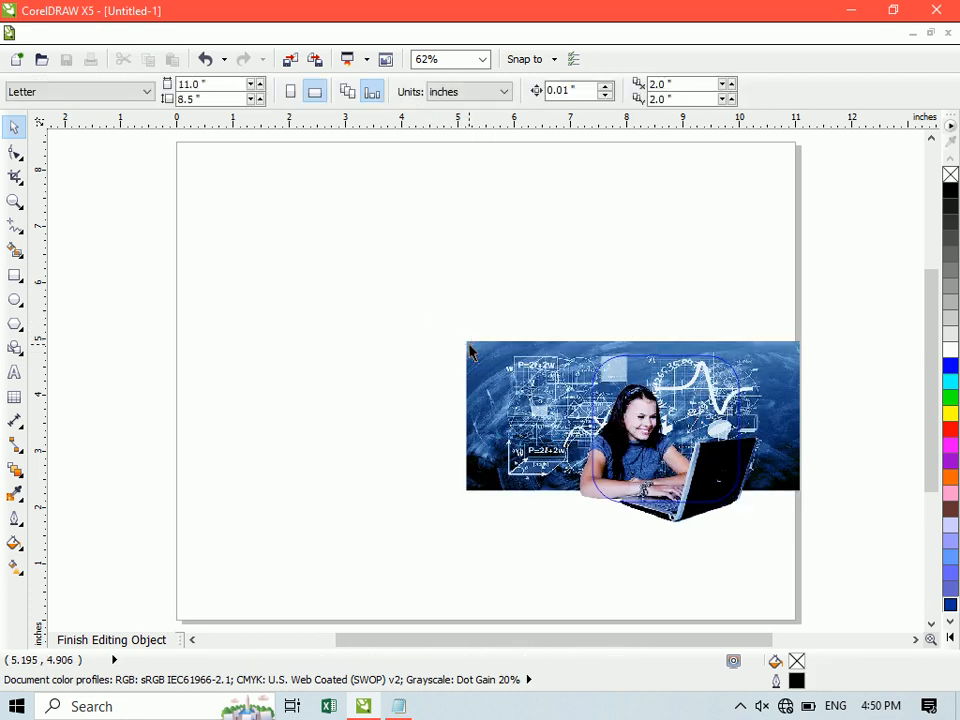
Rotate the woman's picture about 6.6° counterclockwise, shift it slightly down inside its rounded frame, and finish editing both PowerClip levels.
left_click(512, 423)
left_click(685, 382)
left_click_drag(816, 336, 797, 312)
left_click_drag(659, 363, 658, 369)
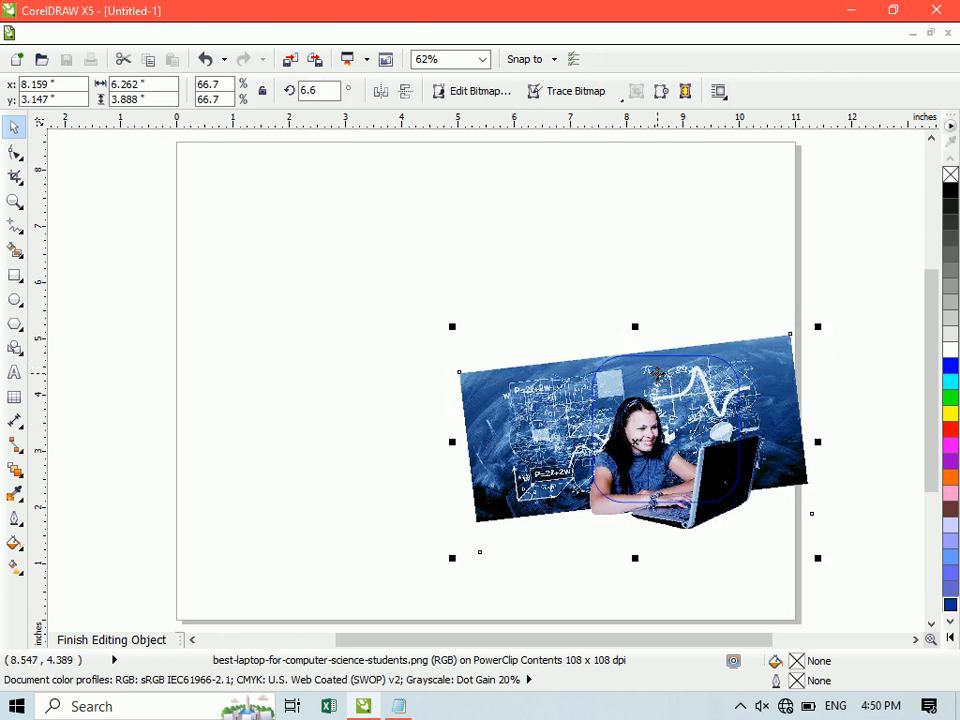
left_click(865, 308, "ctrl")
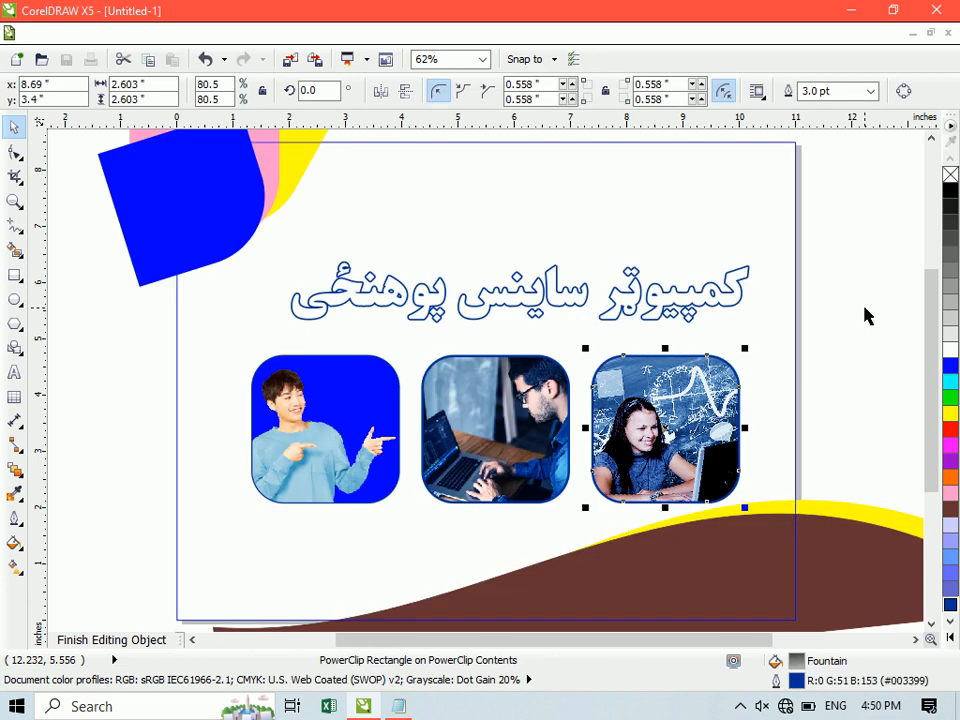
left_click(865, 308, "ctrl")
left_click(865, 308)
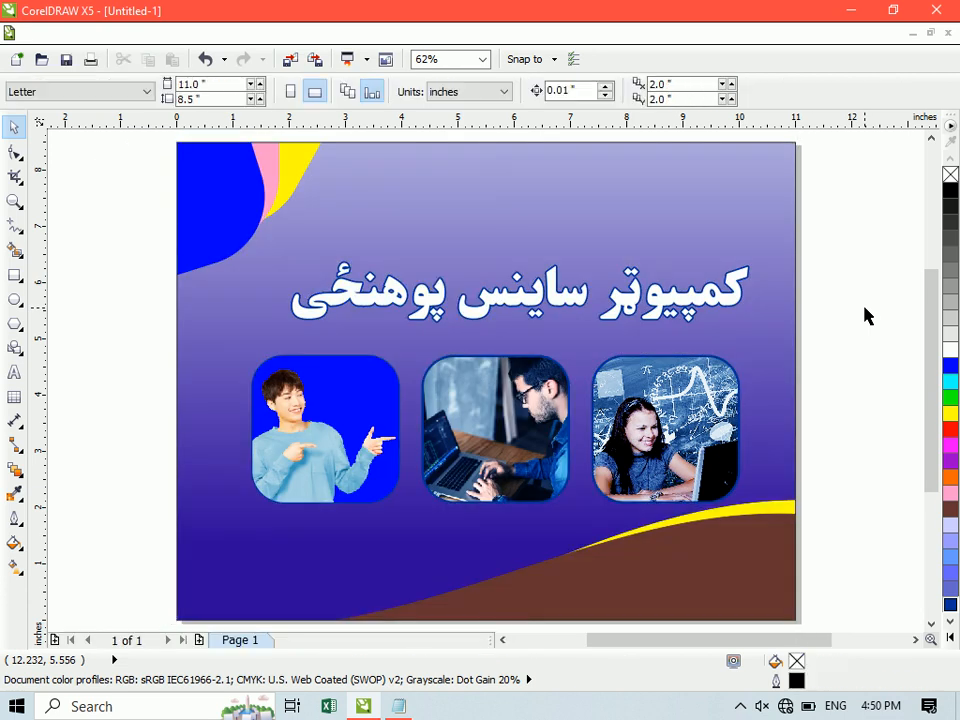